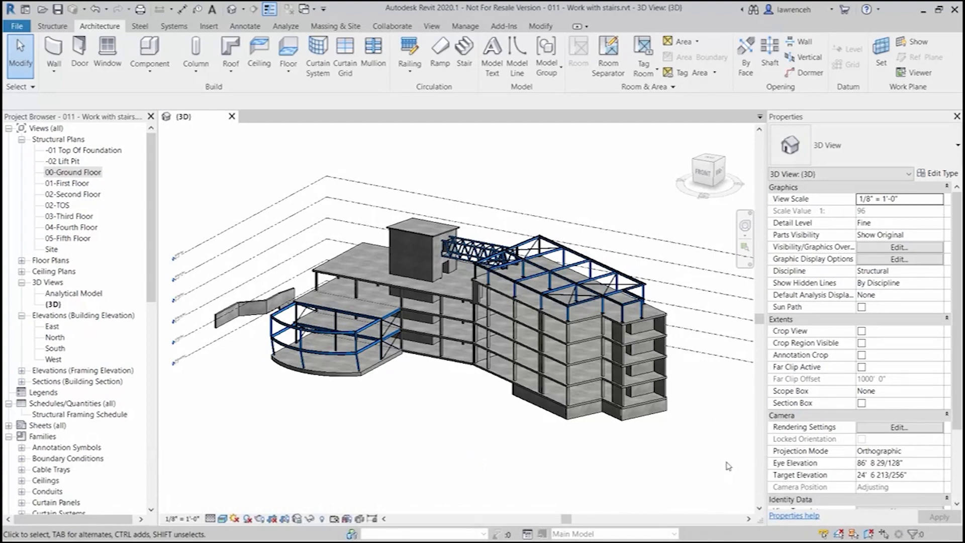
Open the 00-Ground Floor structural plan at the stair core beside grids 10 and A.
scroll(706, 402, "up", 2)
scroll(707, 390, "up", 3)
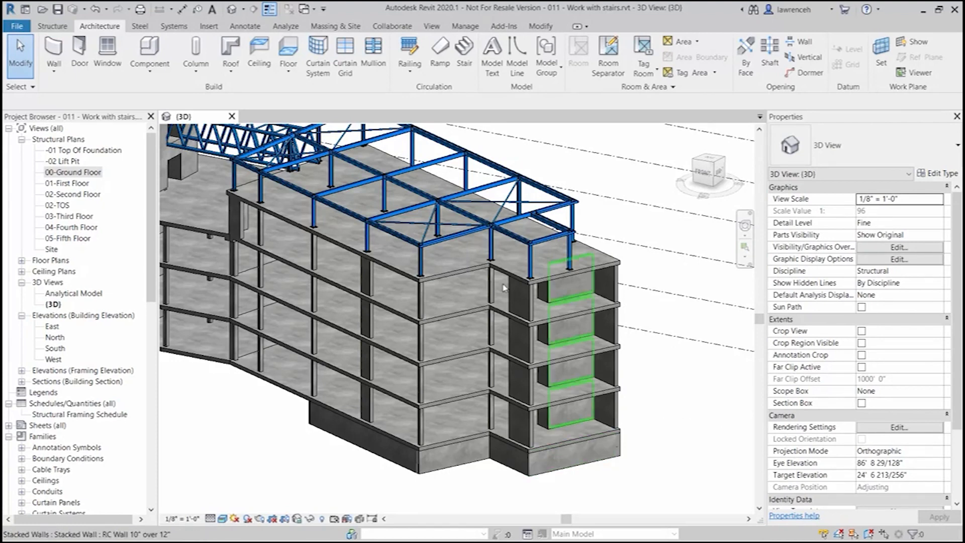
double_click(73, 173)
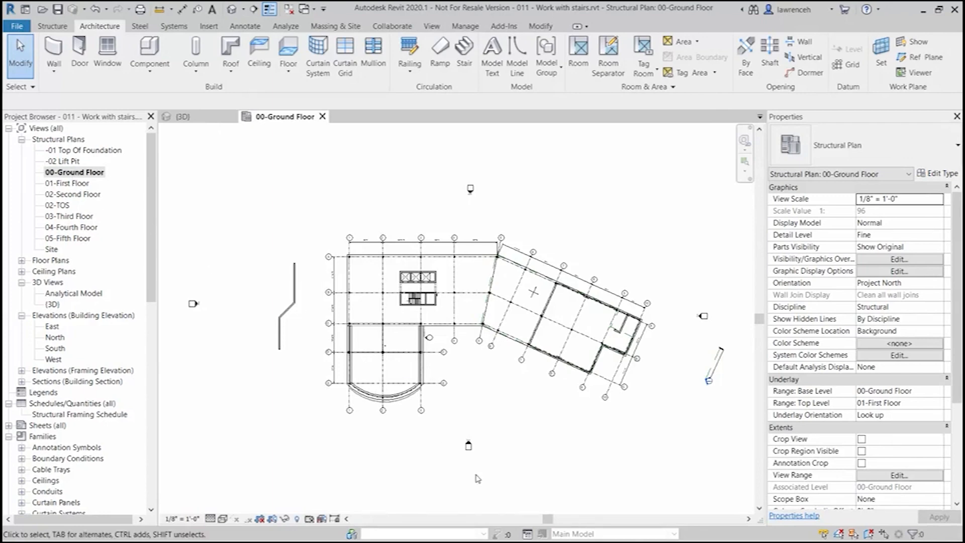
scroll(638, 340, "up", 8)
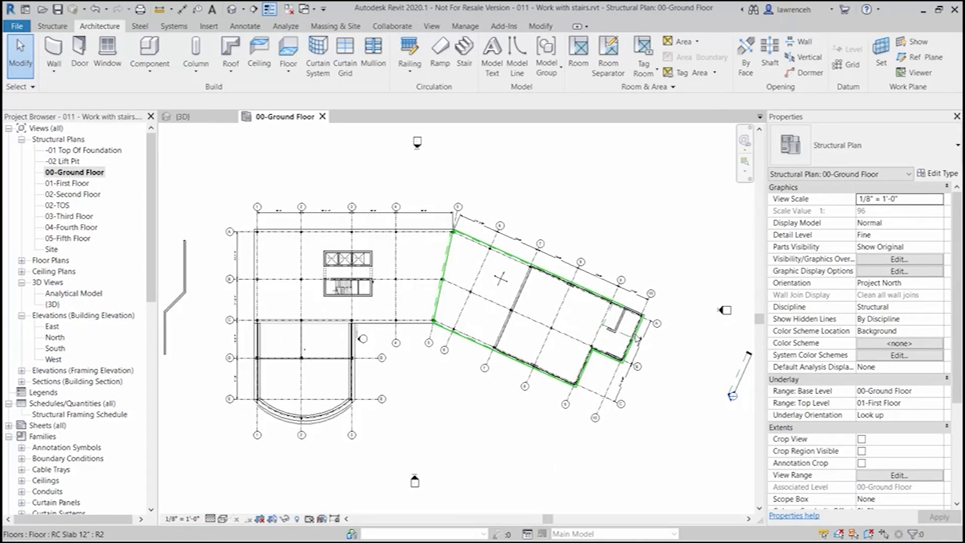
scroll(641, 355, "up", 1)
middle_click_drag(641, 355, 612, 360)
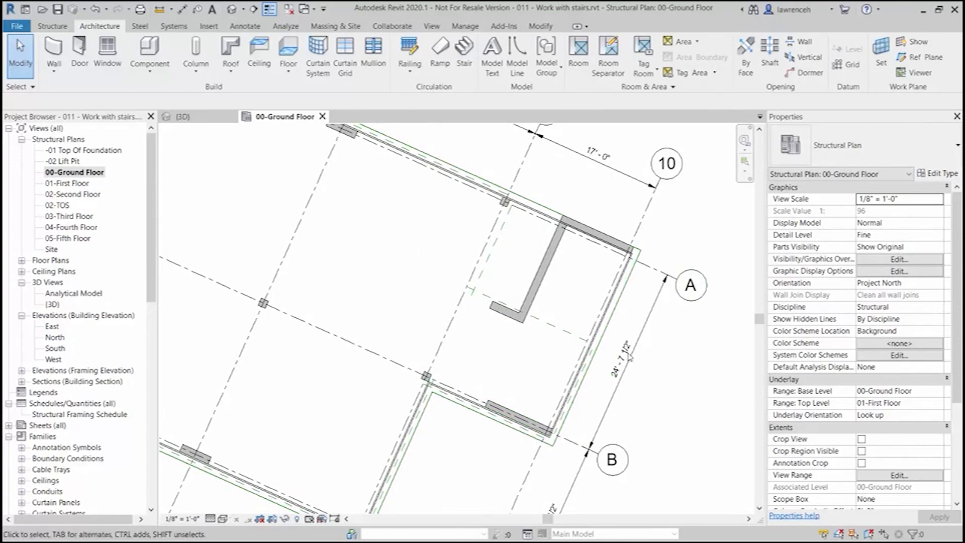
scroll(628, 307, "up", 2)
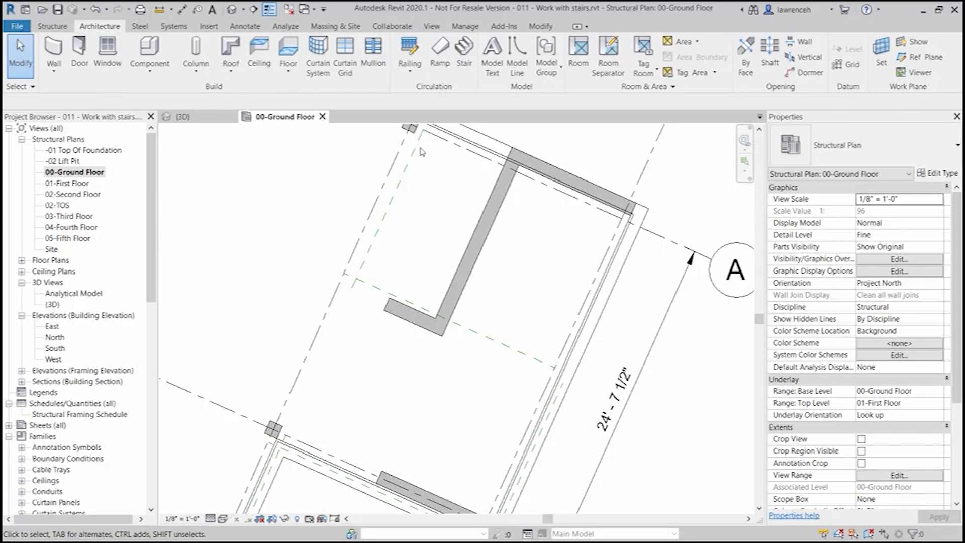
Start a cast-in-place stair on the ground floor with top level 01-First Floor and railing None.
left_click(470, 67)
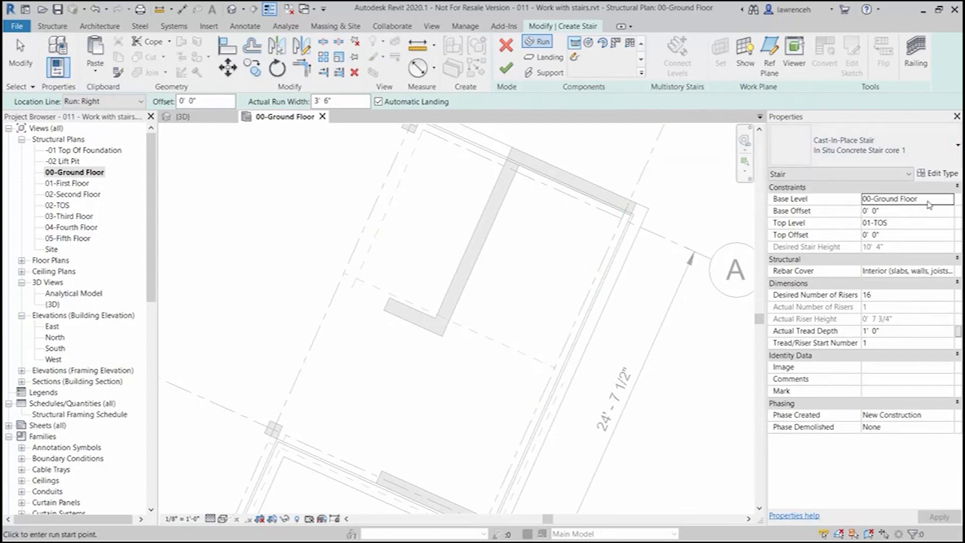
left_click(915, 223)
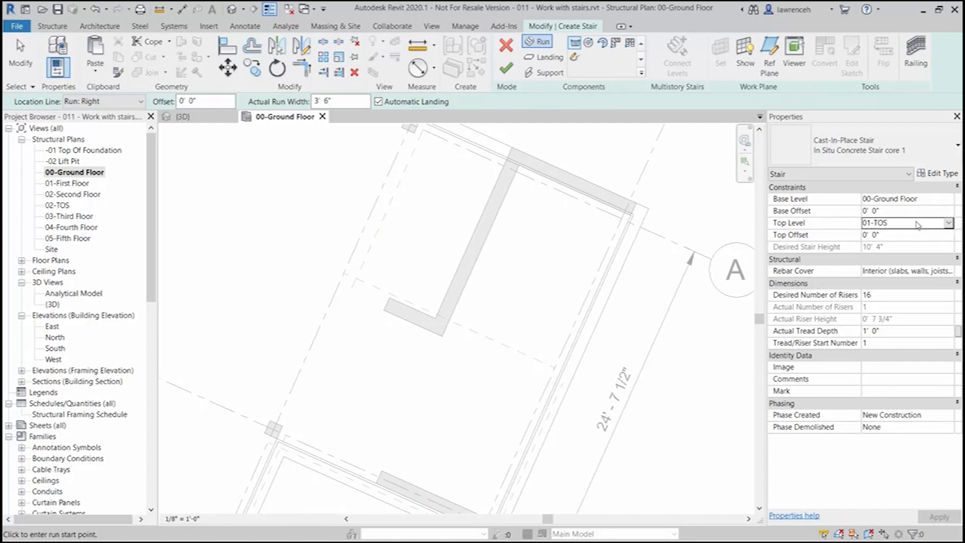
left_click(949, 222)
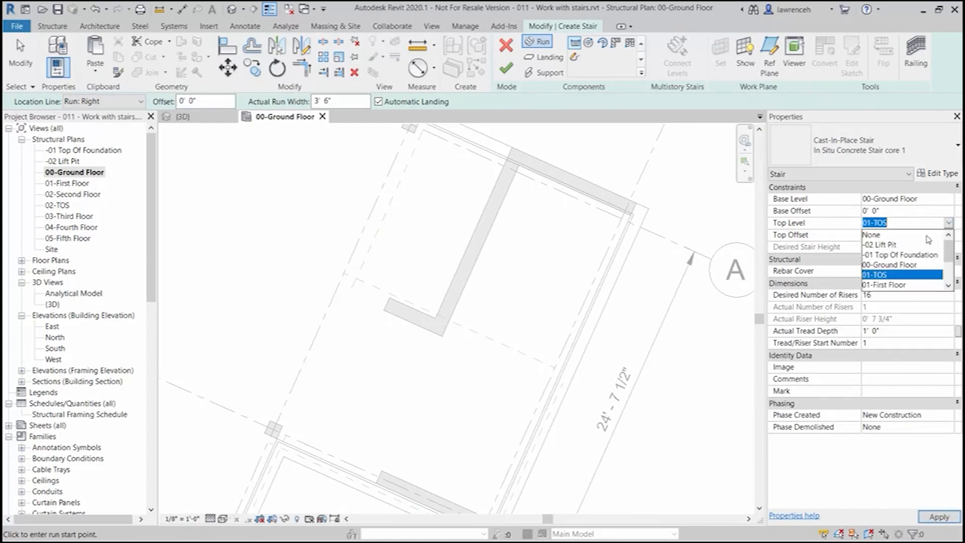
left_click(890, 285)
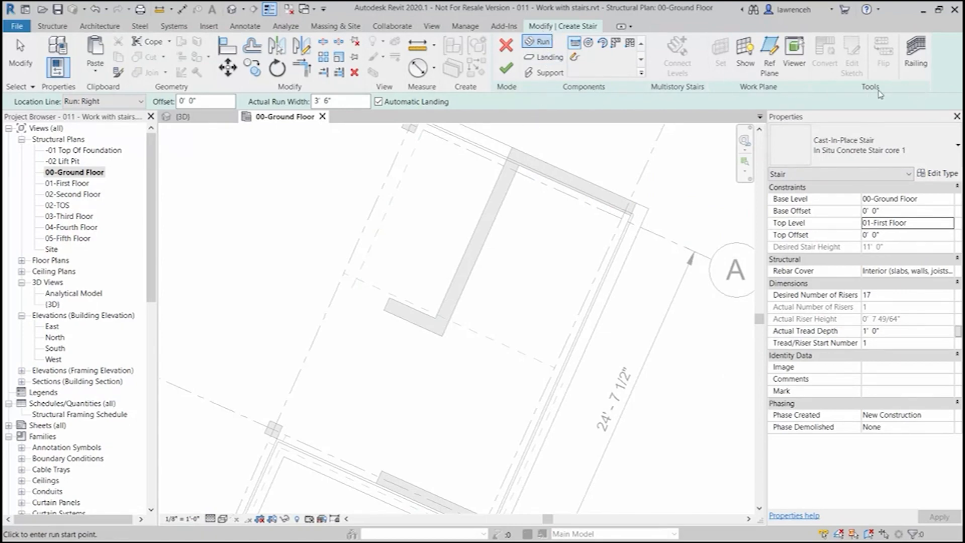
left_click(923, 71)
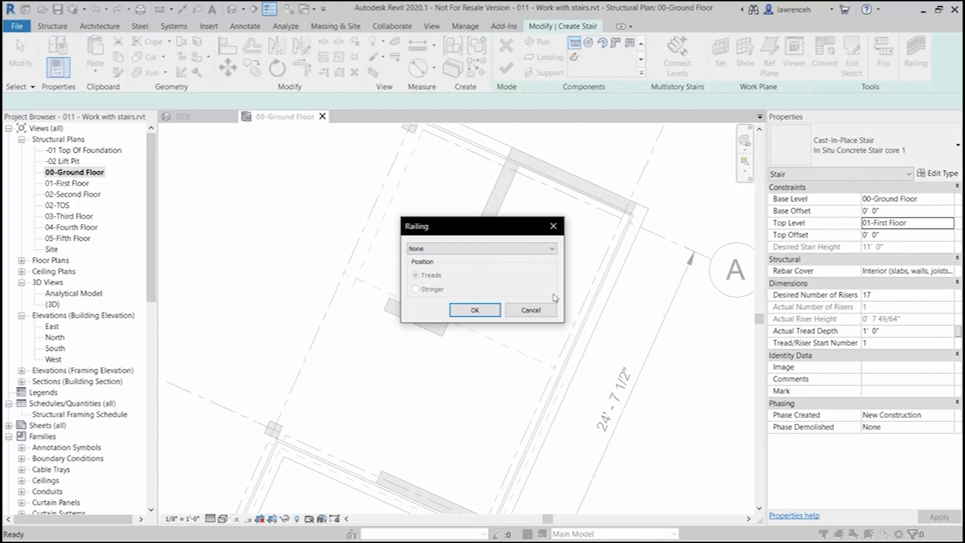
left_click(482, 313)
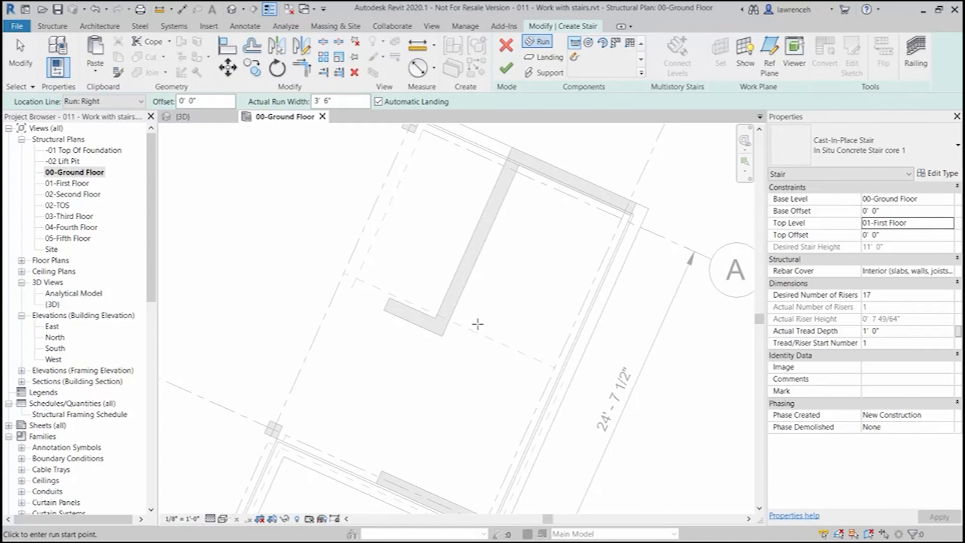
Create a U-shaped stair with an automatic landing: 9 risers up along grid 10 and 8 risers back along the core wall.
left_click(555, 367)
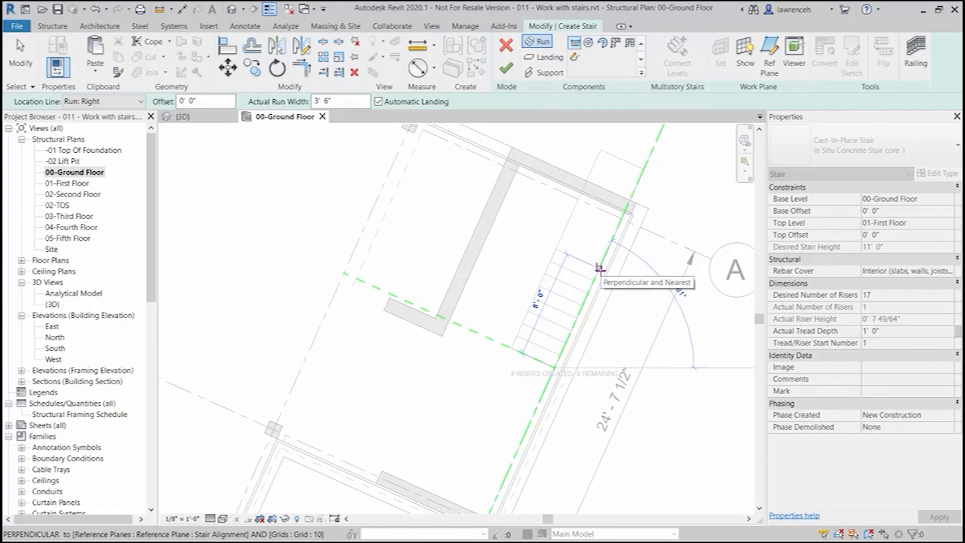
left_click(600, 268)
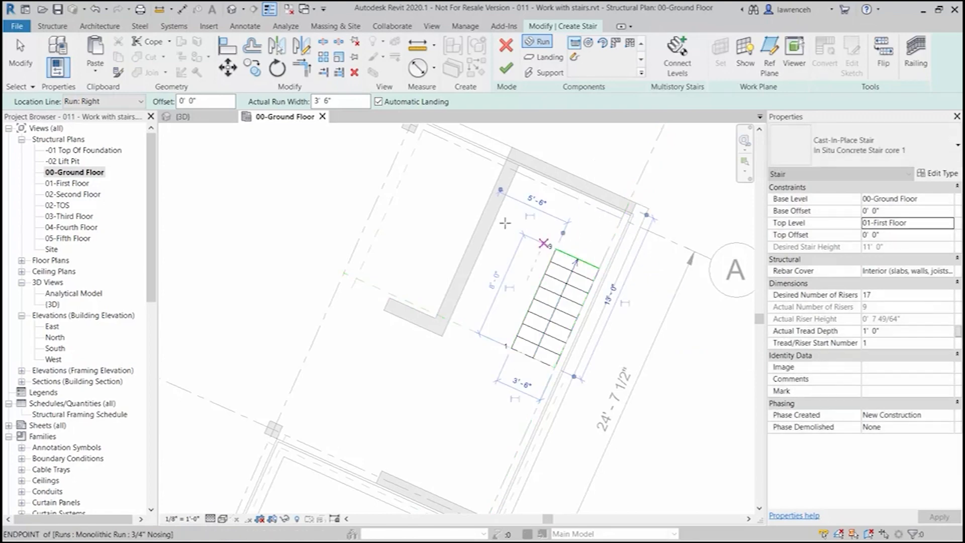
left_click(496, 222)
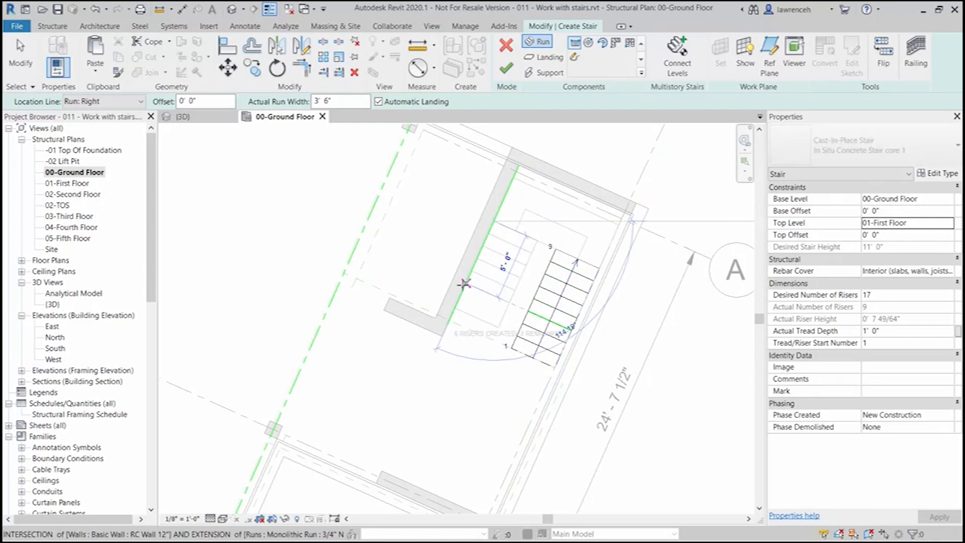
left_click(452, 307)
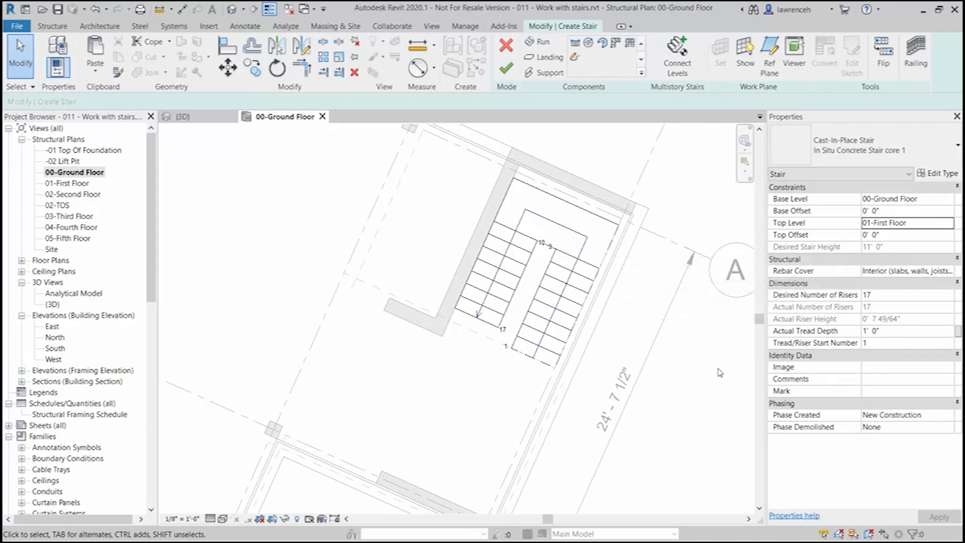
left_click(506, 69)
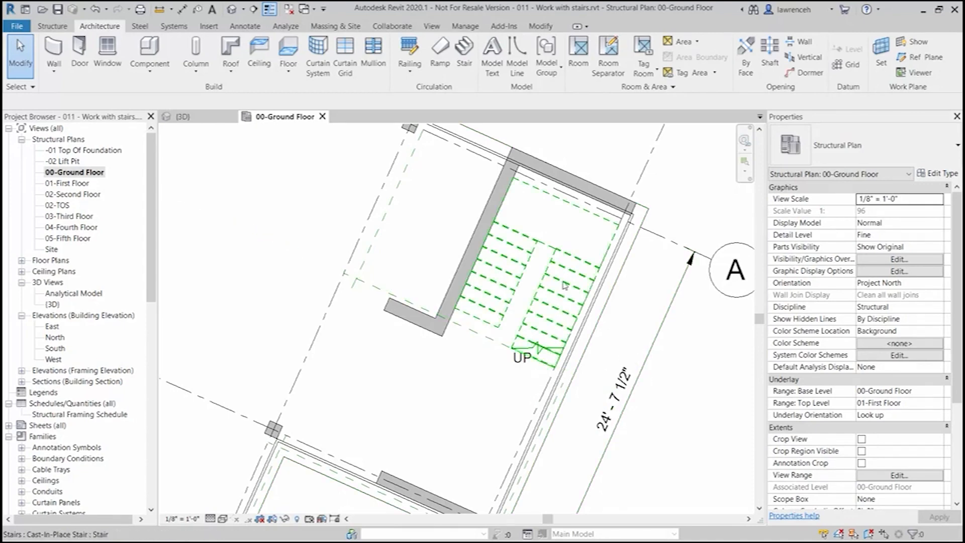
Place a building section through the stair's first run, parallel to grid 10, with a far clip offset of about 8' 7".
left_click(255, 9)
left_click(508, 467)
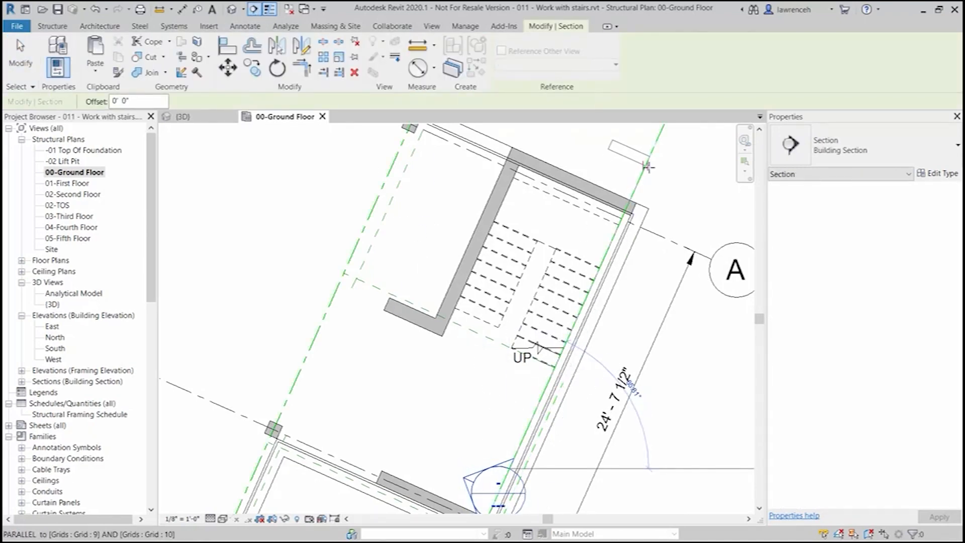
left_click(646, 165)
left_click_drag(533, 412, 512, 403)
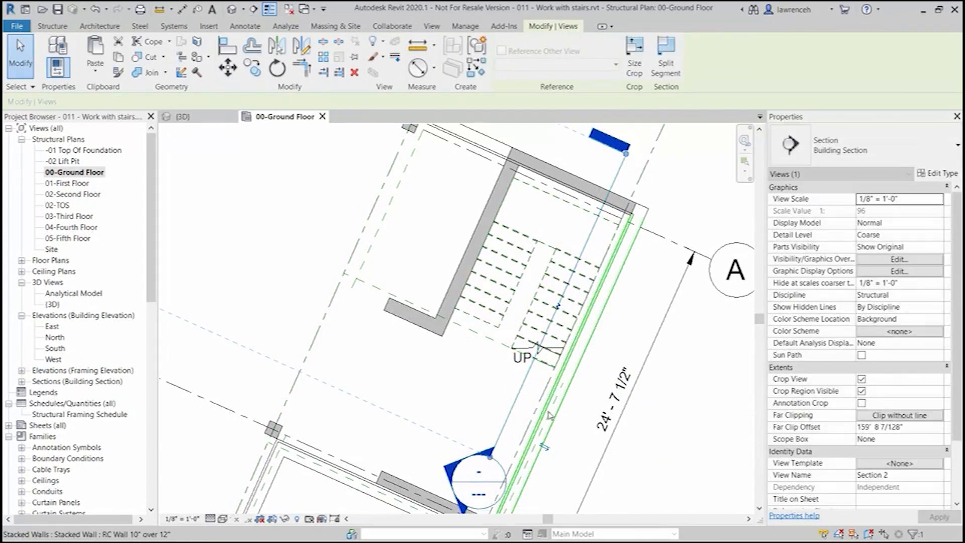
scroll(550, 415, "down", 8)
left_click_drag(230, 252, 528, 387)
scroll(536, 394, "up", 6)
middle_click_drag(689, 454, 661, 367)
left_click(666, 417)
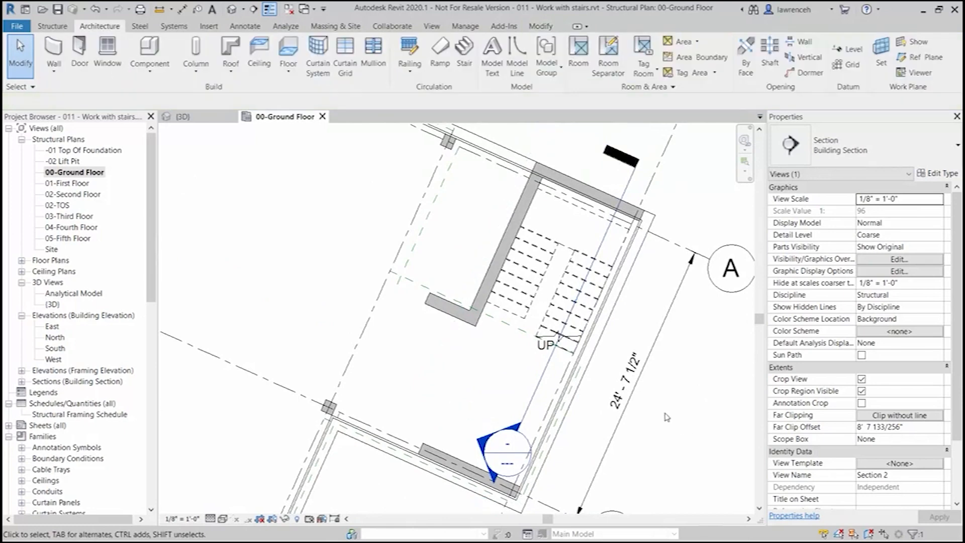
Turn off End with Riser for the stair's upper run in the new section view.
double_click(480, 440)
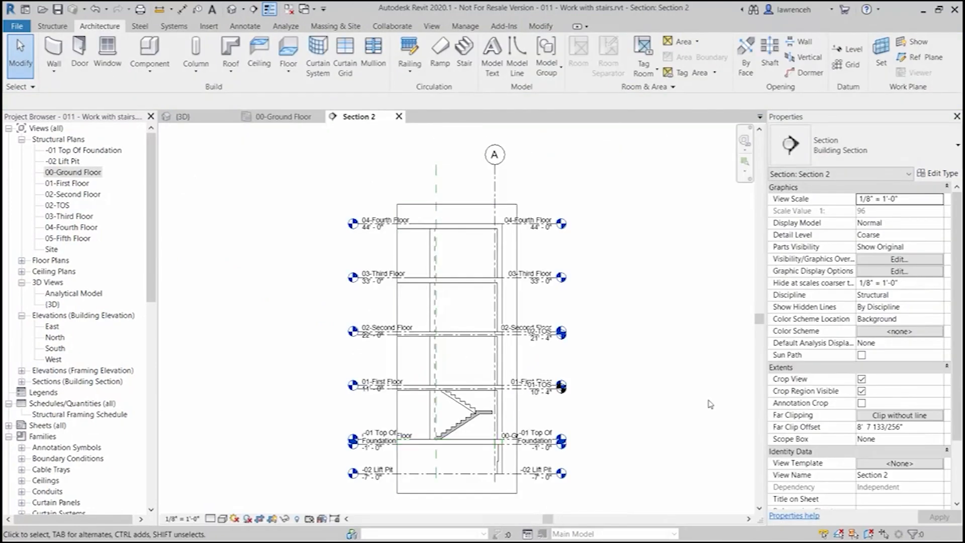
scroll(460, 428, "up", 5)
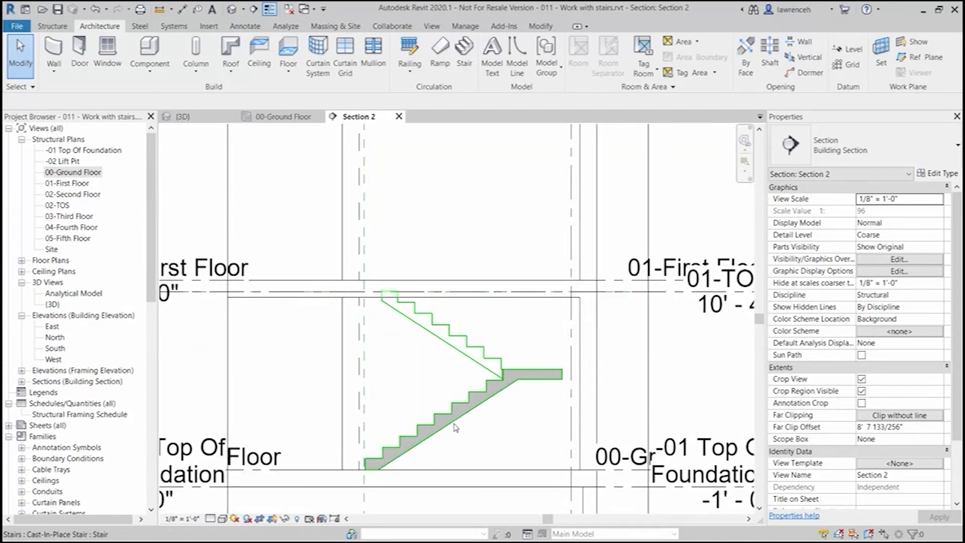
left_click(447, 348)
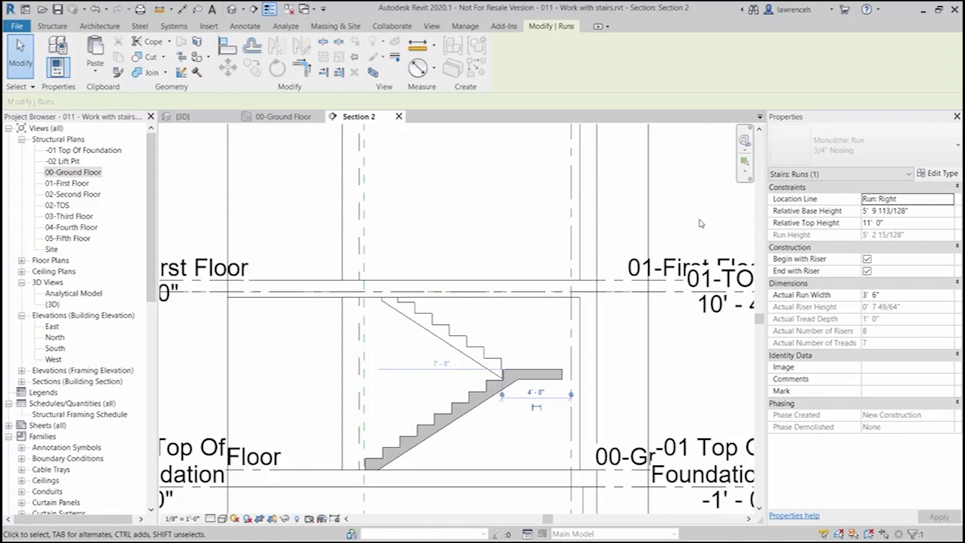
left_click(867, 271)
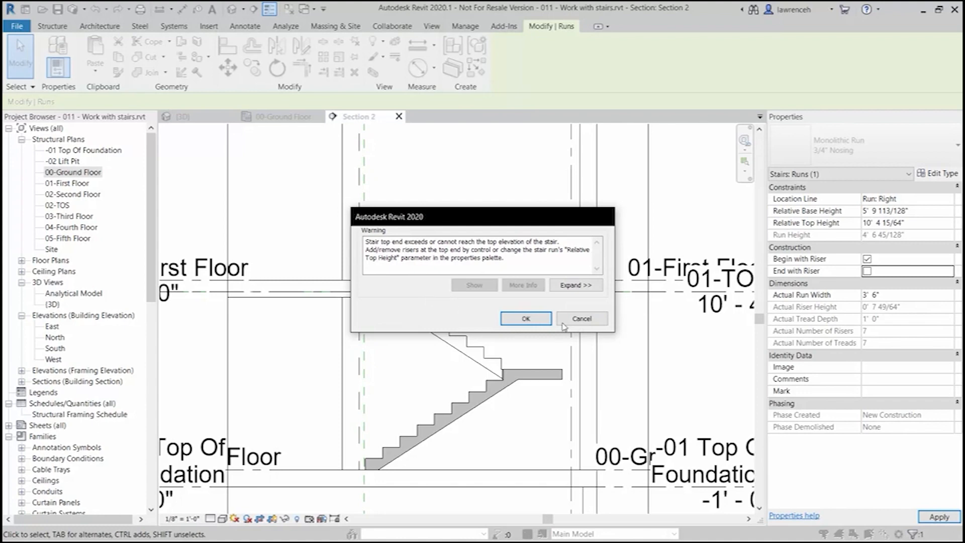
left_click(539, 320)
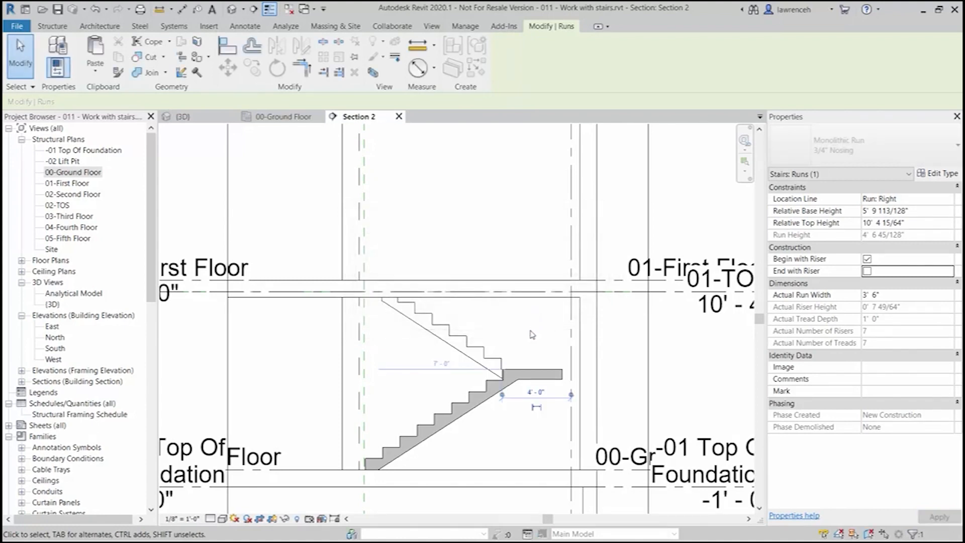
left_click(530, 336)
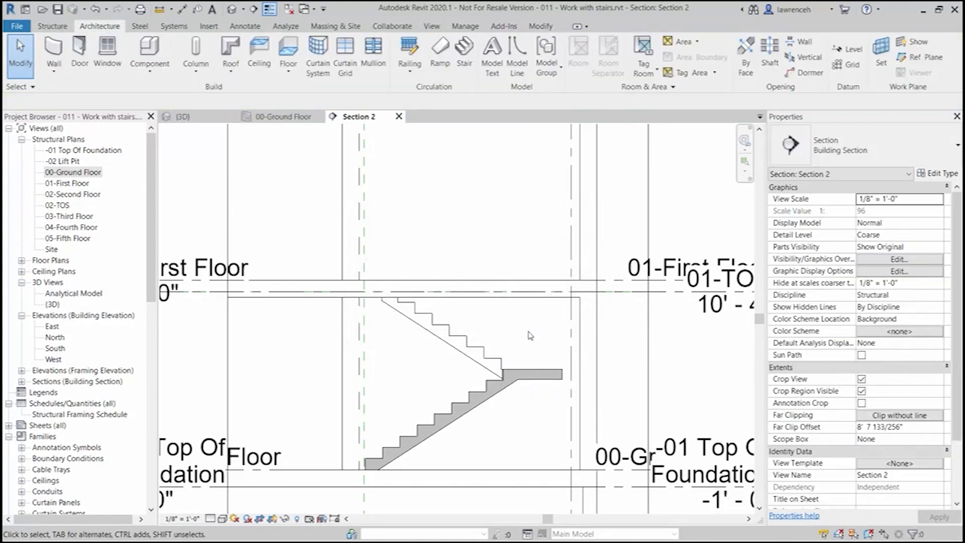
Edit the stair in the ground floor plan and extend the upper run's end by one tread to the dashed reference plane.
left_click(304, 121)
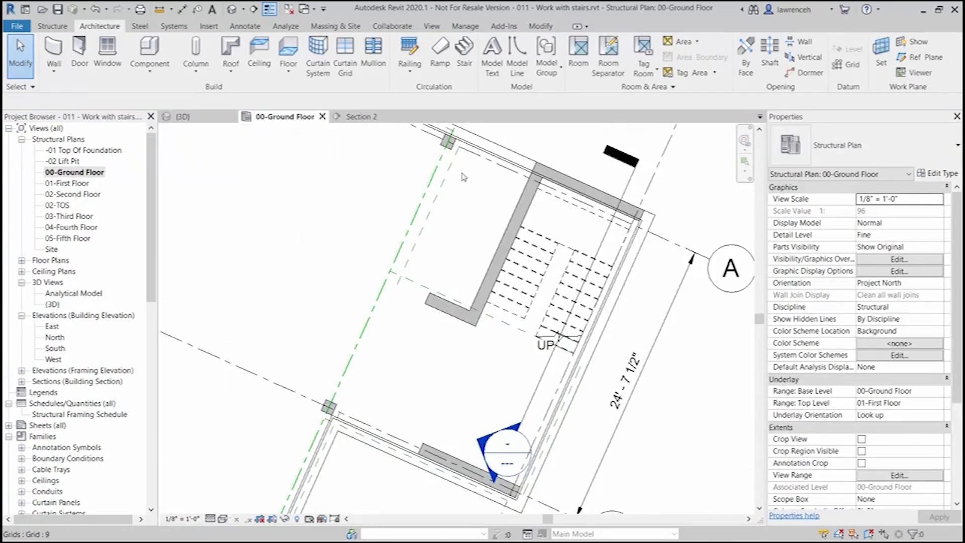
left_click(547, 239)
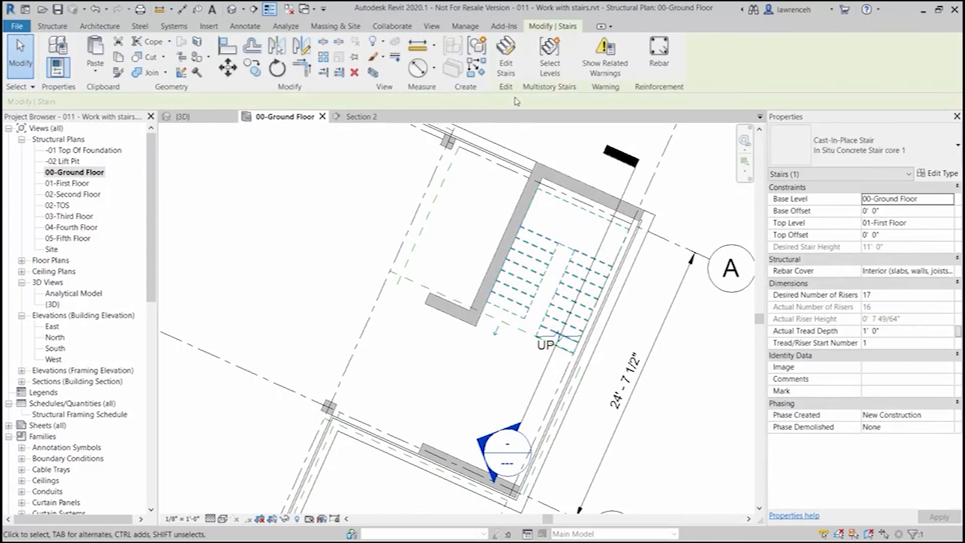
left_click(506, 63)
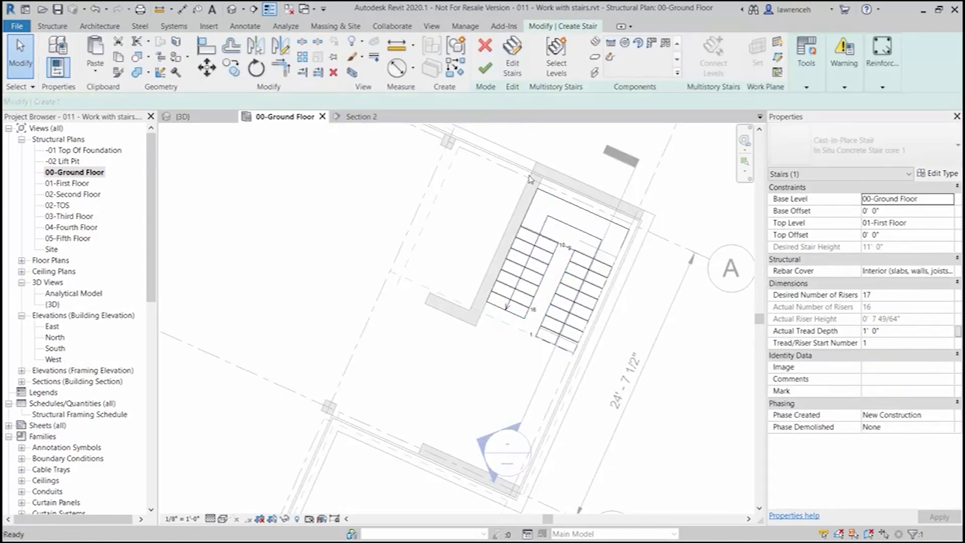
left_click(522, 309)
scroll(499, 321, "up", 2)
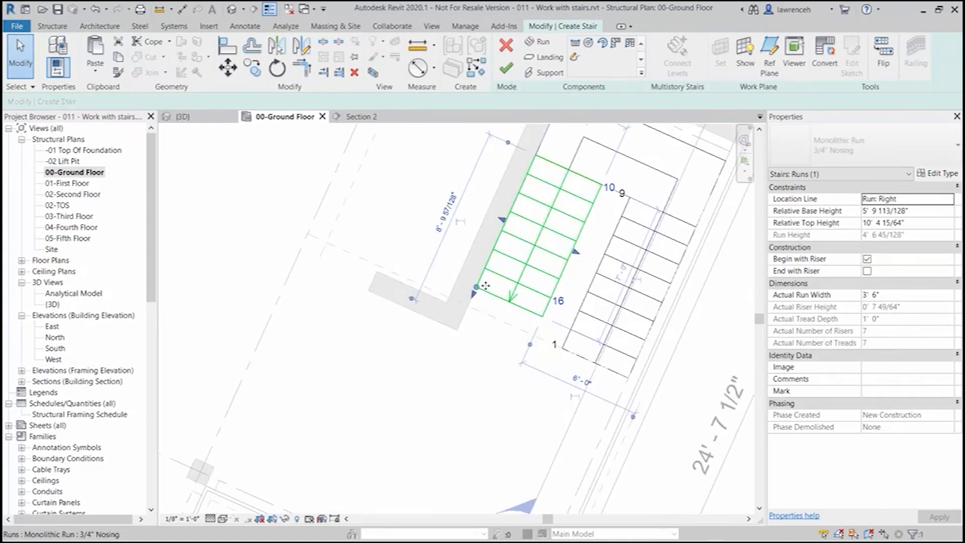
mouse_move(477, 290)
left_mouse_down()
mouse_move(502, 287)
mouse_move(469, 304)
left_mouse_up()
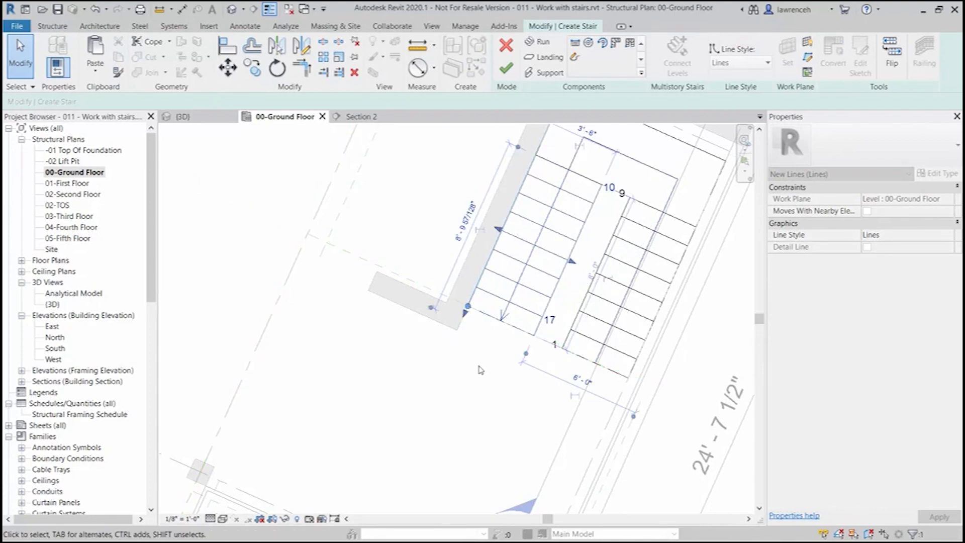
left_click(480, 368)
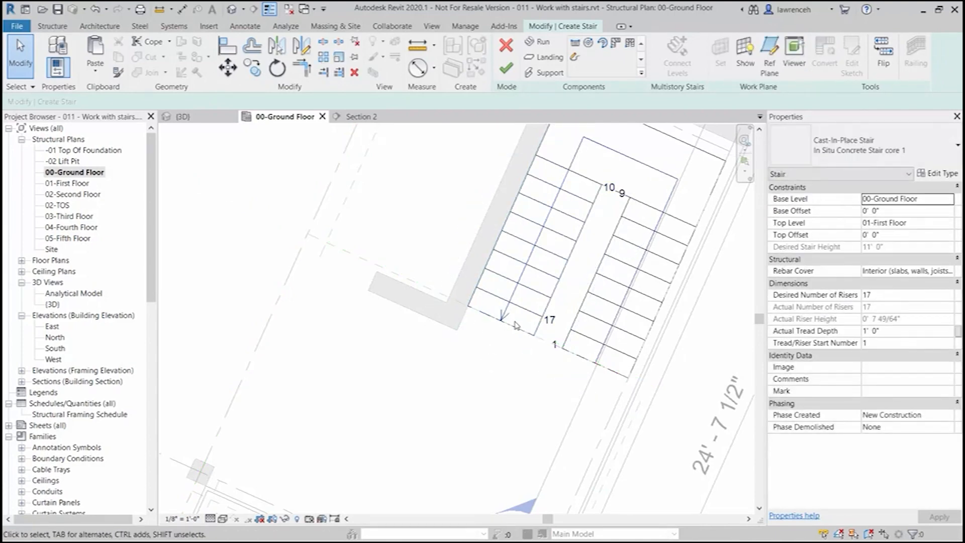
left_click(507, 70)
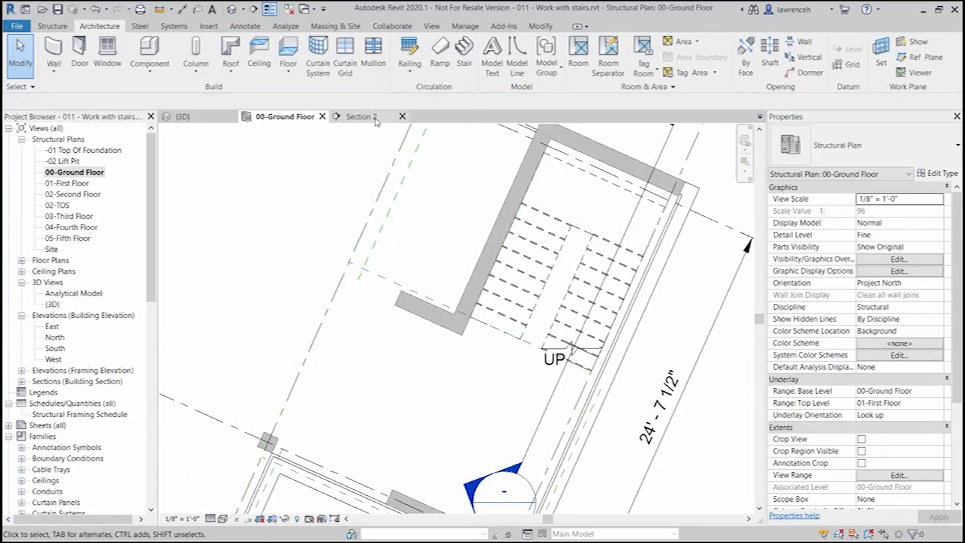
Inspect the edited stair in Section 2 and in the 3D view.
left_click(358, 116)
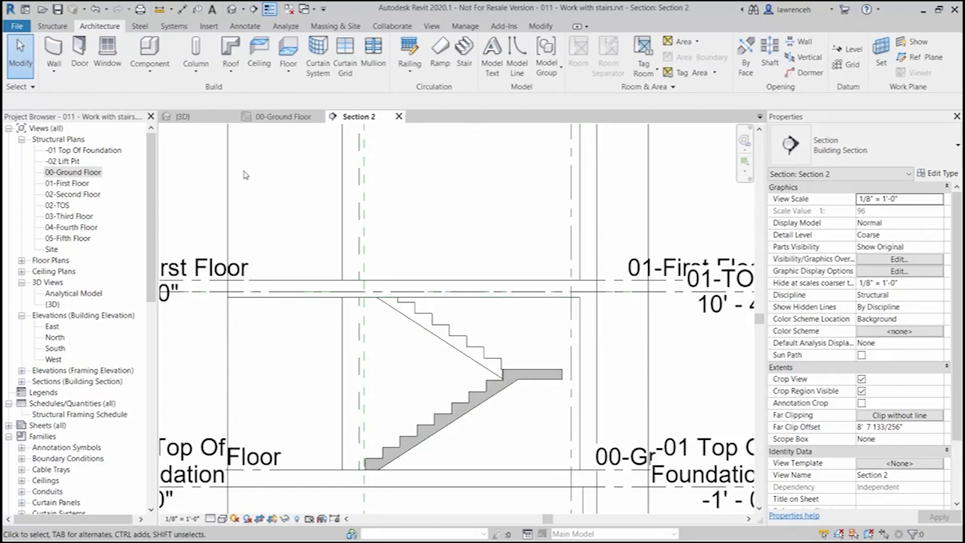
left_click(204, 119)
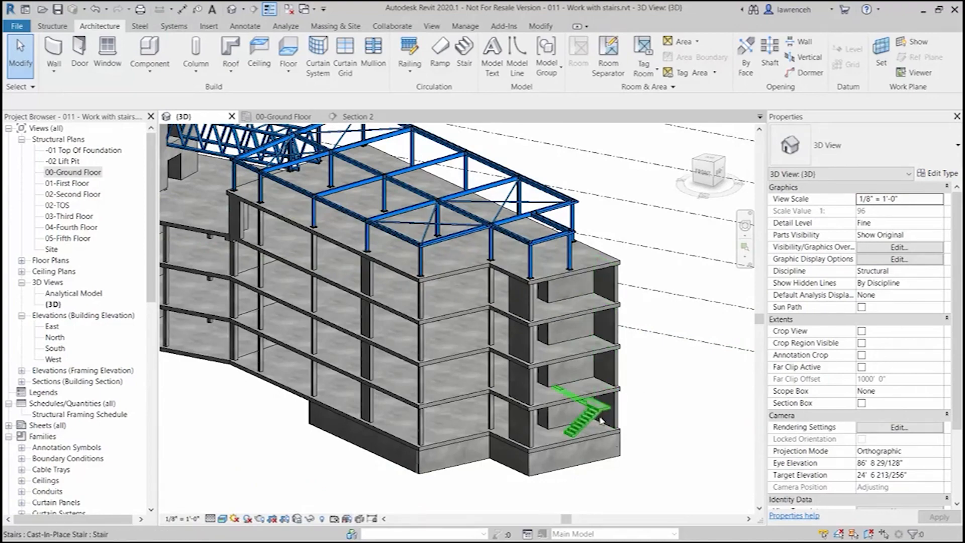
middle_click_drag(668, 407, 482, 447)
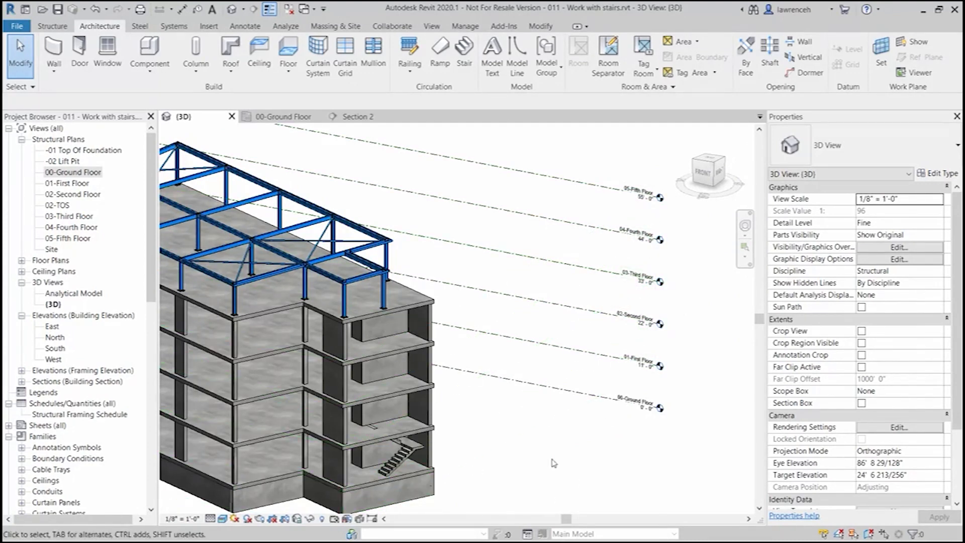
Make the ground floor stair multistory by connecting it to the 02-Second, 03-Third and 04-Fourth Floor levels in the 3D view.
middle_click_drag(556, 463, 565, 460)
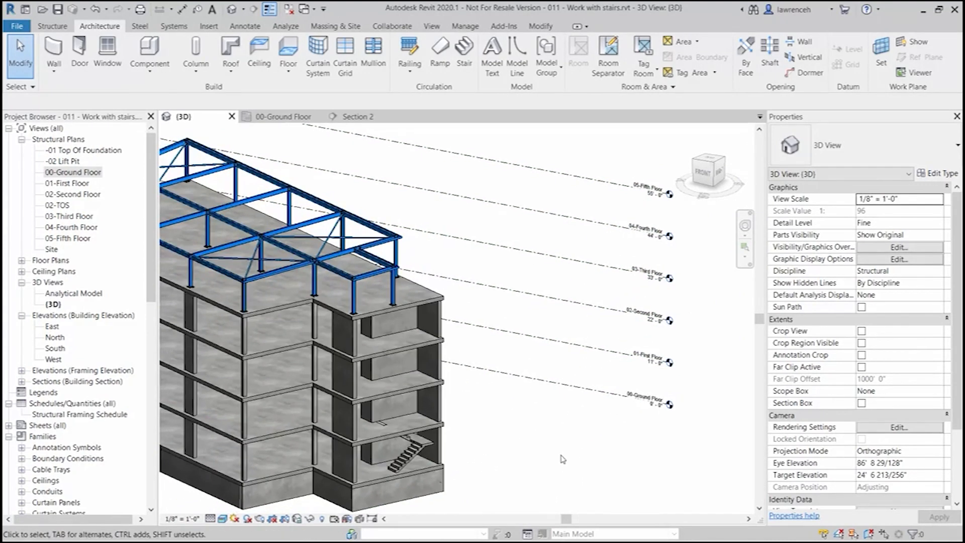
left_click(423, 459)
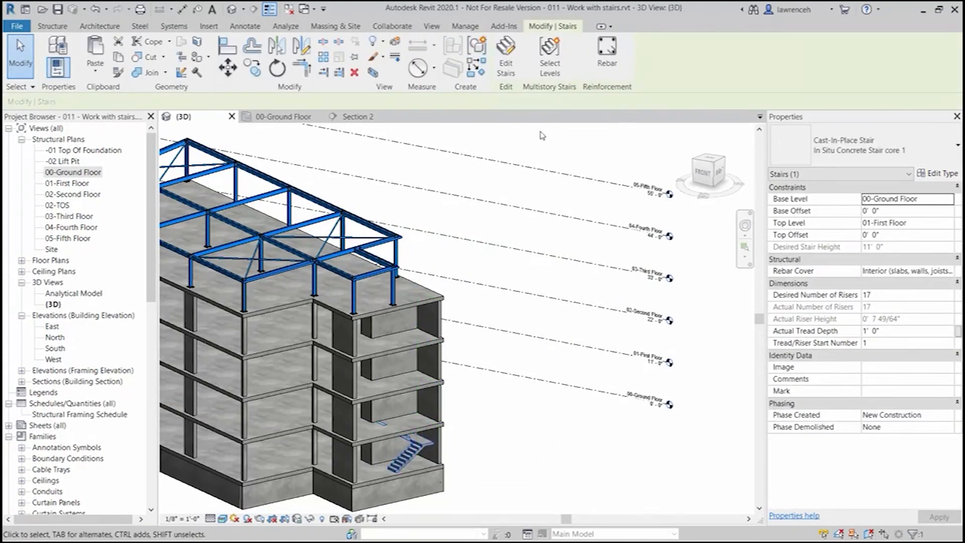
left_click(550, 68)
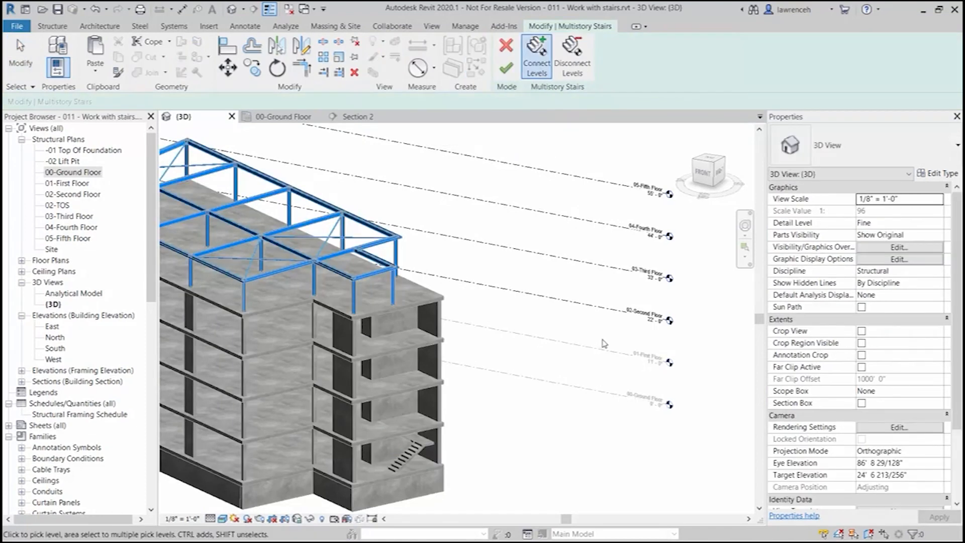
left_click_drag(603, 338, 570, 217)
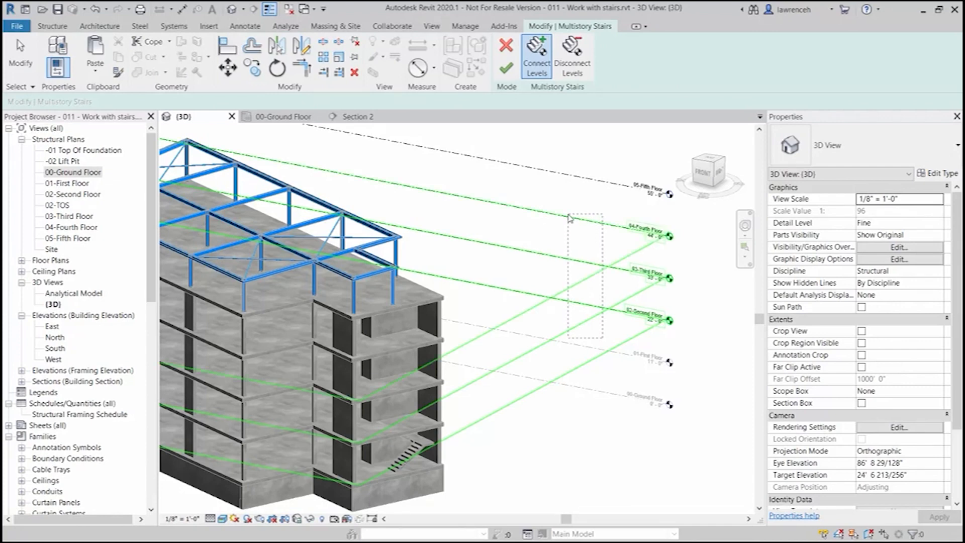
left_click_drag(570, 217, 570, 218)
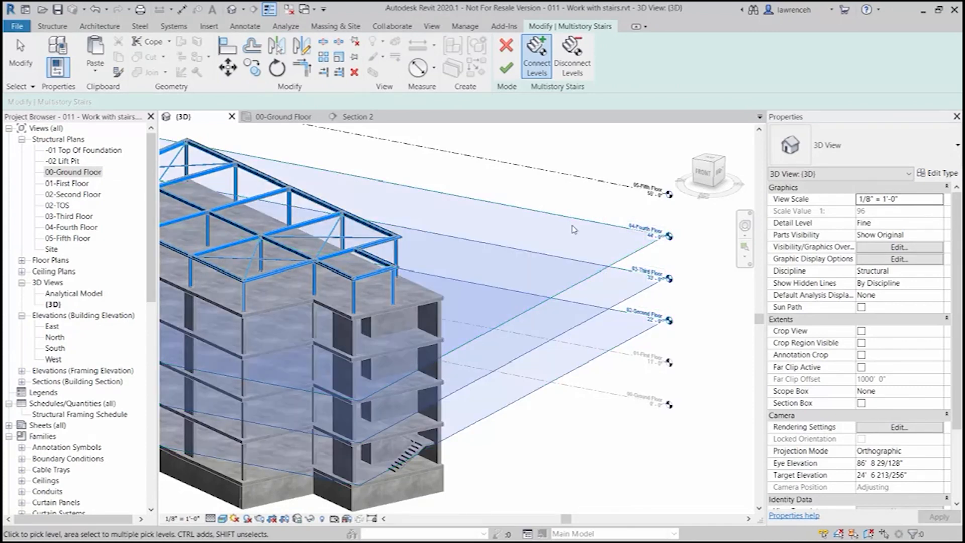
left_click(506, 71)
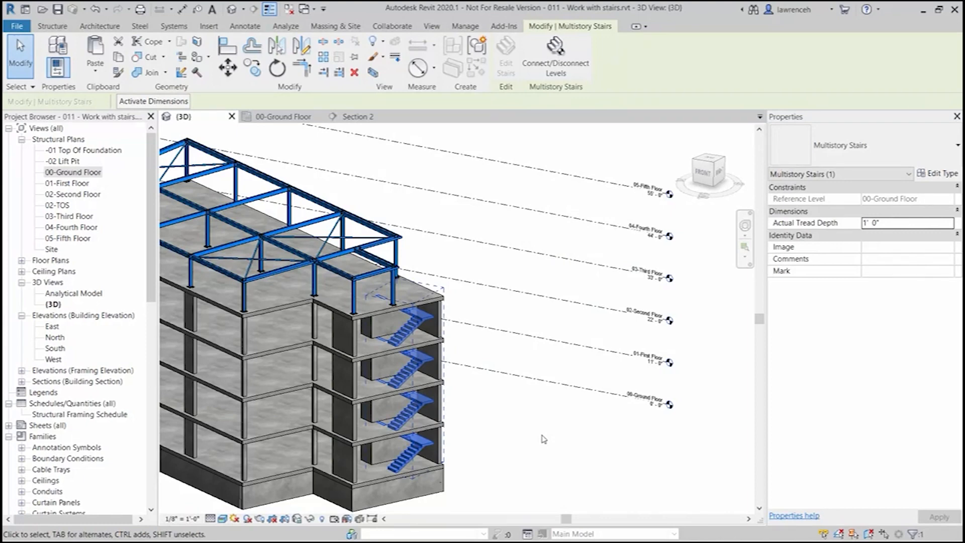
left_click(540, 440)
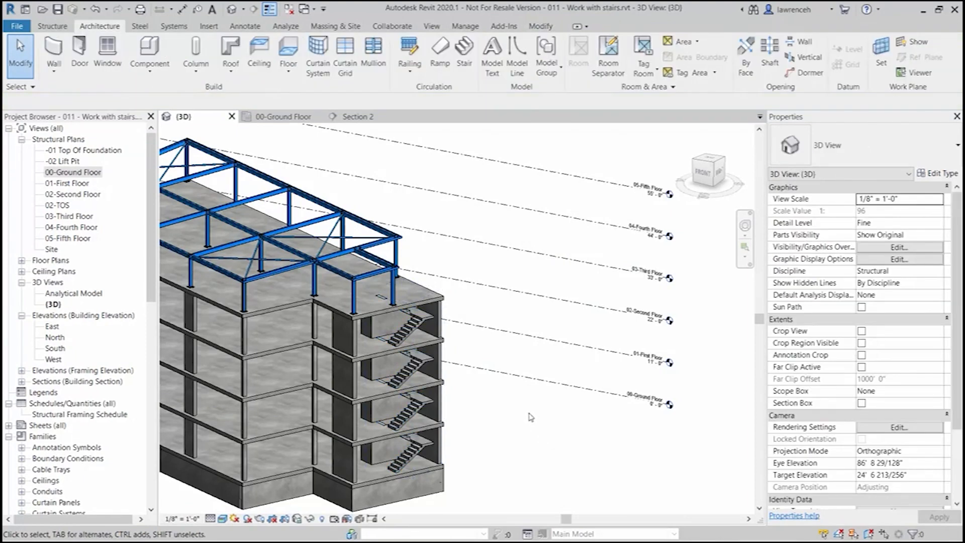
left_click(427, 363)
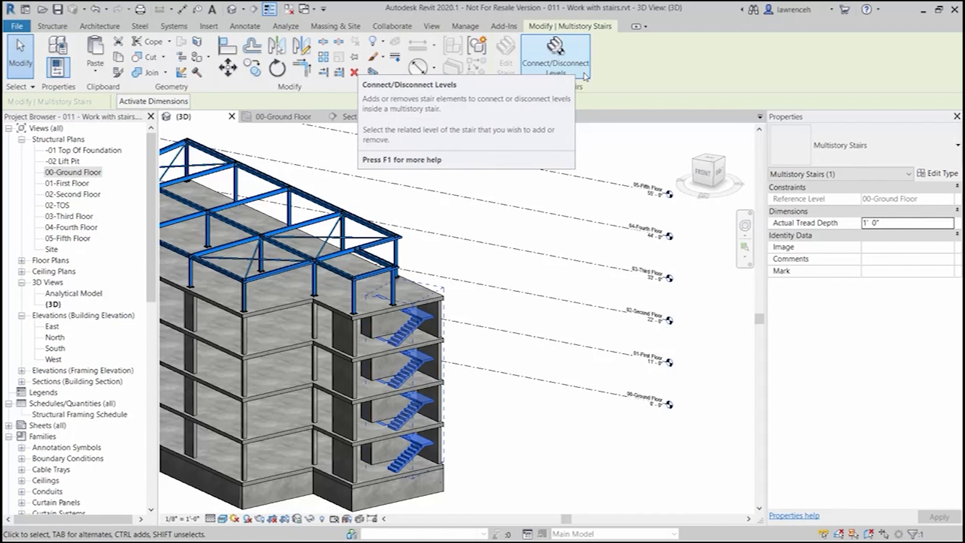
left_click(528, 435)
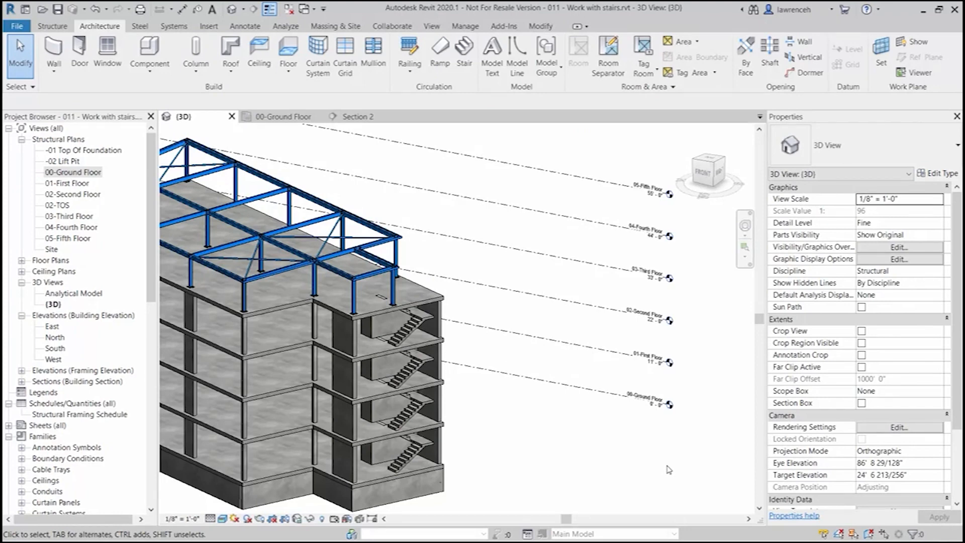
Start a shaft opening in the 00-Ground Floor plan and sketch a closed four-sided boundary, about 11' 6" long, around the stair's runs and landing.
left_click(297, 119)
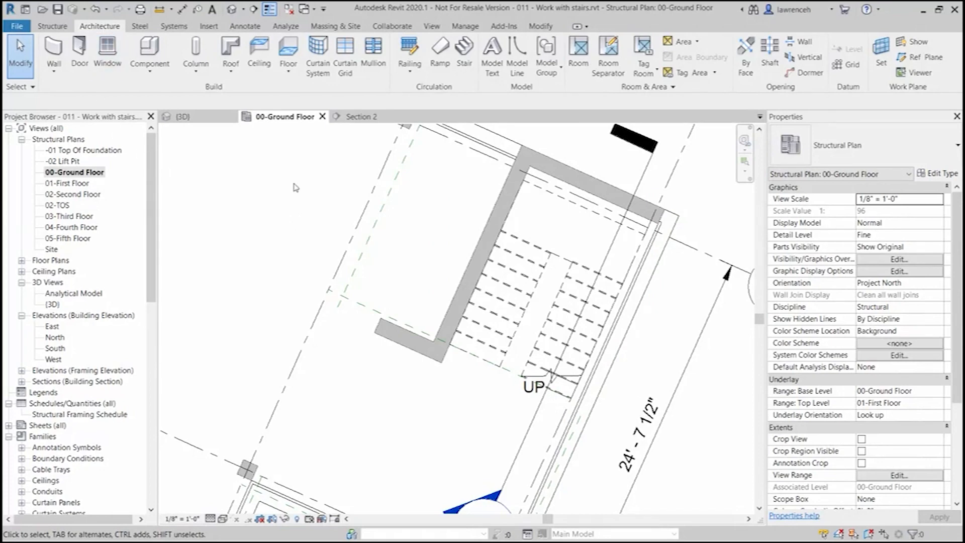
left_click(771, 72)
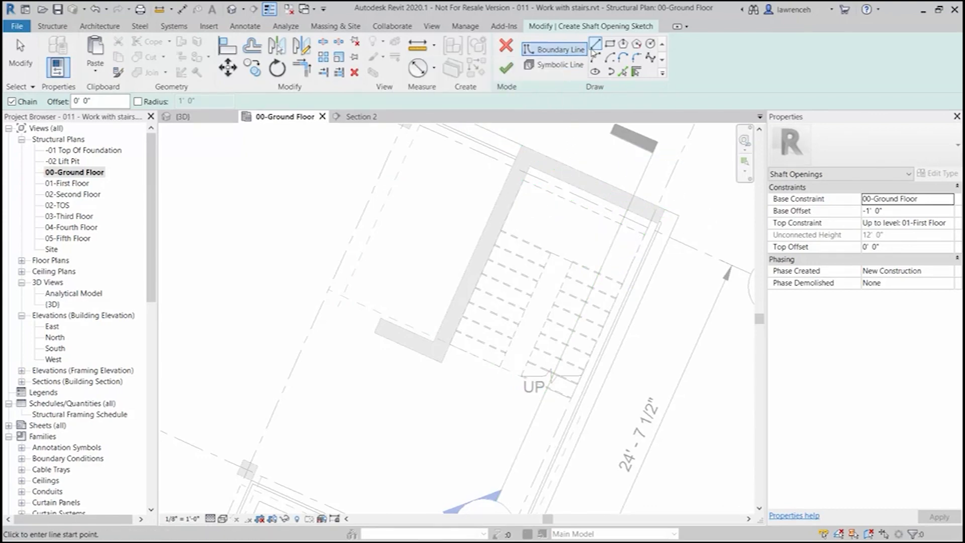
left_click(449, 345)
scroll(497, 366, "up", 2)
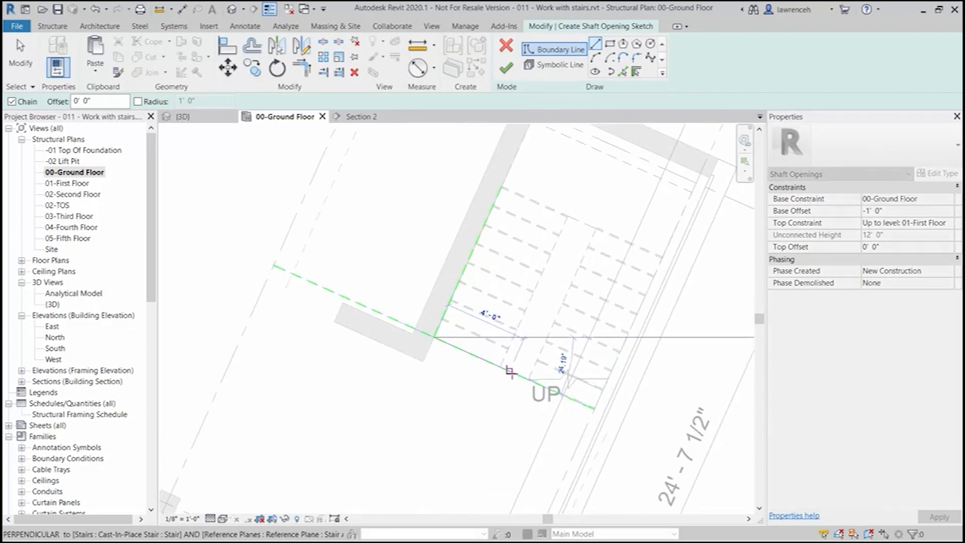
left_click(594, 410)
left_click(691, 191)
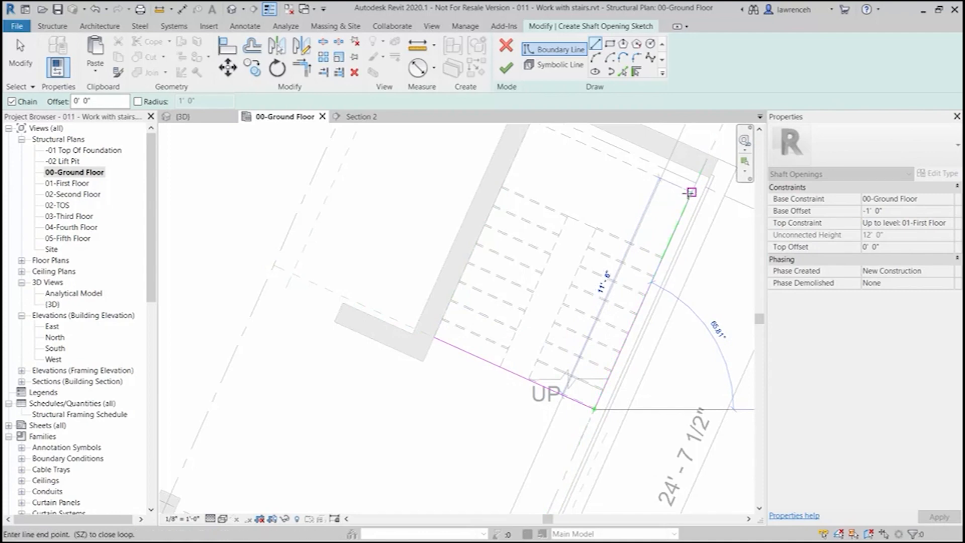
middle_click_drag(618, 179, 597, 237)
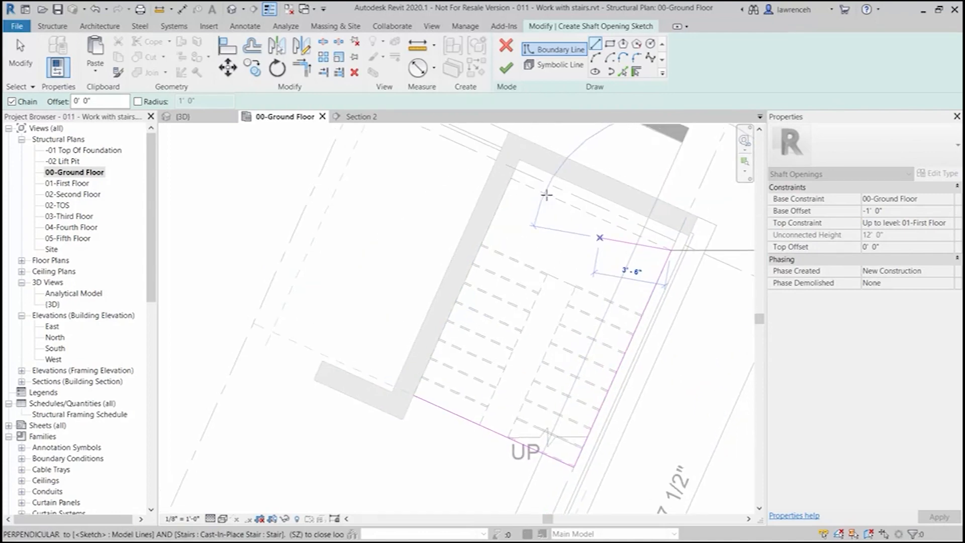
left_click(510, 177)
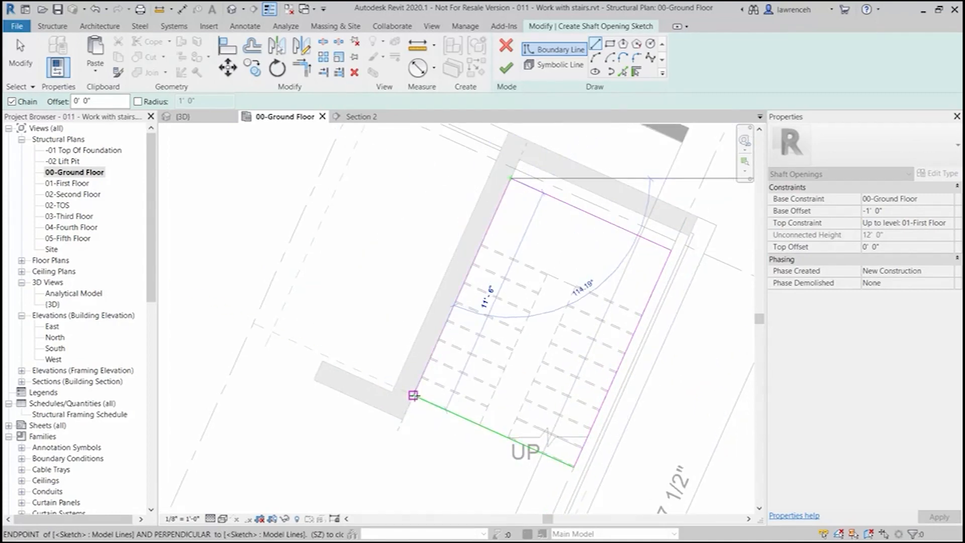
left_click(412, 396)
key("Escape")
key("Escape")
scroll(528, 342, "down", 2)
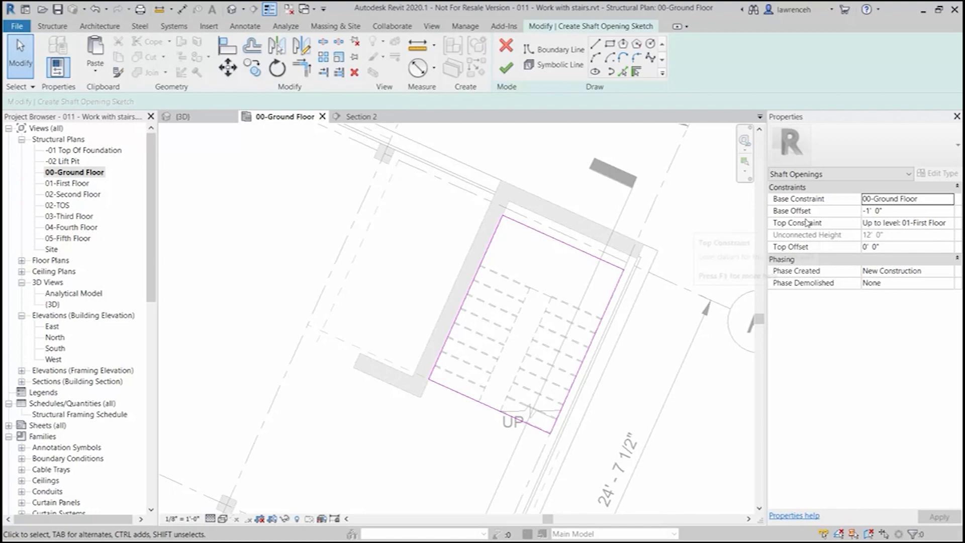
Set the stair shaft's top constraint to Up to level: 05-Fifth Floor and finish the shaft opening.
left_click(949, 228)
scroll(934, 257, "down", 2)
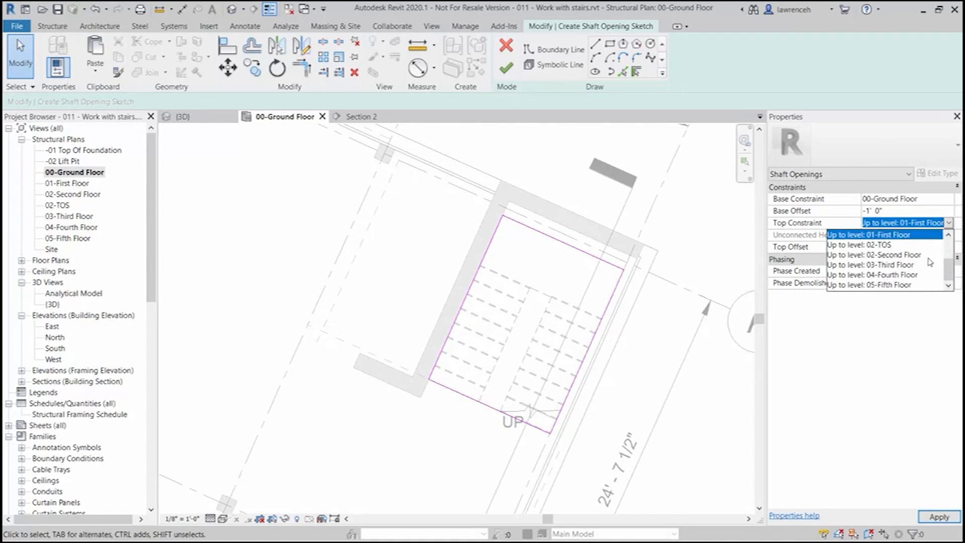
left_click(898, 285)
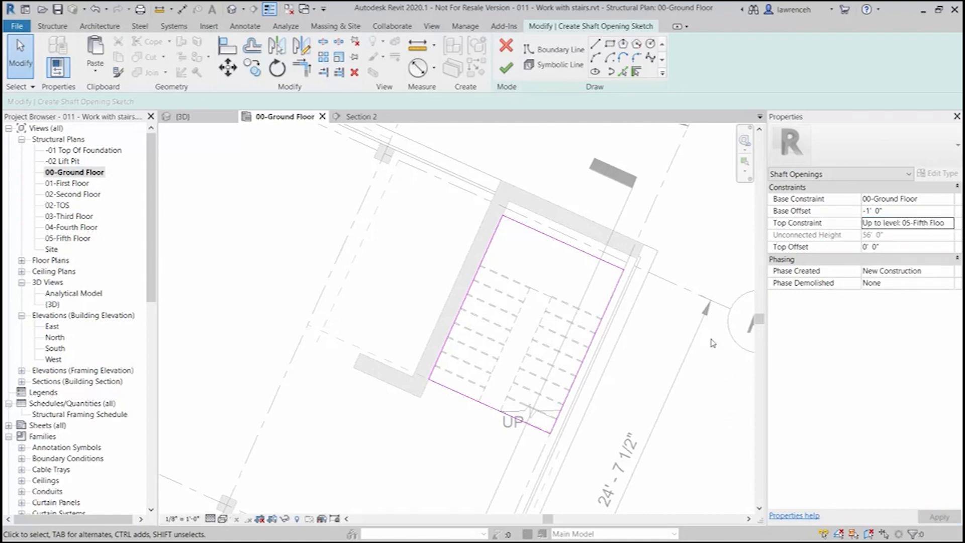
left_click(515, 72)
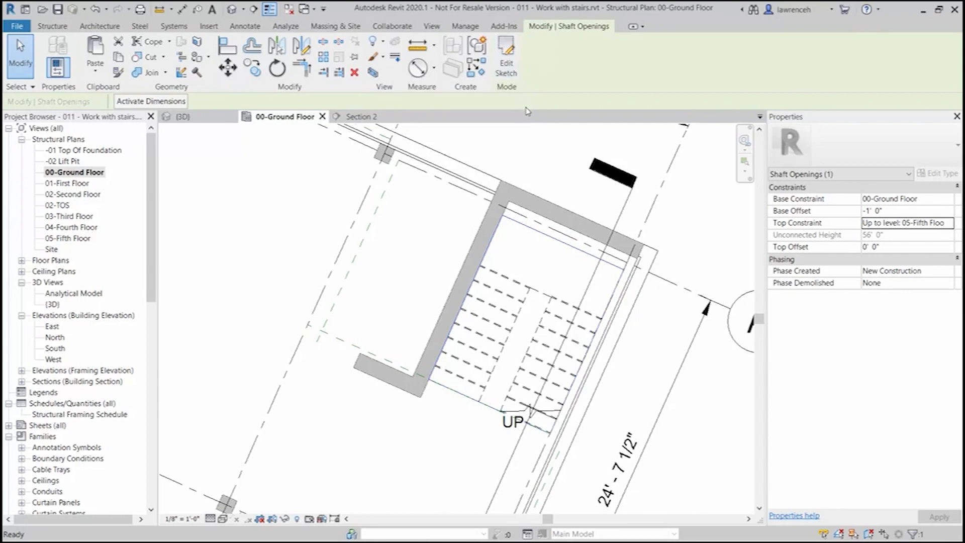
key("Escape")
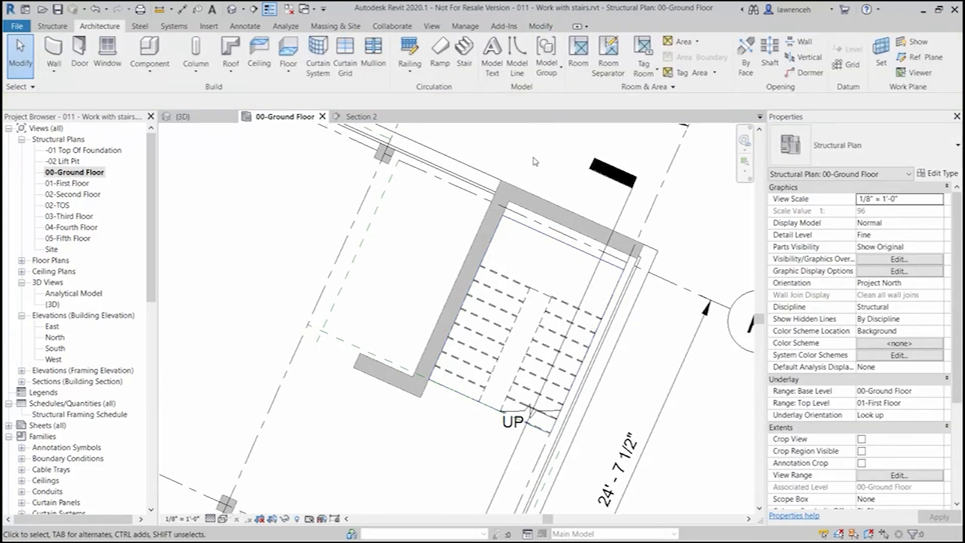
Inspect the stair shaft's cut through the floor slabs in the 3D view.
left_click(207, 121)
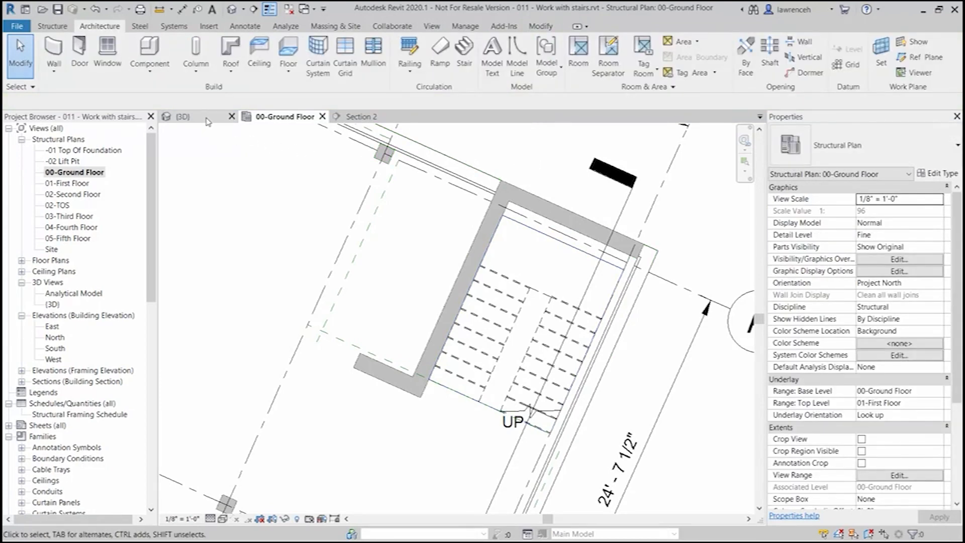
scroll(511, 381, "up", 3)
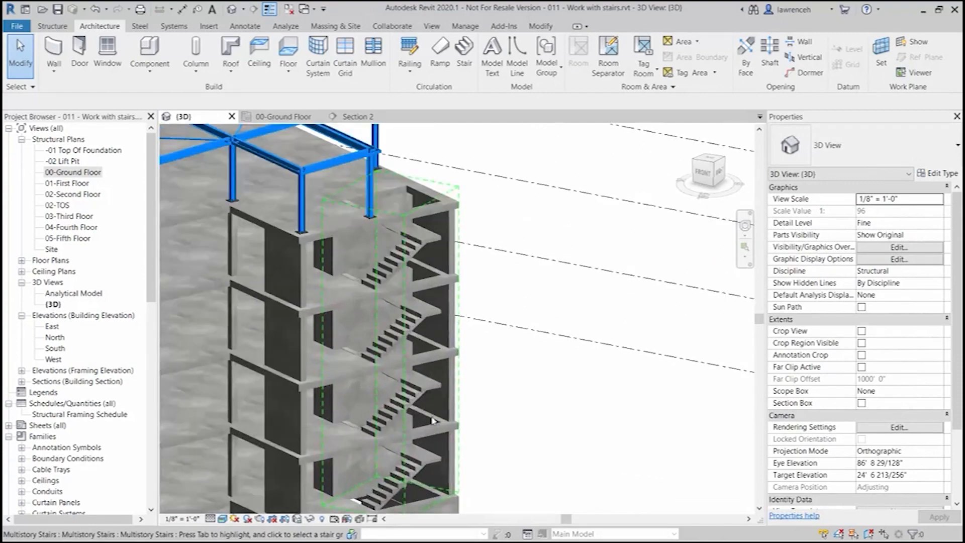
middle_click_drag(512, 380, 526, 340)
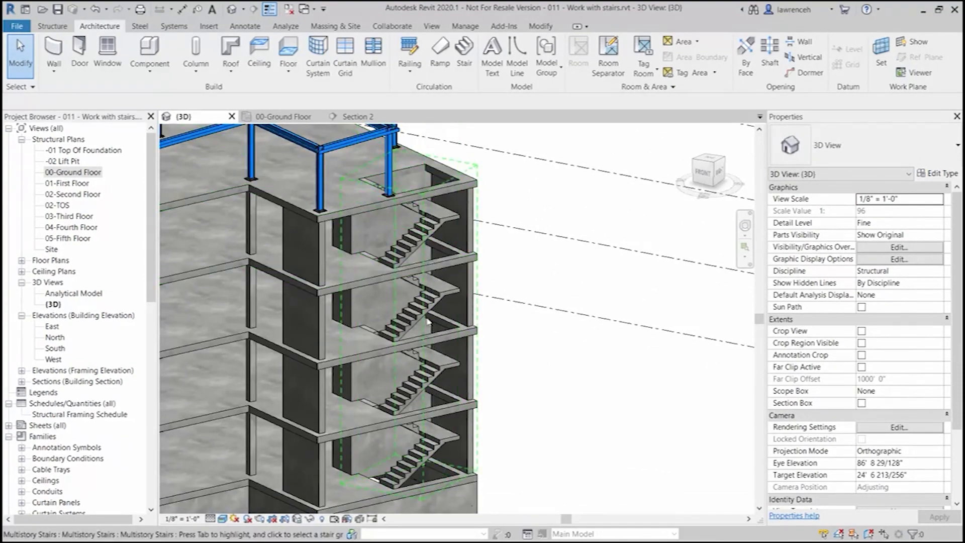
middle_click_drag(512, 430, 599, 430)
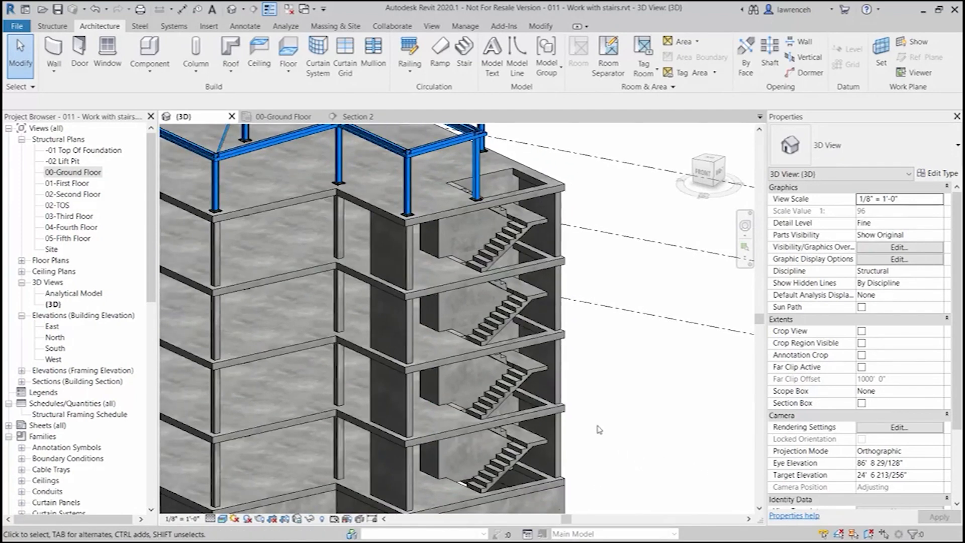
Examine the existing shaft openings in the 00-Ground Floor plan, at Core 1 to Core 3 and the three small circular openings beside the core wall.
left_click(294, 117)
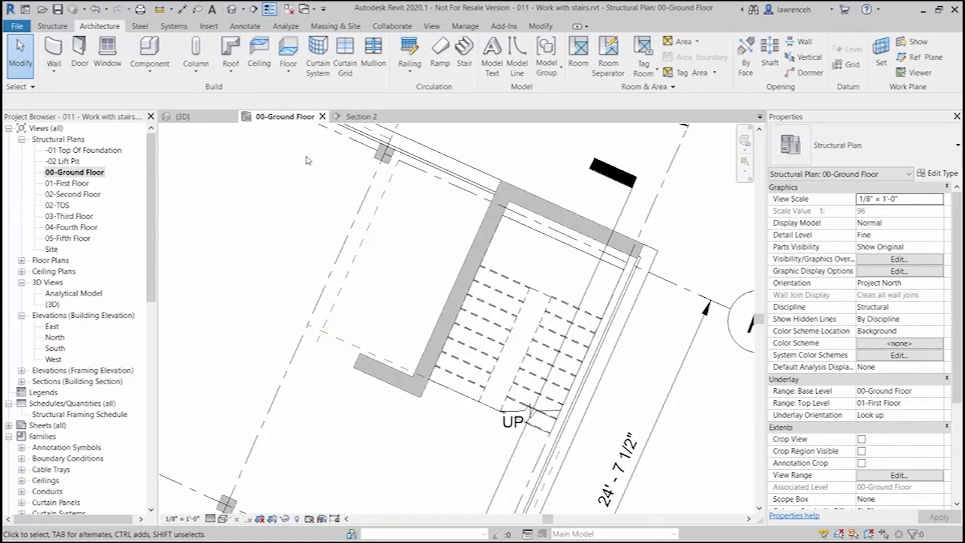
scroll(412, 324, "down", 4)
middle_click_drag(408, 352, 754, 417)
middle_click_drag(360, 314, 710, 436)
middle_click_drag(451, 415, 490, 413)
scroll(398, 416, "up", 2)
scroll(399, 416, "up", 3)
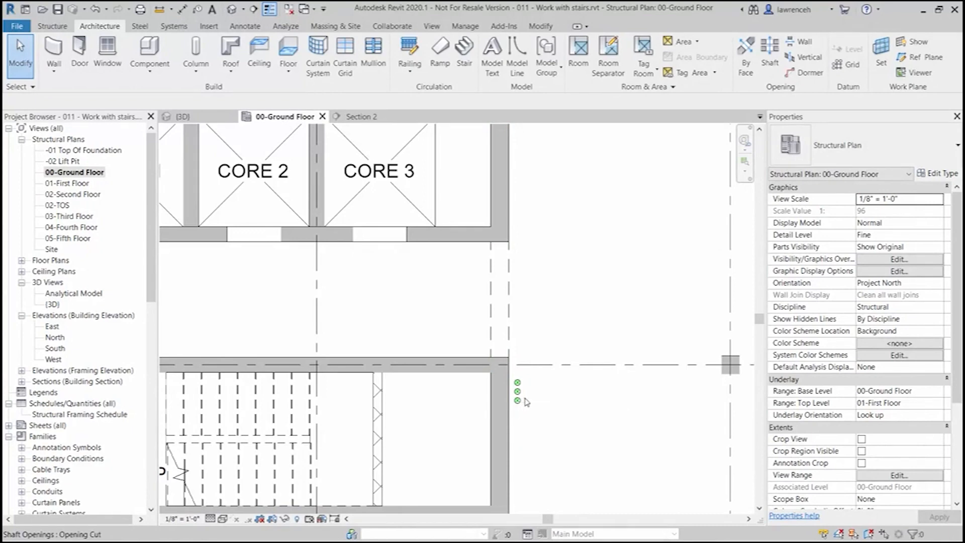
middle_click_drag(478, 231, 555, 368)
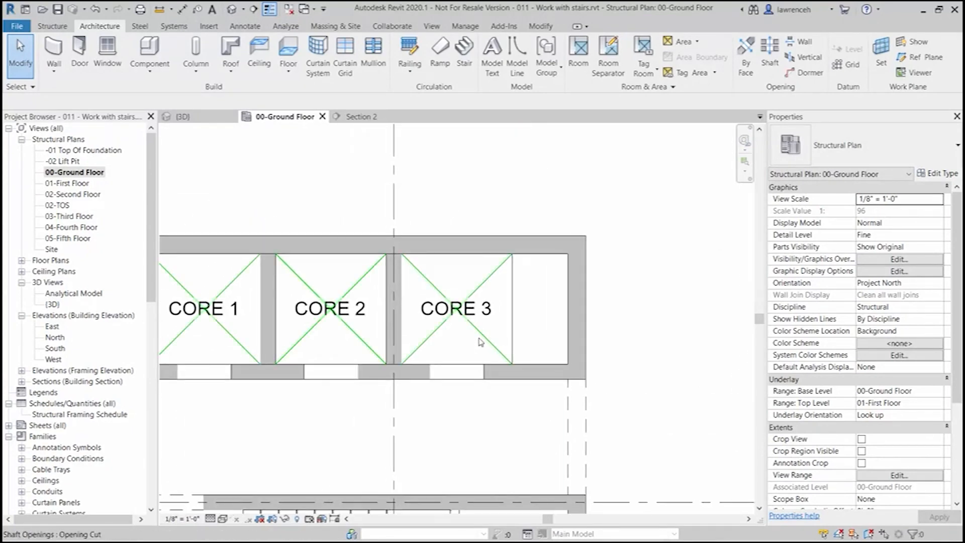
middle_click_drag(375, 358, 447, 356)
middle_click_drag(528, 390, 348, 234)
scroll(498, 390, "up", 9)
scroll(504, 393, "up", 2)
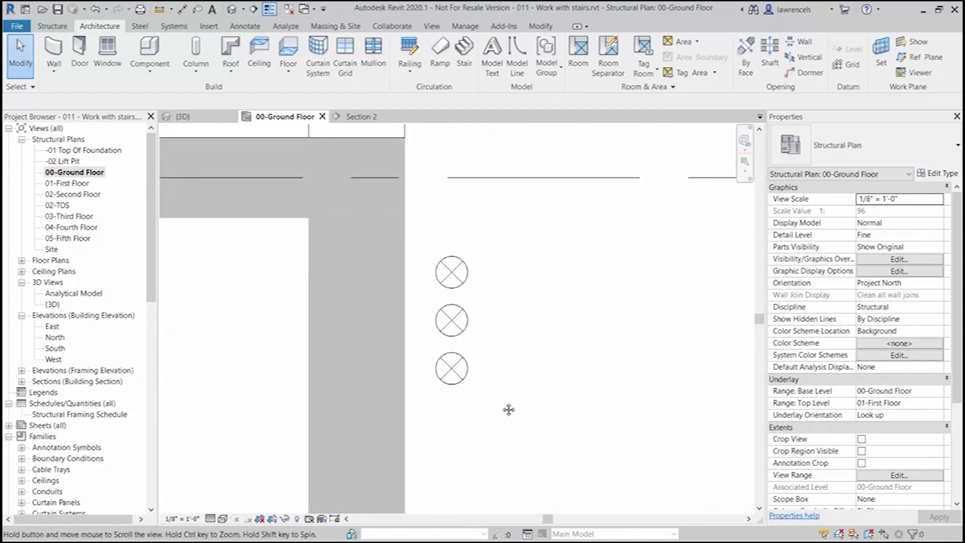
Open the sketch of the three circular shaft openings, examine a symbolic cross line, and finish the sketch without edits.
left_click(451, 372)
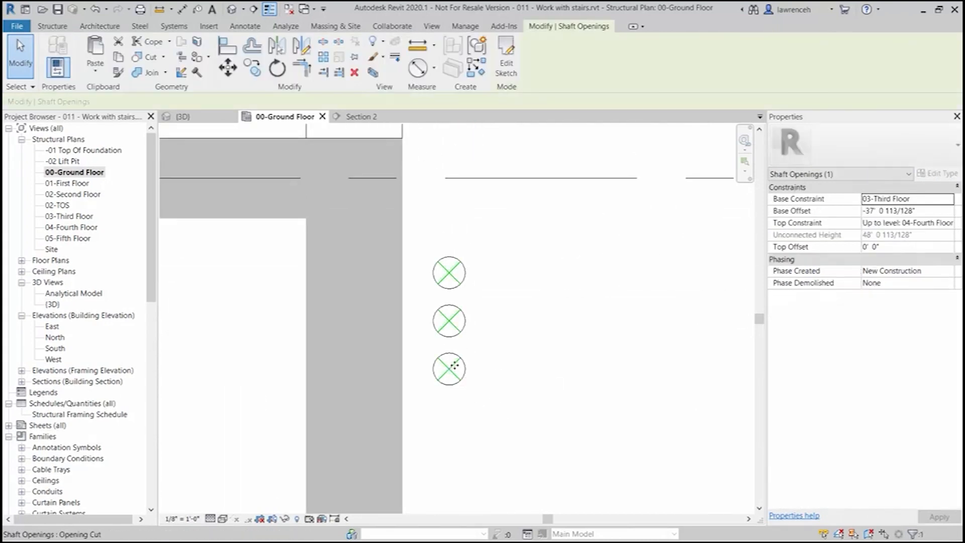
left_click(506, 62)
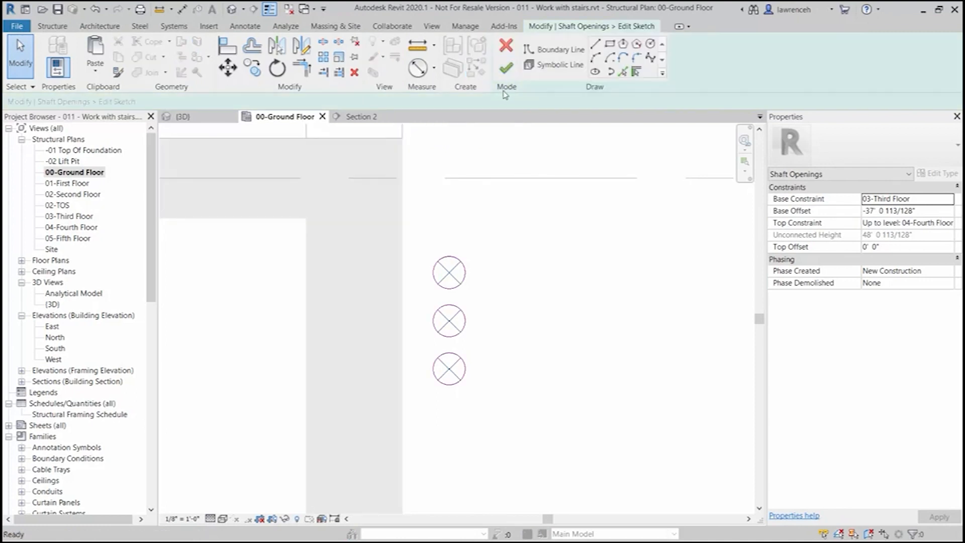
left_click(445, 273)
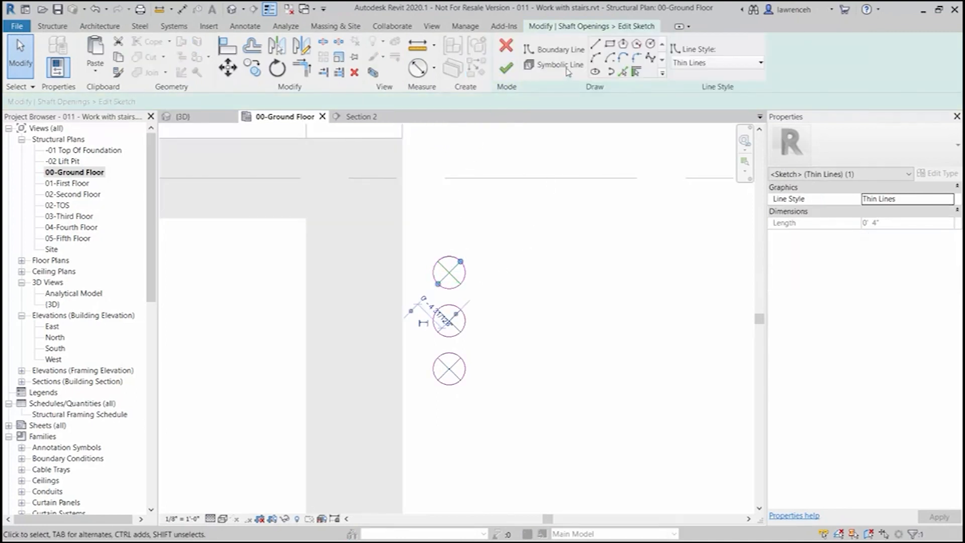
left_click(533, 228)
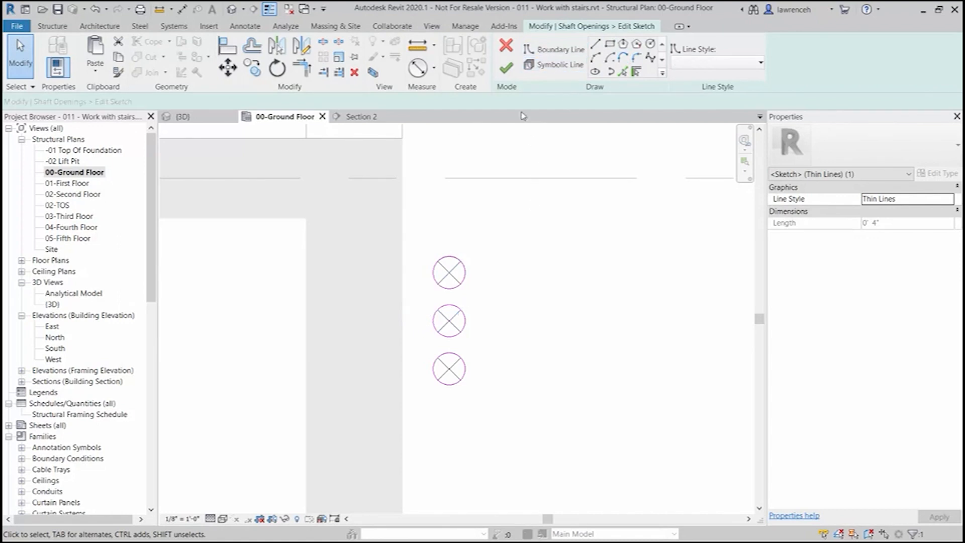
left_click(506, 68)
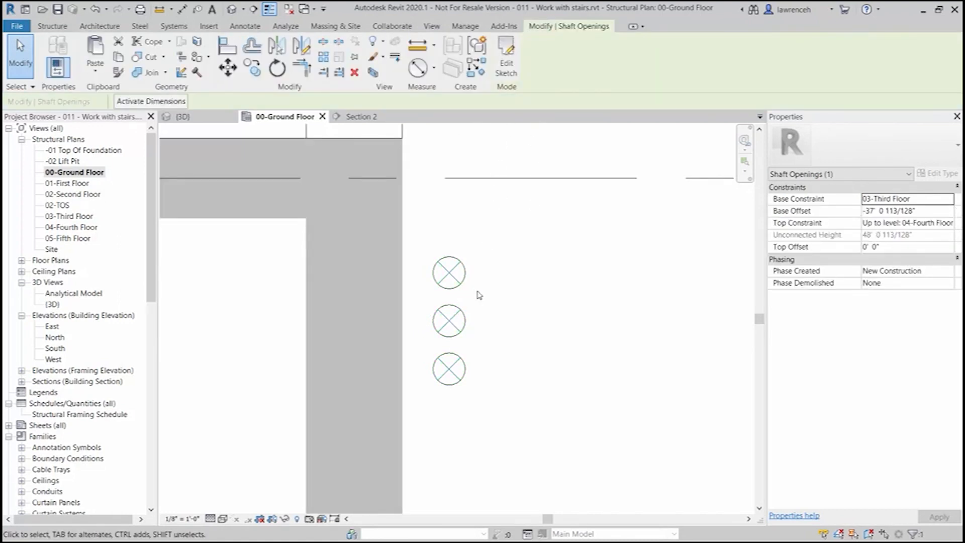
Open the 02-Second Floor structural plan and examine the three circular drainage holes and their note beside the core wall.
double_click(76, 196)
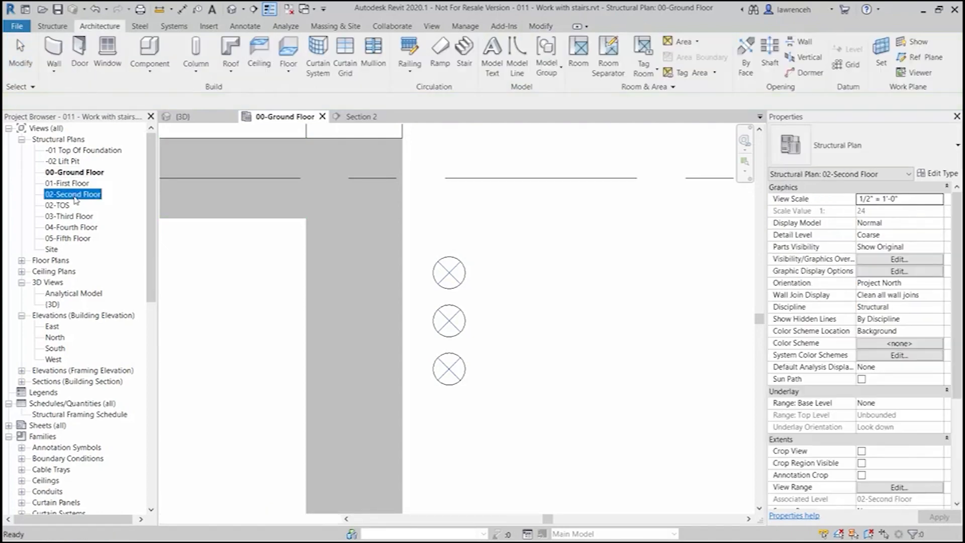
scroll(448, 293, "up", 10)
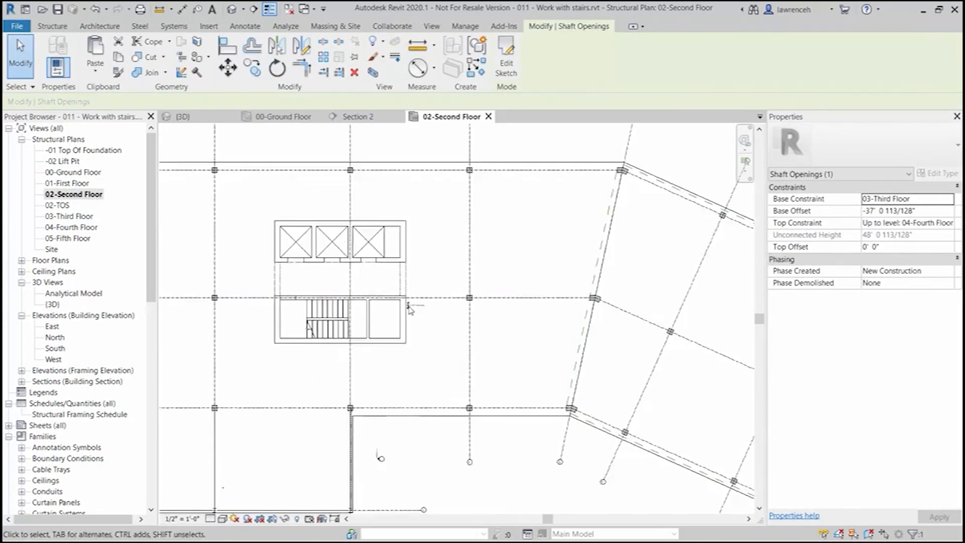
scroll(440, 330, "up", 3)
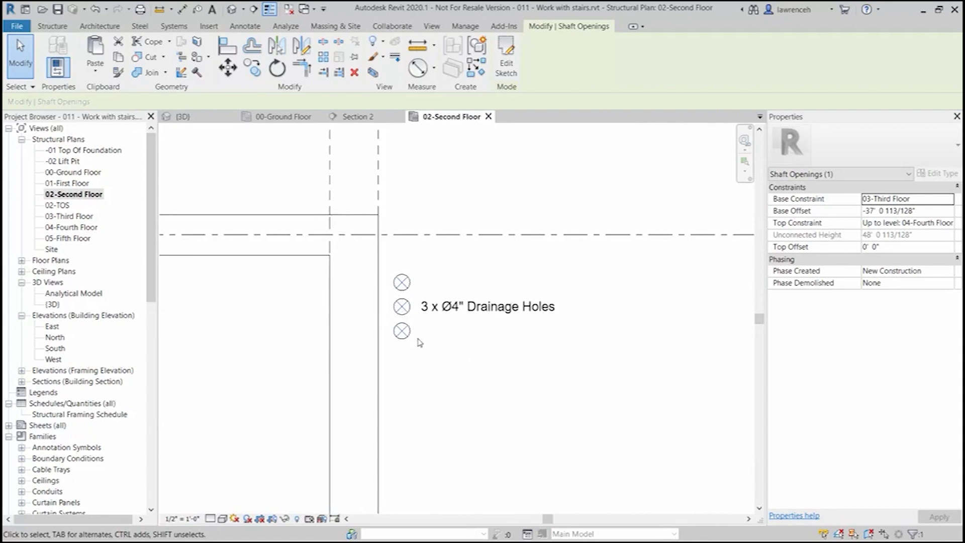
left_click(485, 401)
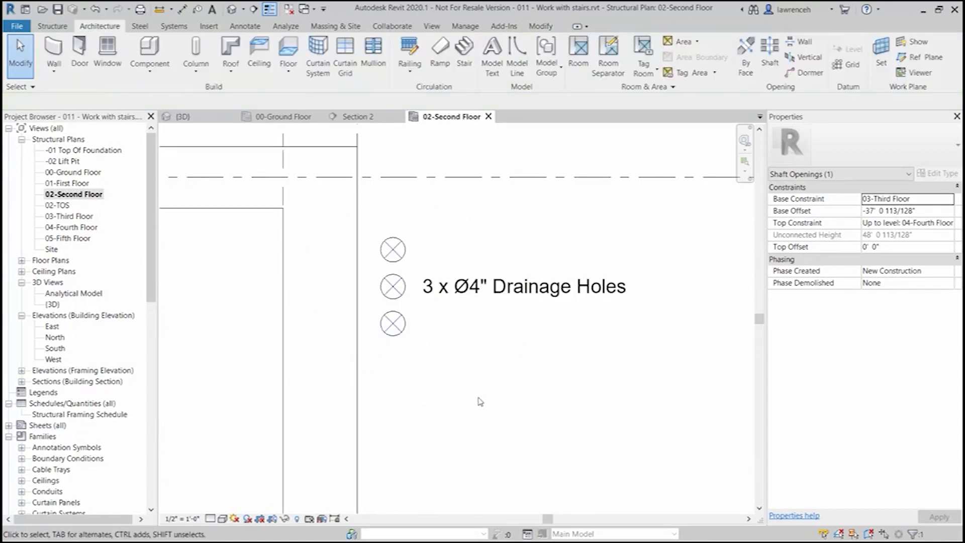
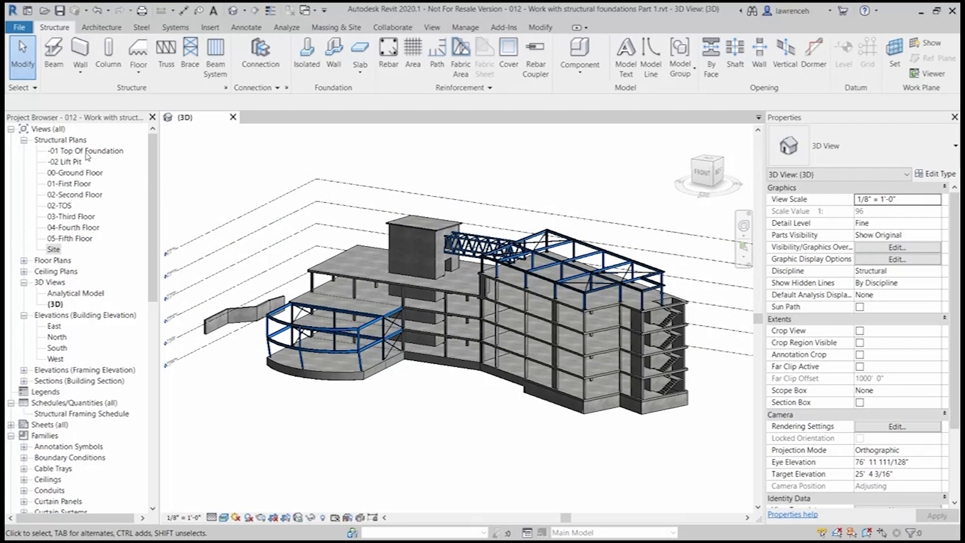
Open the -01 Top Of Foundation structural plan at the area around grids 1 to 5 and A to D.
left_click(86, 151)
double_click(106, 152)
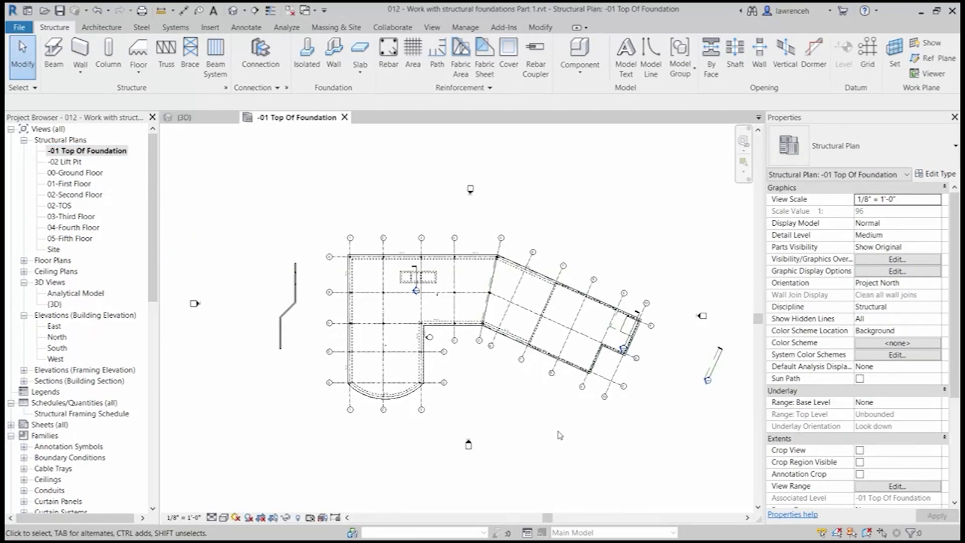
scroll(359, 293, "up", 5)
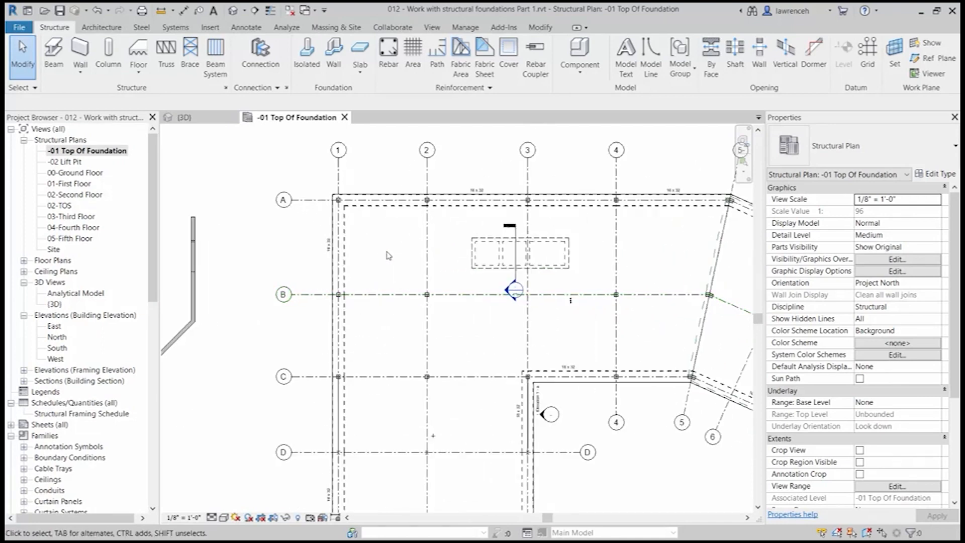
middle_click_drag(416, 218, 402, 261)
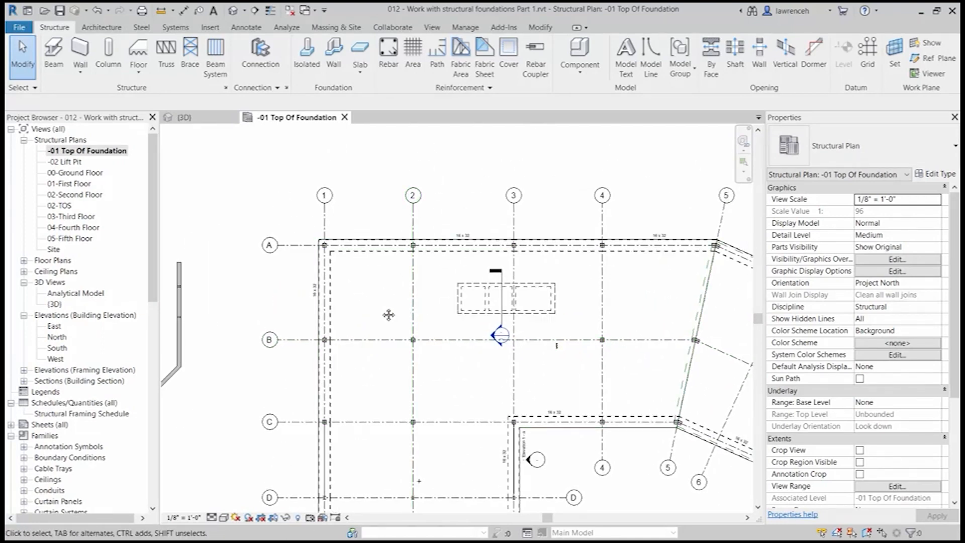
middle_click_drag(399, 319, 381, 315)
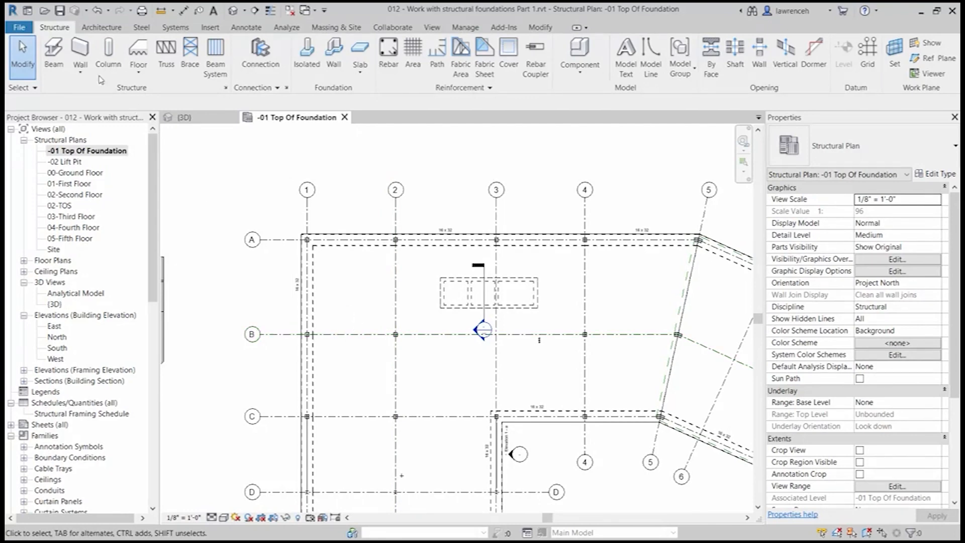
Place Pile Cap-6 Pile 132"x82"x35" isolated foundations, long side along the numbered grids, at grid intersections B-2 and B-4.
left_click(306, 71)
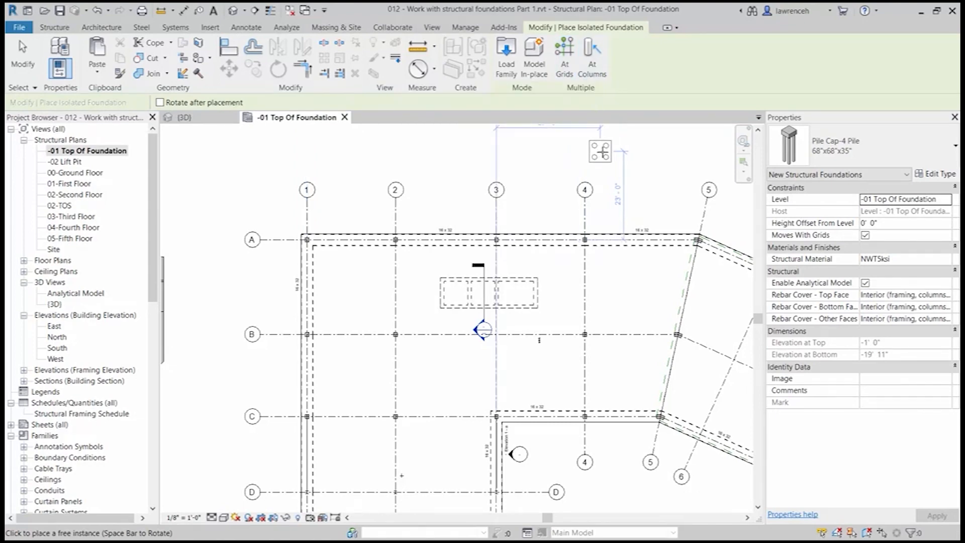
left_click(911, 147)
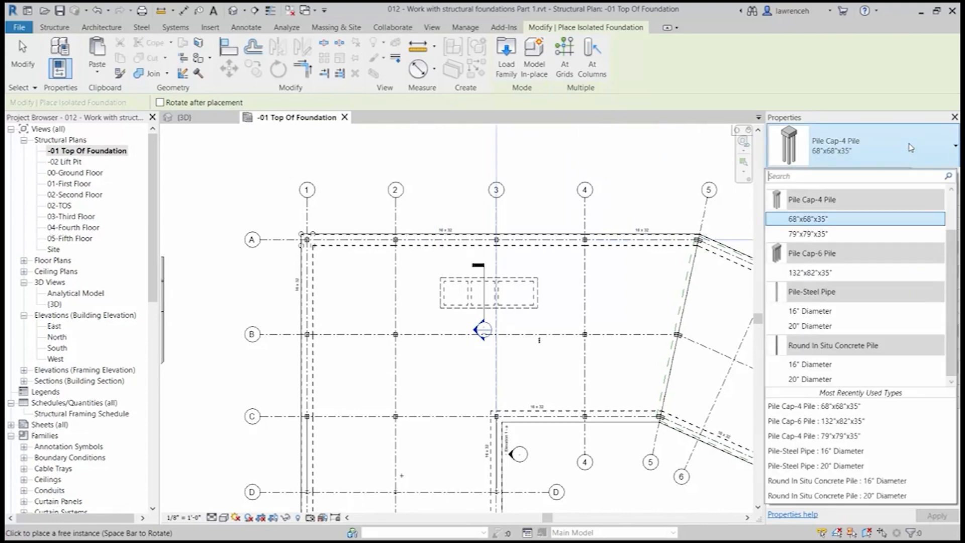
left_click(845, 273)
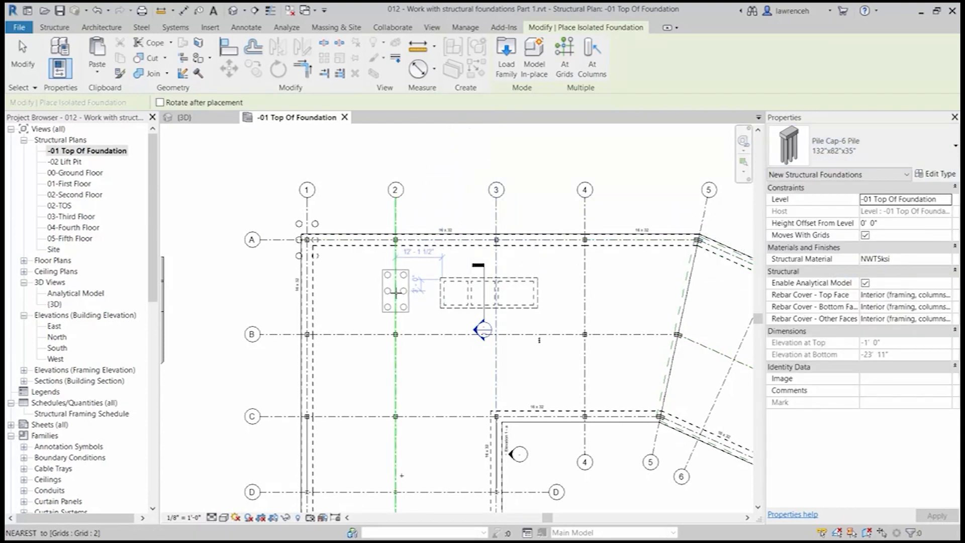
key("space")
key("space")
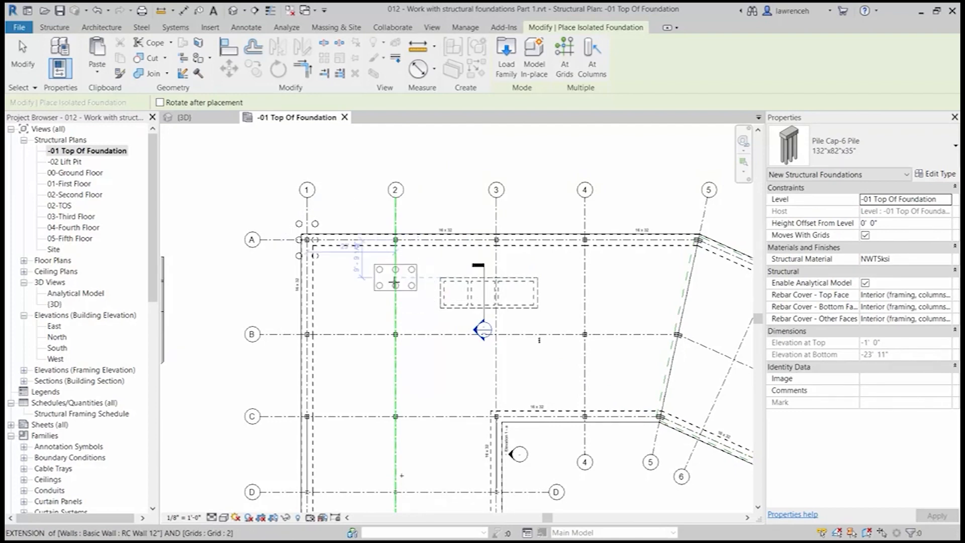
key("space")
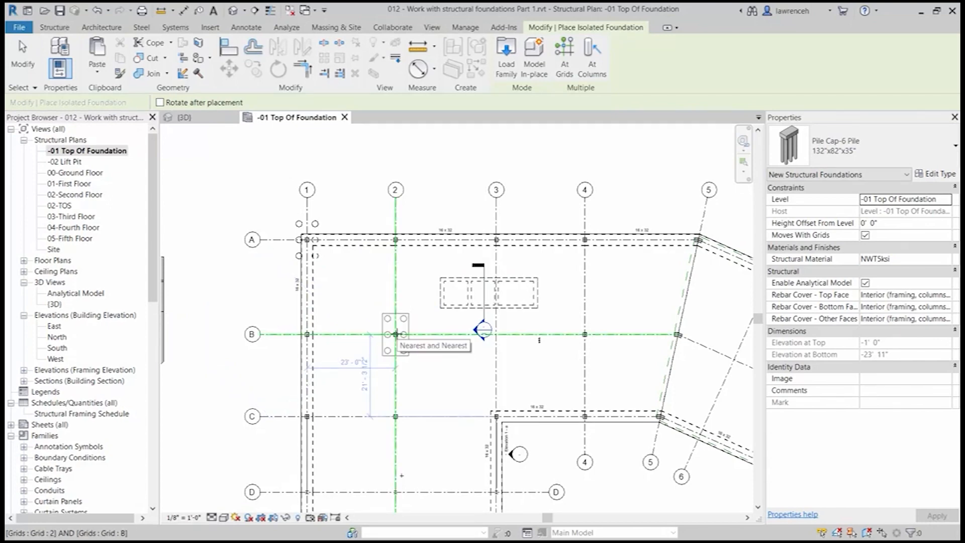
left_click(396, 334)
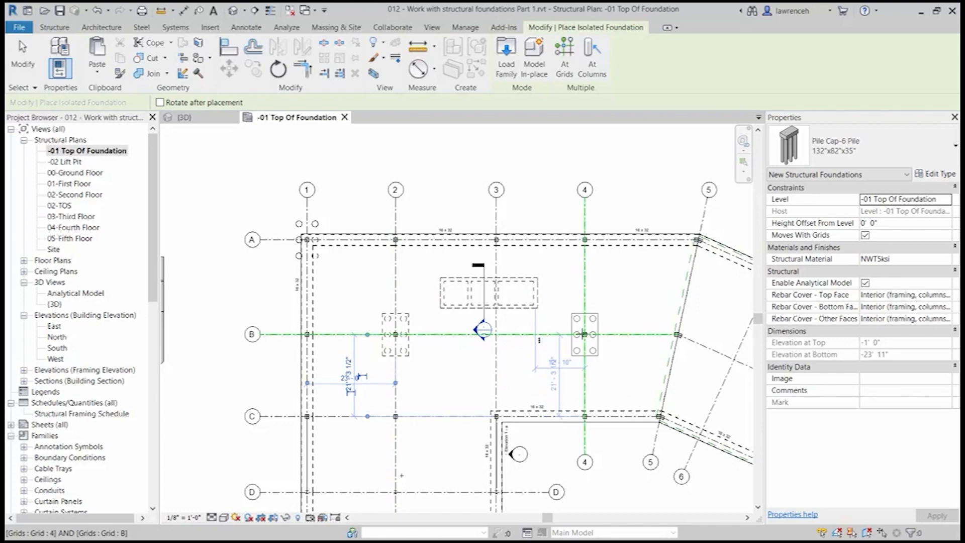
middle_click_drag(480, 402, 466, 329)
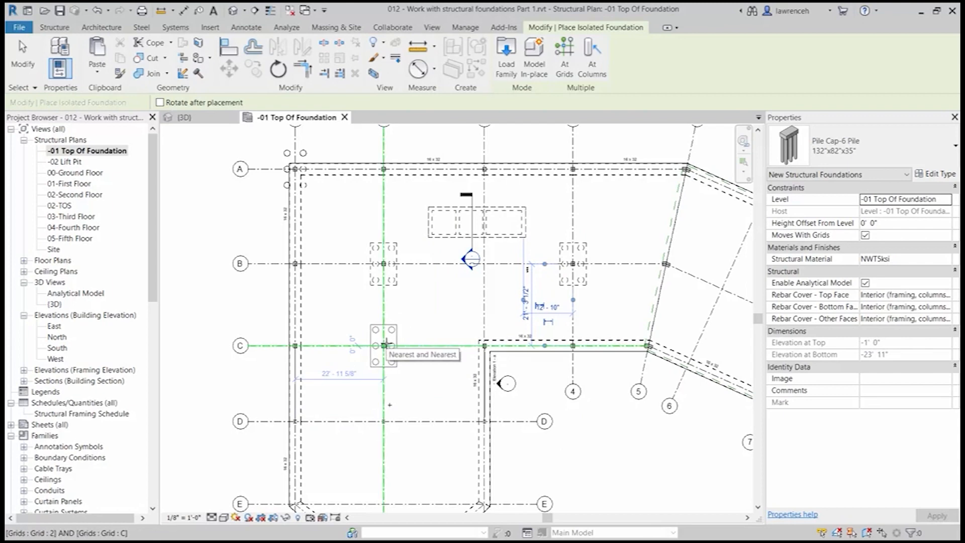
Place Pile Cap-4 Pile 68"x68"x35" isolated foundations at the structural columns on grid intersections C-2 and D-2.
middle_click_drag(384, 371, 390, 368)
left_click(390, 368)
middle_click_drag(393, 412, 434, 375)
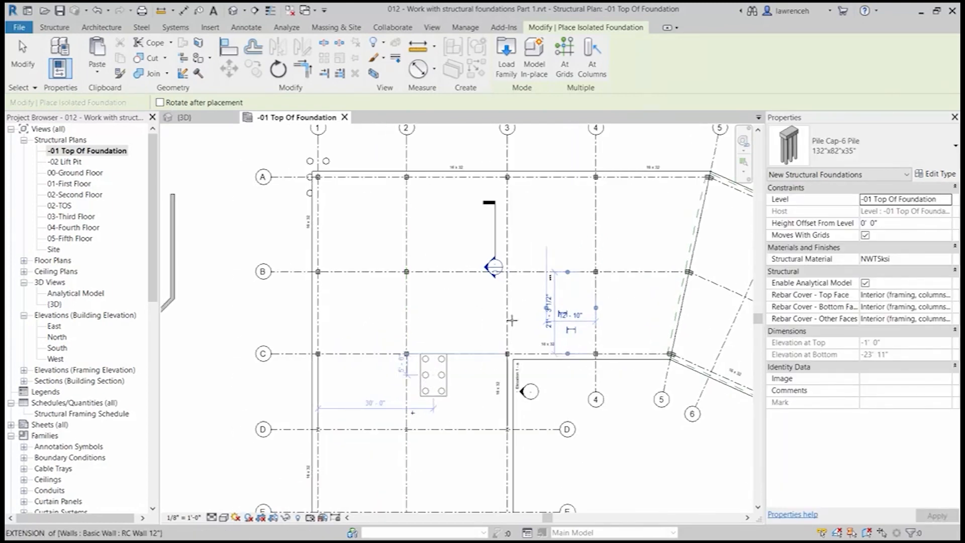
left_click(598, 76)
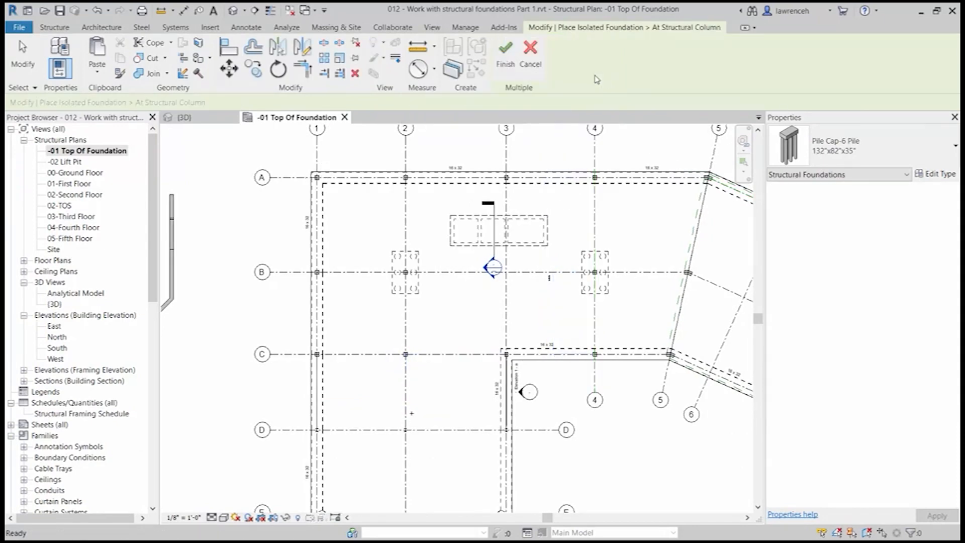
left_click(893, 146)
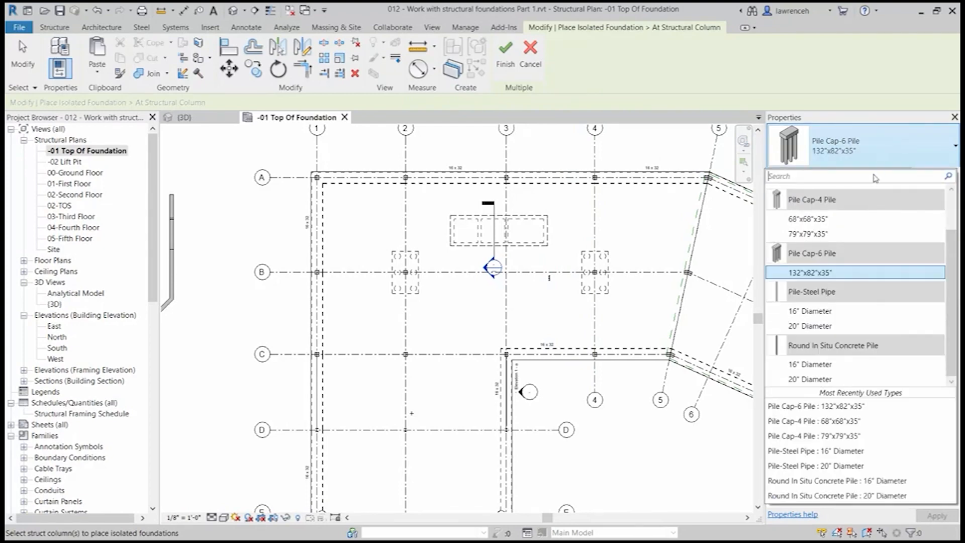
mouse_move(860, 222)
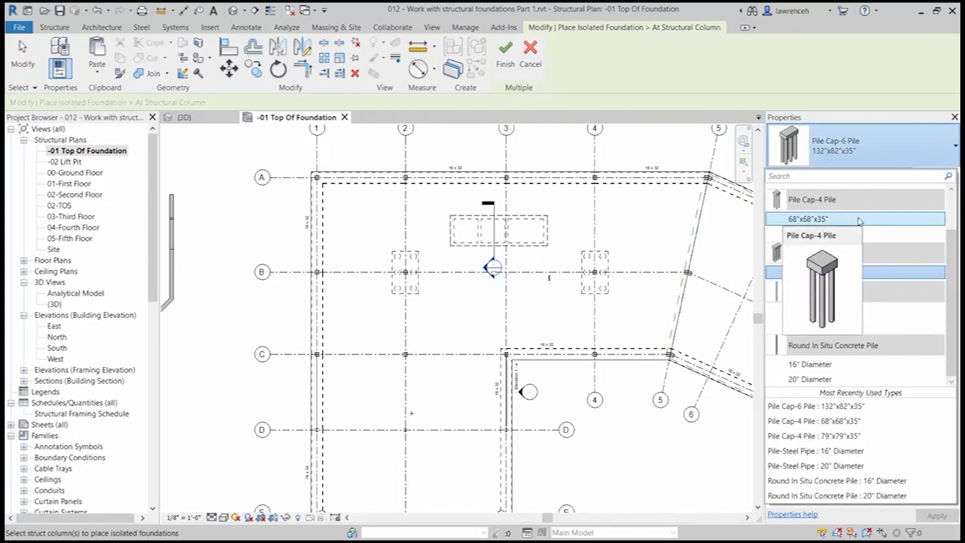
left_click(861, 219)
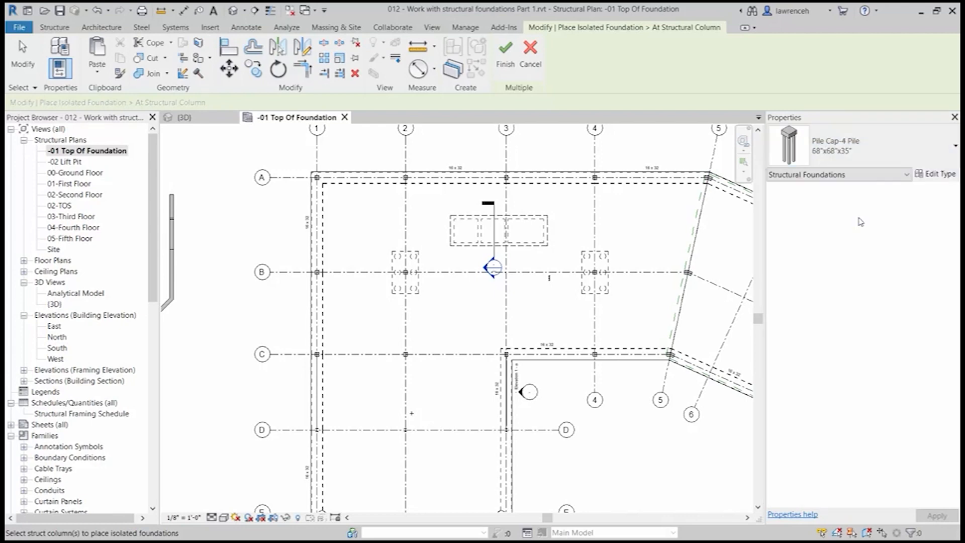
left_click_drag(436, 447, 370, 326)
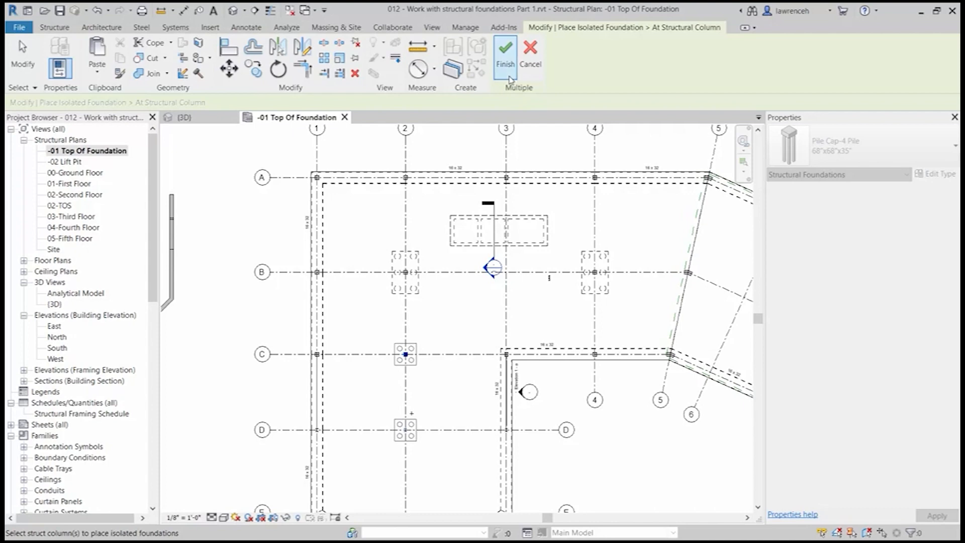
left_click(509, 76)
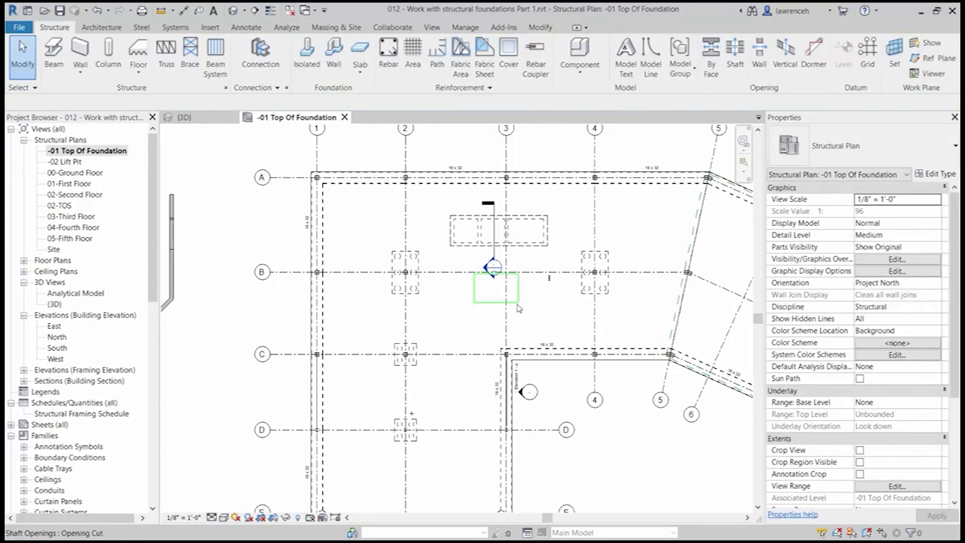
Inspect the placed pile caps from below the building in the 3D view.
left_click(207, 121)
mouse_move(412, 347)
middle_mouse_down("shift")
mouse_move(432, 352)
mouse_move(402, 347)
mouse_move(420, 351)
middle_mouse_up("shift")
scroll(412, 407, "up", 3)
middle_click_drag(409, 482, 424, 444)
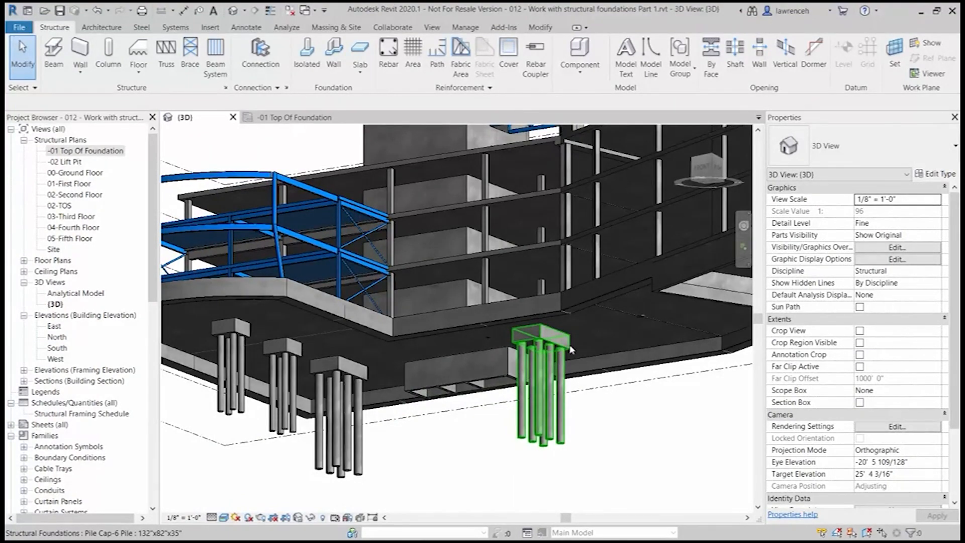
middle_click_drag(511, 394, 461, 437, "shift")
scroll(498, 439, "down", 1)
scroll(461, 436, "down", 2)
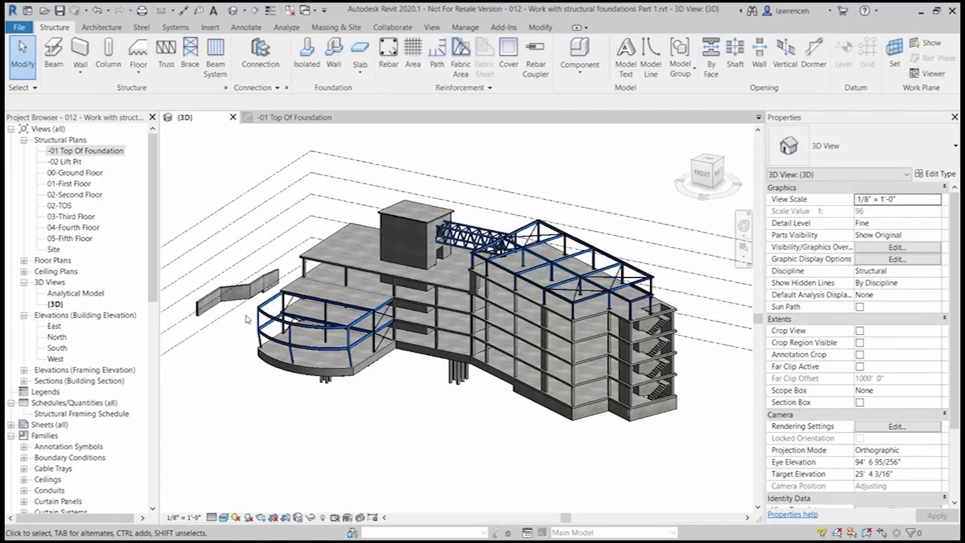
Place a Bearing Footing - 36" x 12" wall foundation under the whole chain of freestanding retaining walls beside the building.
scroll(201, 302, "up", 2)
scroll(201, 303, "up", 3)
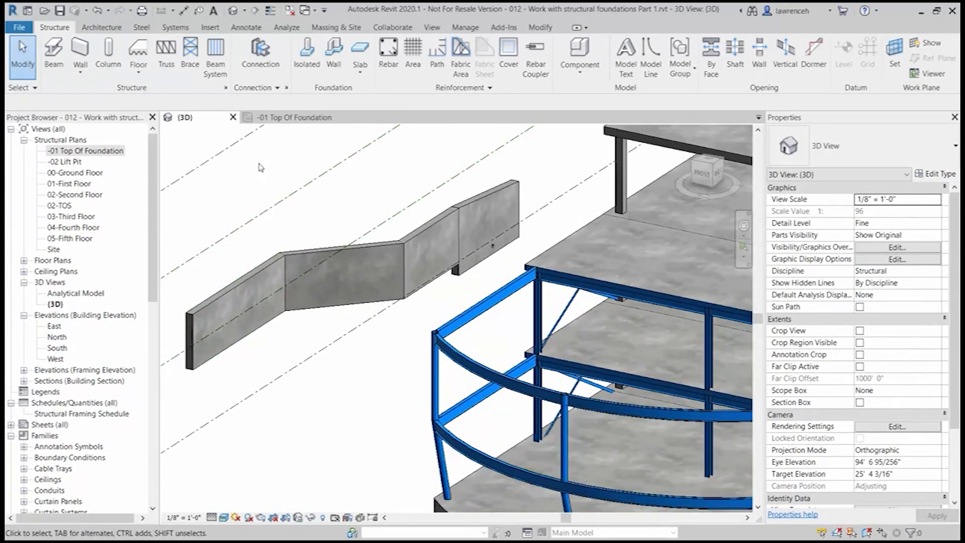
left_click(334, 66)
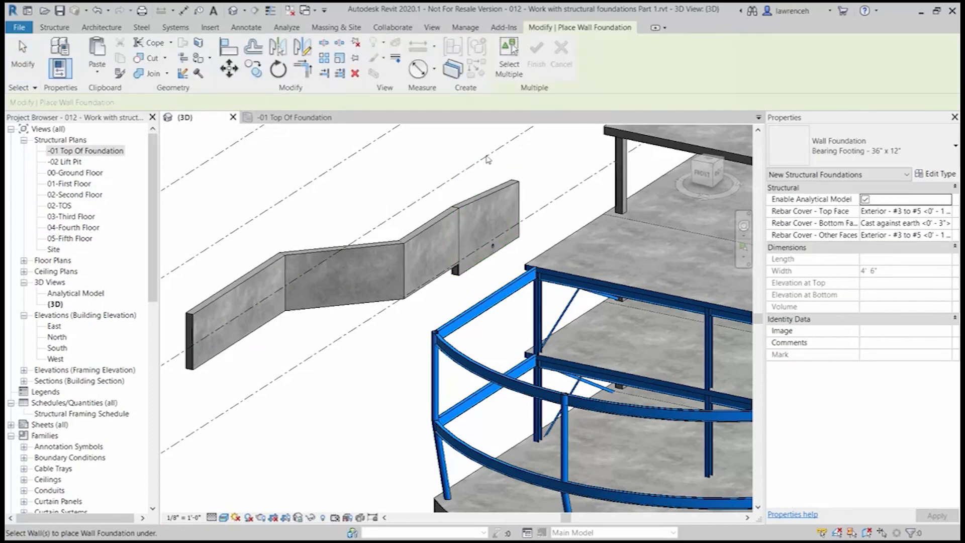
left_click(888, 159)
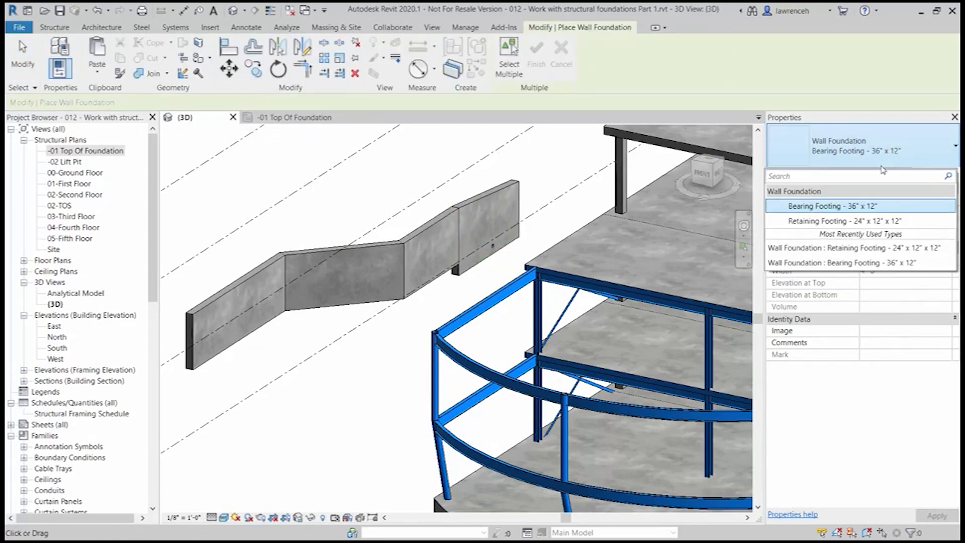
left_click(848, 222)
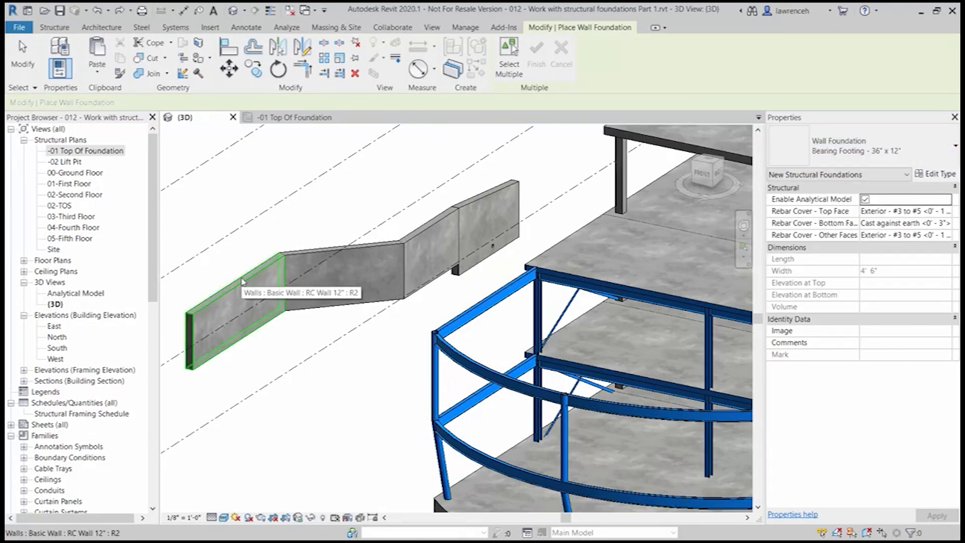
key("Tab")
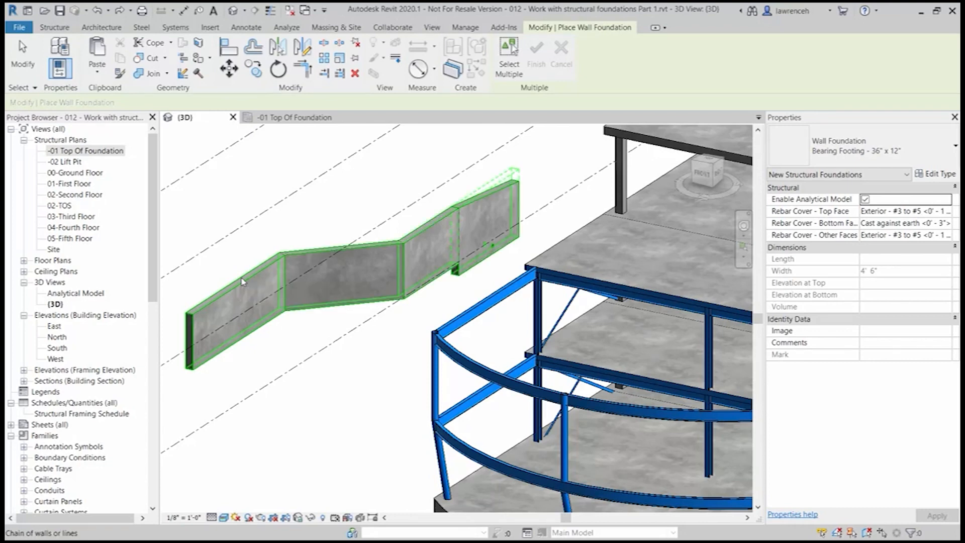
left_click(242, 281)
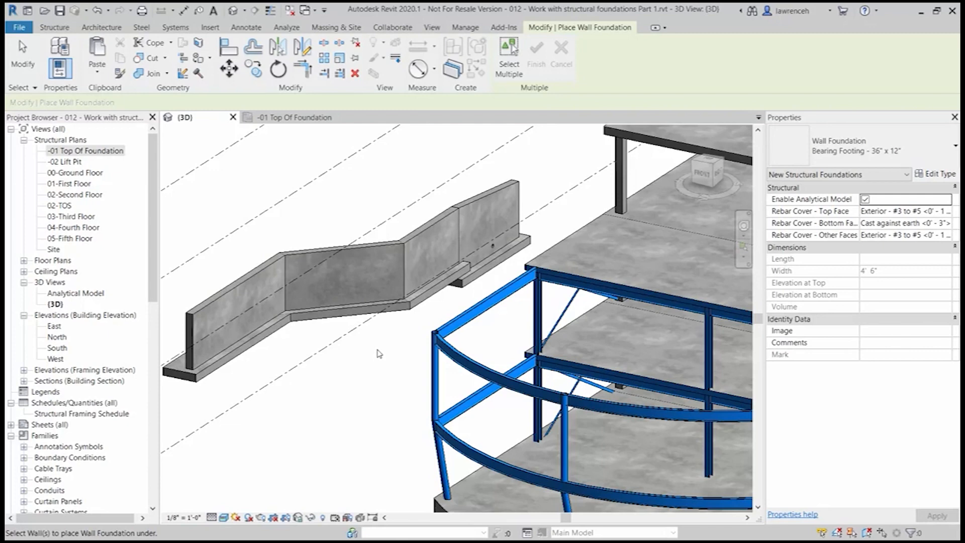
key("Escape")
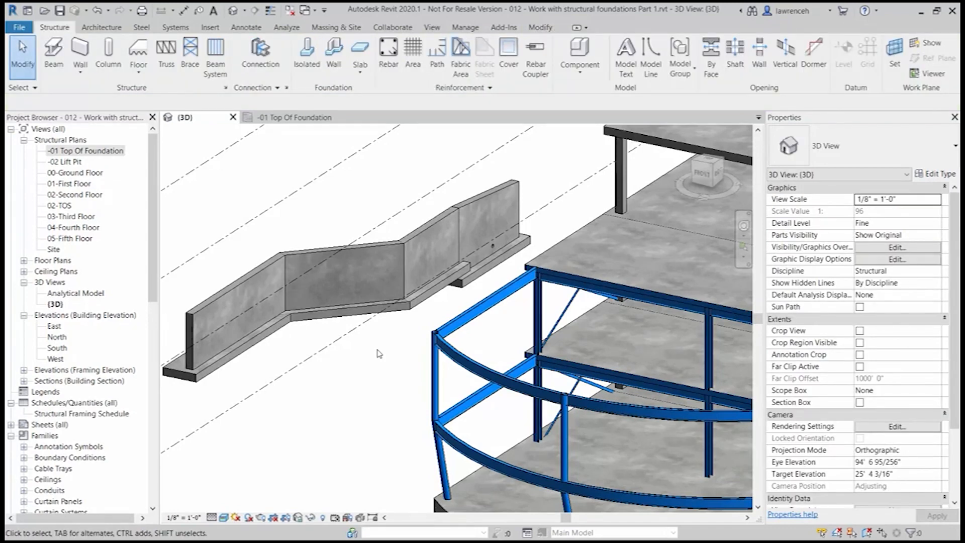
Examine the Bearing and Retaining structural usage options in the retaining wall foundation's type properties, keeping Retaining selected.
left_click(206, 384)
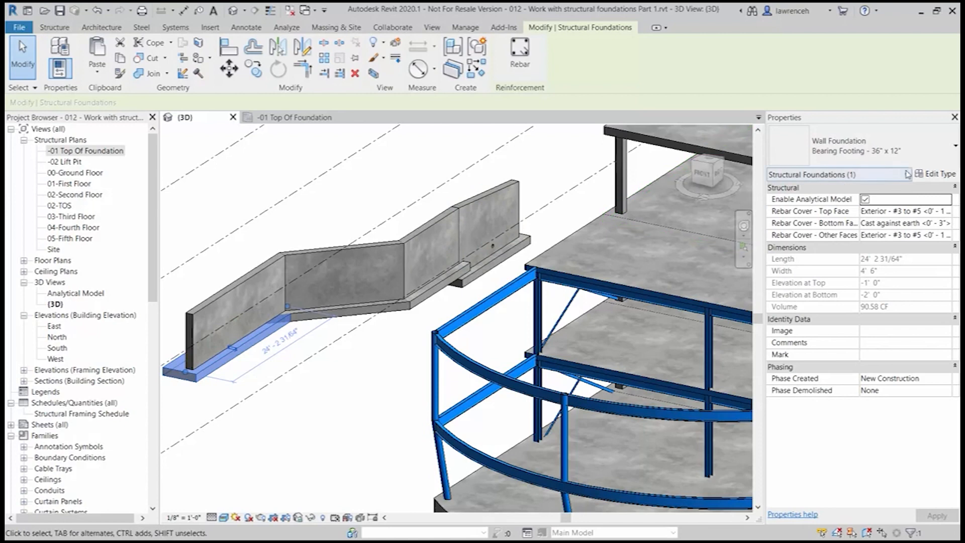
left_click(937, 175)
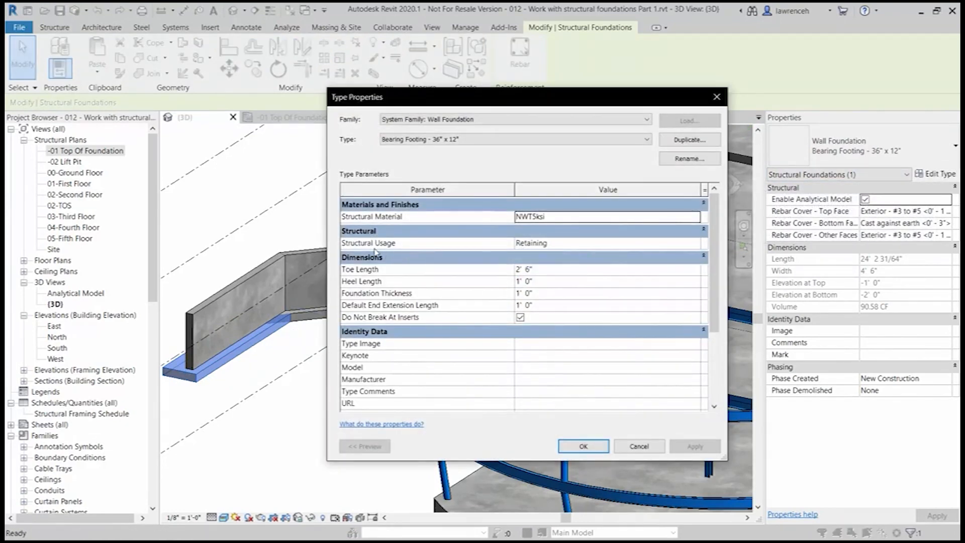
left_click(553, 247)
left_click(694, 244)
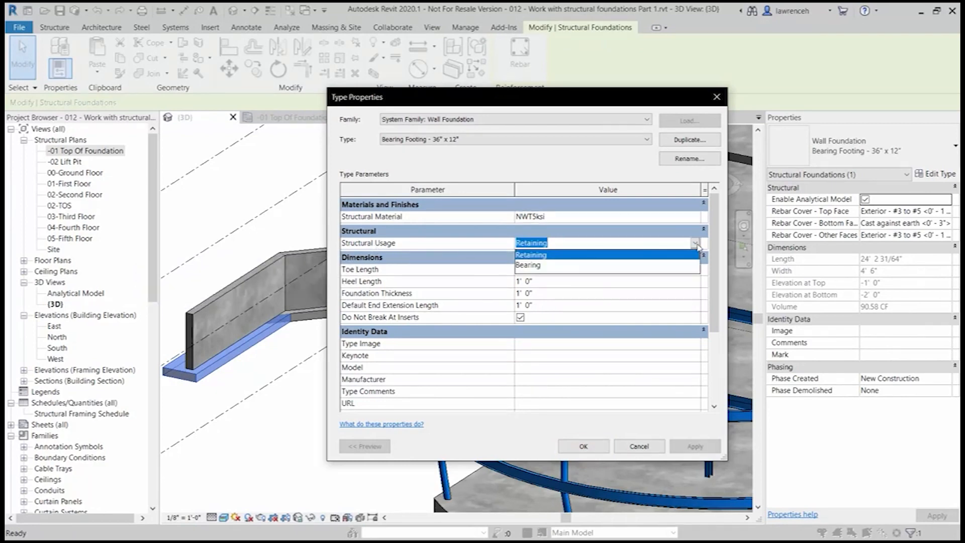
left_click(540, 261)
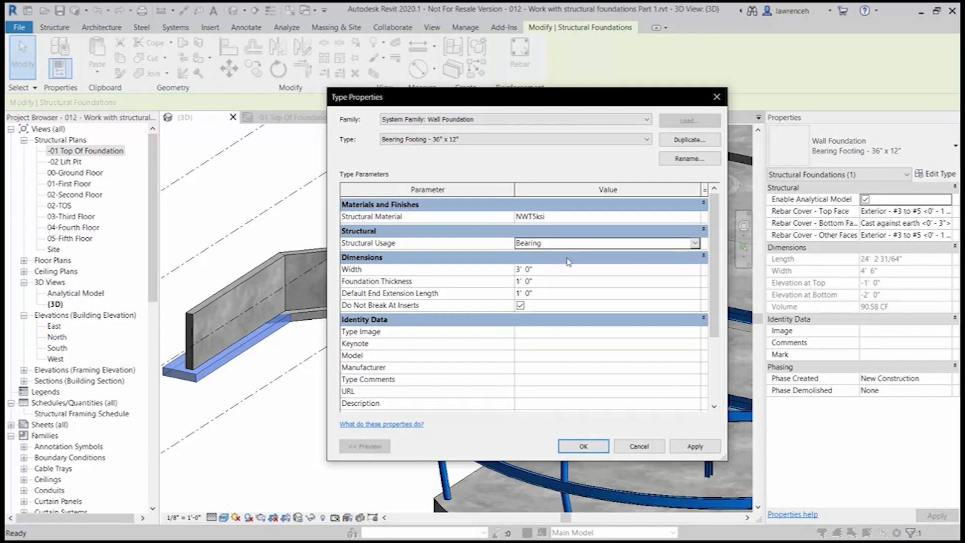
left_click(695, 243)
left_click(546, 256)
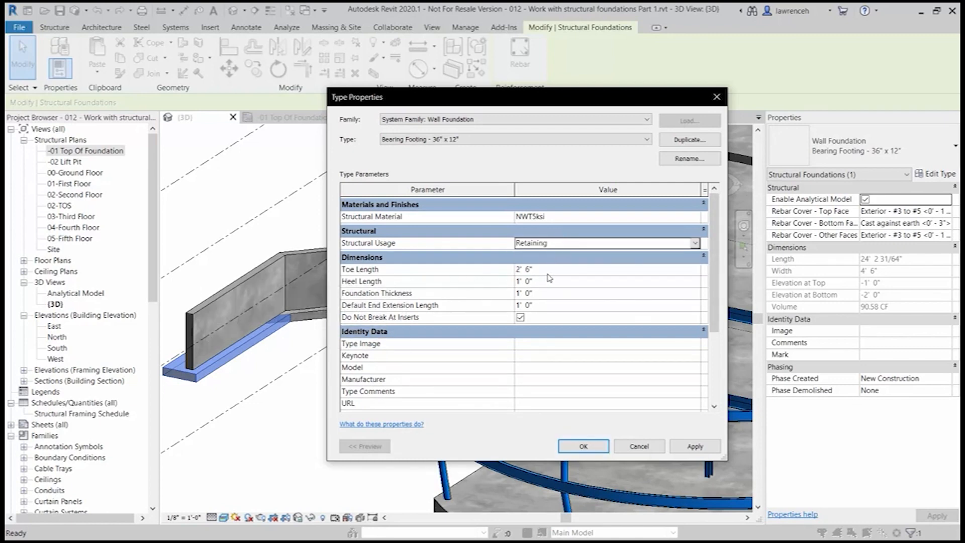
left_click(544, 306)
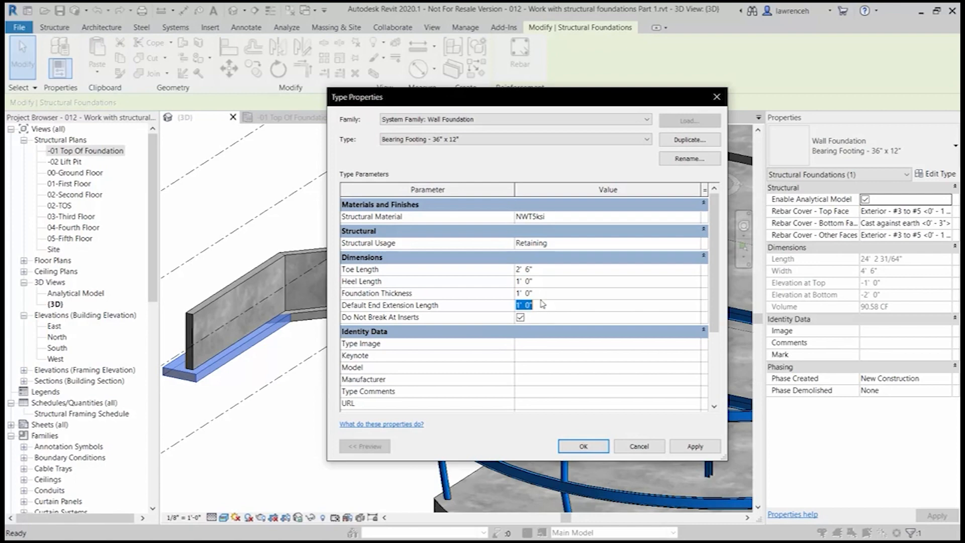
left_click(583, 446)
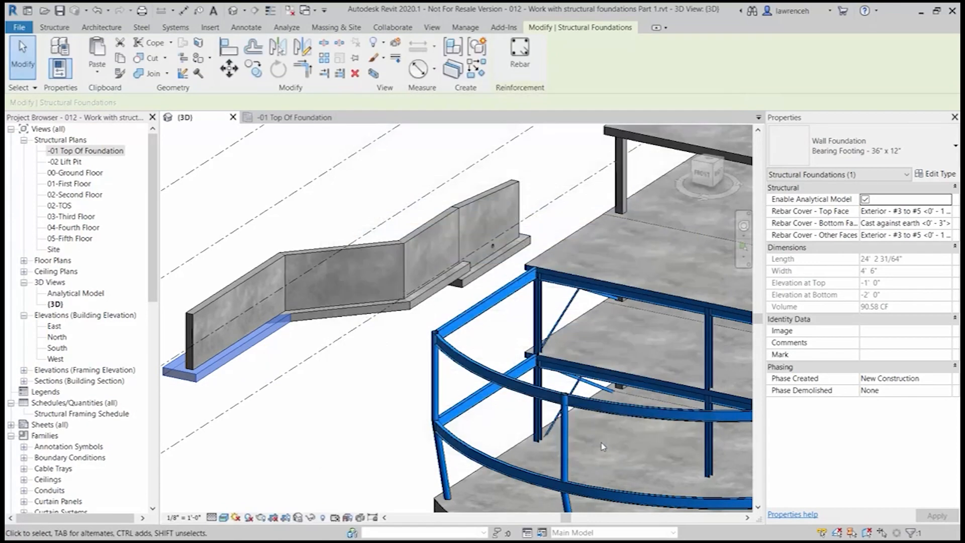
left_click(355, 430)
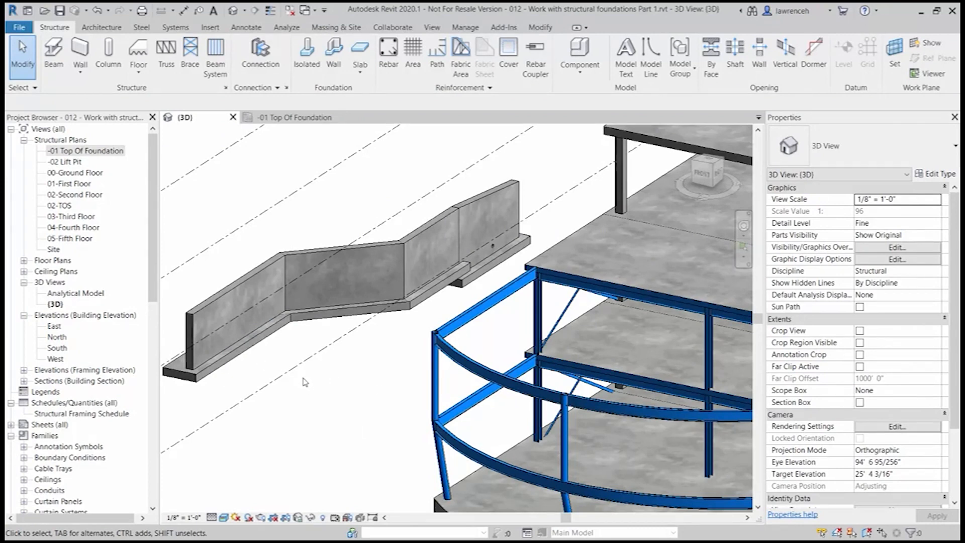
In the -02 Lift Pit plan, create a 24" Foundation Slab with its boundary offset 1' 6" outside the lift pit's four outer walls.
left_click(70, 162)
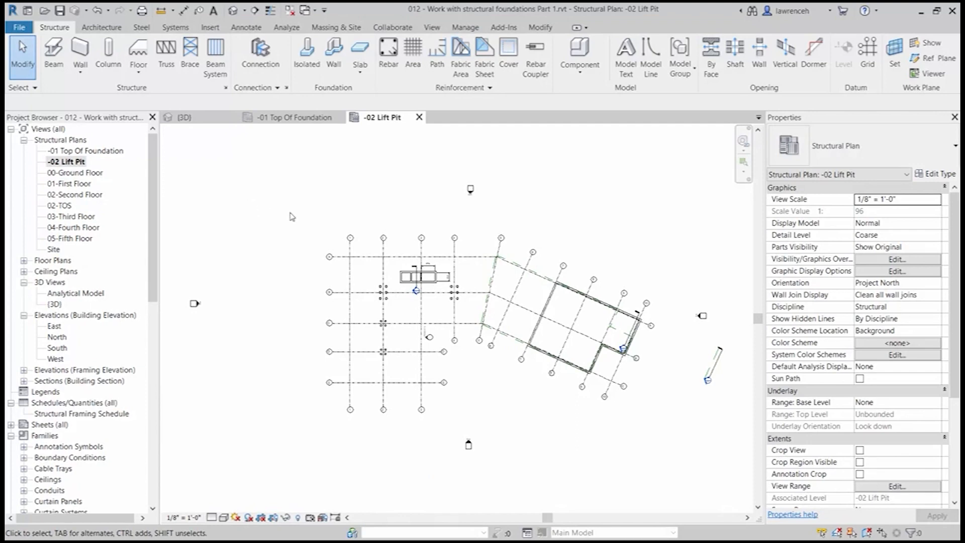
scroll(420, 277, "up", 5)
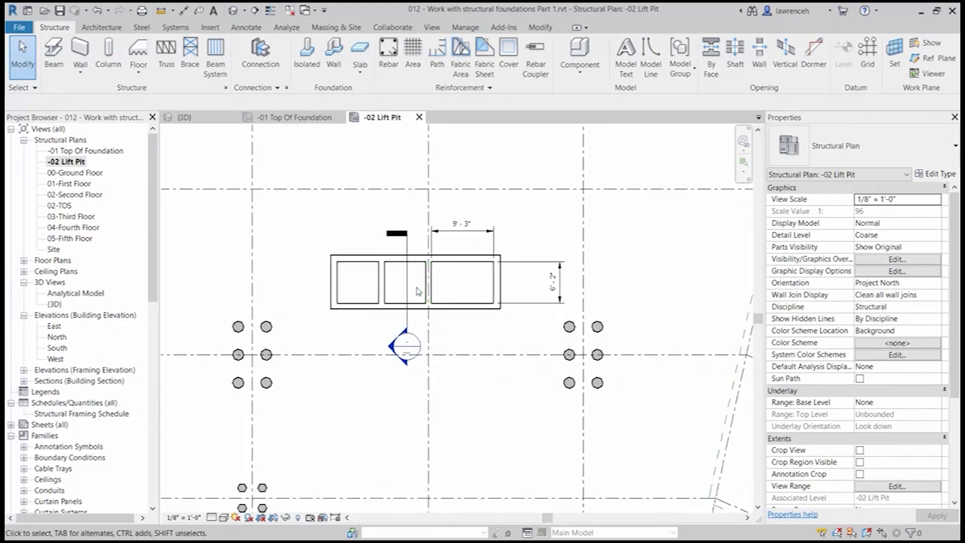
scroll(392, 292, "up", 2)
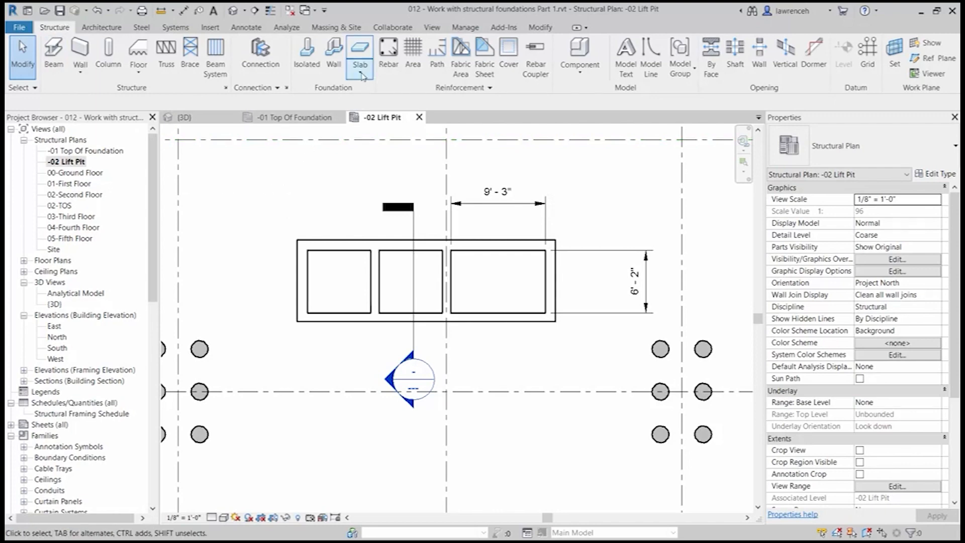
left_click(364, 53)
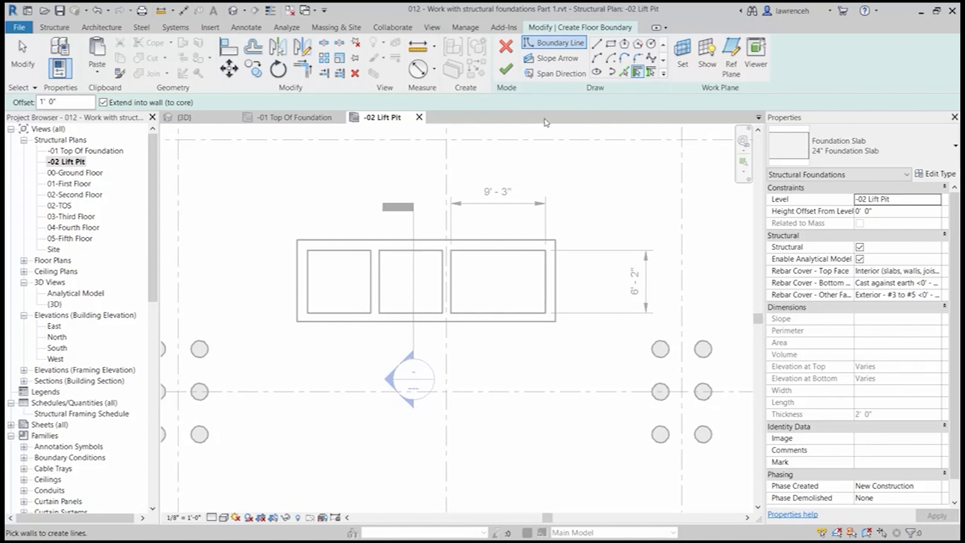
left_click(74, 101)
left_click_drag(82, 105, 35, 104)
type("1' 6\"")
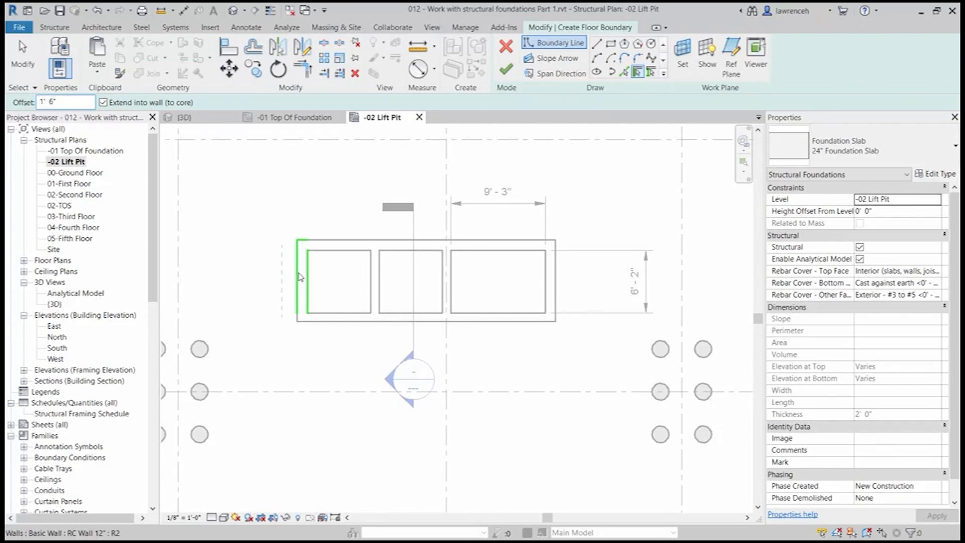
left_click(312, 246)
left_click(327, 241)
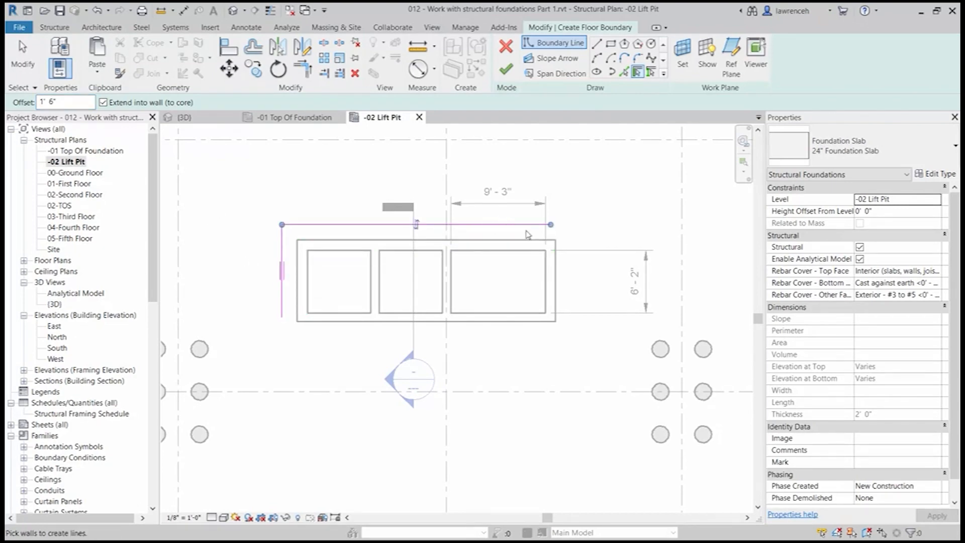
left_click(553, 279)
left_click(499, 320)
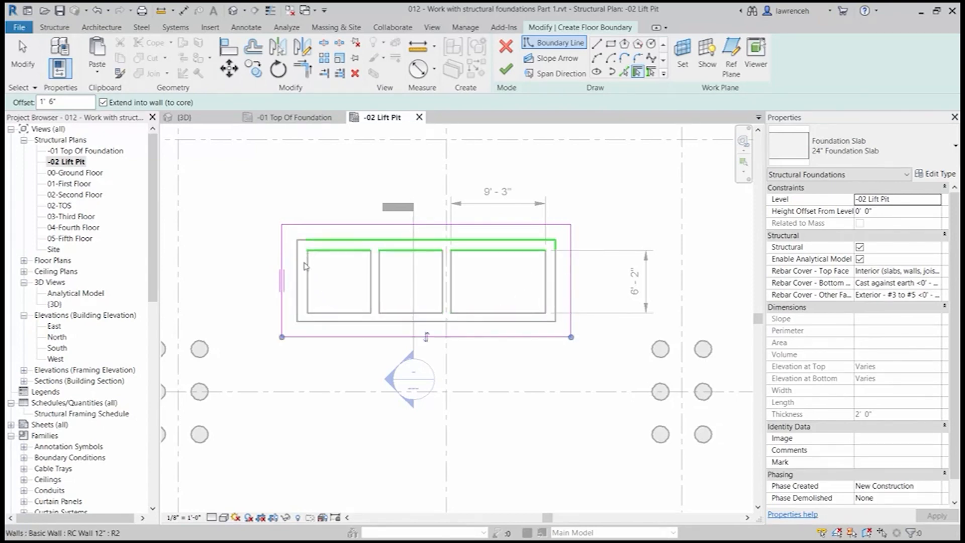
left_click(508, 72)
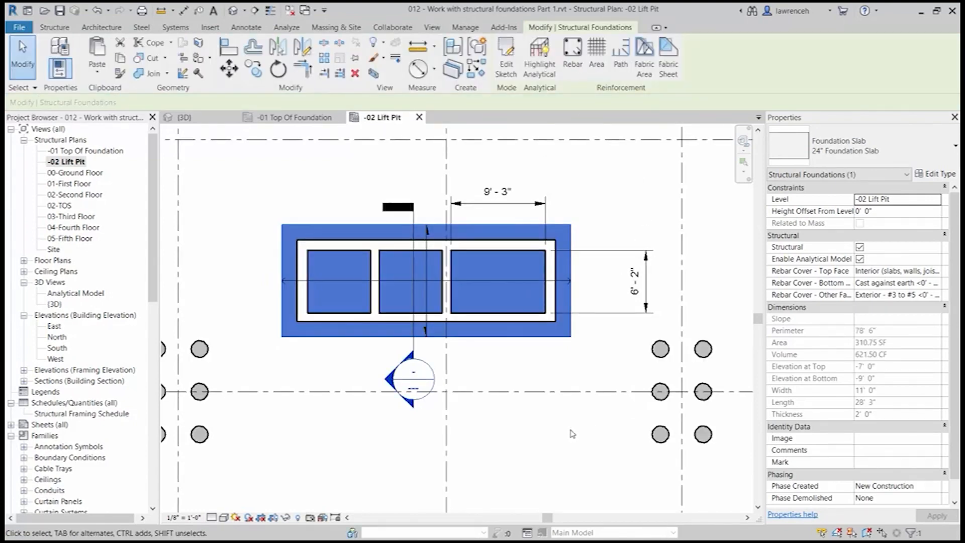
left_click(559, 442)
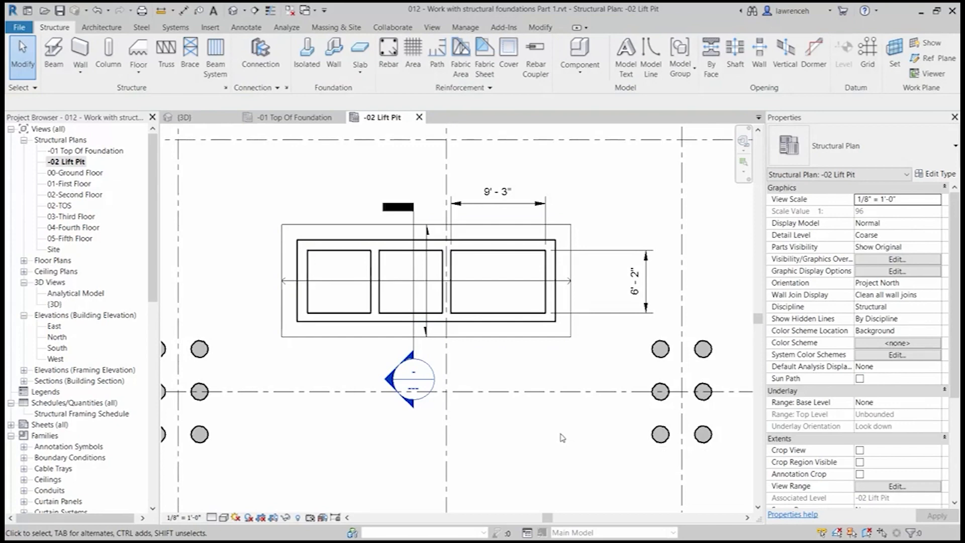
Inspect the lift pit's foundation slab from below and from the side in the 3D view.
left_click(203, 121)
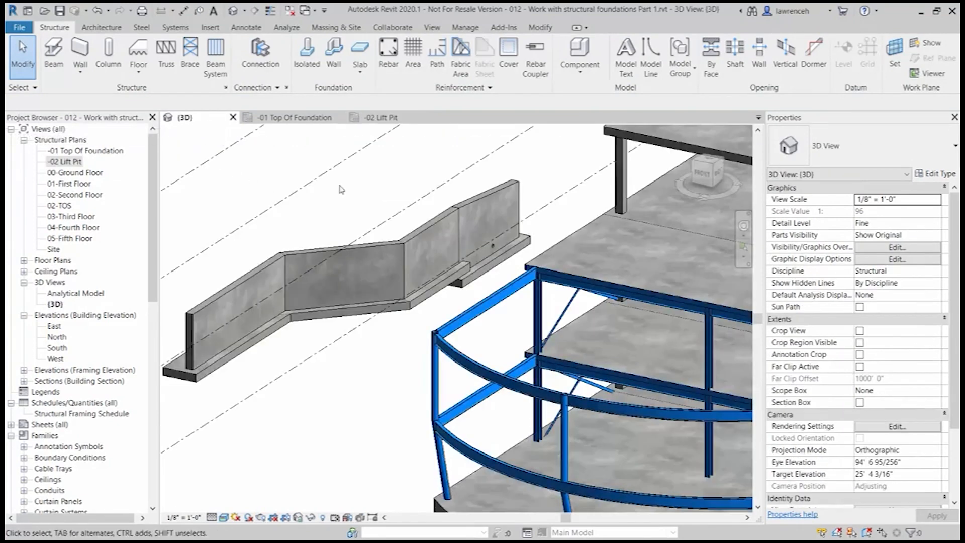
scroll(459, 370, "up", 3)
scroll(460, 371, "down", 4)
middle_click_drag(459, 370, 503, 354, "shift")
middle_click_drag(568, 442, 618, 352, "shift")
scroll(597, 424, "up", 5)
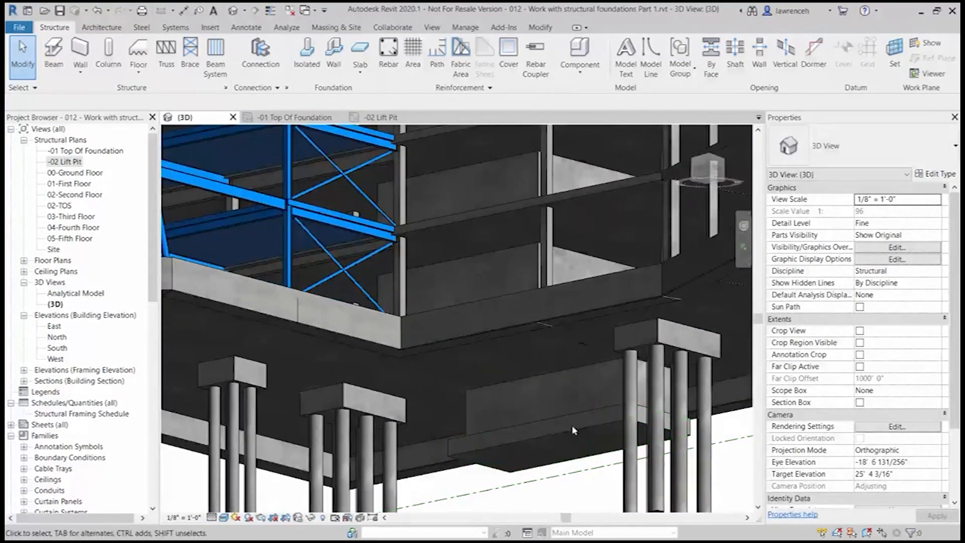
left_click(604, 437)
middle_click_drag(656, 400, 552, 497, "shift")
left_click(522, 497)
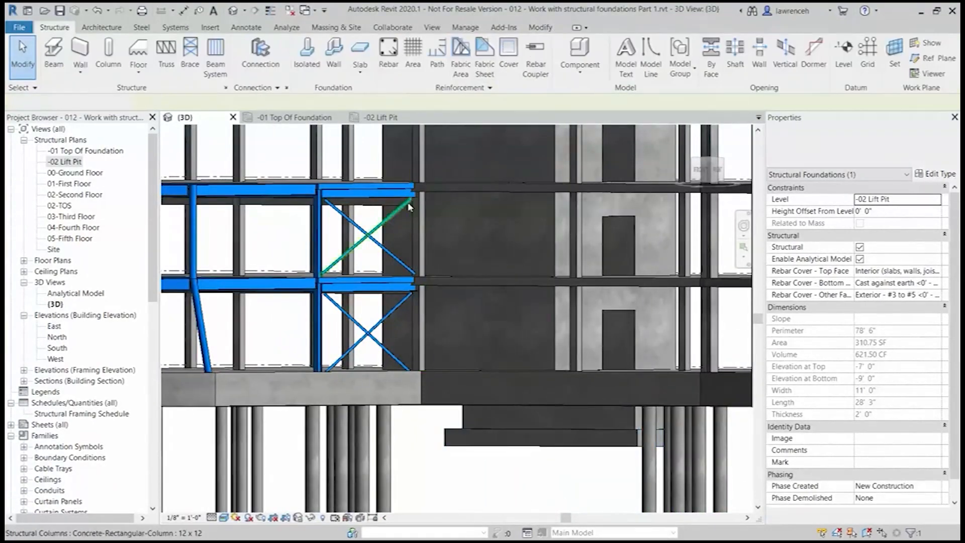
scroll(412, 216, "down", 3)
middle_click_drag(429, 236, 448, 322, "shift")
scroll(447, 322, "down", 4)
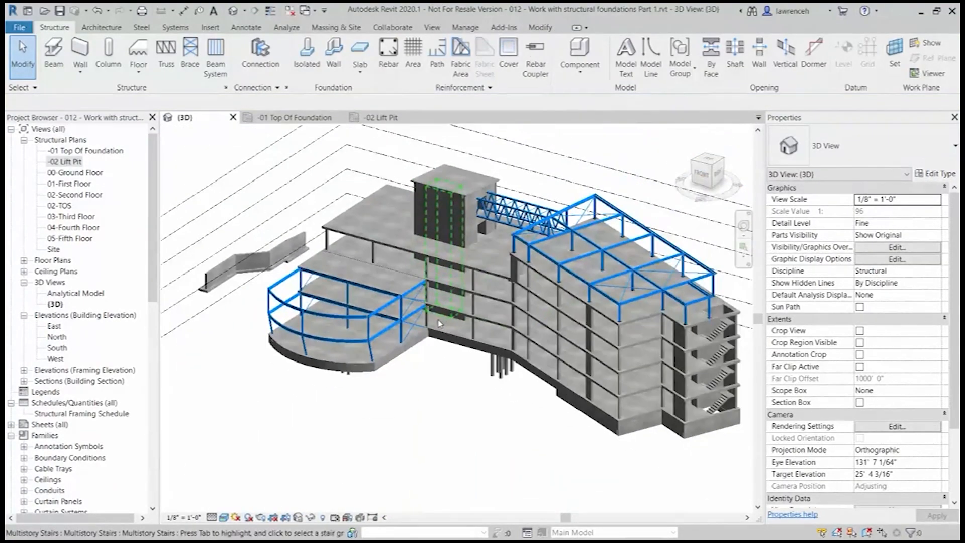
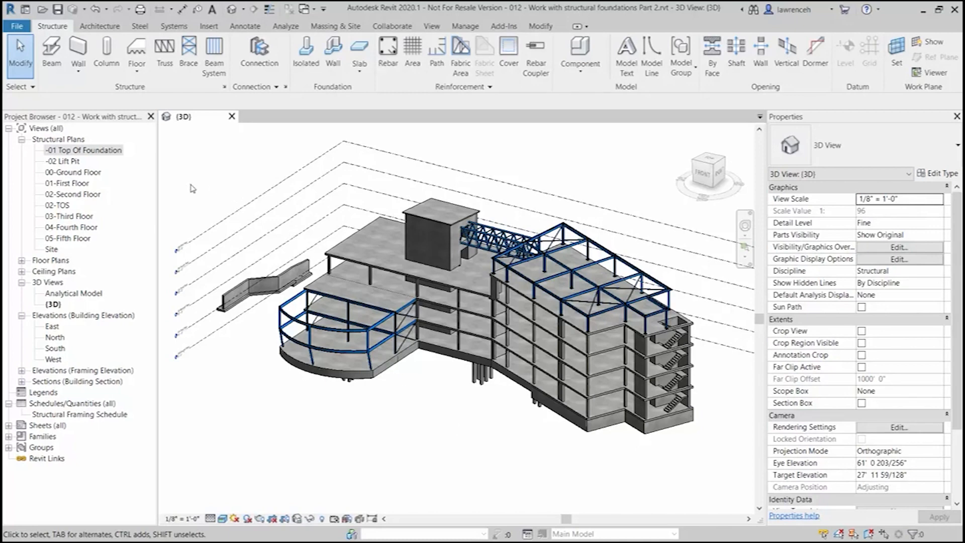
In the -01 Top Of Foundation plan, place a Round In Situ Concrete Pile 16" Diameter 16' at grid intersection A-3 with a -2' 0" height offset.
left_click(96, 151)
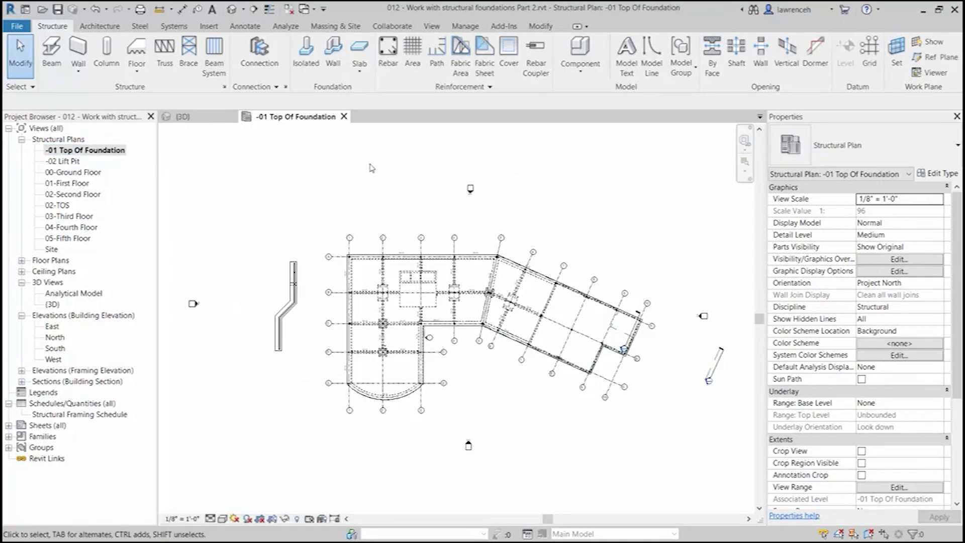
scroll(391, 227, "up", 5)
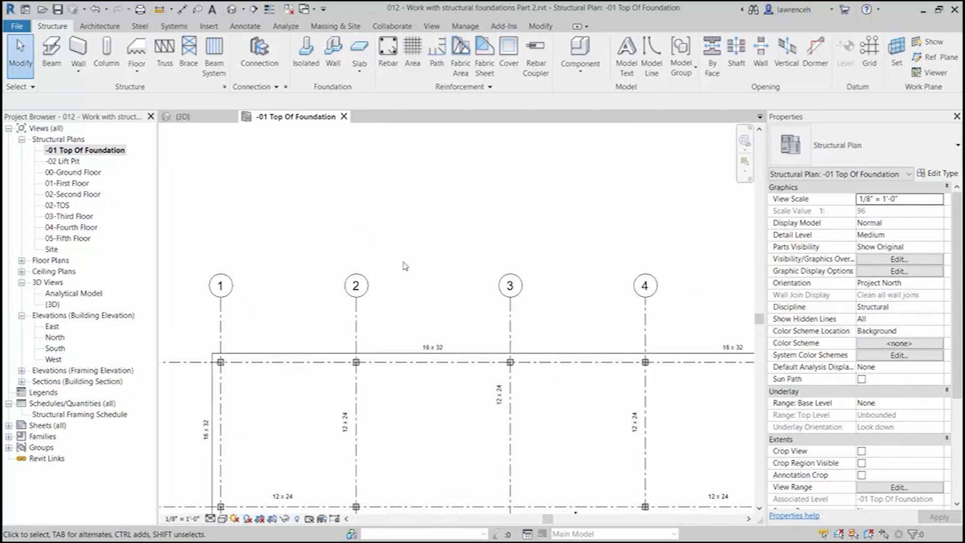
scroll(534, 317, "up", 2)
middle_click_drag(535, 317, 514, 239)
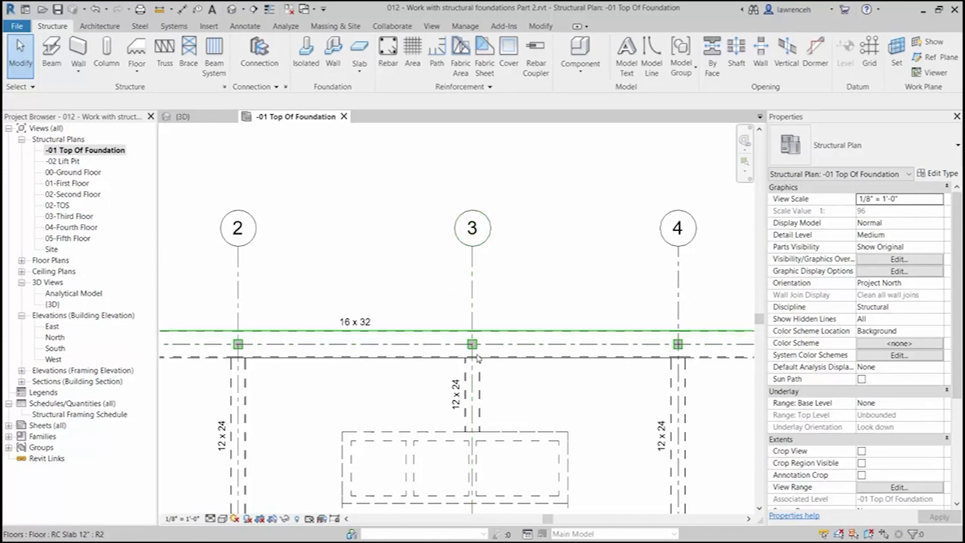
scroll(502, 320, "up", 2)
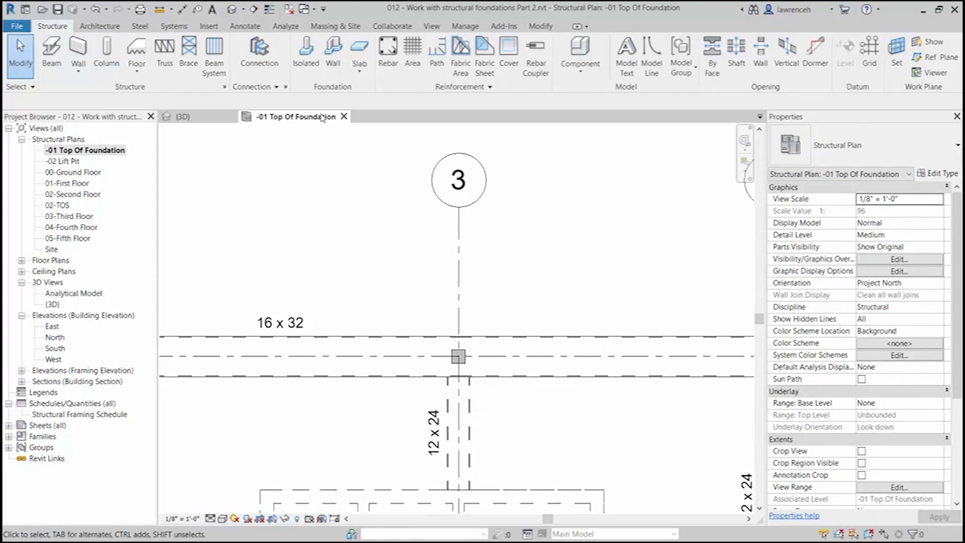
left_click(307, 61)
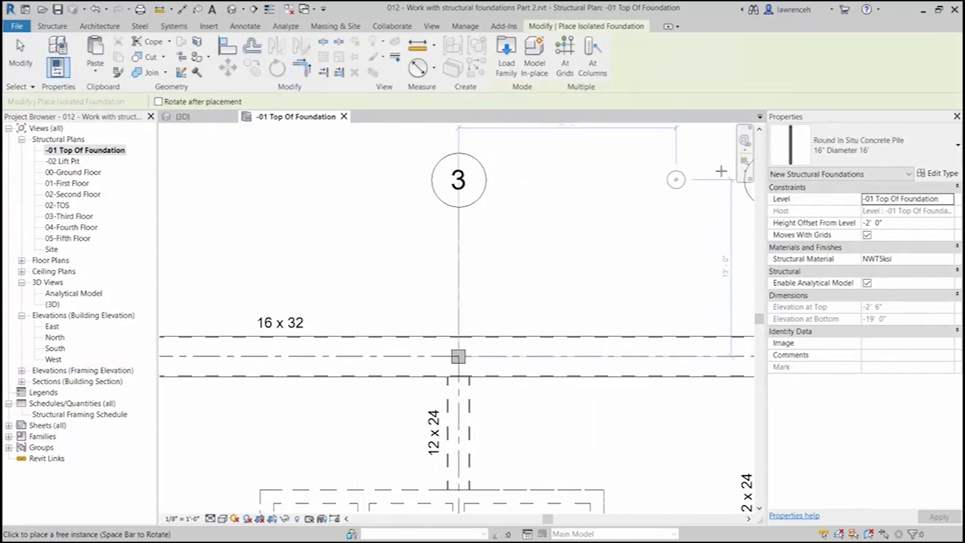
left_click(911, 153)
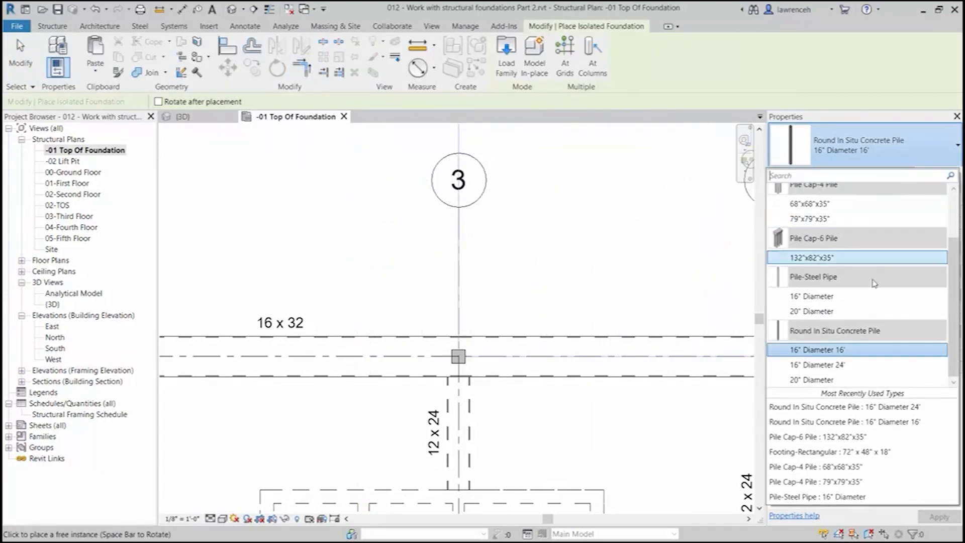
left_click(869, 352)
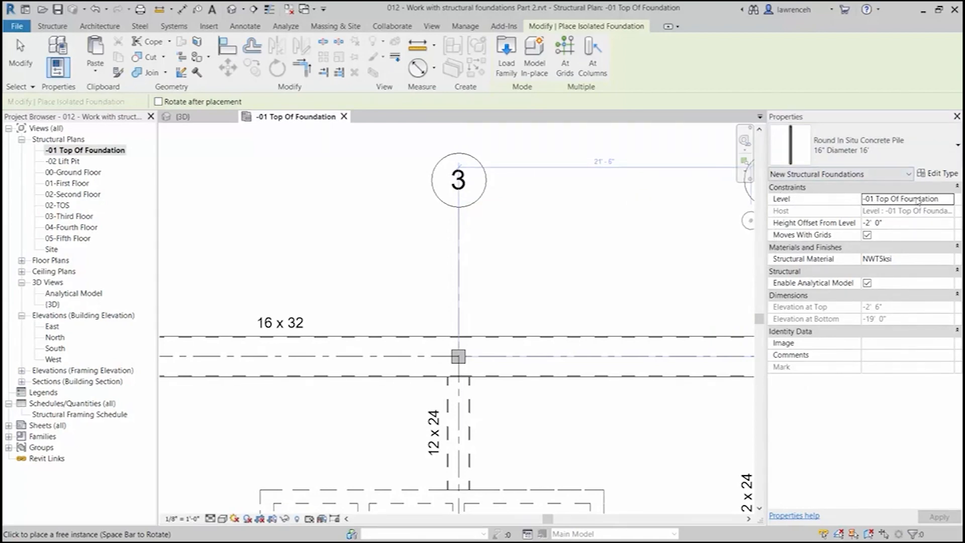
left_click(909, 225)
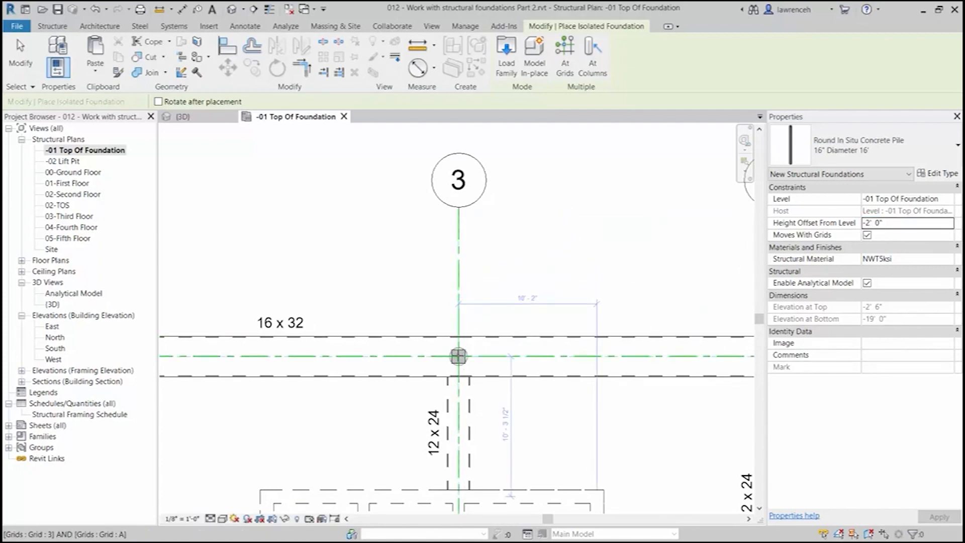
left_click(458, 356)
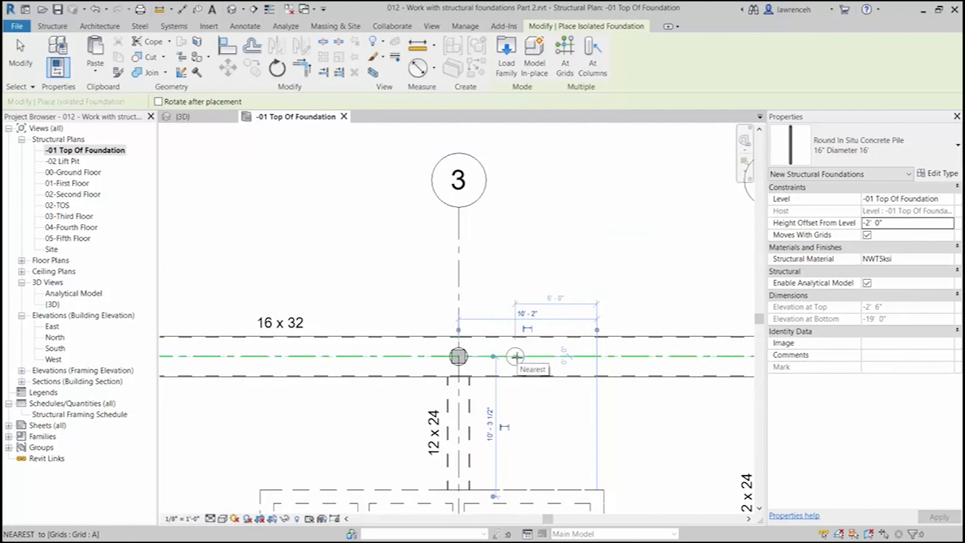
Place two more 16" Diameter 16' piles along grid A, one on each side of grid 3, the one toward grid 2 about 5' 6" away.
left_click(522, 356)
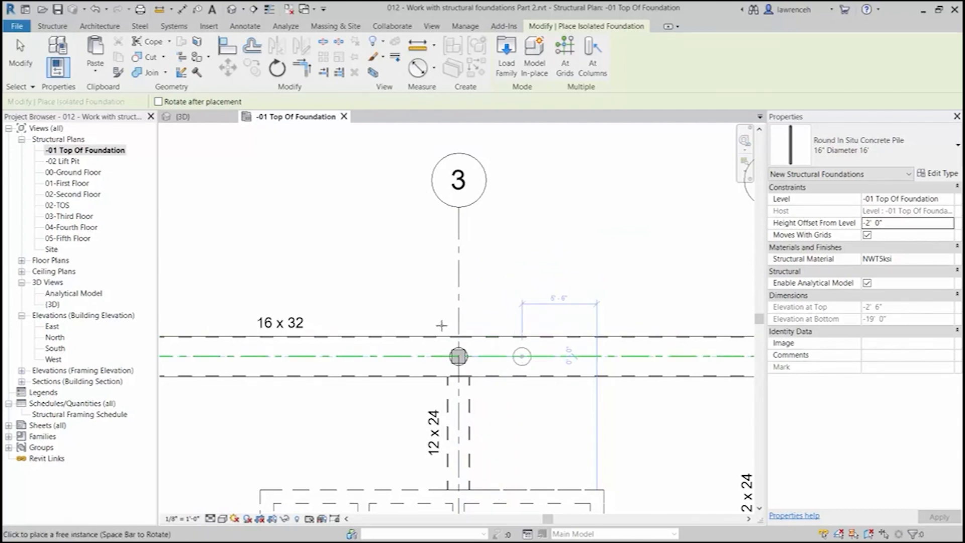
left_click(384, 356)
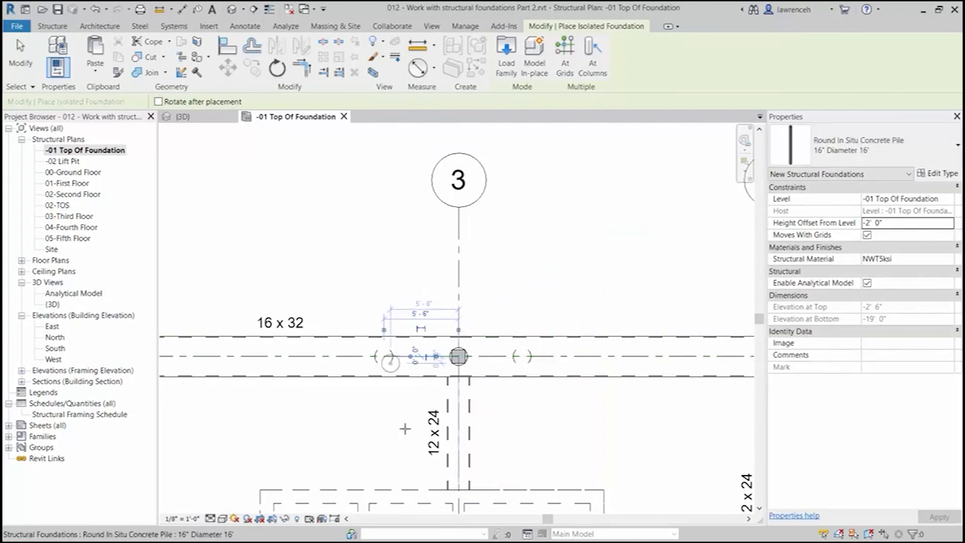
key("Escape")
key("Escape")
Set the distance between grid 3 and the grid A pile on its grid 2 side to 40" (3' 4").
left_click_drag(339, 291, 405, 399)
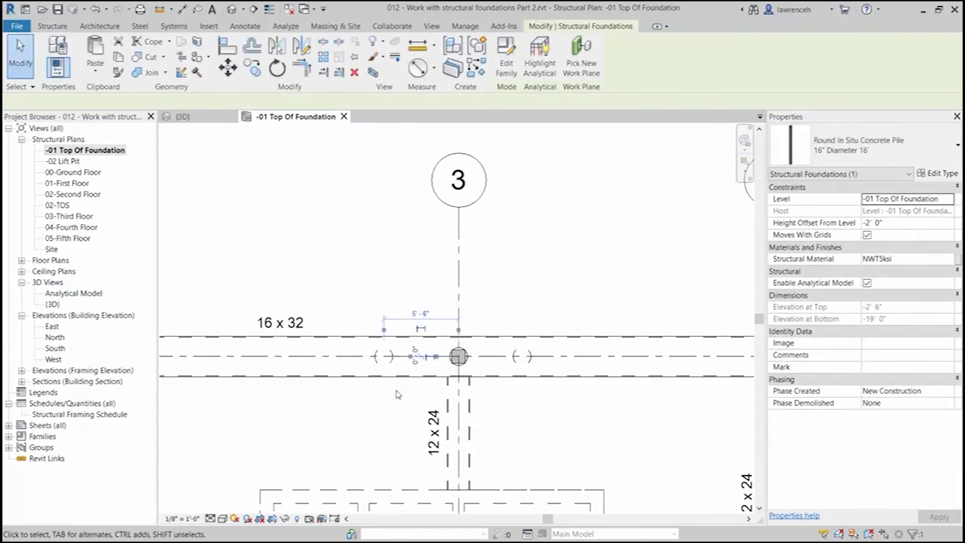
left_click(421, 314)
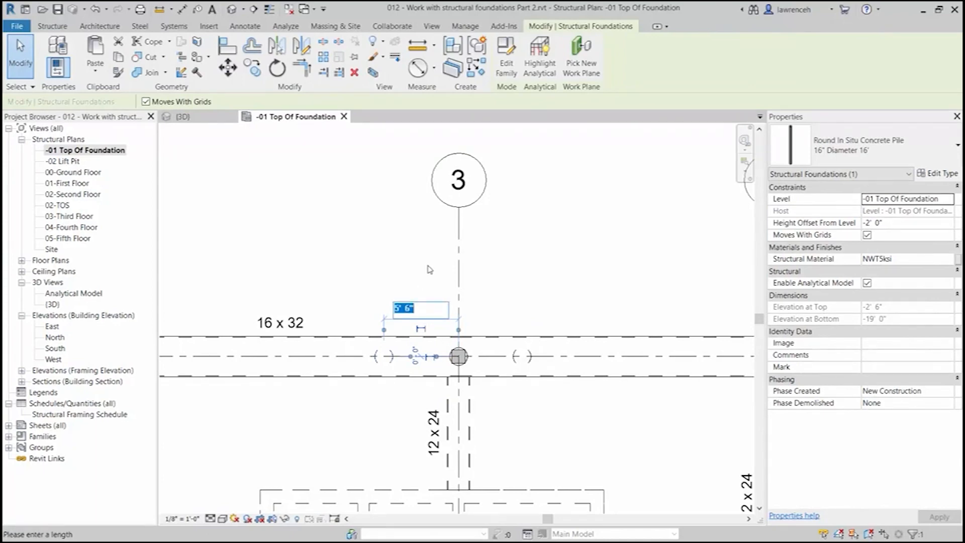
type("40")
key("Return")
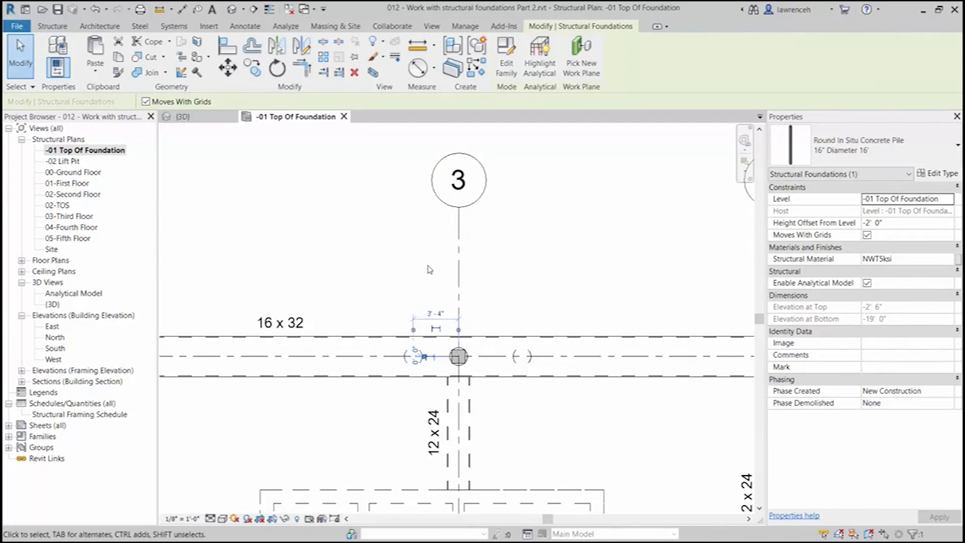
Reference the temporary dimension of the pile on the grid 4 side to grid 3 and set its distance to 40" (3' 4").
left_click_drag(485, 296, 582, 419)
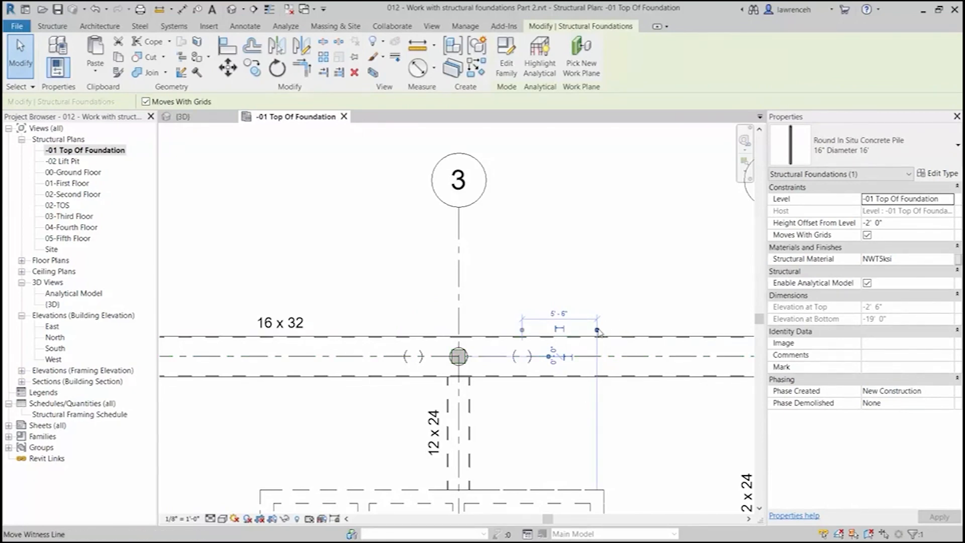
left_click_drag(597, 334, 459, 356)
left_click(494, 316)
type("40")
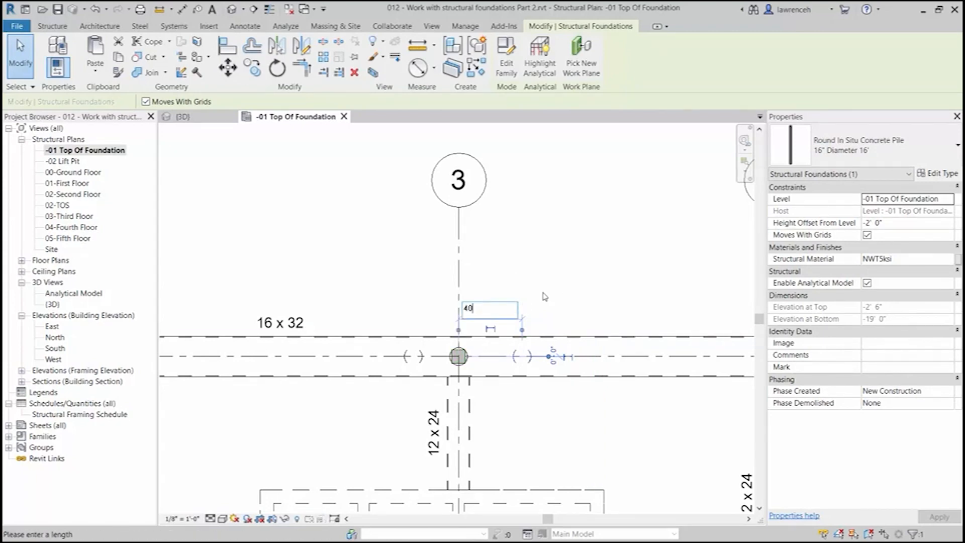
key("Return")
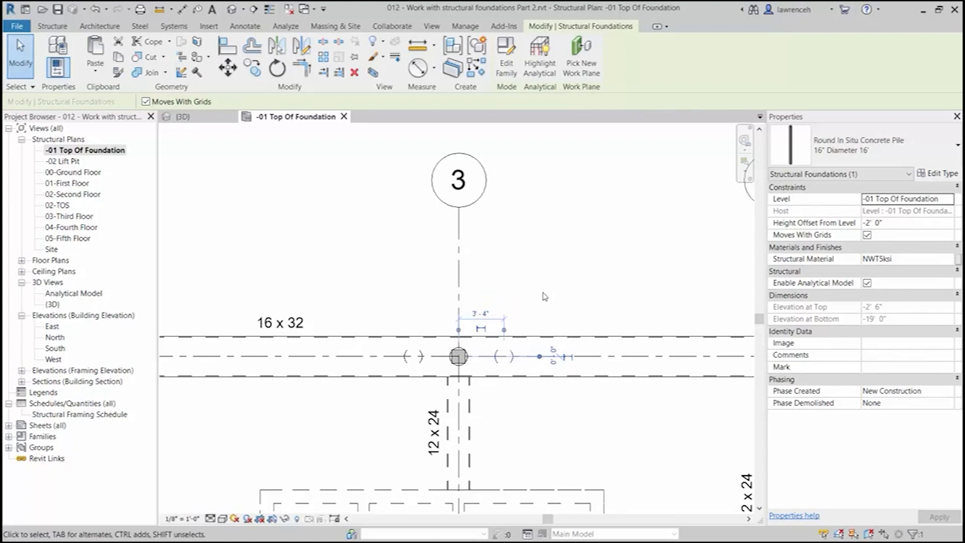
left_click(636, 274)
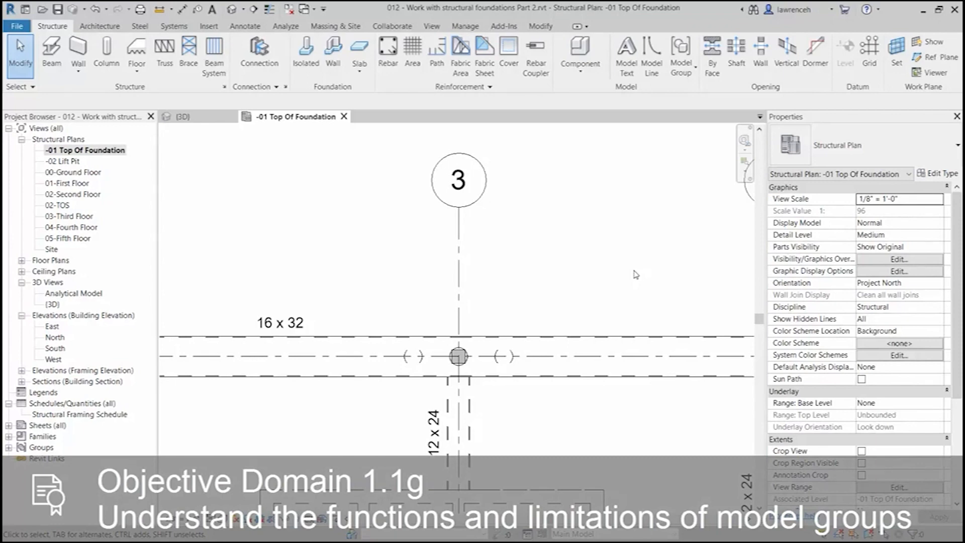
Group the three piles at grid intersection A-3, filtering out the structural column, as a model group named "3 Pile setting out".
scroll(459, 352, "up", 2)
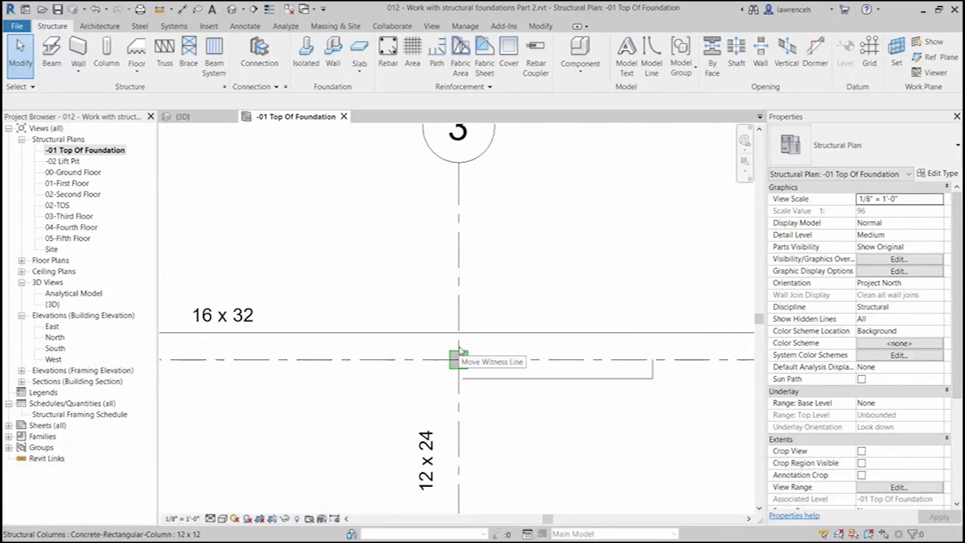
scroll(491, 264, "down", 1)
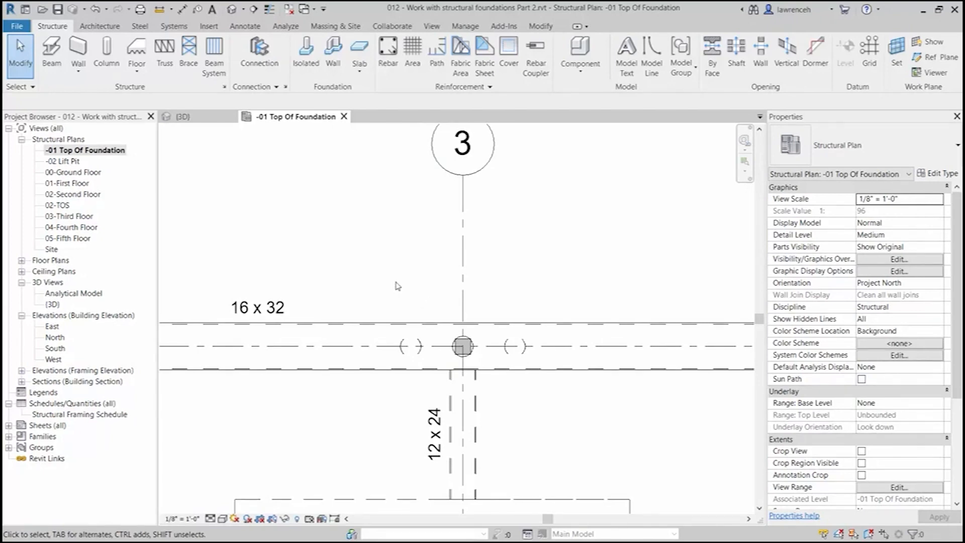
left_click_drag(351, 260, 603, 442)
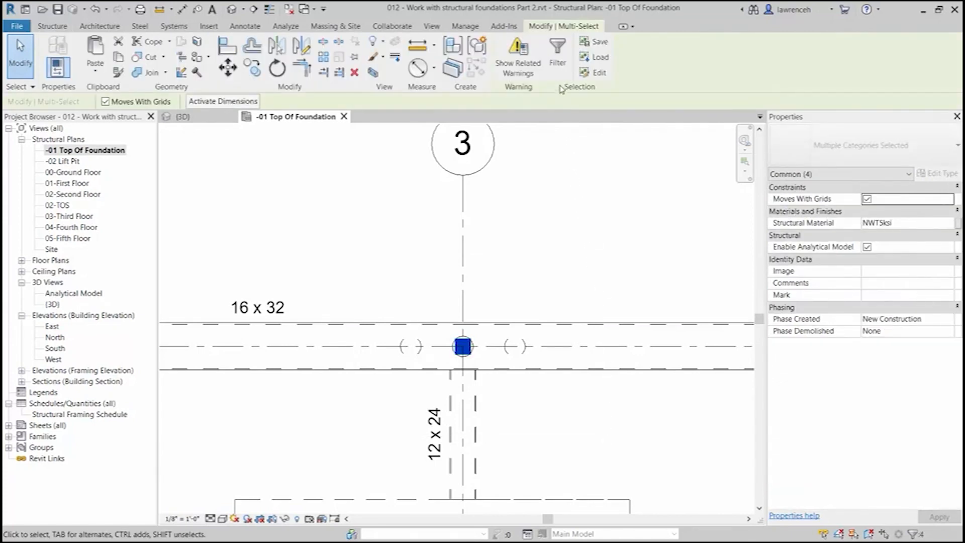
left_click(557, 56)
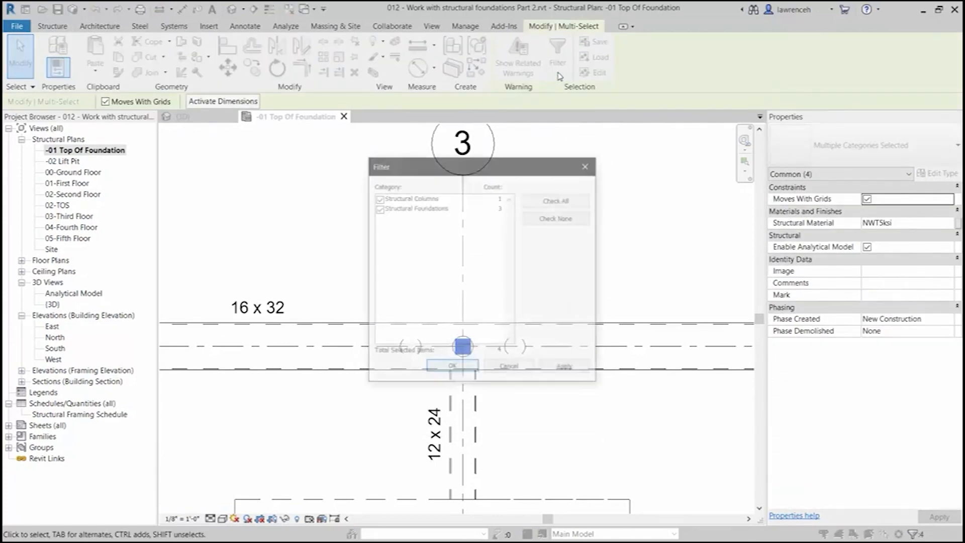
left_click(385, 197)
left_click(384, 197)
left_click(392, 208)
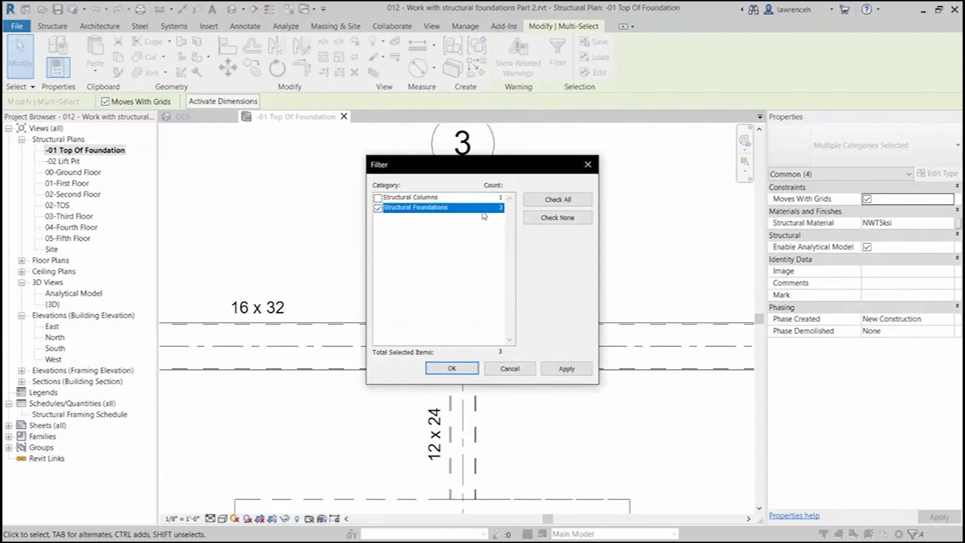
left_click(451, 370)
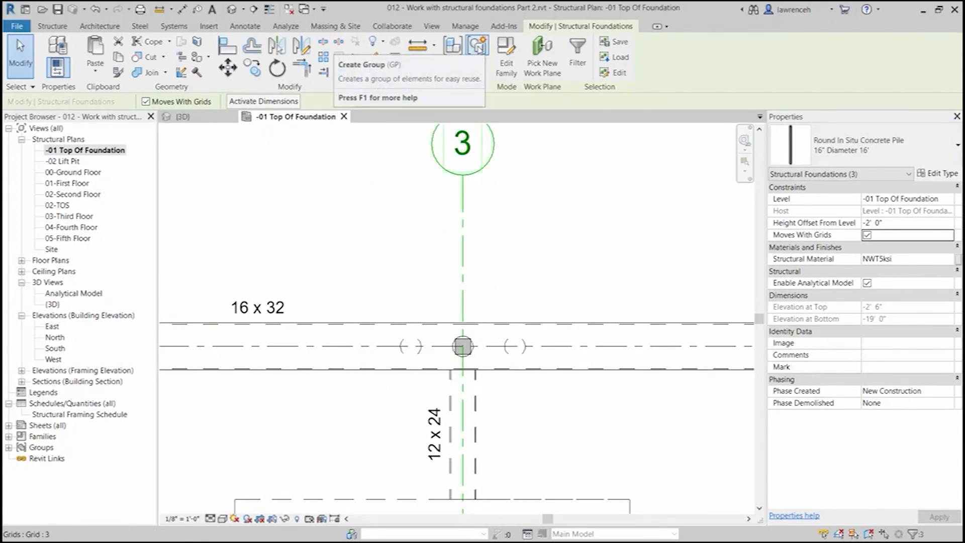
left_click(480, 51)
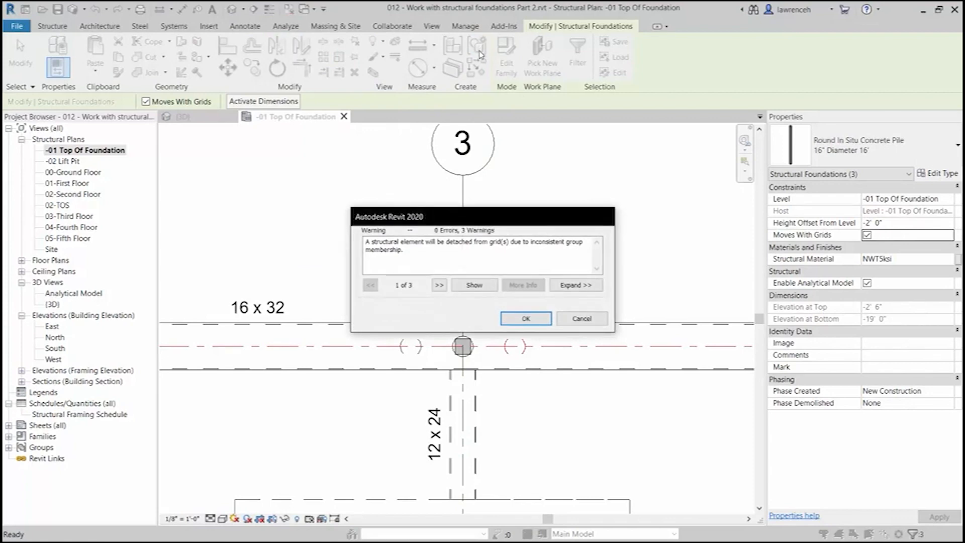
left_click_drag(474, 213, 478, 156)
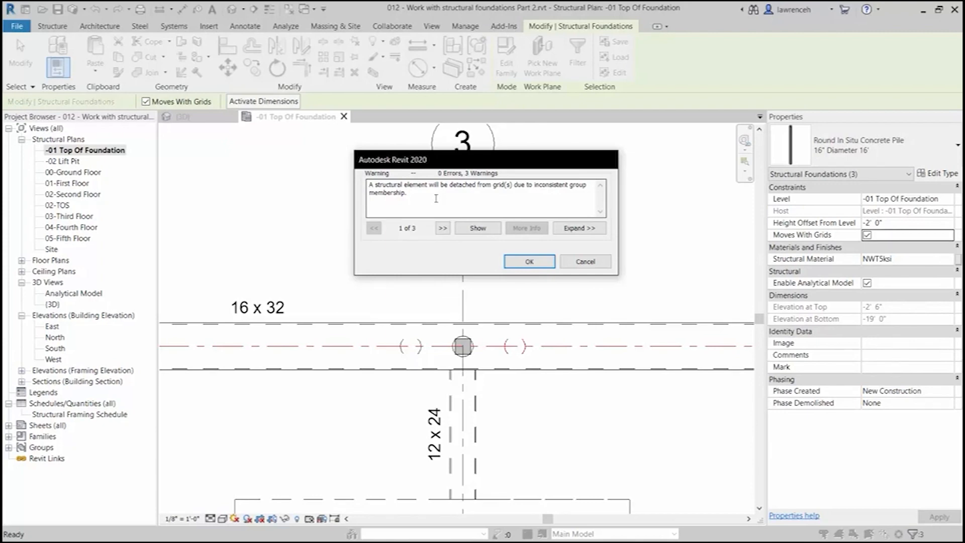
left_click(529, 262)
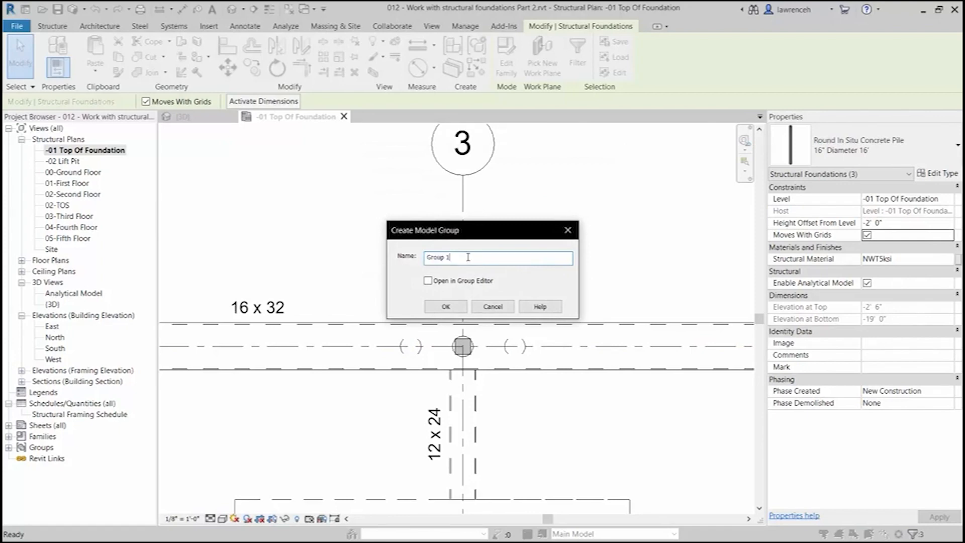
type("3")
type("Pile setting out")
left_click(456, 308)
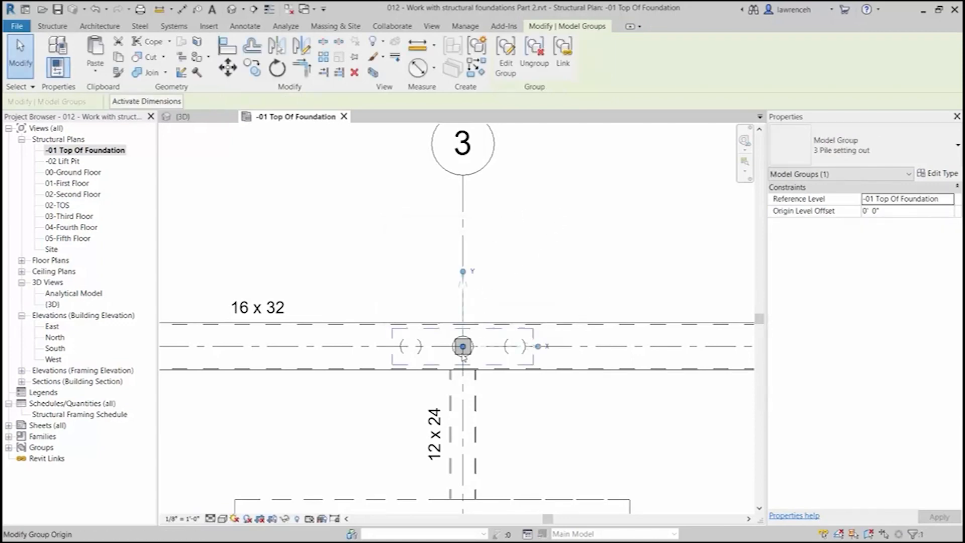
Position the origin of the pile group at the column centre on grid intersection A-3.
scroll(462, 357, "up", 2)
scroll(463, 355, "down", 2)
mouse_move(465, 343)
left_mouse_down()
mouse_move(378, 344)
mouse_move(466, 344)
mouse_move(455, 306)
mouse_move(463, 342)
left_mouse_up()
scroll(561, 254, "down", 1)
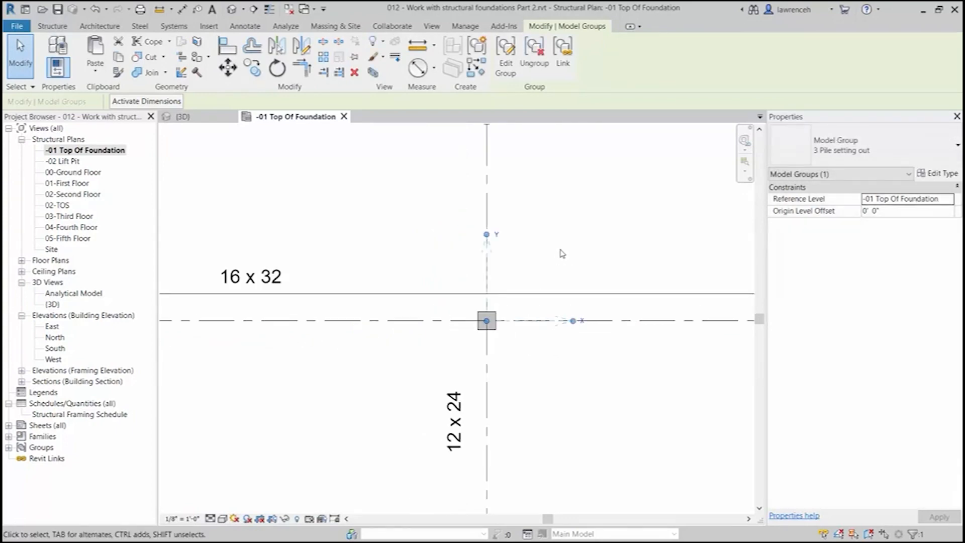
key("Escape")
Place another instance of the "3 Pile setting out" model group at grid intersection A-2.
scroll(556, 249, "down", 1)
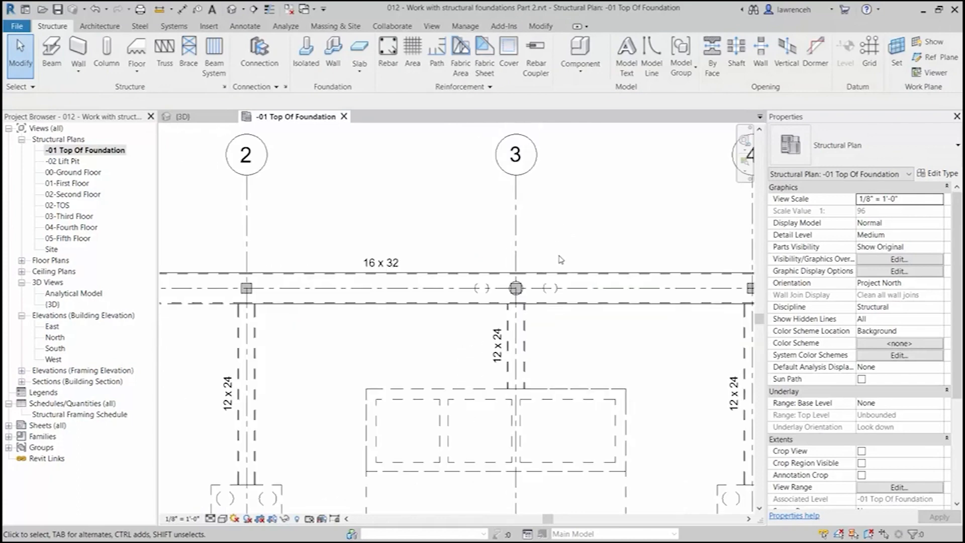
scroll(564, 283, "down", 1)
scroll(523, 312, "down", 2)
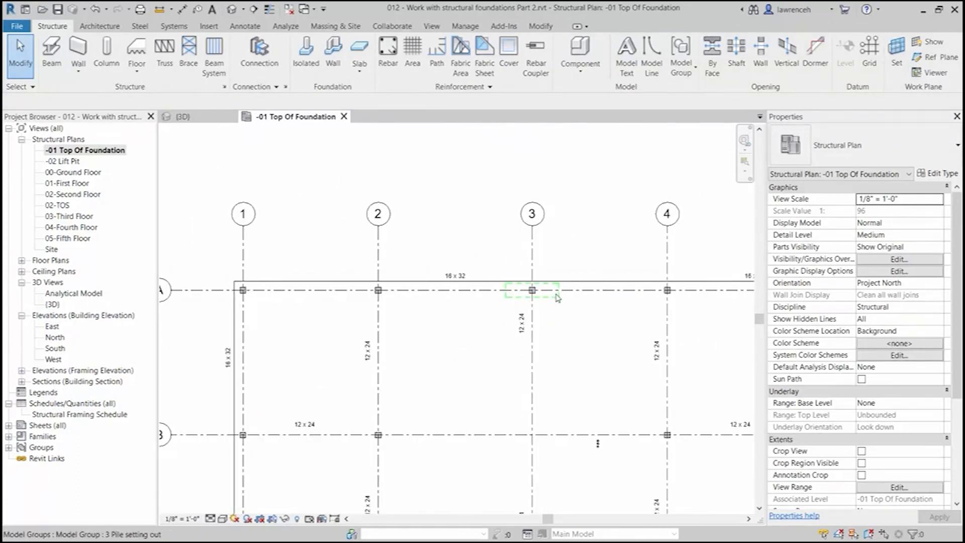
middle_click_drag(490, 339, 474, 297)
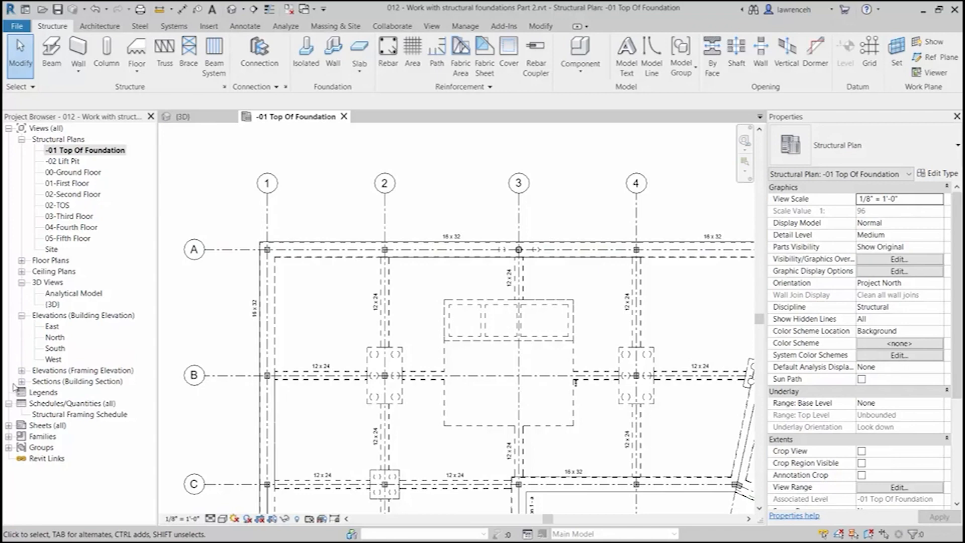
left_click(9, 447)
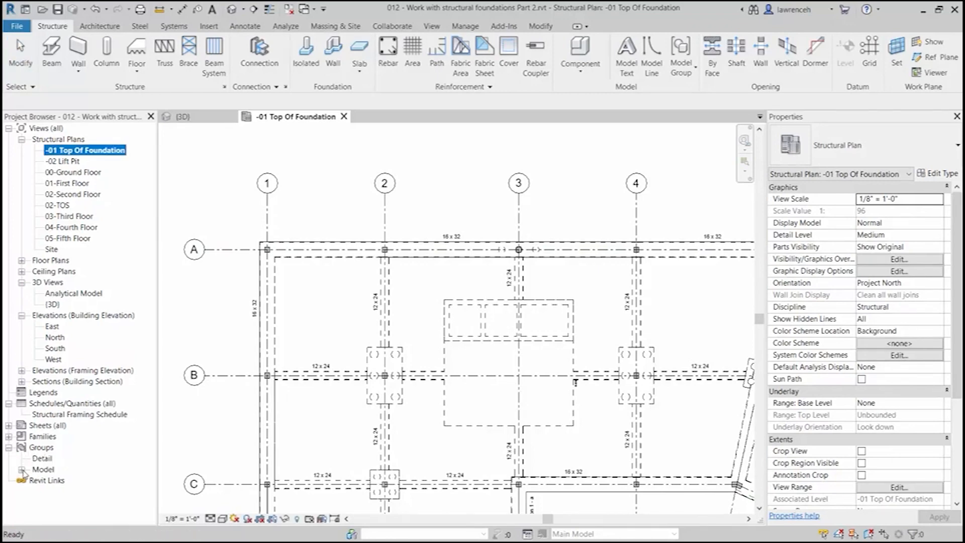
left_click(22, 470)
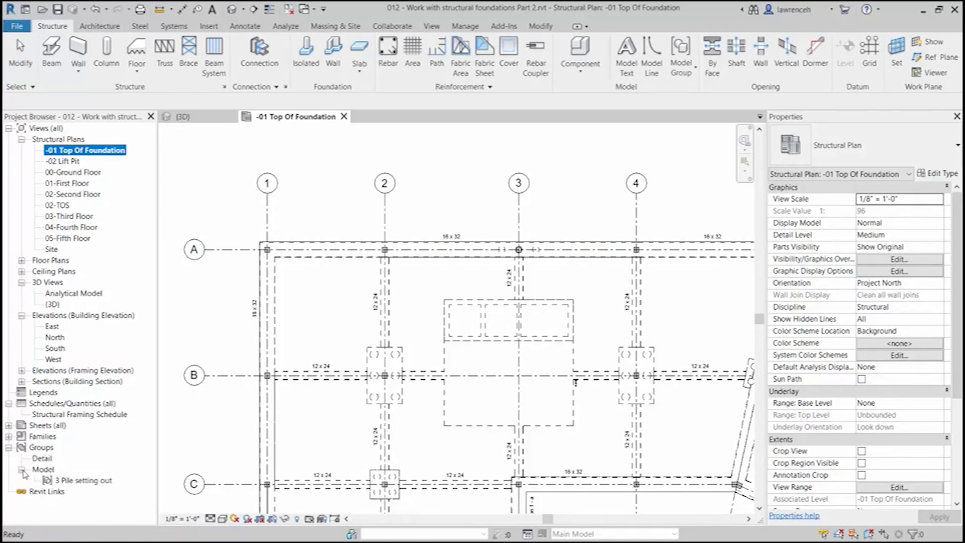
left_click(66, 483)
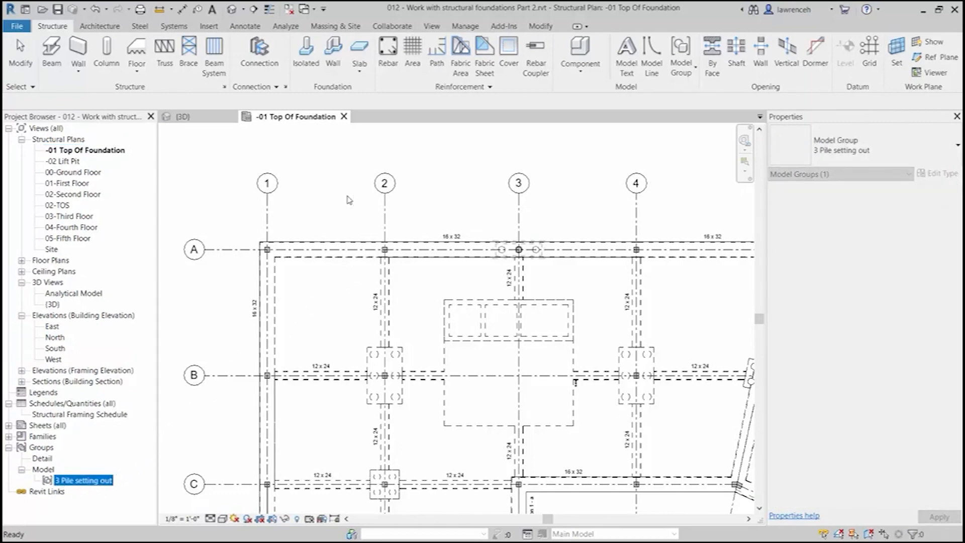
left_click_drag(349, 200, 347, 201)
scroll(348, 202, "up", 4)
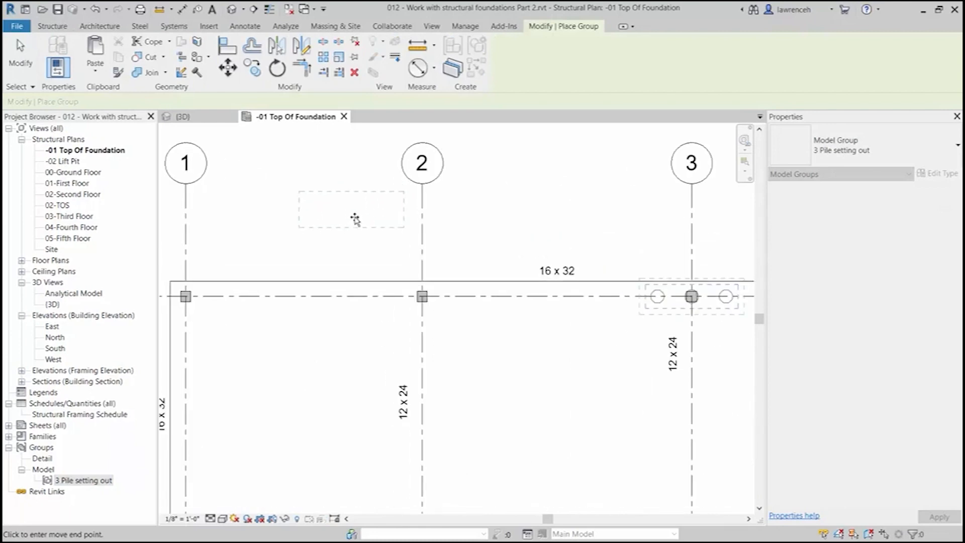
left_click(422, 297)
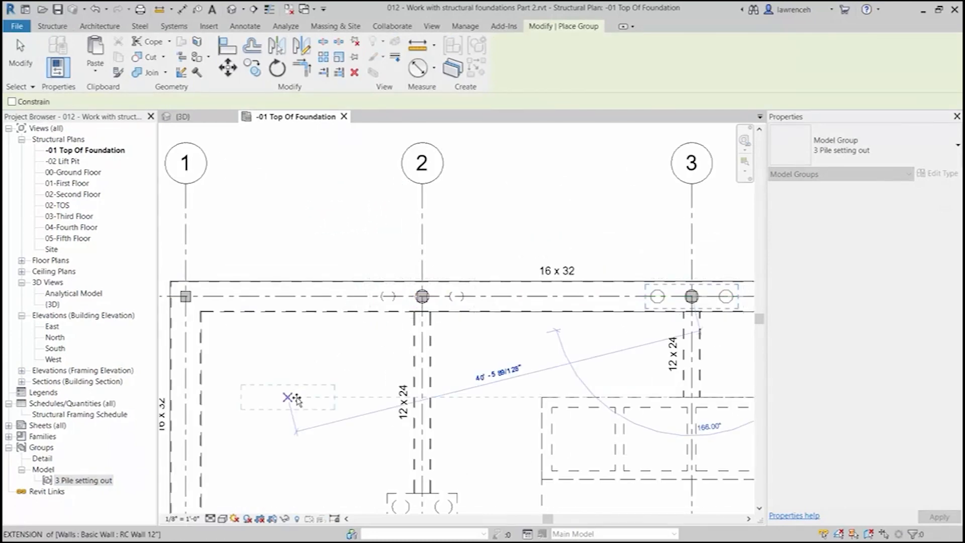
key("Escape")
key("Escape")
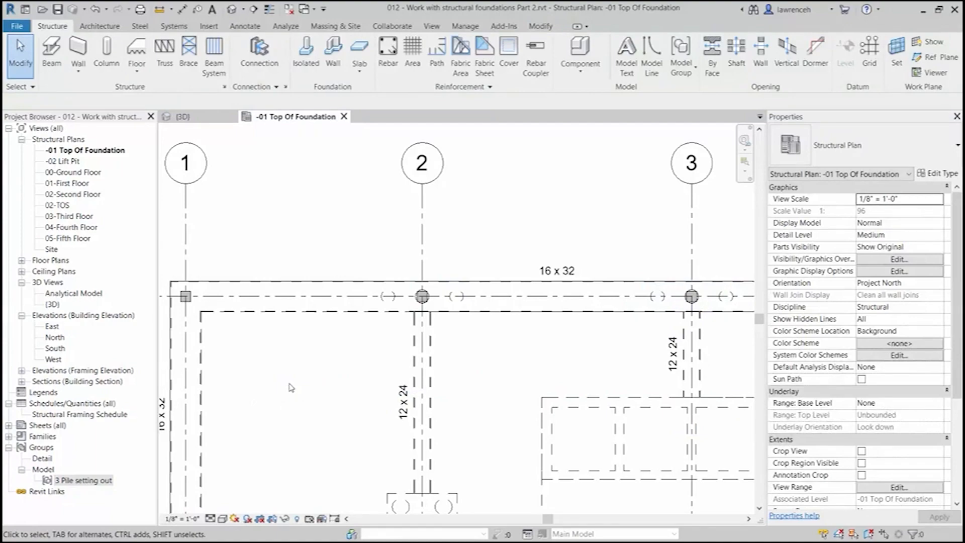
Inspect the "3 Pile setting out" groups beneath the building edge in the 3D view.
left_click(204, 117)
middle_click_drag(527, 401, 517, 258, "shift")
scroll(516, 258, "up", 5)
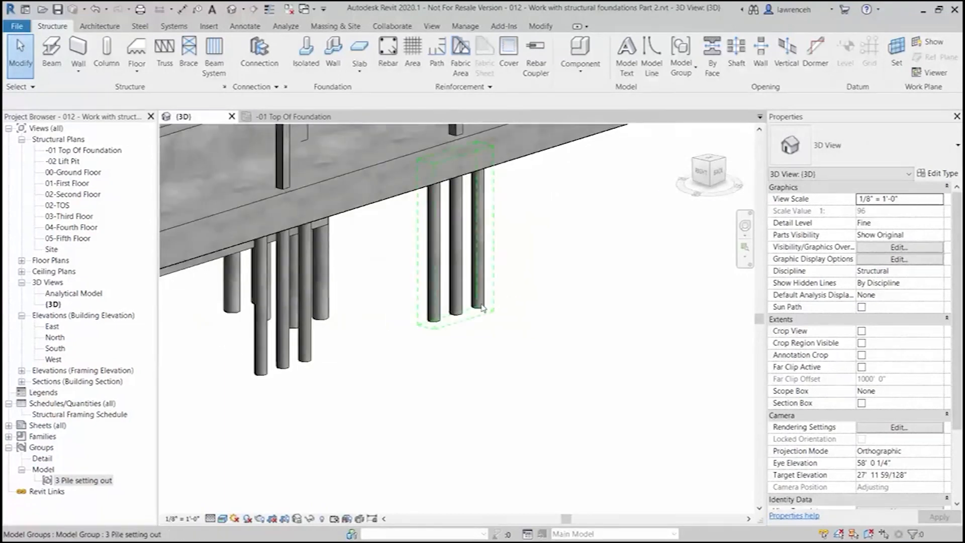
left_click(477, 251)
middle_click_drag(579, 255, 546, 373, "shift")
left_click(545, 373)
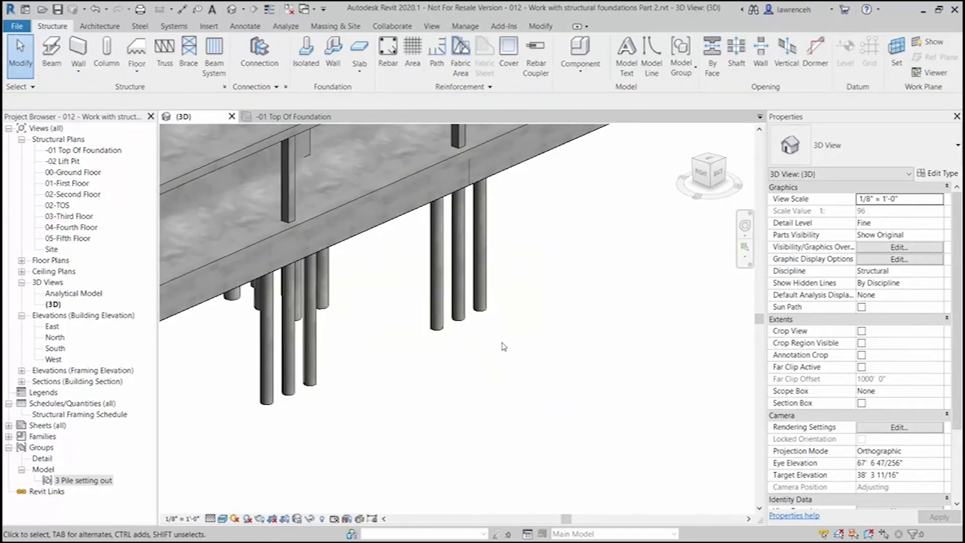
Edit a "3 Pile setting out" group, change its middle pile to the 16" Diameter 24' type, and finish the group edit.
left_click(466, 330)
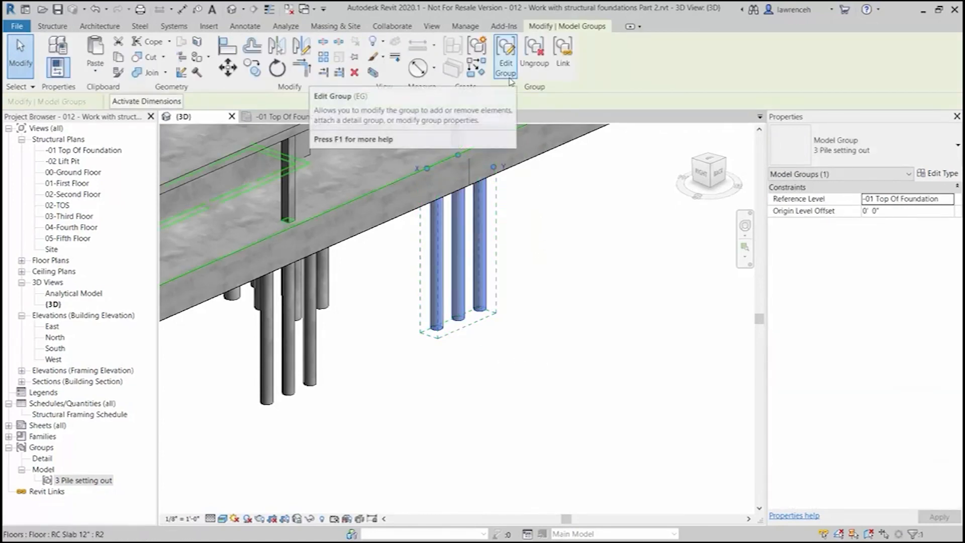
left_click(505, 56)
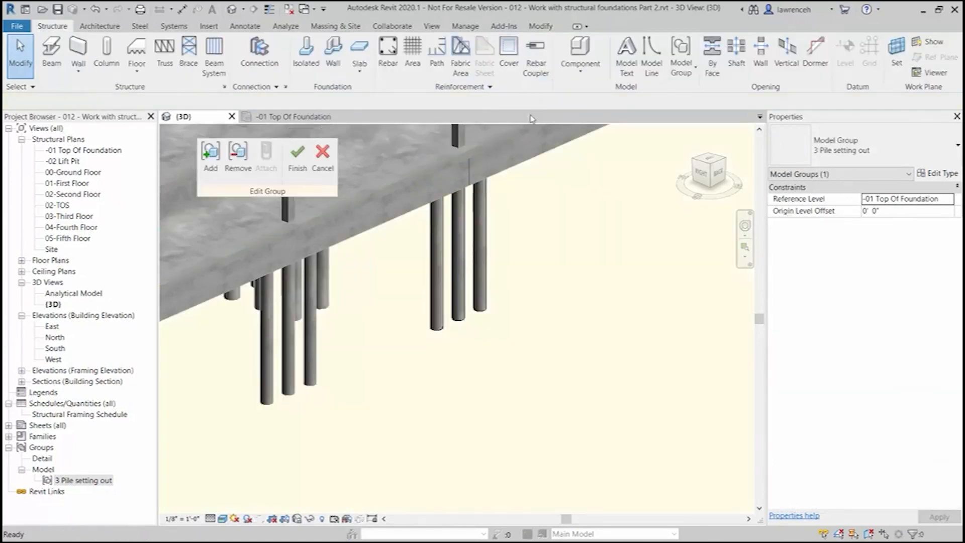
left_click(461, 321)
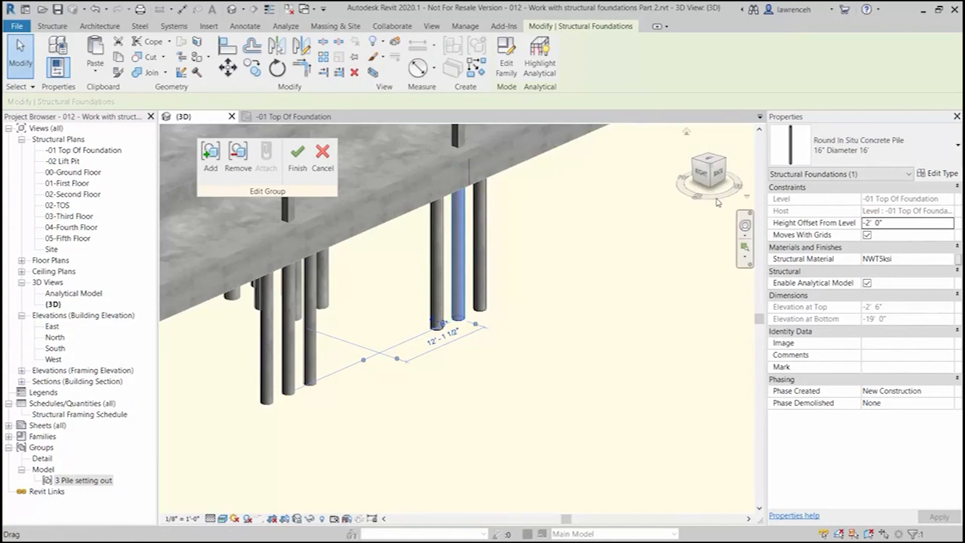
left_click(894, 150)
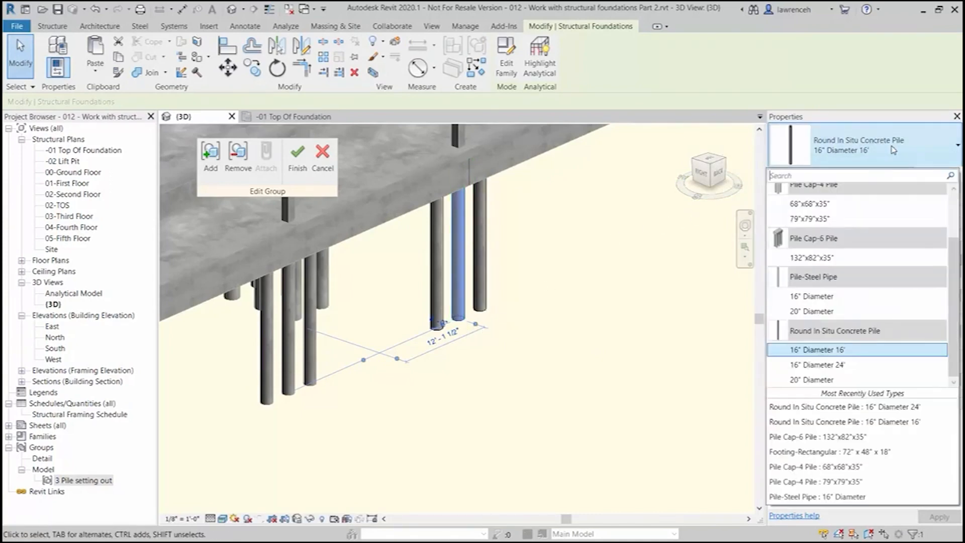
left_click(858, 366)
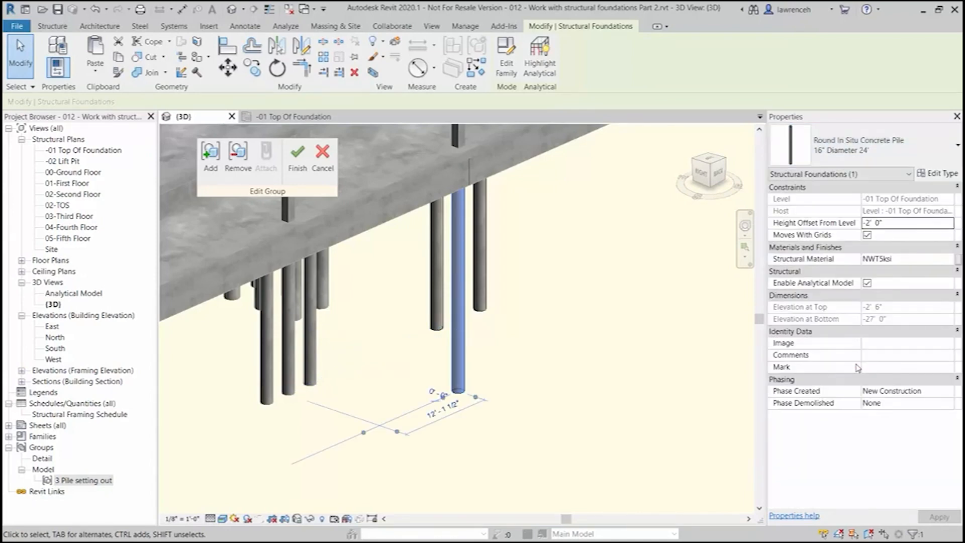
left_click(303, 177)
left_click(583, 277)
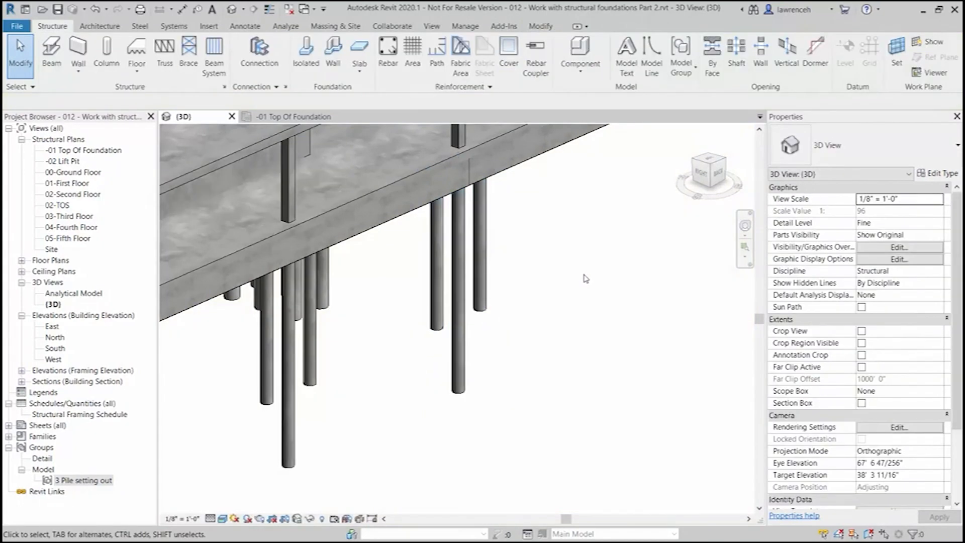
Select a "3 Pile setting out" group in the 3D view and review its Ungroup option.
scroll(586, 278, "down", 1)
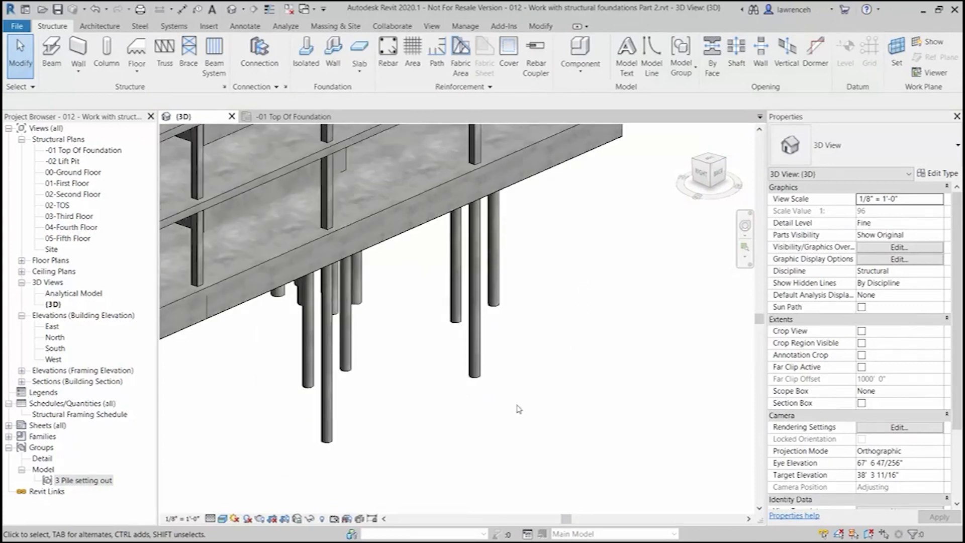
left_click(325, 437)
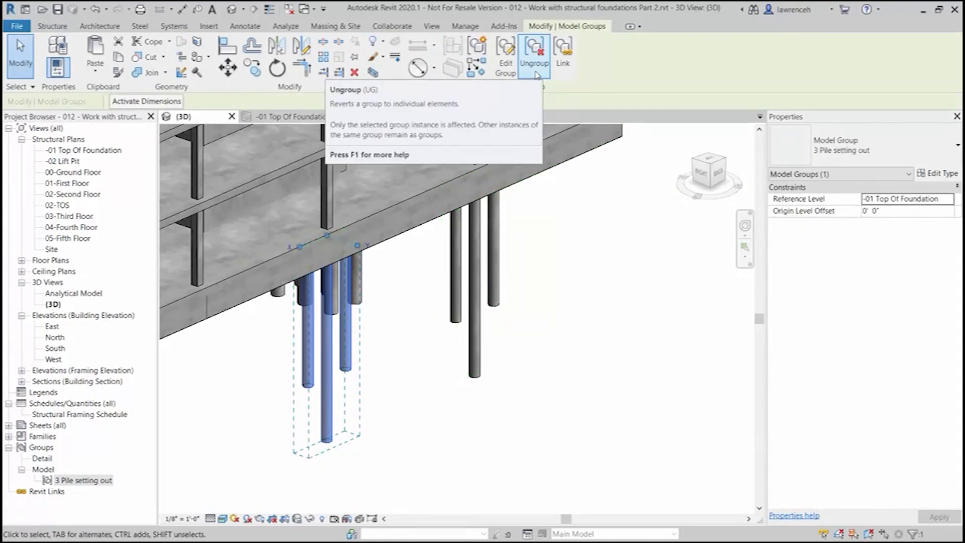
left_click(537, 74)
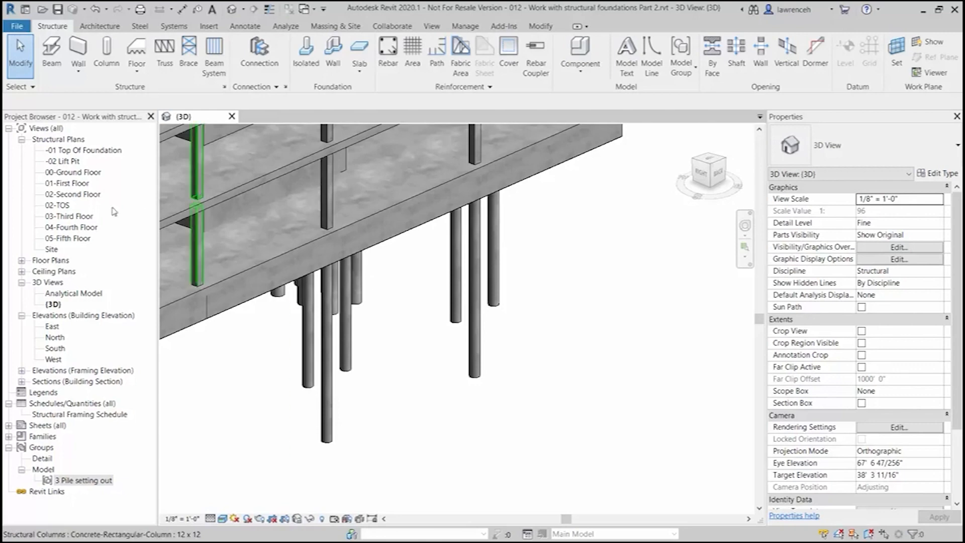
Open the -02 Lift Pit structural plan and check the properties of the 24" foundation slab.
double_click(67, 162)
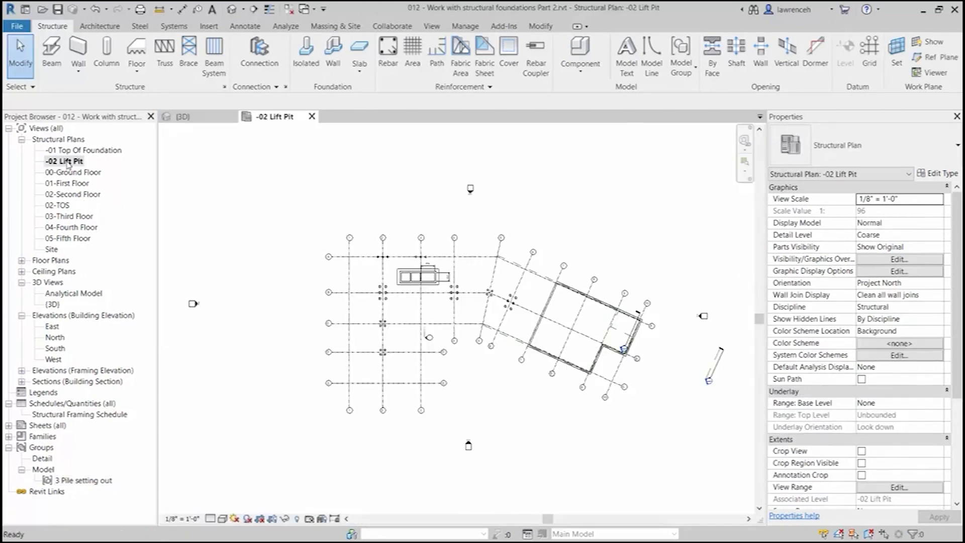
scroll(416, 295, "up", 6)
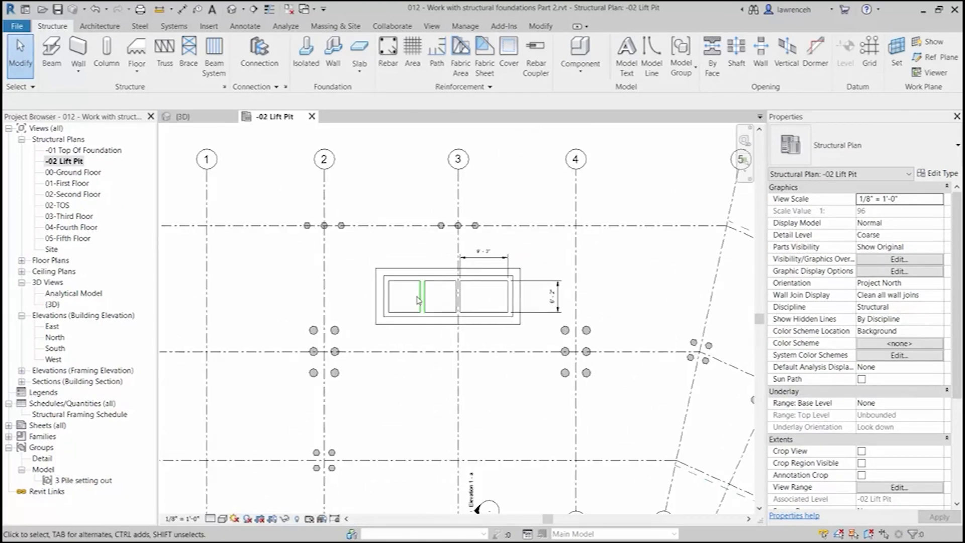
scroll(416, 296, "up", 2)
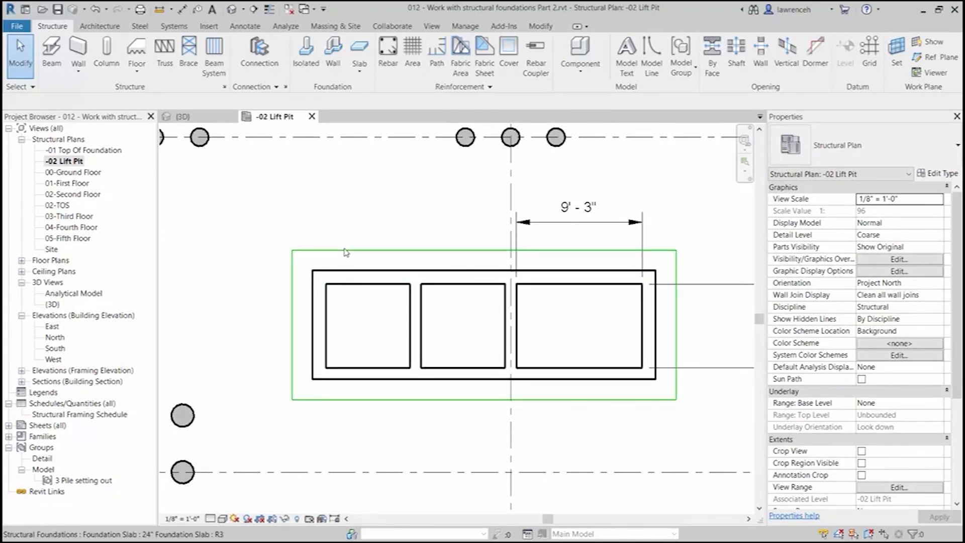
left_click(417, 258)
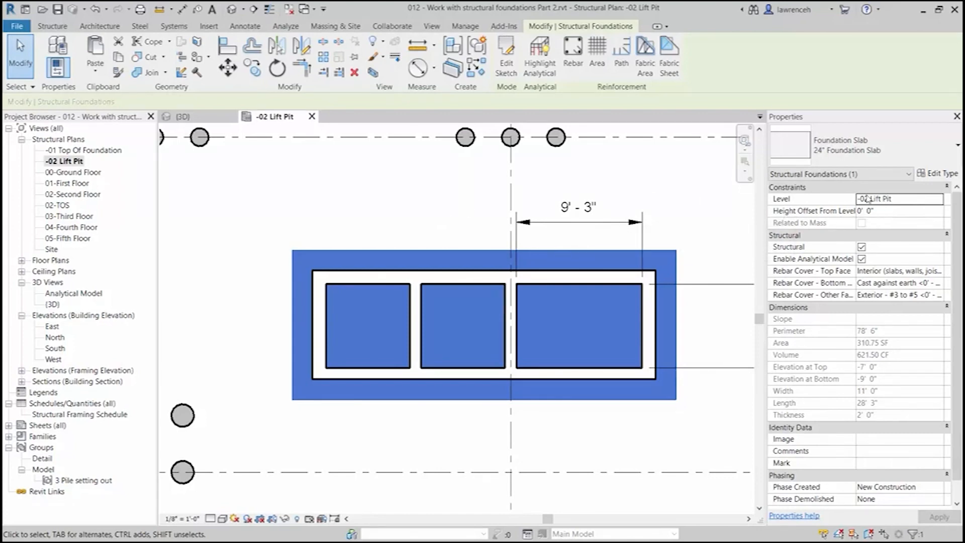
left_click(623, 186)
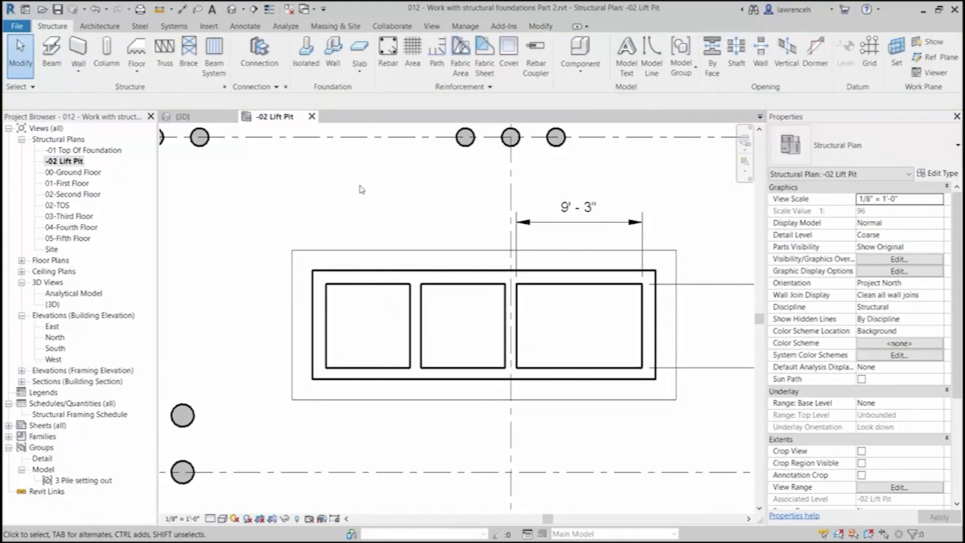
Place a 16" Diameter 16' round in situ concrete pile at the wall centreline intersection in the lift pit's upper-left corner.
left_click(308, 56)
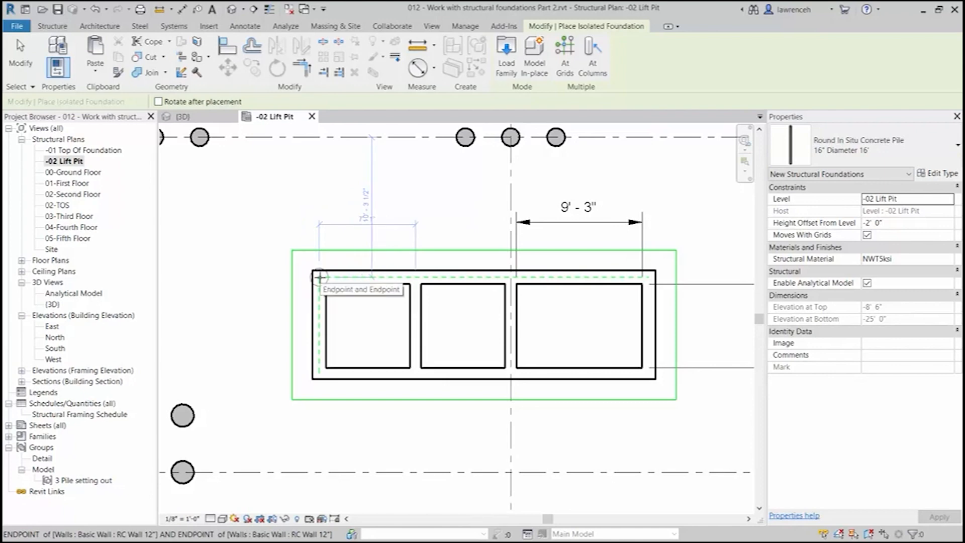
left_click(320, 277)
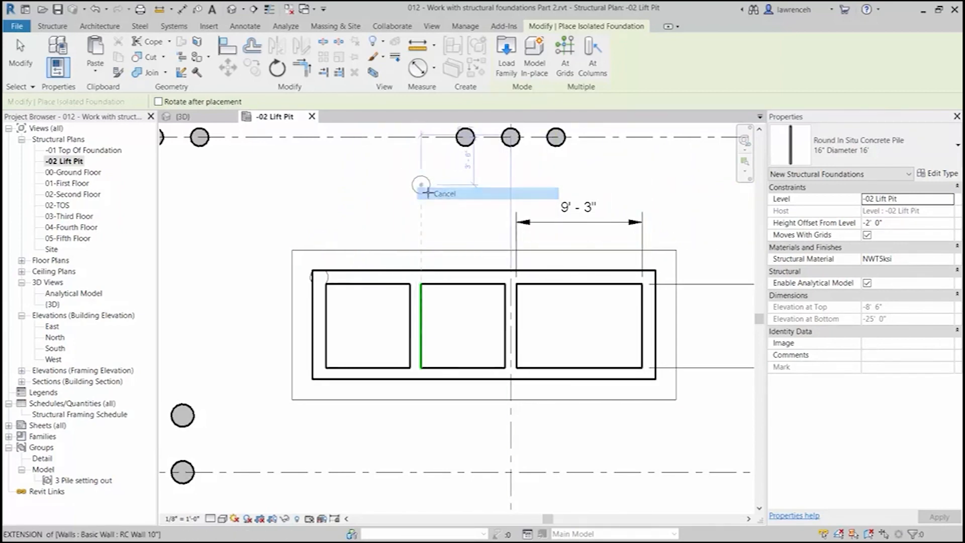
key("Escape")
key("Escape")
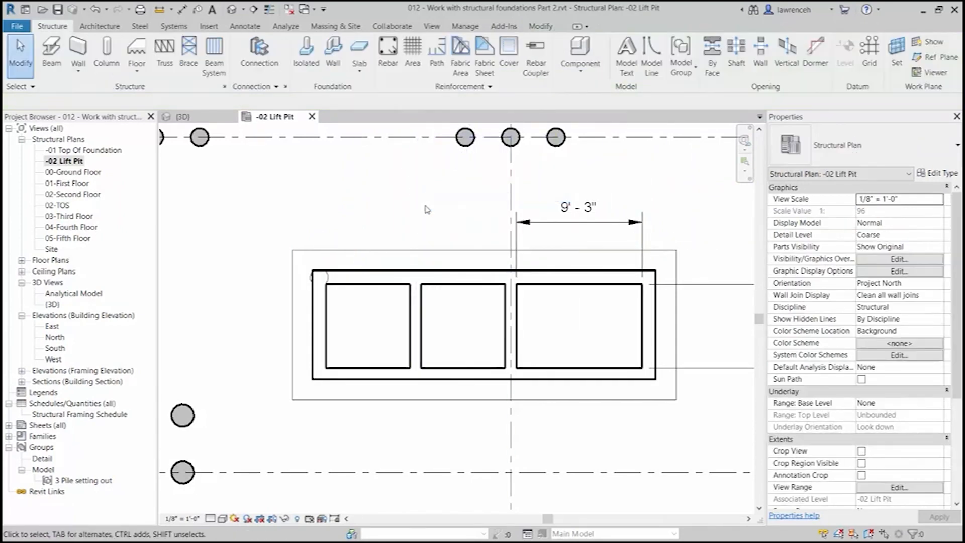
Create a grouped linear array of two piles from the corner pile, spaced 40" along the lift pit's upper wall.
left_click(305, 278)
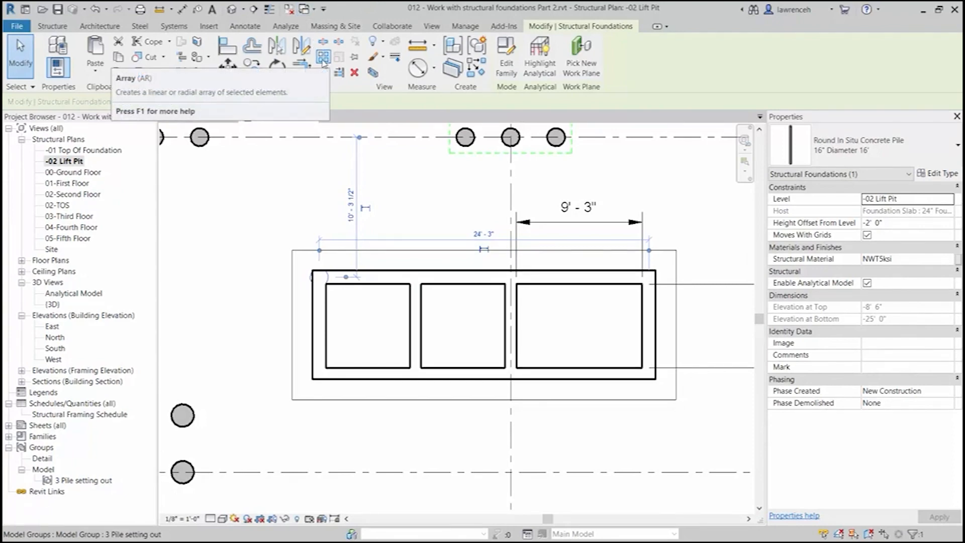
left_click(324, 58)
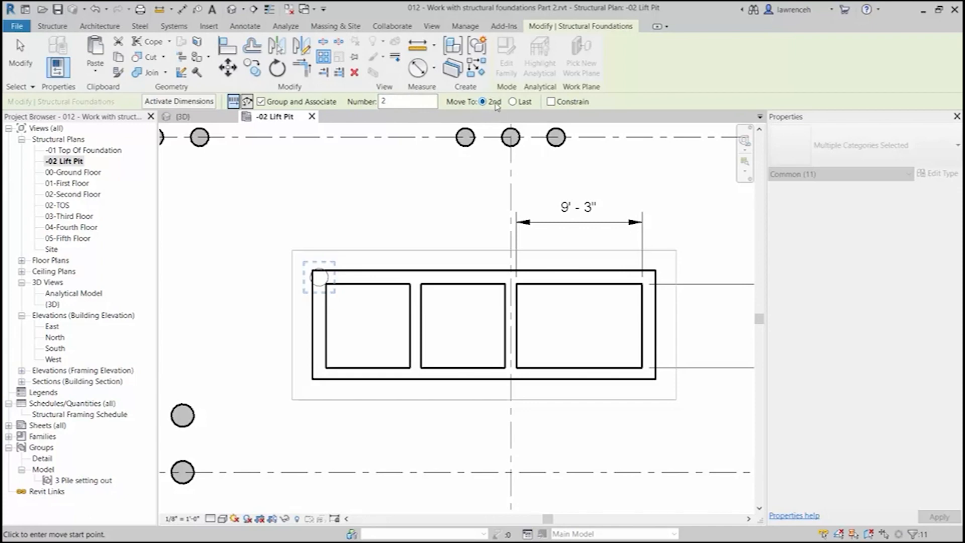
left_click(319, 278)
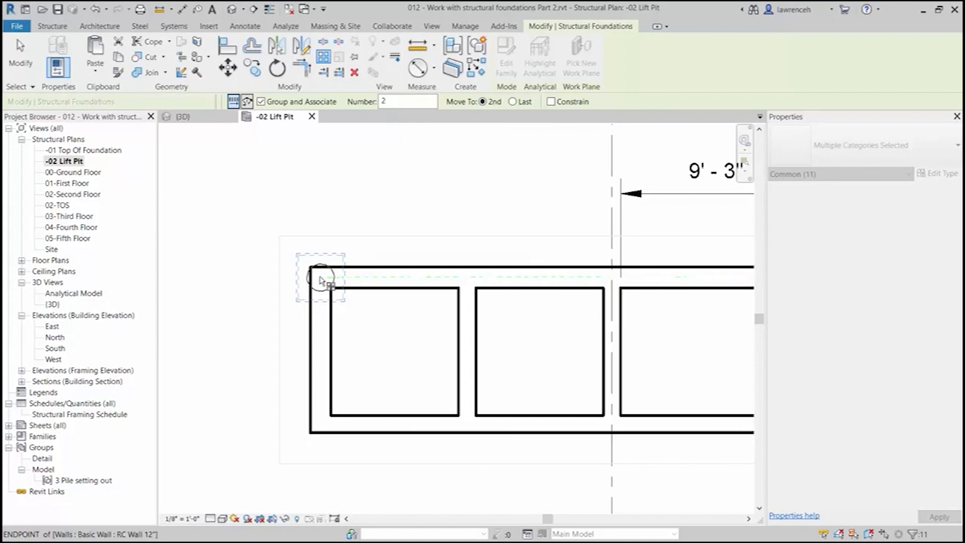
scroll(316, 278, "up", 2)
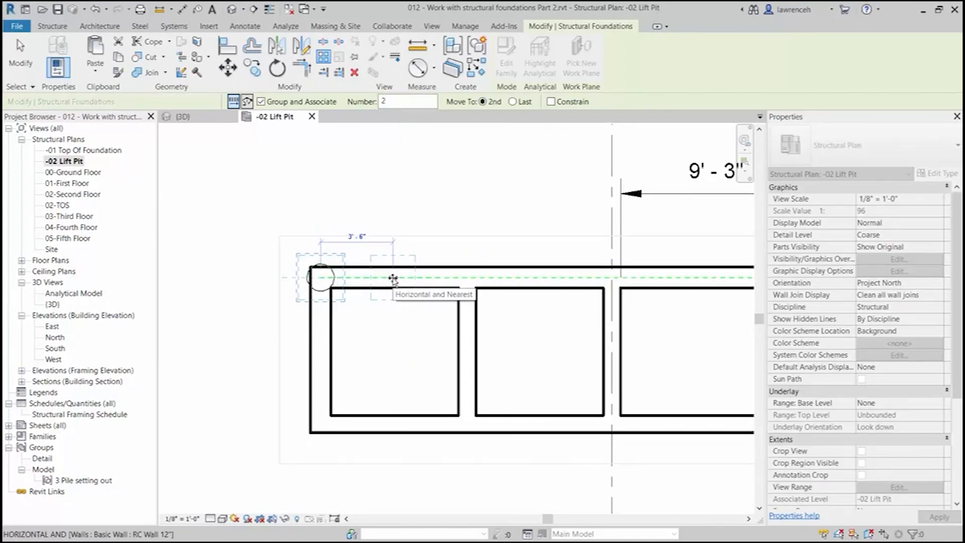
type("40\"")
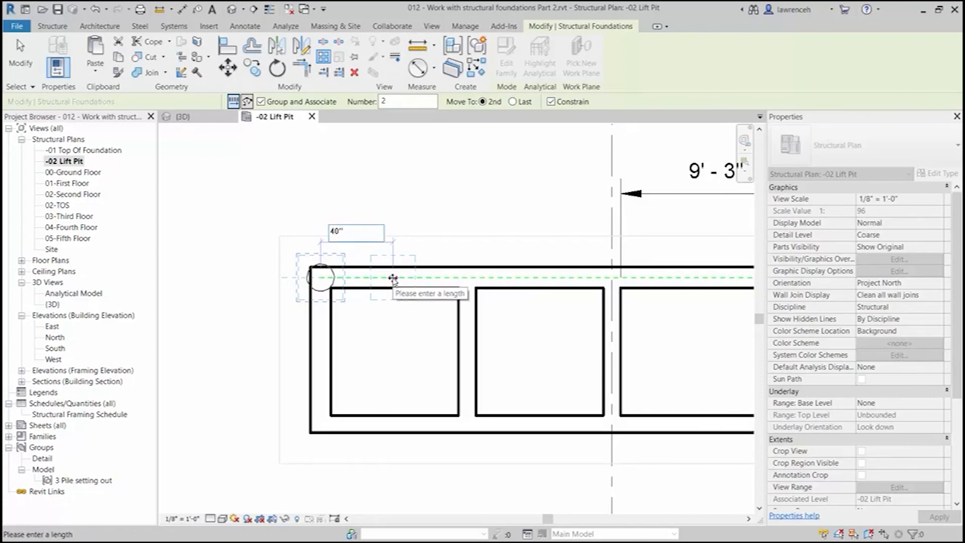
key("Return")
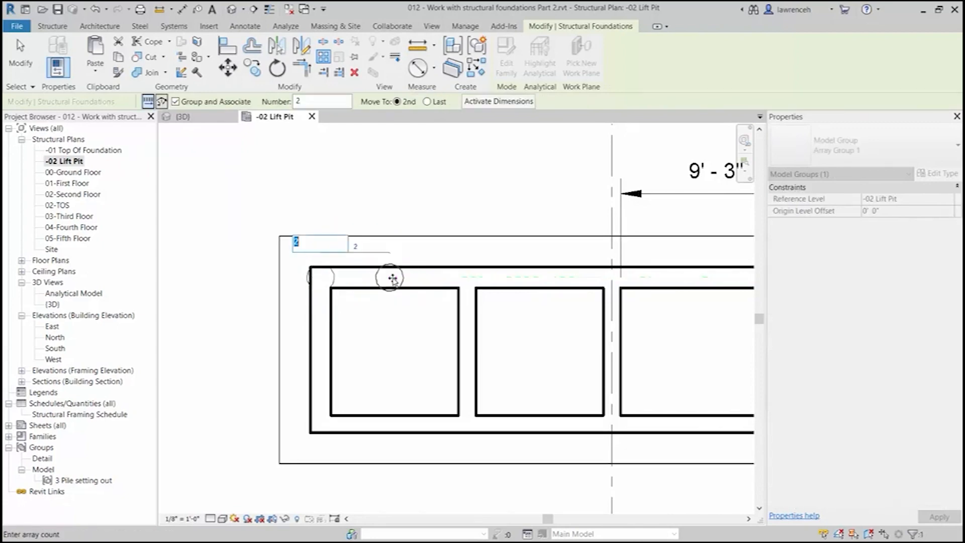
key("Return")
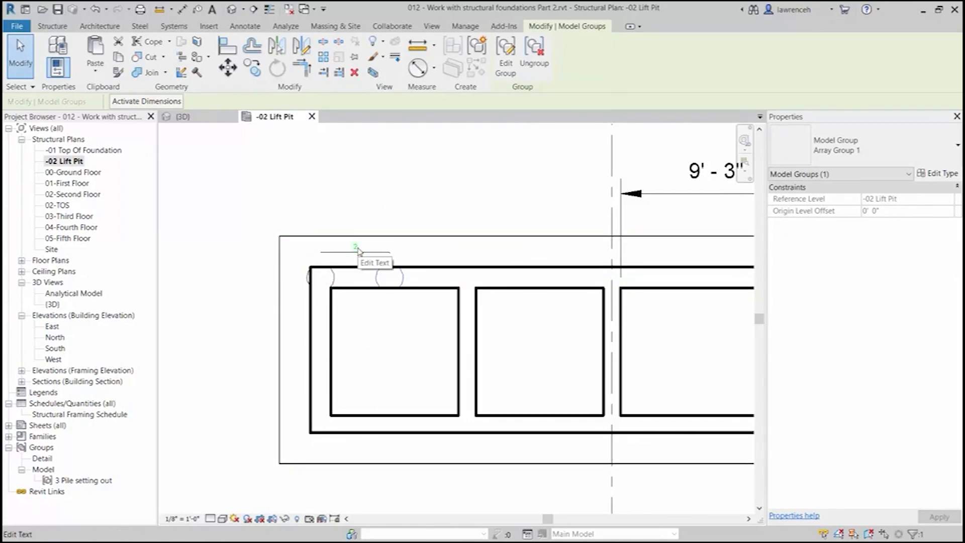
Set the pile array's count to 8.
scroll(367, 249, "down", 2)
middle_click_drag(365, 230, 341, 243)
left_click(333, 256)
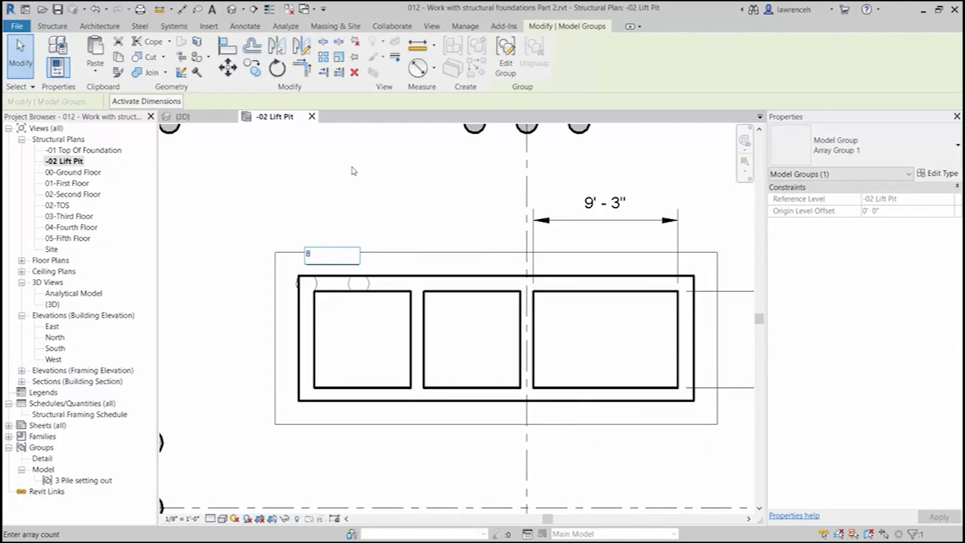
type("8")
key("Return")
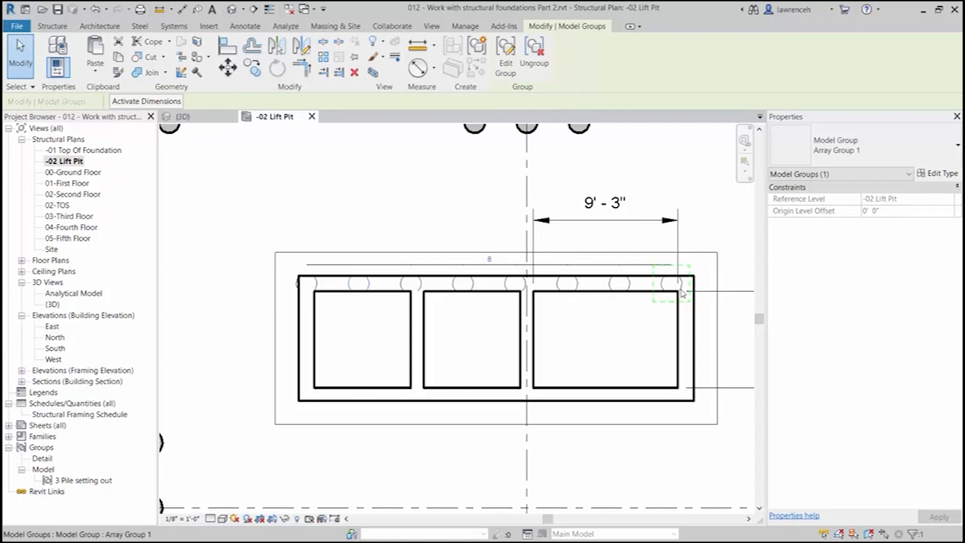
Move the last arrayed pile onto the centreline of the pit's right-hand wall, so the array spans corner to corner.
scroll(712, 289, "up", 2)
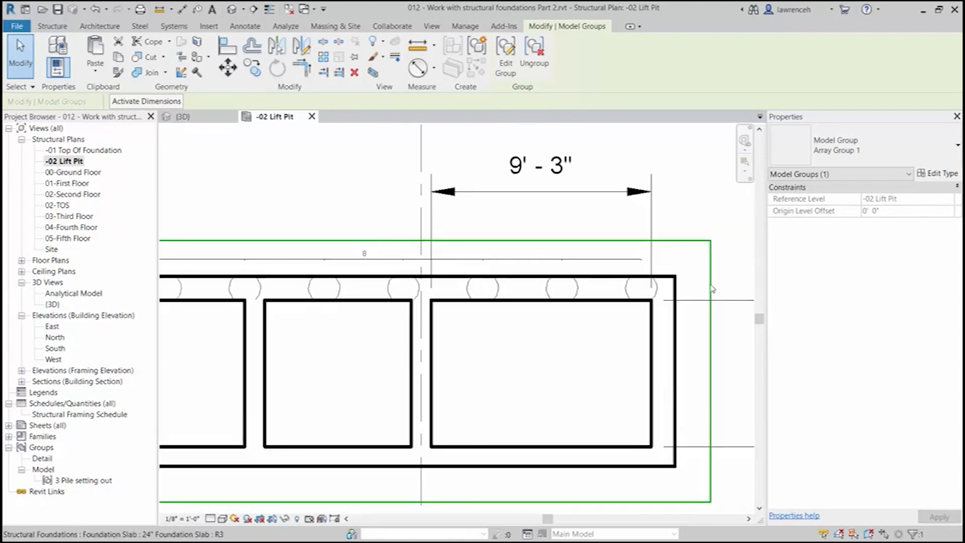
scroll(603, 319, "down", 2)
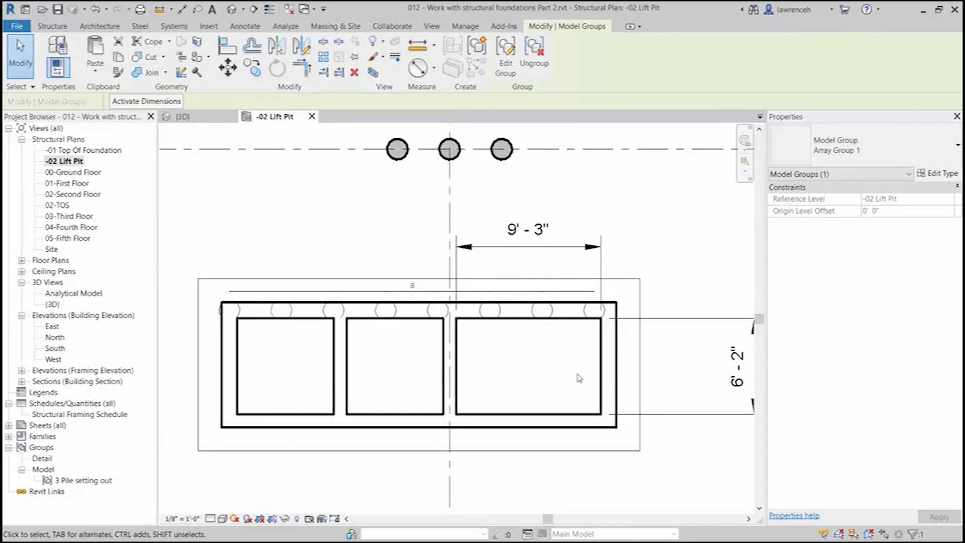
scroll(597, 308, "up", 1)
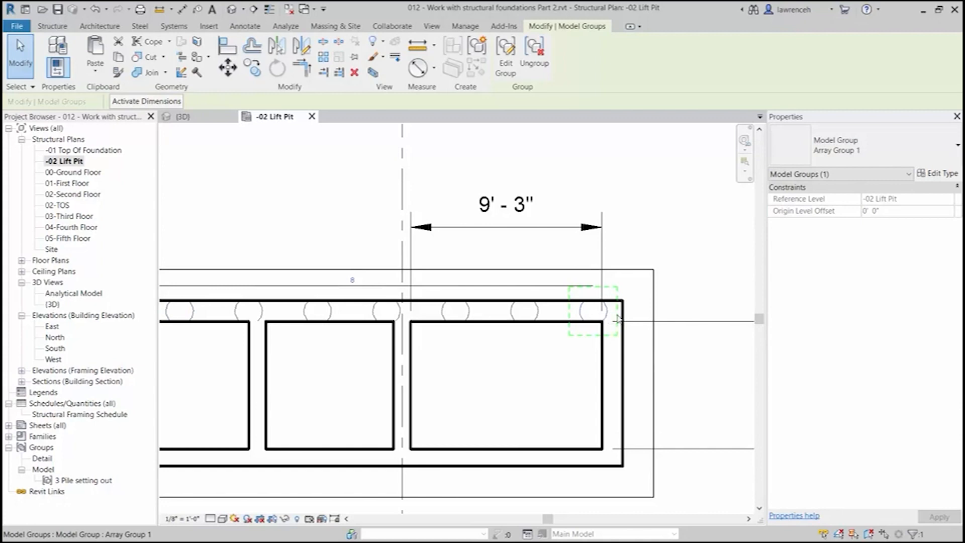
left_click_drag(619, 319, 625, 322)
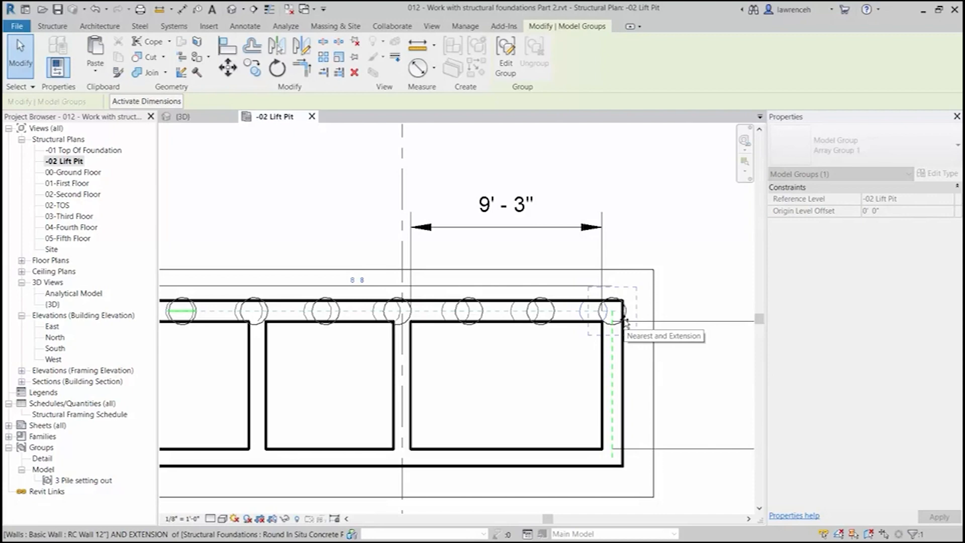
left_click_drag(625, 321, 624, 322)
scroll(566, 367, "down", 2)
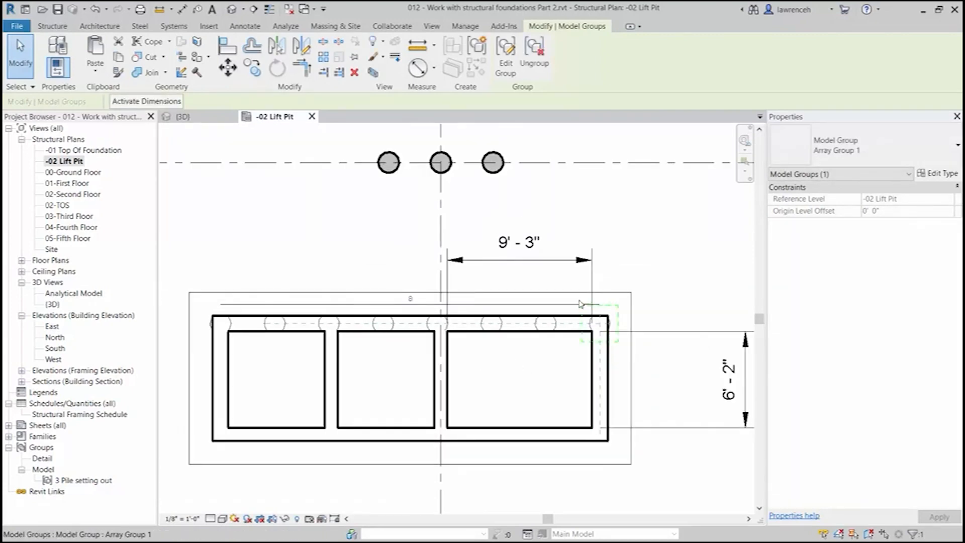
left_click(300, 262)
Inspect the arrayed piles beneath the lift pit slab from several angles in the 3D view.
key("ctrl+Tab")
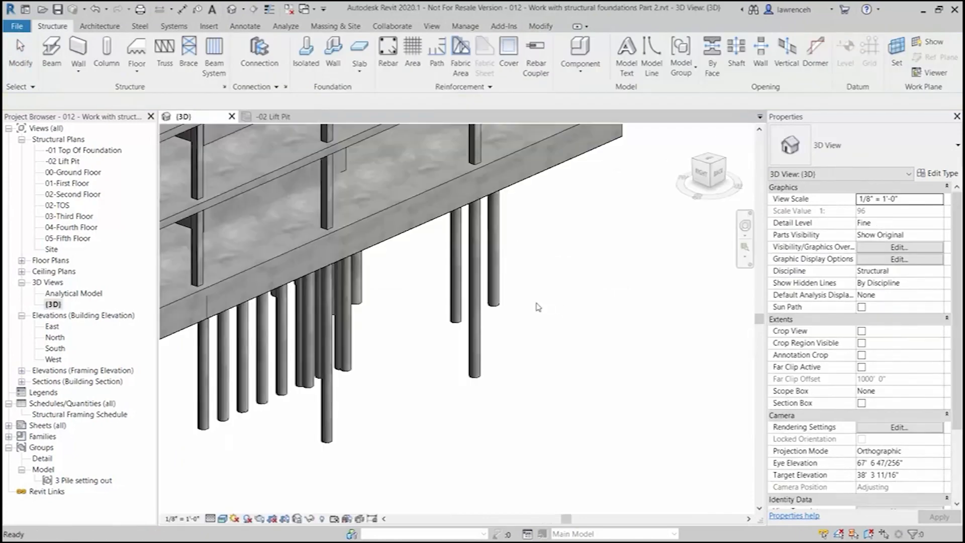
left_click(265, 394)
middle_click_drag(318, 410, 322, 354, "shift")
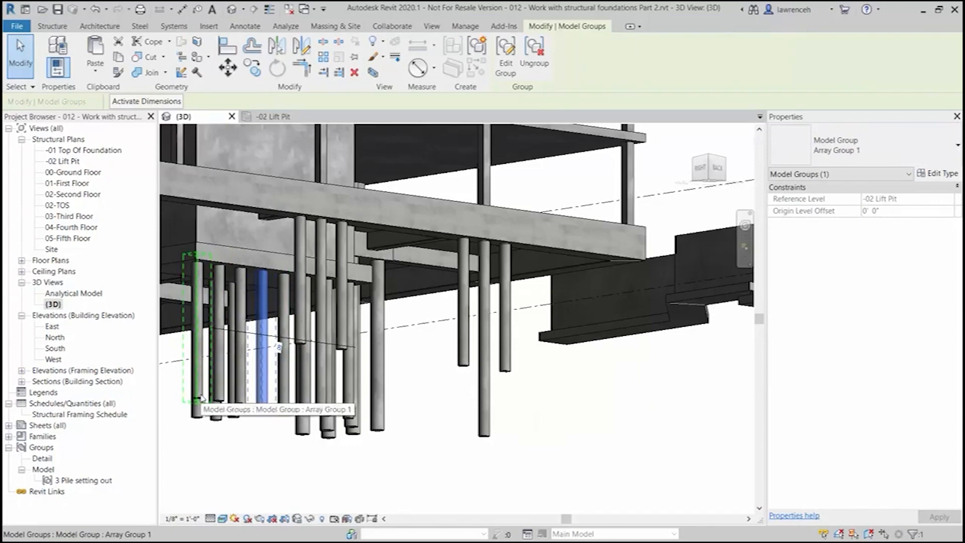
middle_click_drag(324, 281, 357, 440, "shift")
left_click(320, 441)
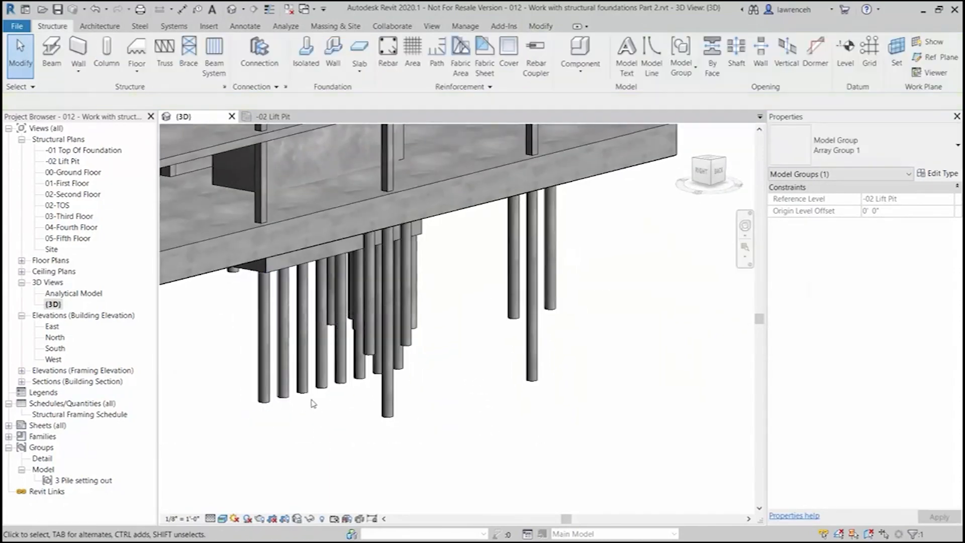
Edit one pile group of the lift pit array, change its pile to the 16" Diameter 24' type, and finish the group edit.
left_click(308, 397)
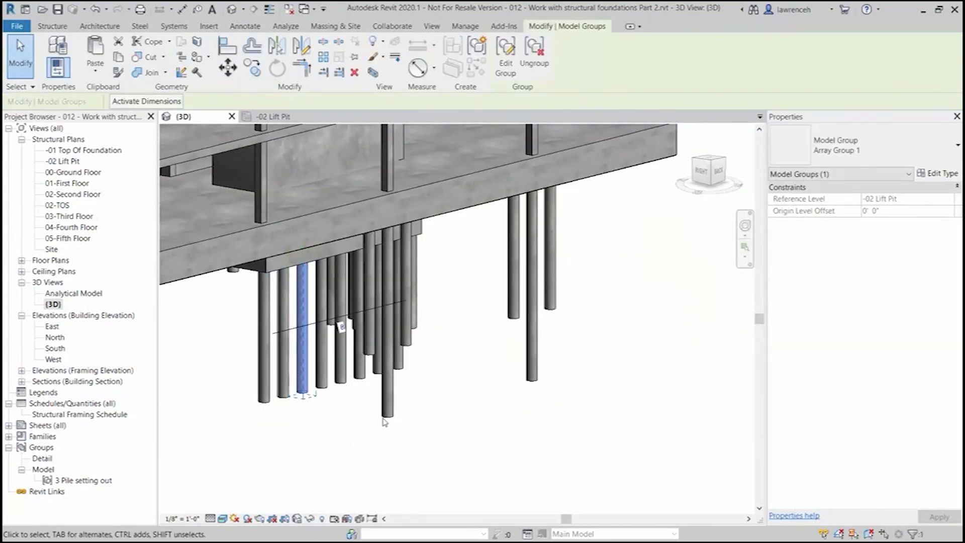
left_click(511, 79)
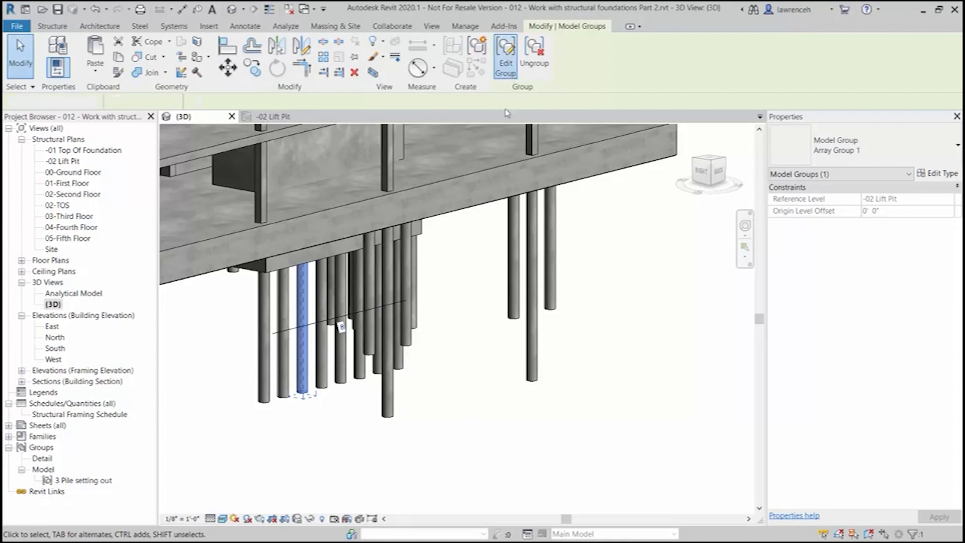
left_click(308, 397)
left_click(911, 138)
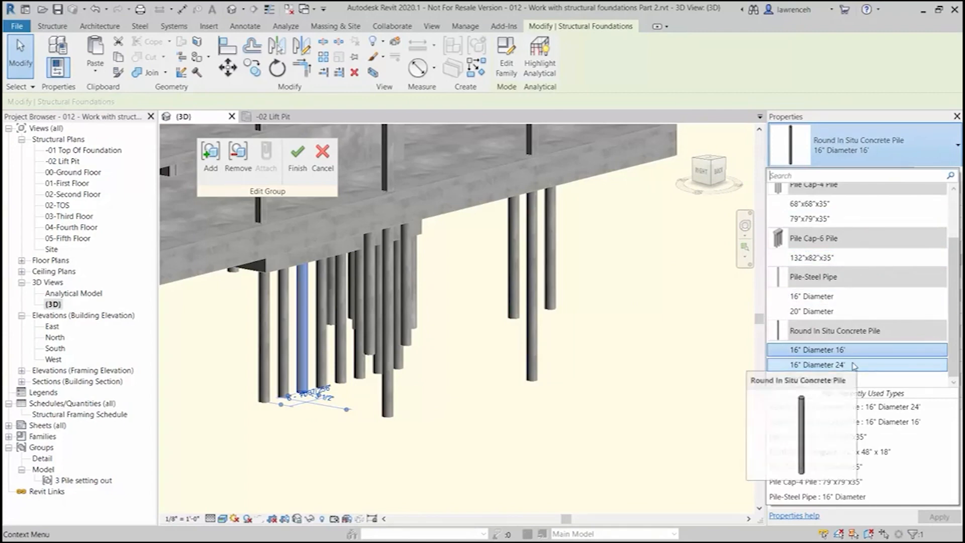
left_click(855, 366)
left_click(531, 411)
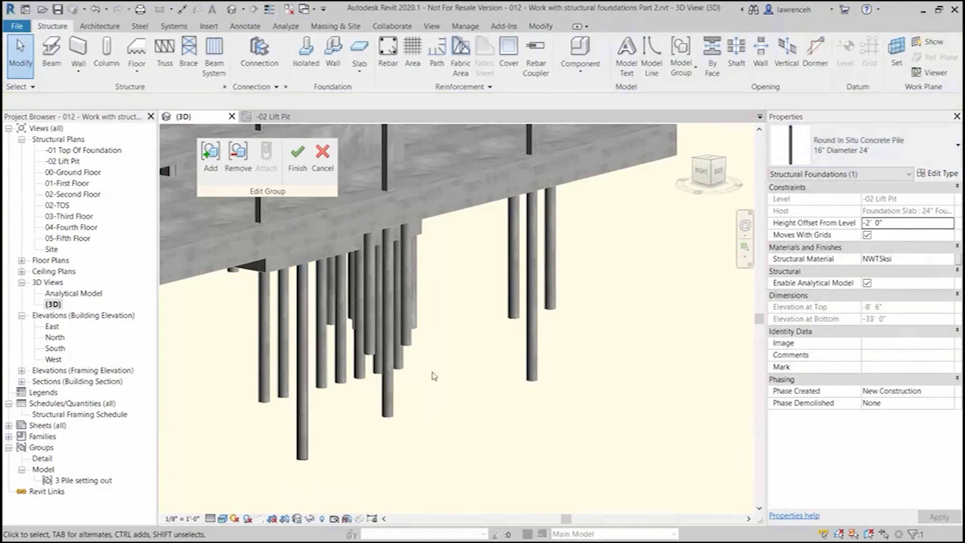
left_click(304, 181)
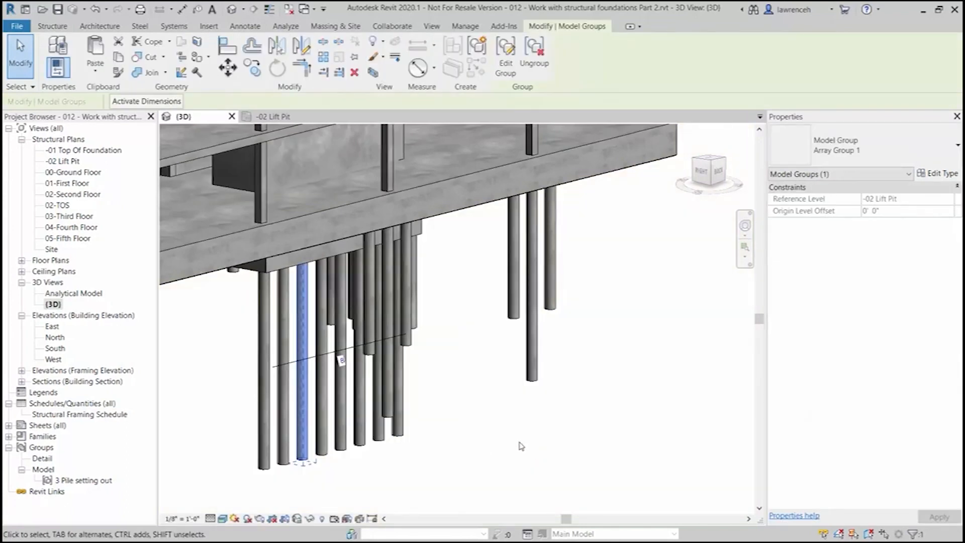
left_click(521, 447)
scroll(513, 447, "down", 3)
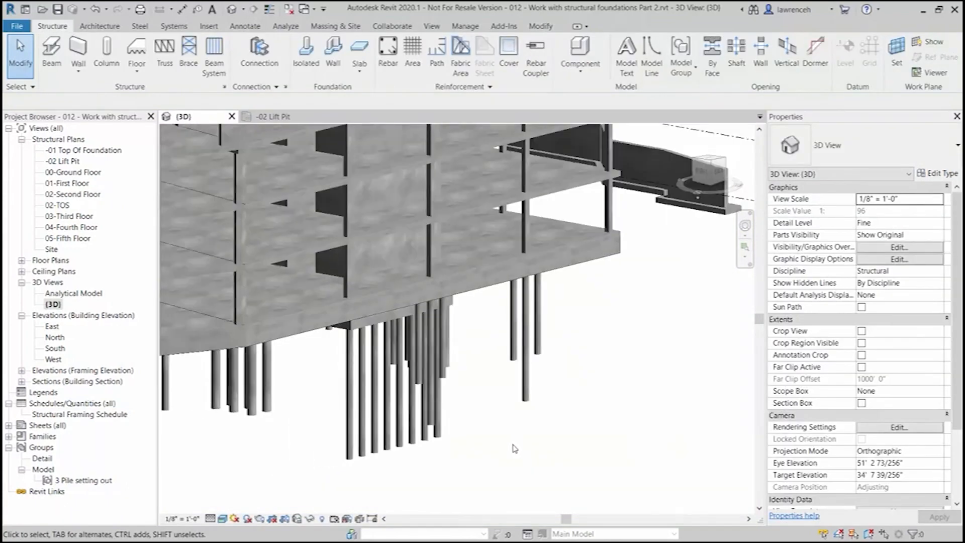
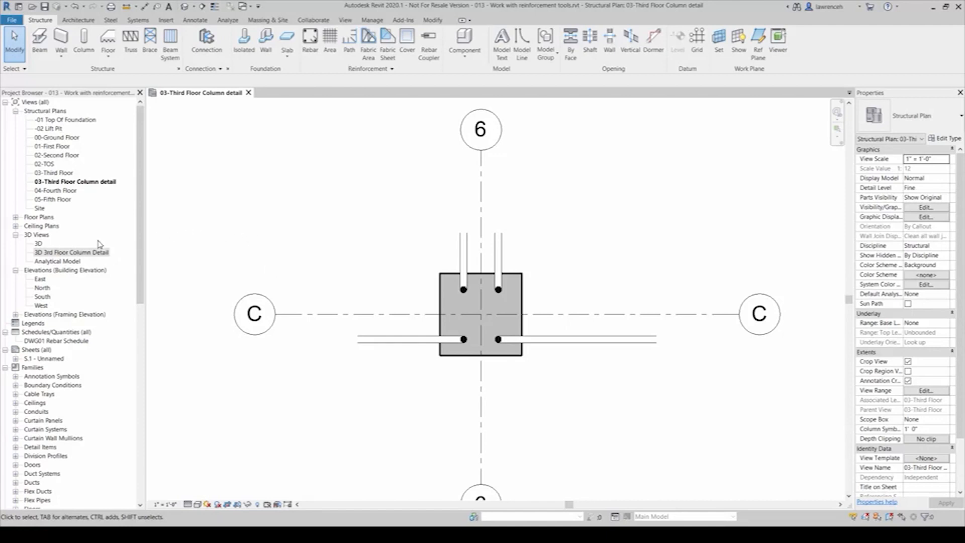
Open the 3D 3rd Floor Column Detail view, tile it beside the column detail plan, and fit both views.
left_click(49, 253)
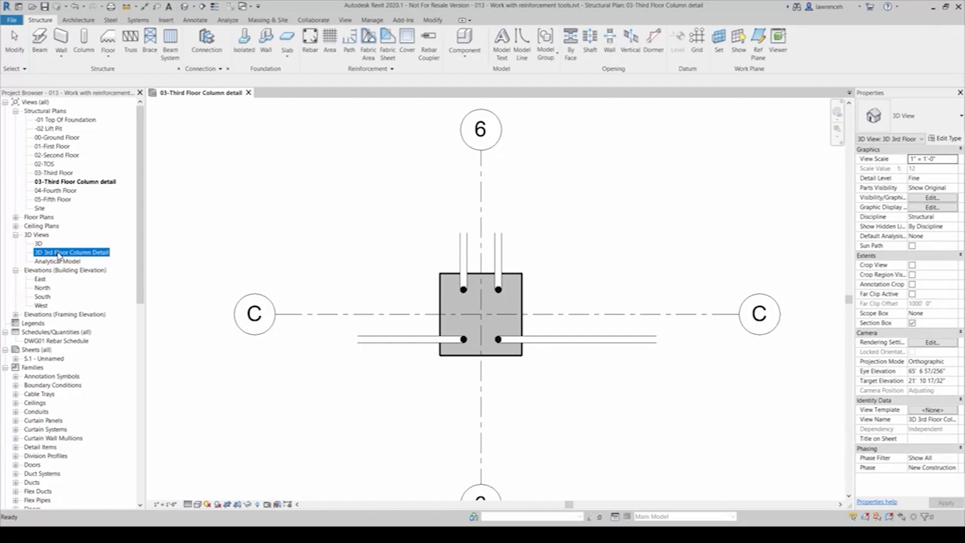
double_click(58, 253)
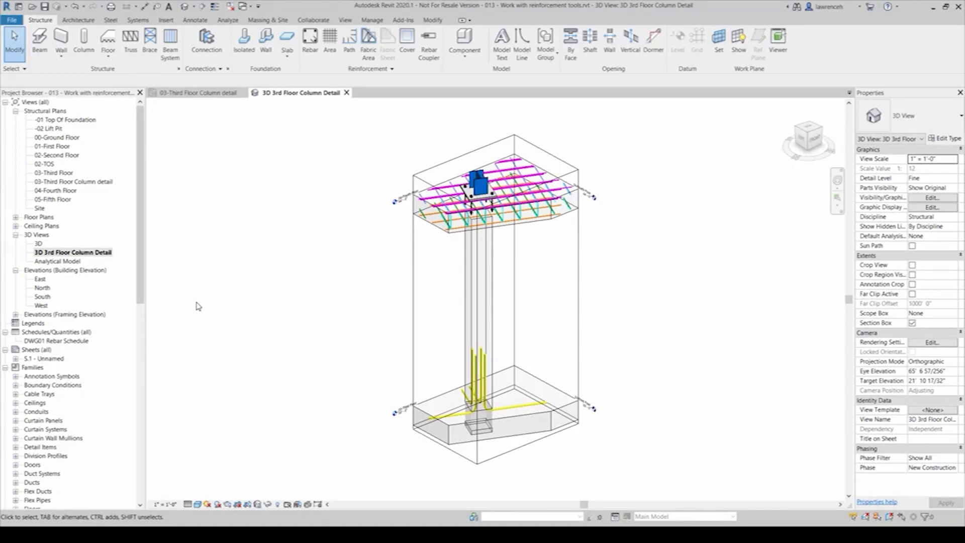
key("w")
key("t")
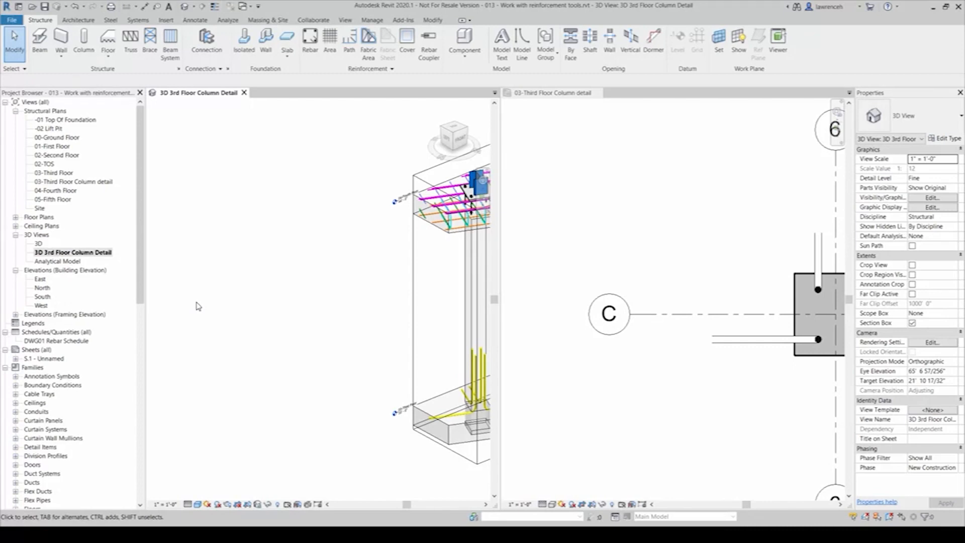
key("z")
key("a")
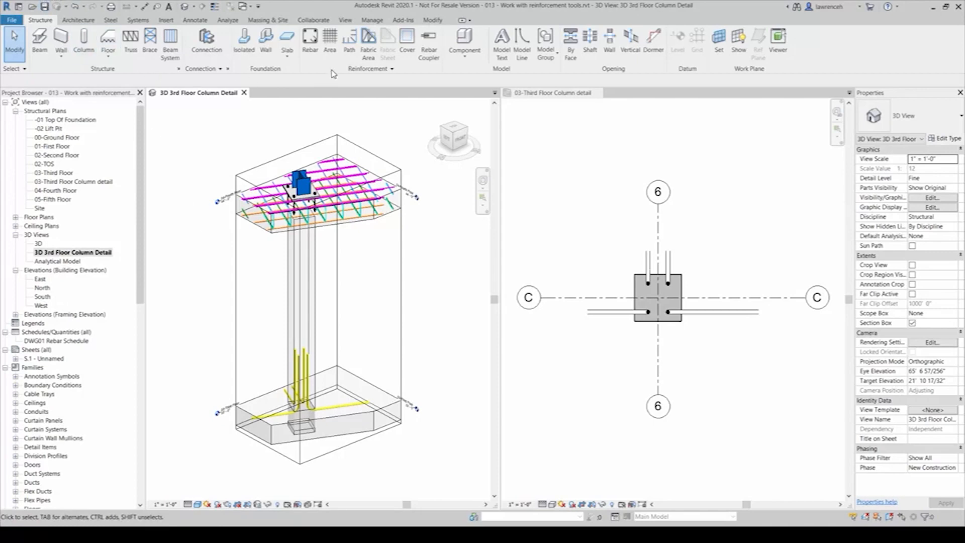
Set the whole concrete column's rebar cover to Interior (shells) - #6 to #18, 0' 0 3/4".
left_click(403, 56)
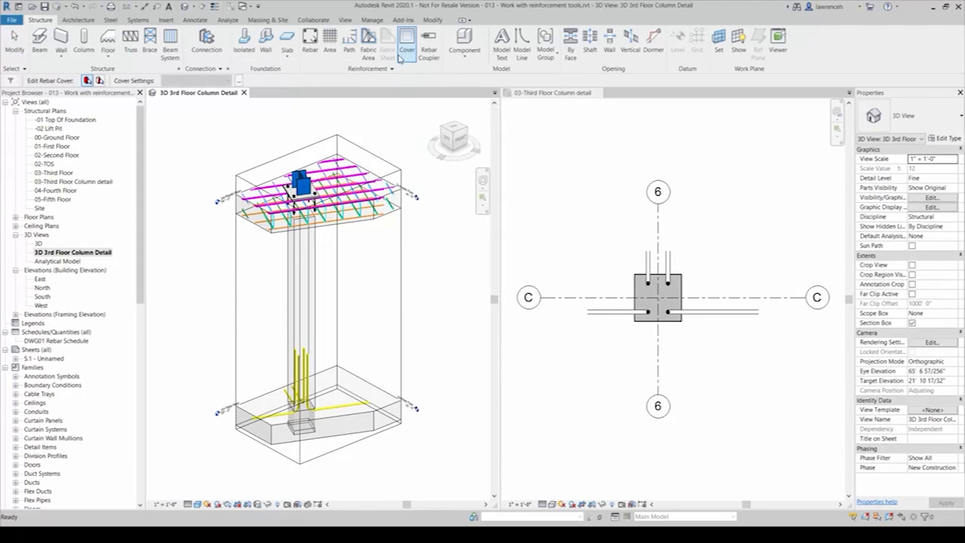
scroll(652, 290, "up", 5)
left_click(601, 190)
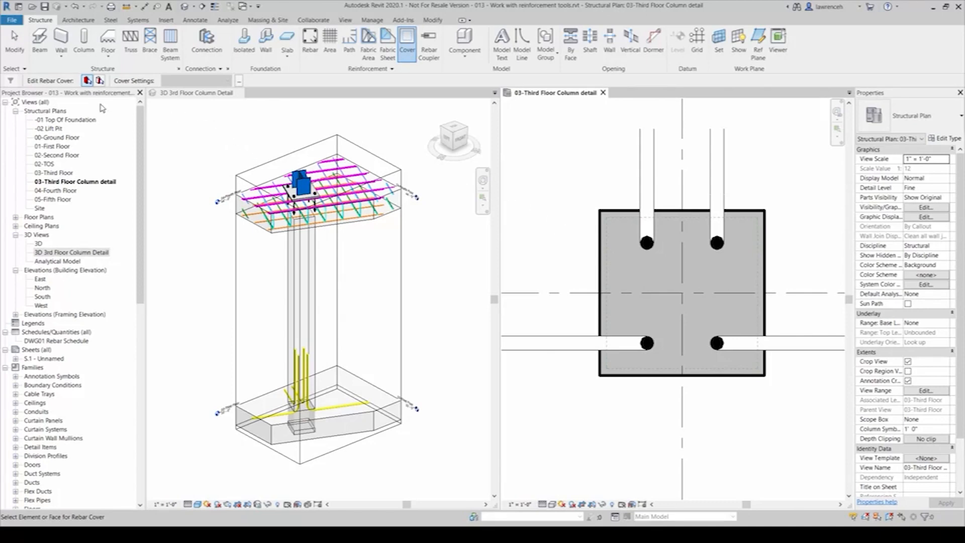
left_click(89, 81)
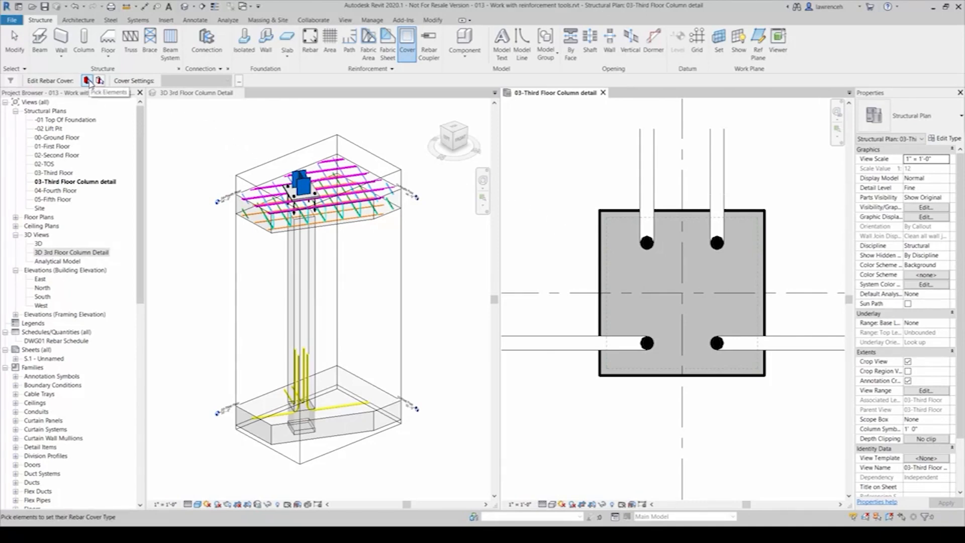
left_click(99, 81)
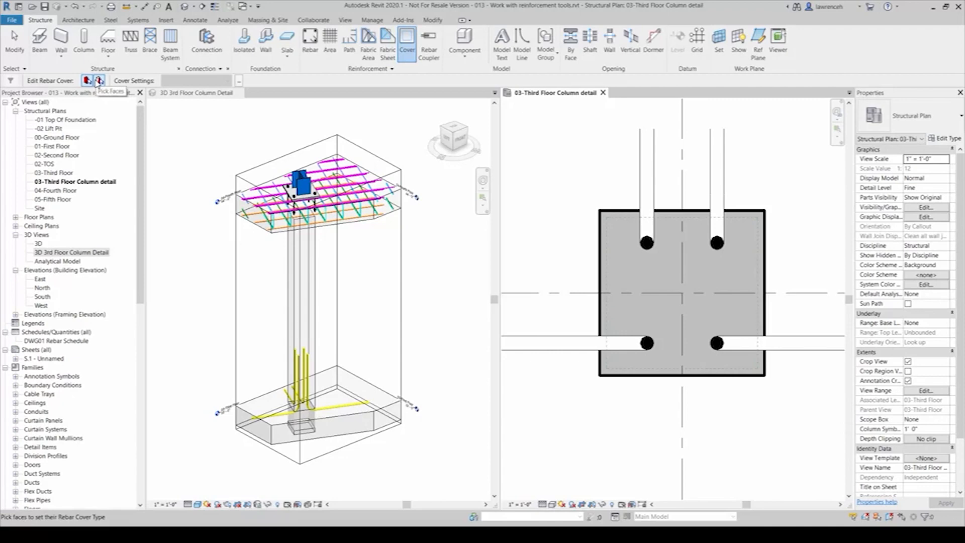
left_click(88, 81)
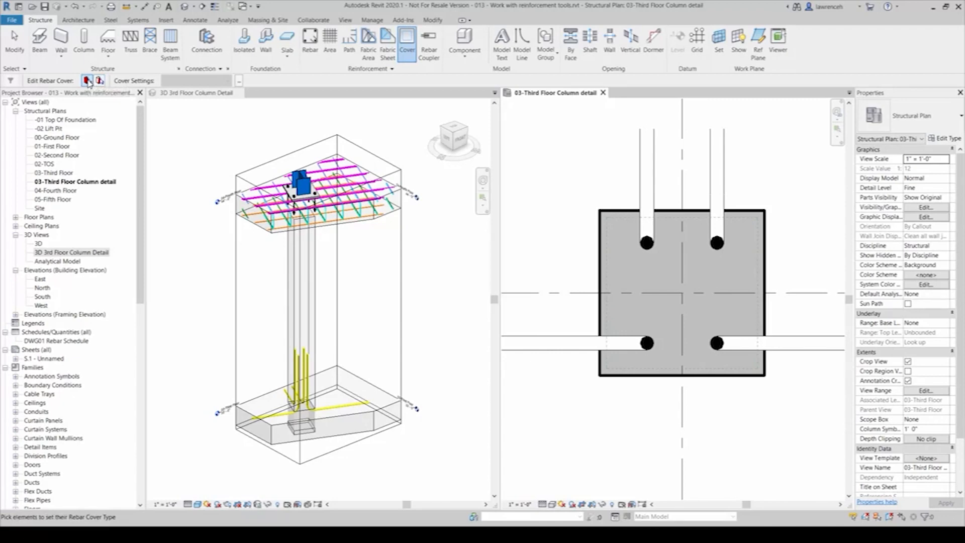
left_click(634, 216)
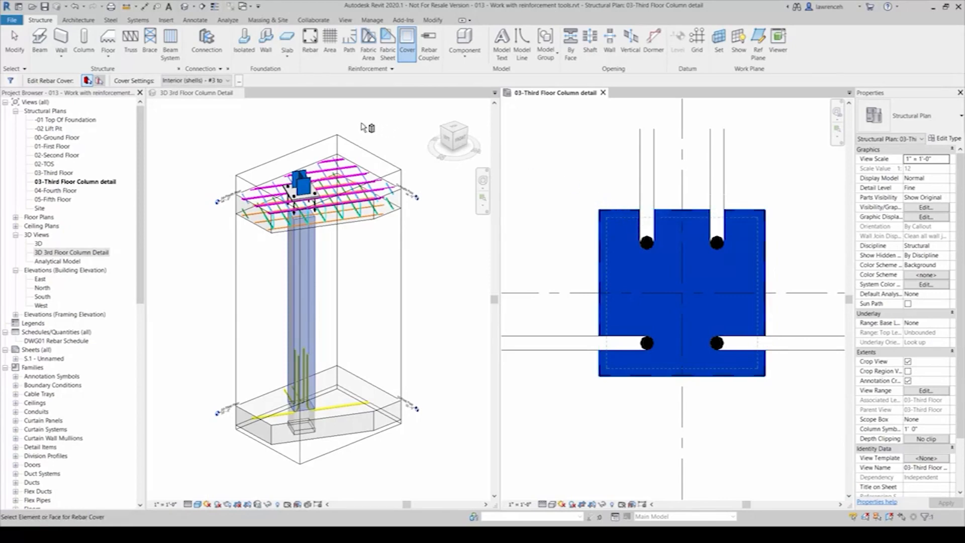
left_click(228, 82)
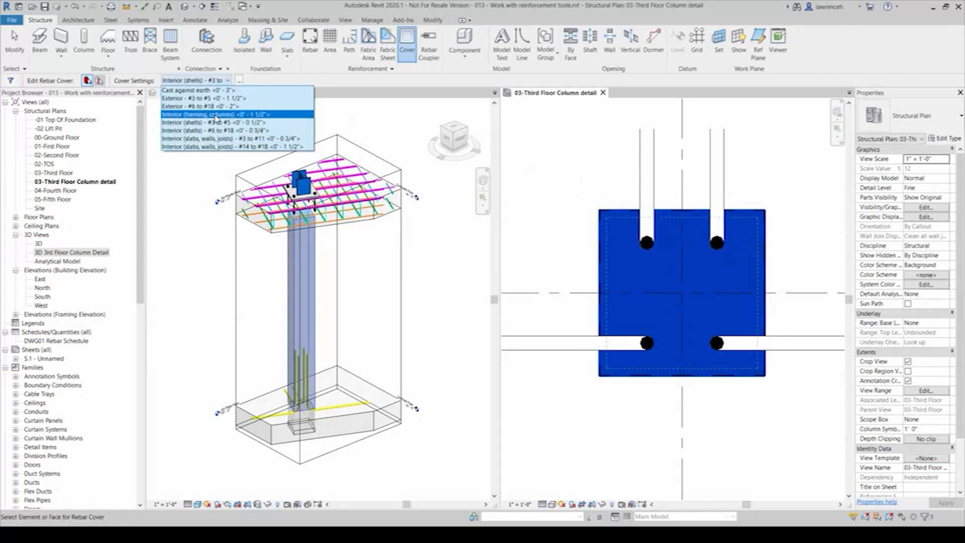
left_click(217, 131)
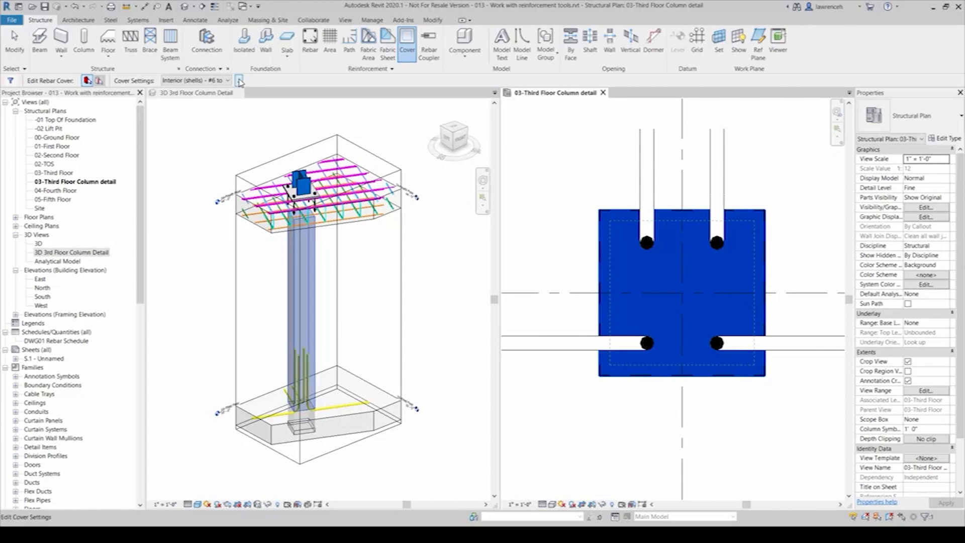
Review the project's rebar cover settings, cancel without editing them, and end the cover command.
left_click(240, 81)
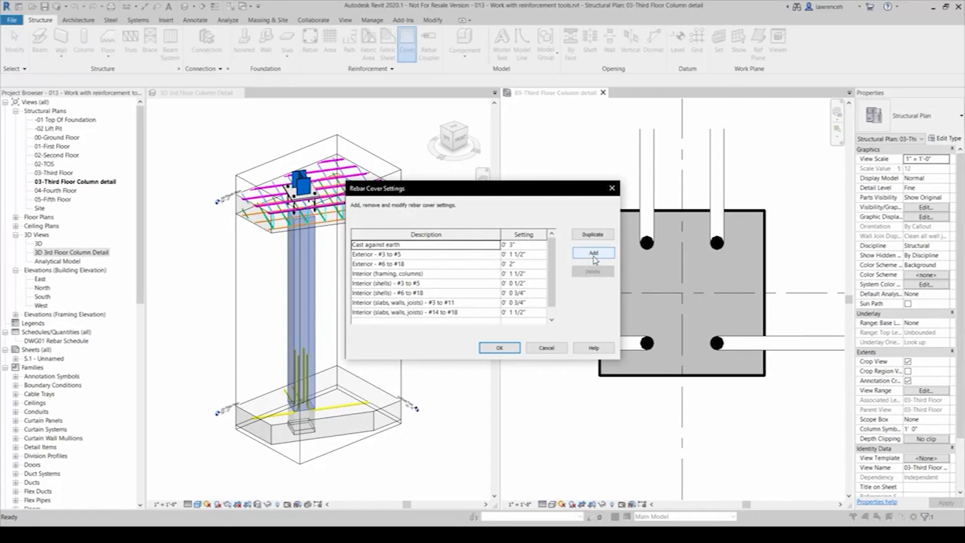
left_click(555, 349)
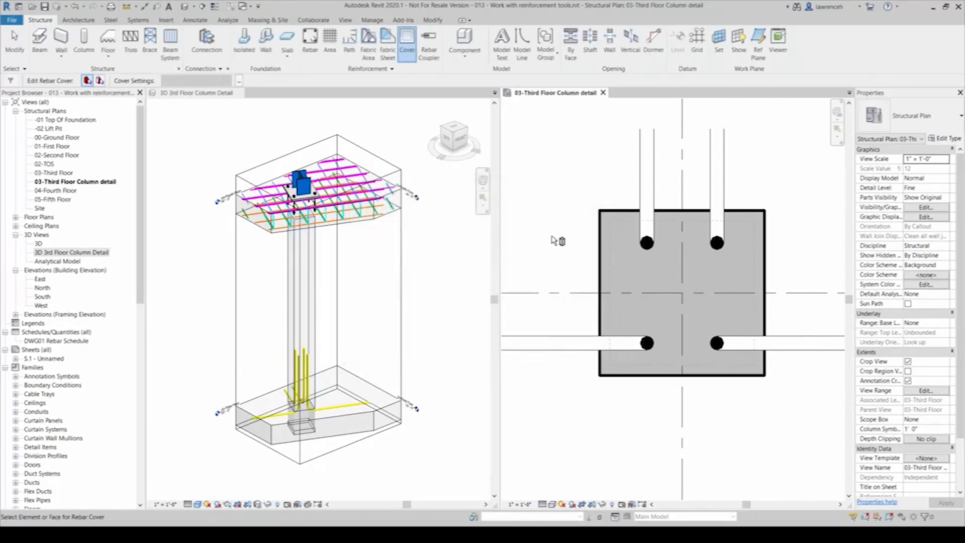
left_click(15, 58)
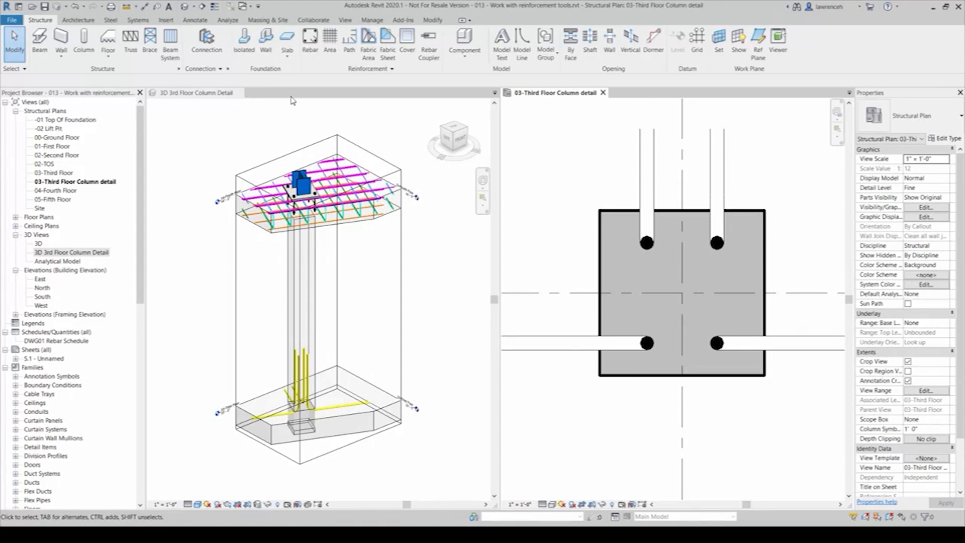
Set up rebar placement with shape T1 on the current work plane, oriented parallel to the work plane.
left_click(310, 45)
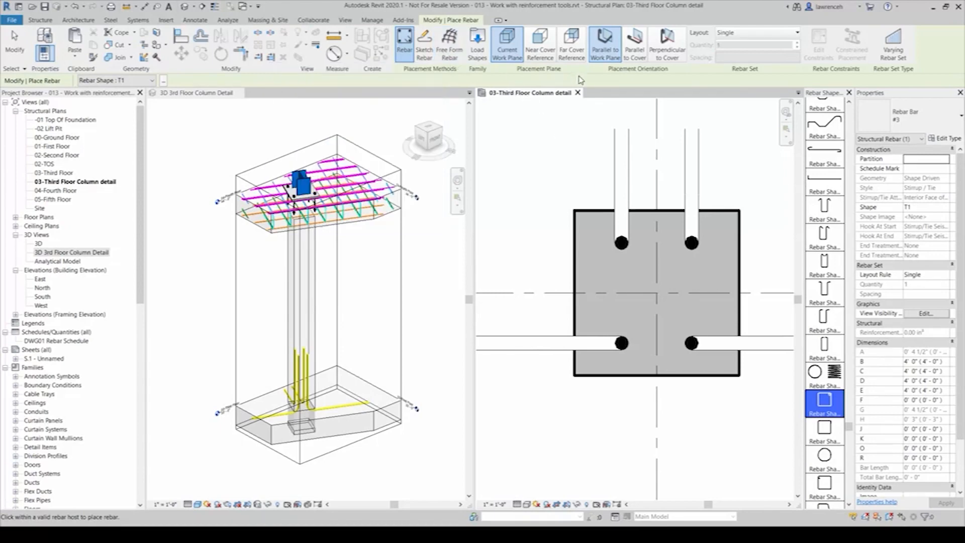
left_click(519, 53)
left_click(634, 46)
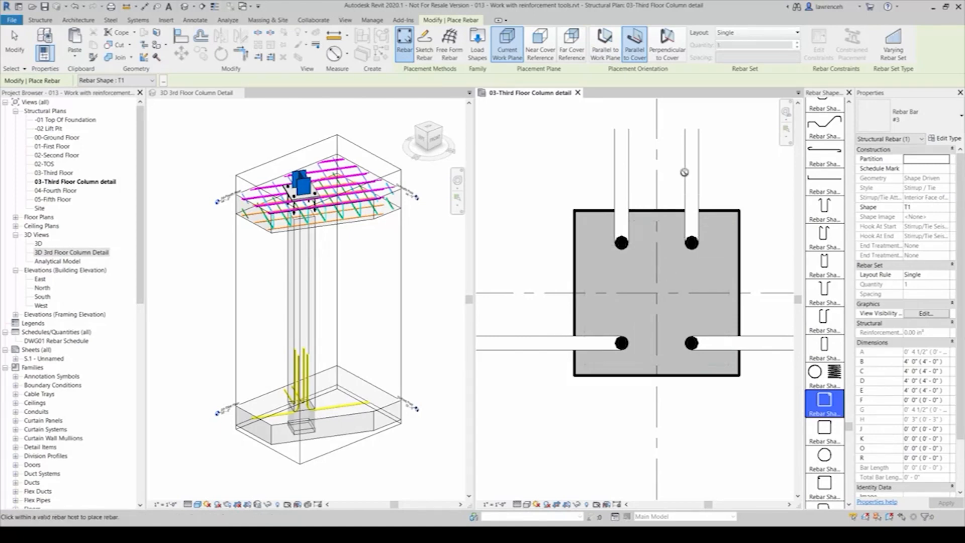
left_click(667, 45)
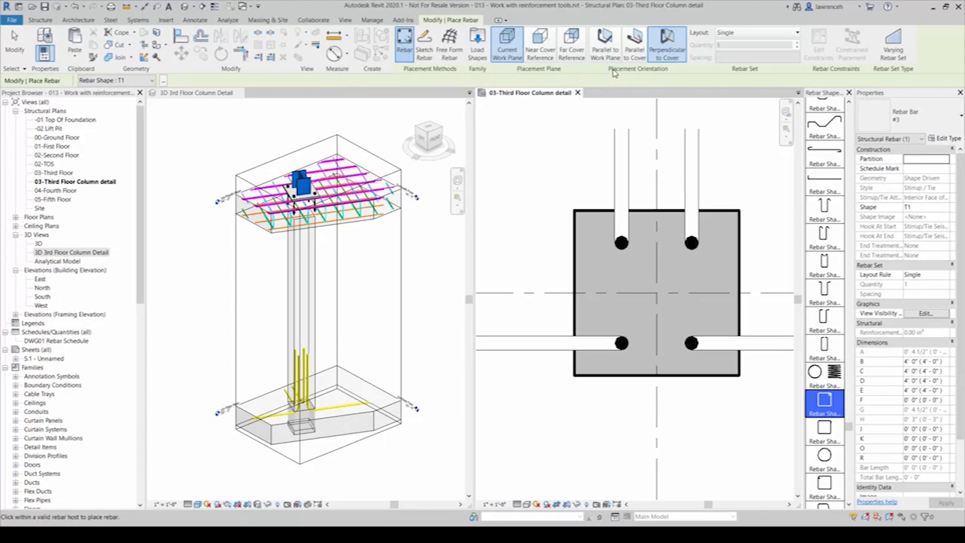
left_click(606, 44)
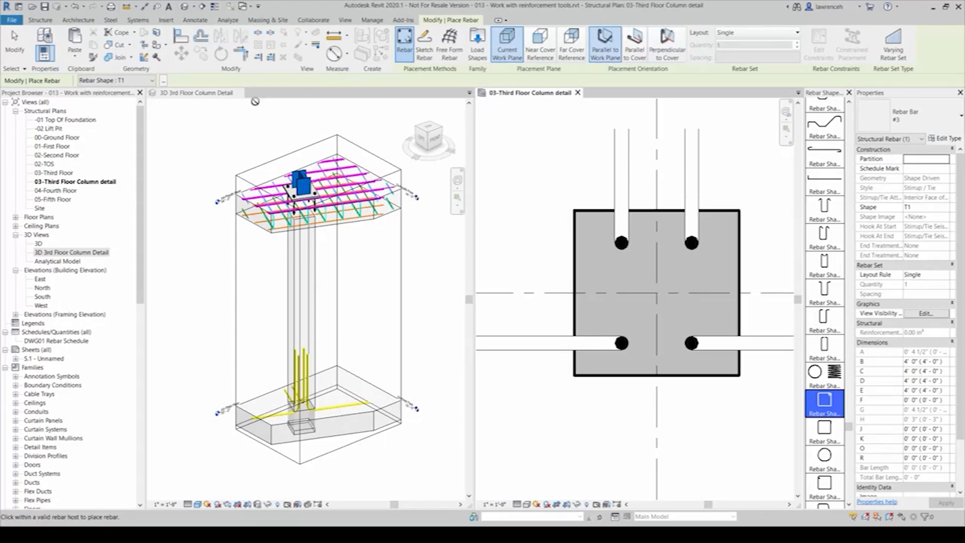
left_click(152, 81)
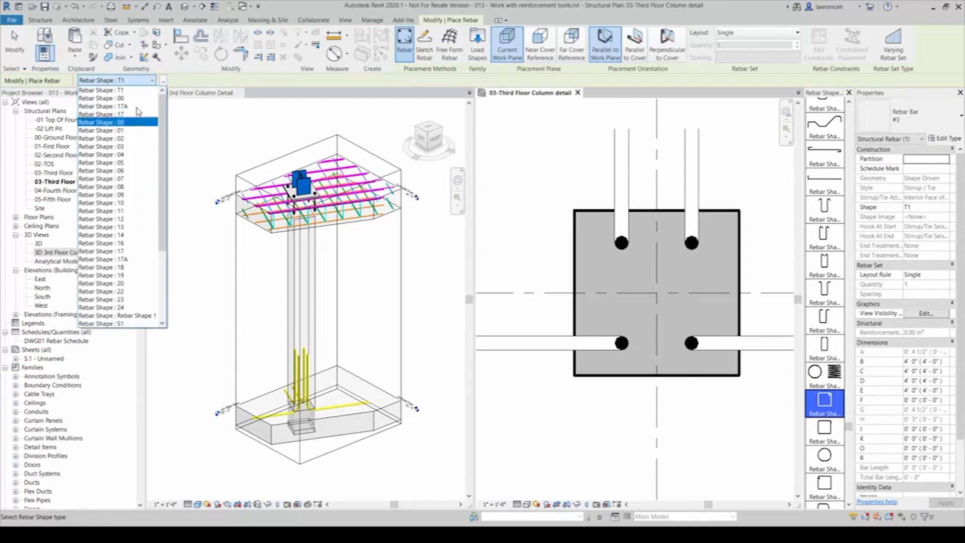
left_click(139, 82)
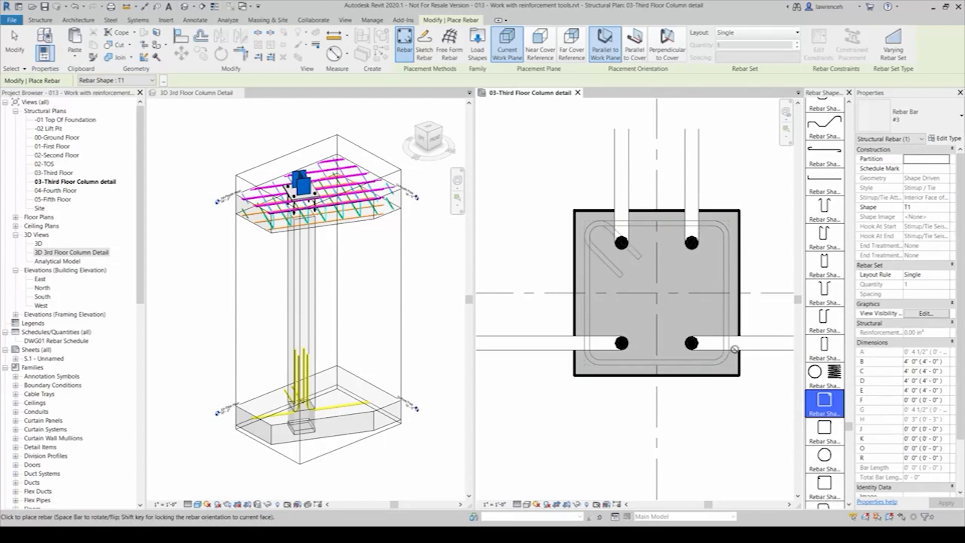
Place a #3 T1 stirrup inside the column section, rotated so its hooks wrap the upper-right bar, and end placement.
left_click(937, 114)
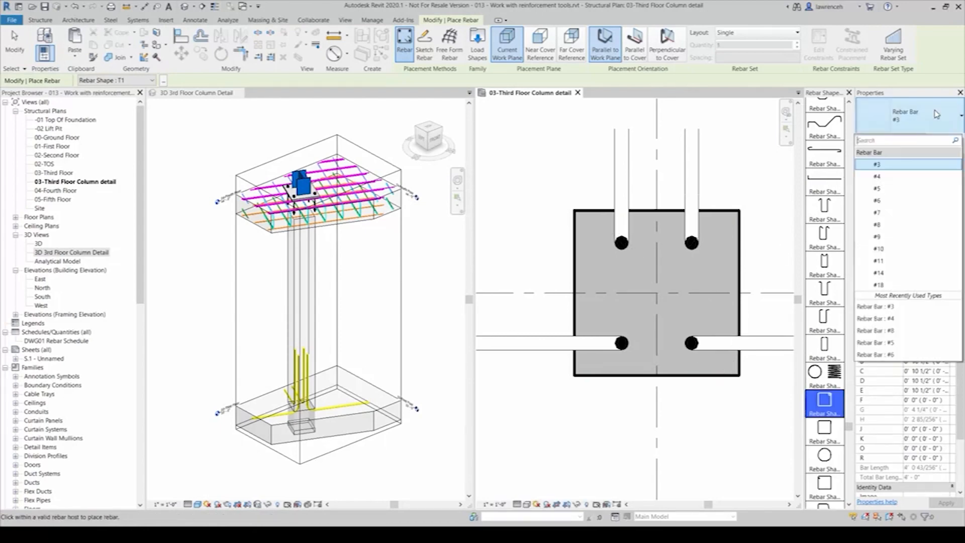
left_click(889, 201)
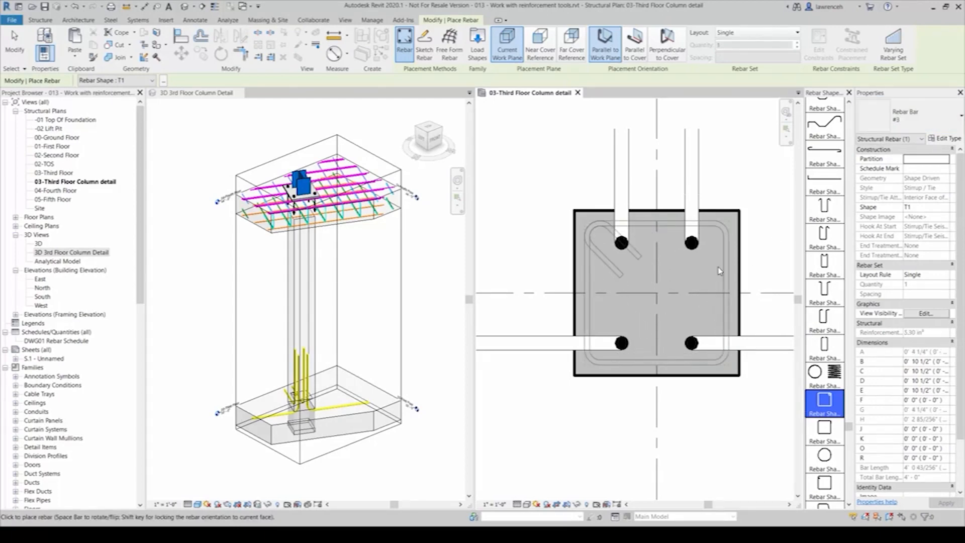
key("space")
key("space")
key("space")
key("space")
key("space")
key("space")
key("space")
left_click(719, 271)
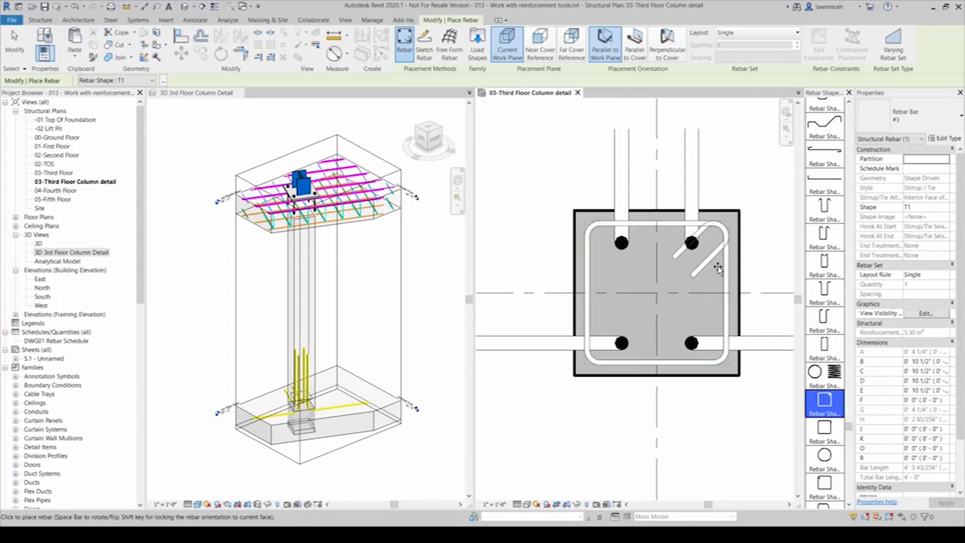
key("Escape")
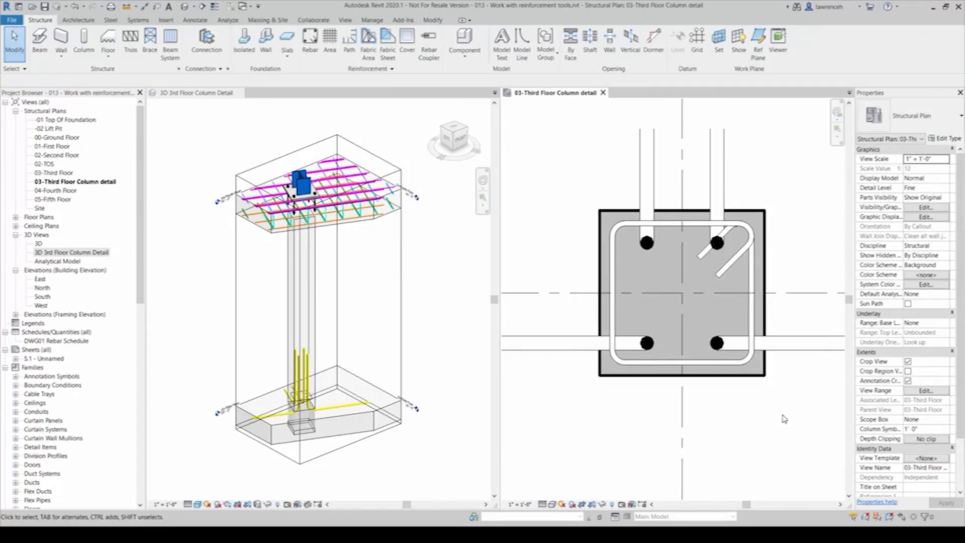
Change the shape of the column's new stirrup to T2.
left_click(753, 231)
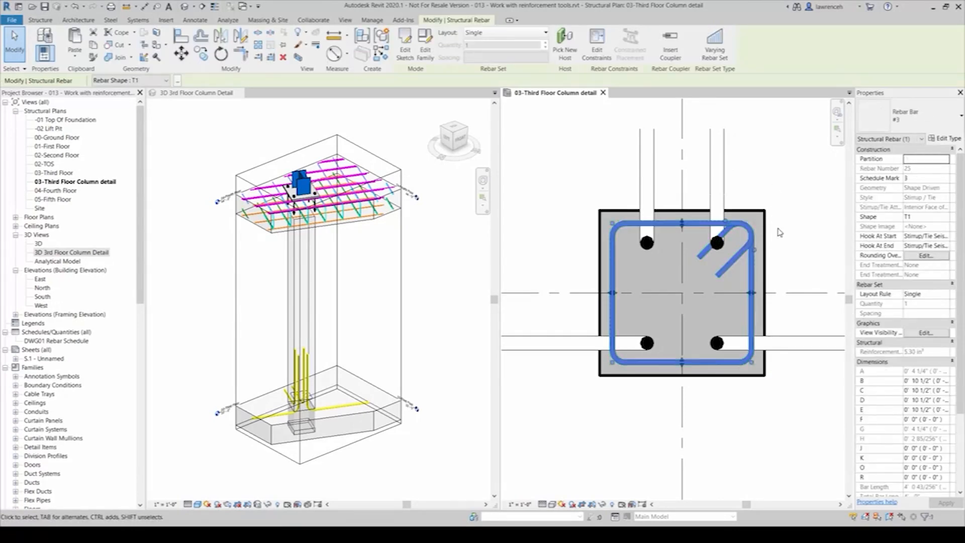
left_click(925, 217)
left_click(946, 216)
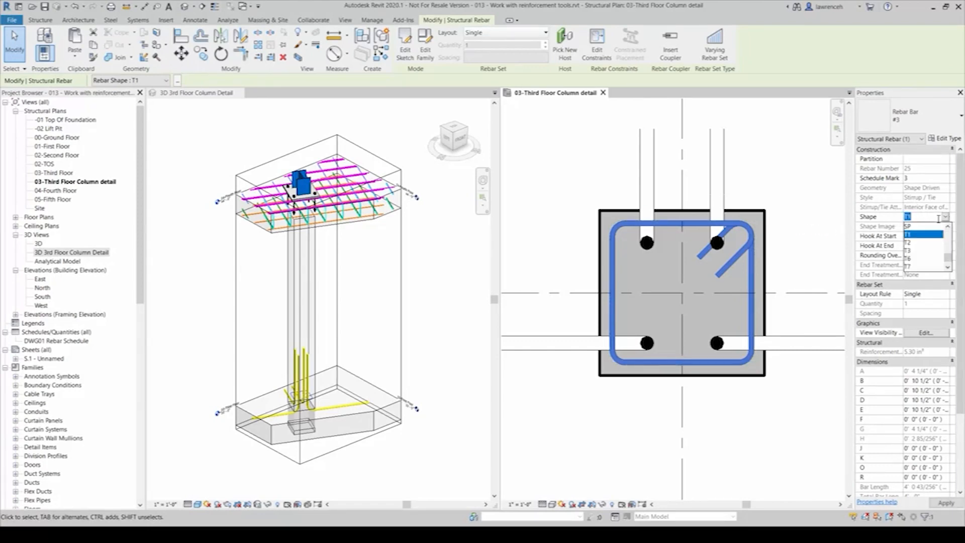
left_click(917, 243)
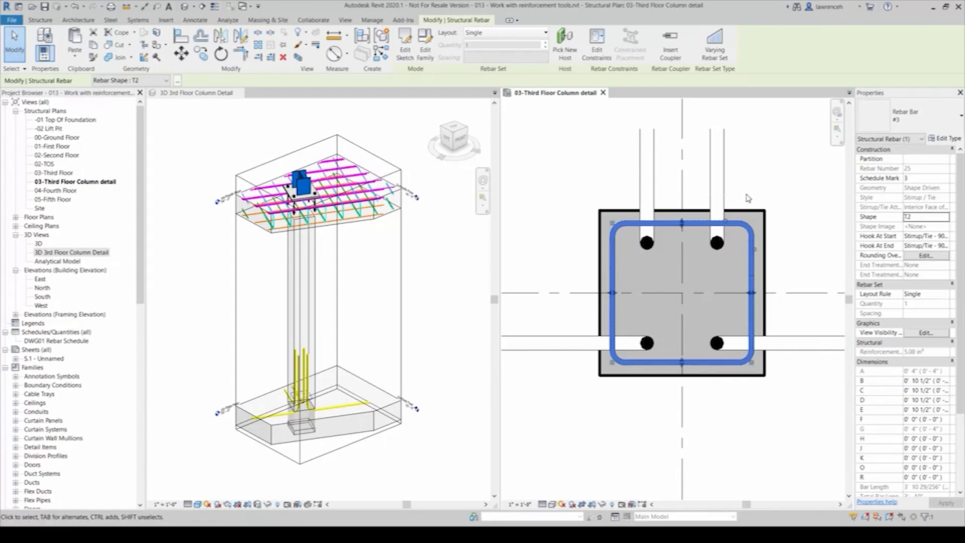
Set the column stirrup's view visibility to show as solid in the 3D 3rd Floor Column Detail view.
scroll(304, 404, "up", 3)
scroll(305, 408, "up", 5)
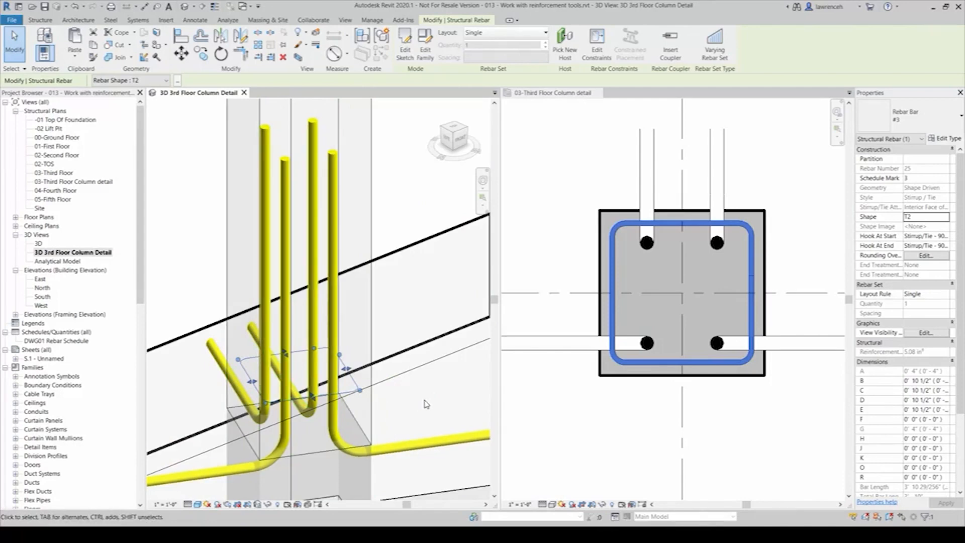
middle_click_drag(432, 407, 453, 391)
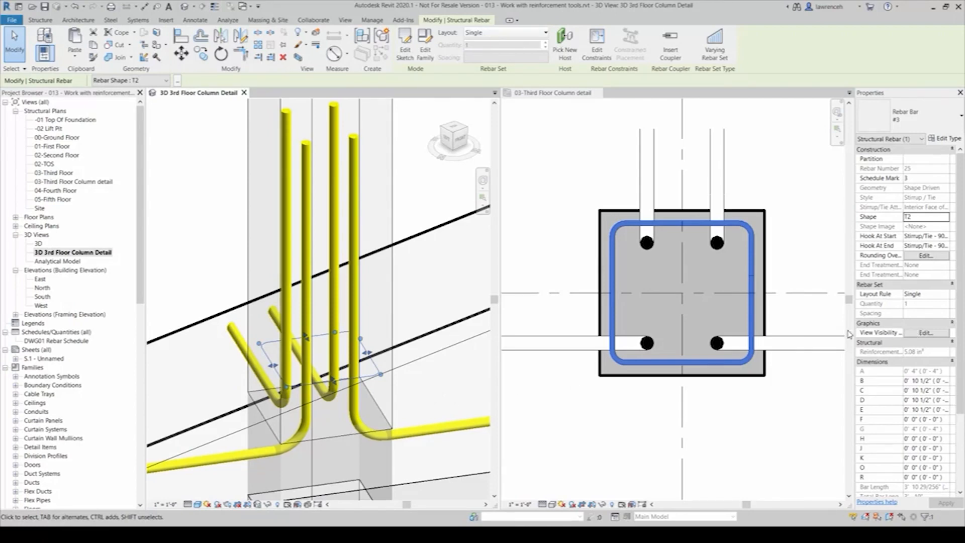
left_click(925, 333)
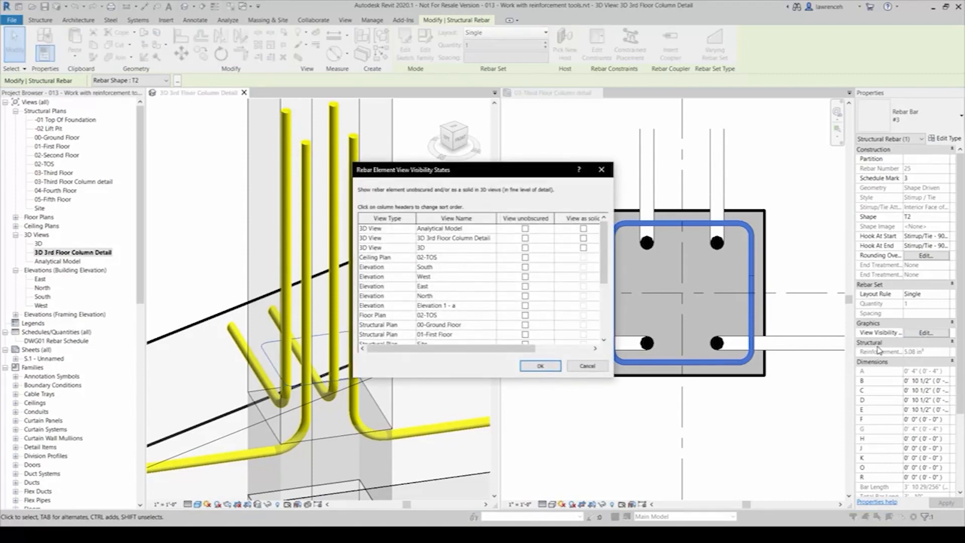
left_click(396, 238)
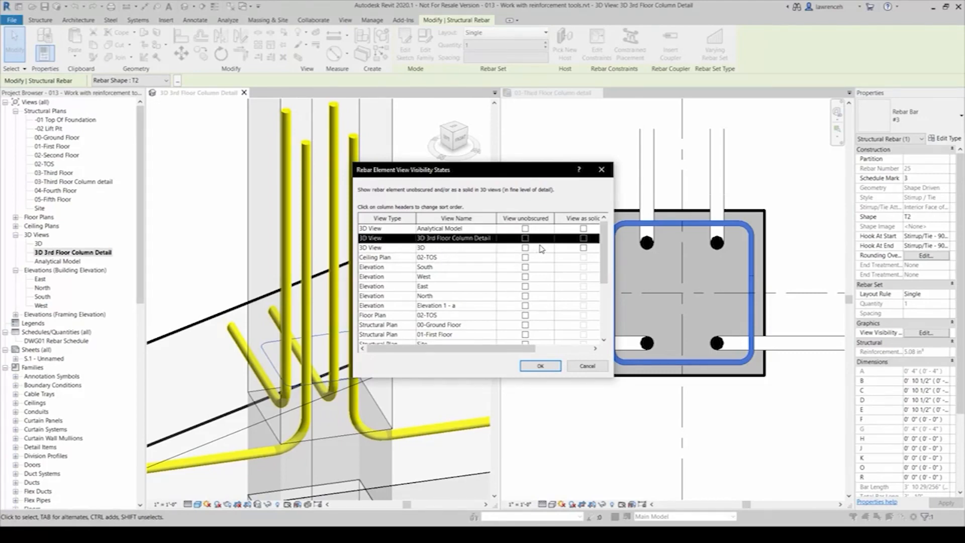
left_click(583, 239)
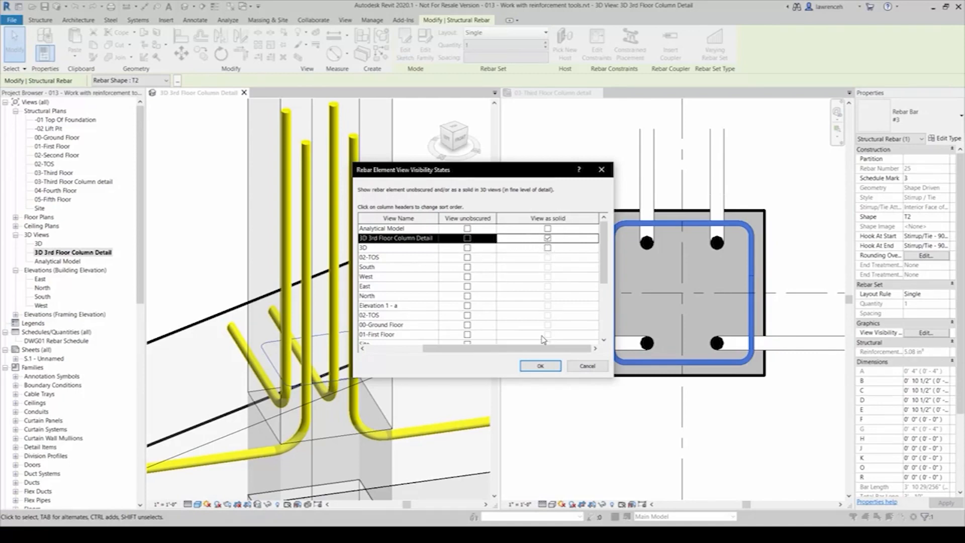
left_click(540, 365)
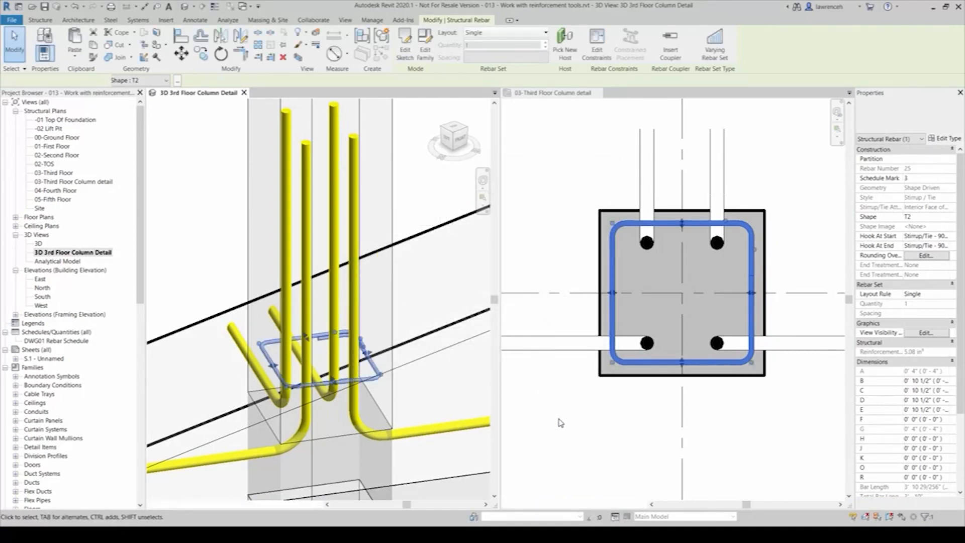
left_click(561, 423)
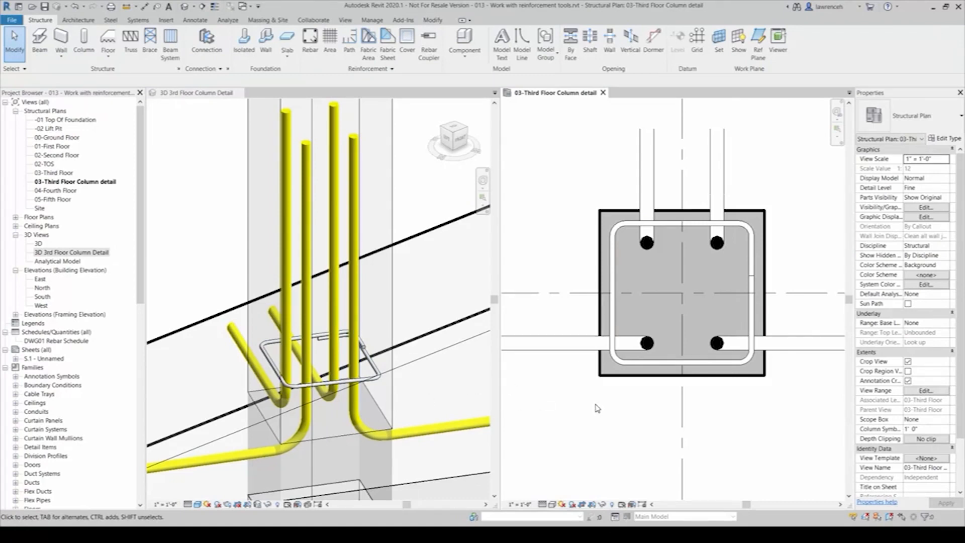
Set the column stirrup's layout to Maximum Spacing with a spacing of 6 inches.
left_click(443, 300)
scroll(435, 302, "down", 4)
middle_click_drag(441, 289, 410, 373)
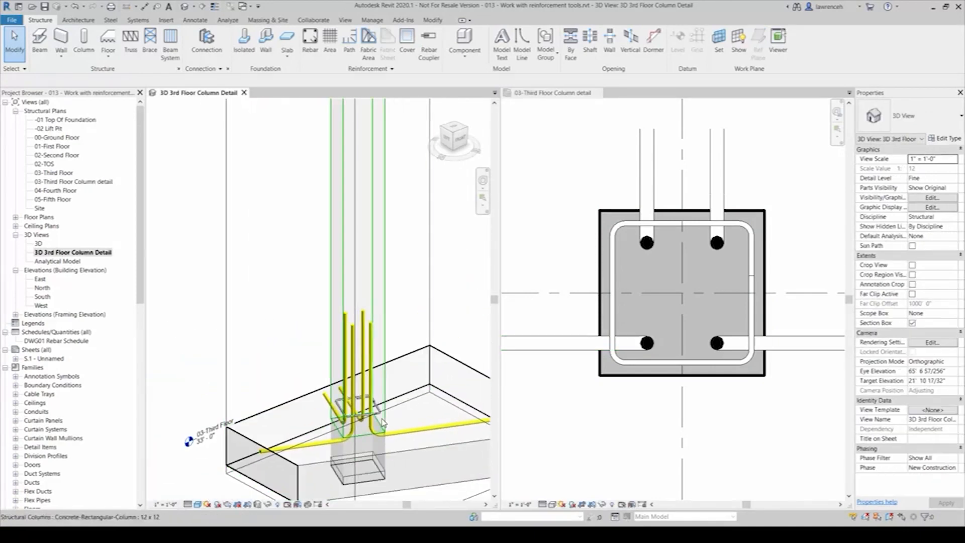
left_click(341, 405)
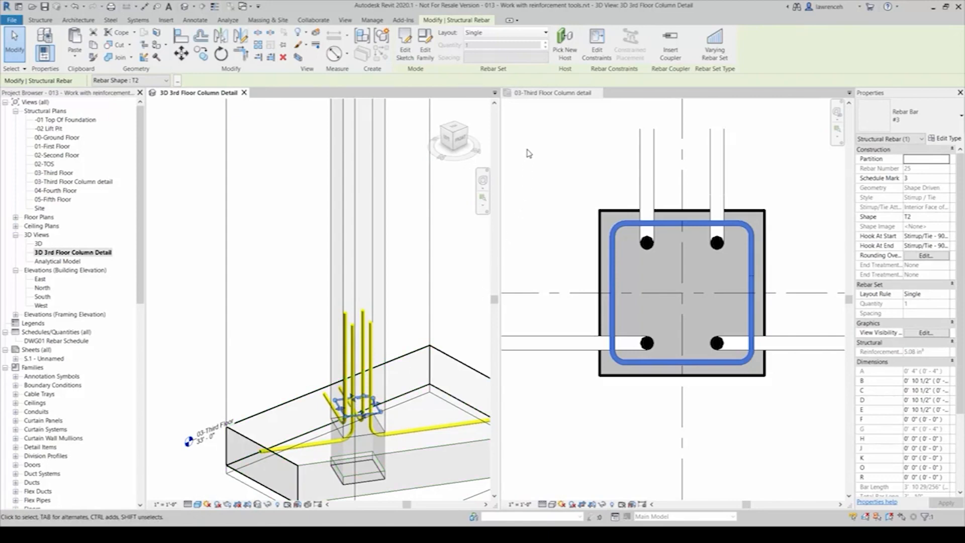
left_click(543, 34)
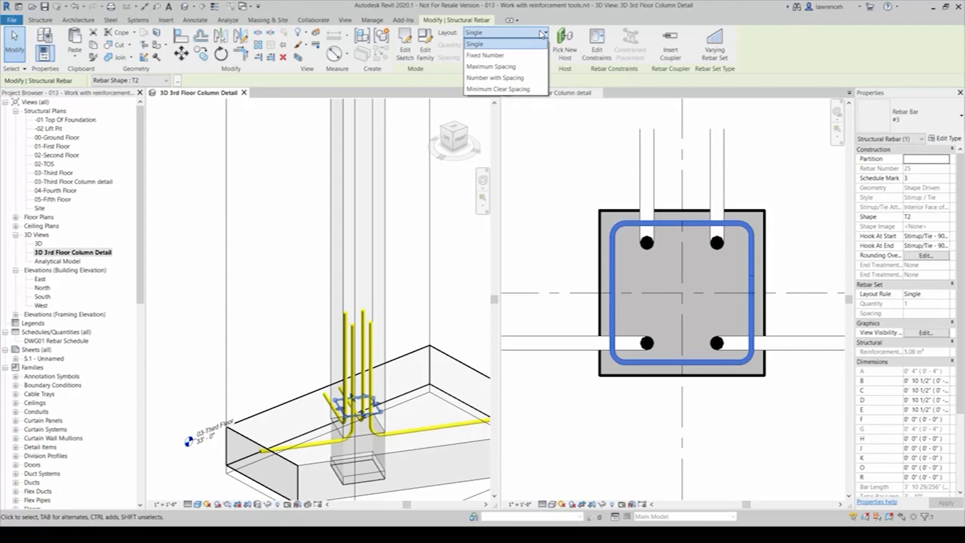
left_click(512, 68)
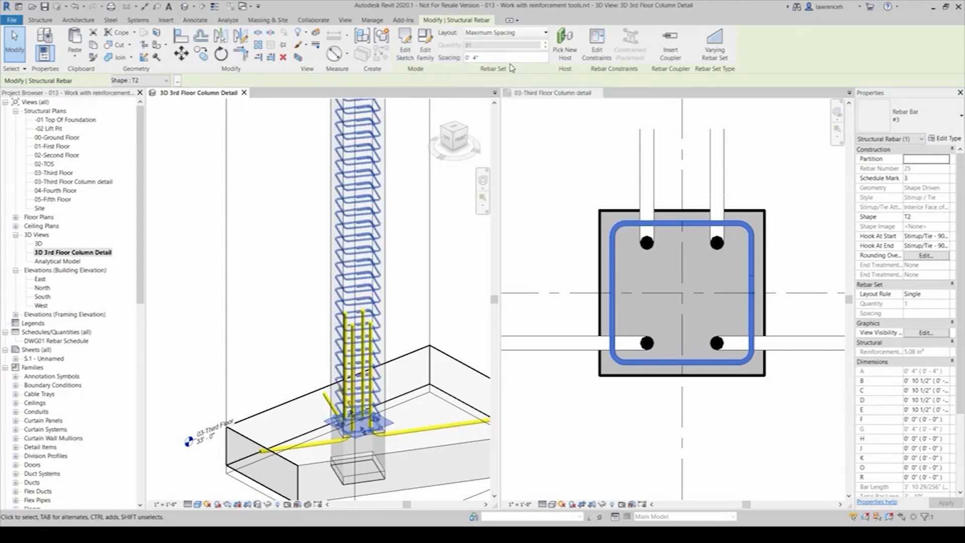
double_click(490, 59)
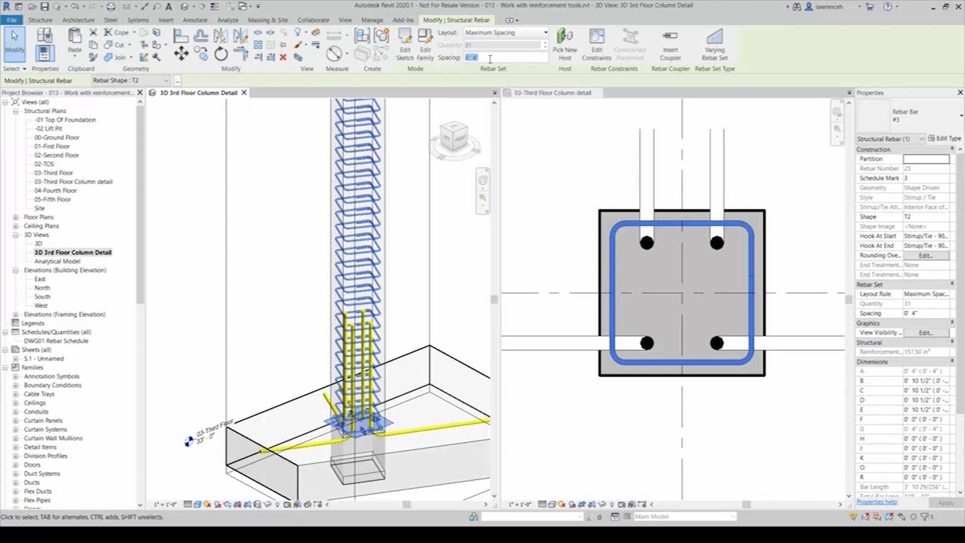
type("6")
key("Return")
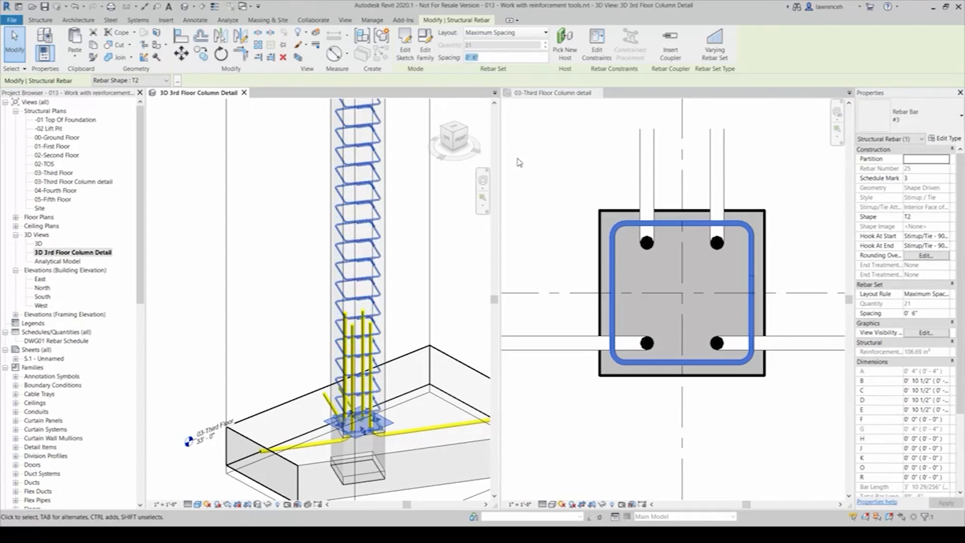
Shorten the column's stirrup set by lowering its upper end to just above the tops of the vertical starter bars.
middle_click_drag(401, 290, 401, 251)
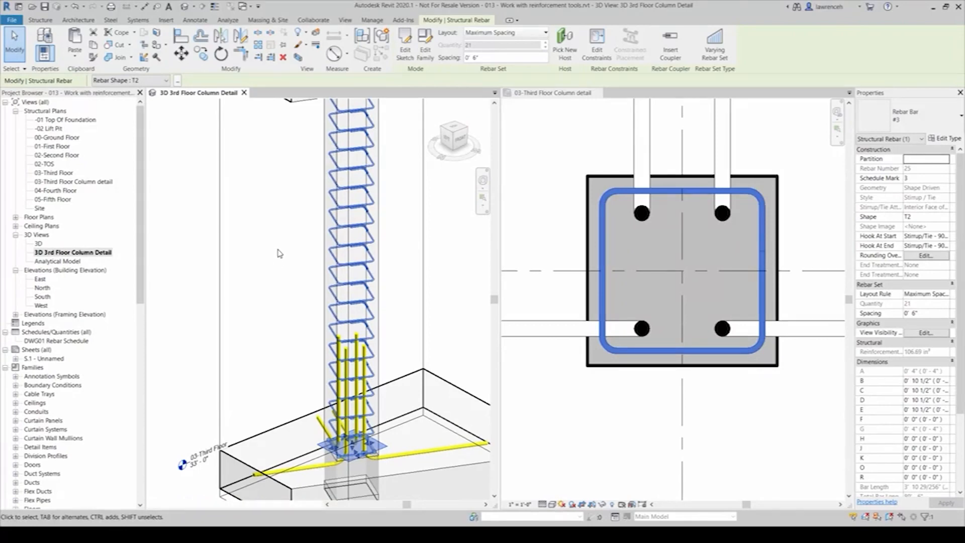
scroll(280, 252, "down", 1)
middle_click_drag(290, 221, 306, 286)
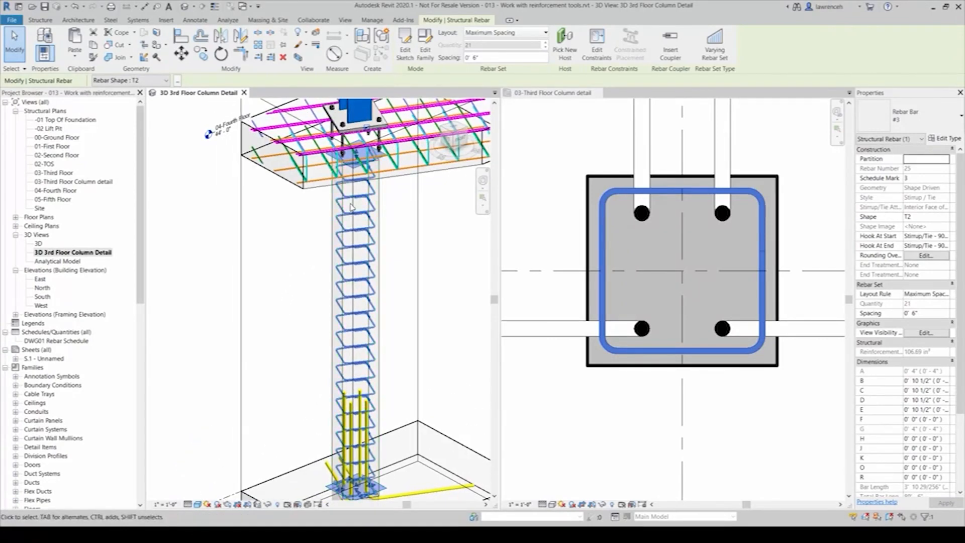
left_click_drag(356, 163, 356, 380)
middle_click_drag(396, 377, 392, 332)
scroll(427, 332, "up", 2)
middle_click_drag(362, 415, 410, 259)
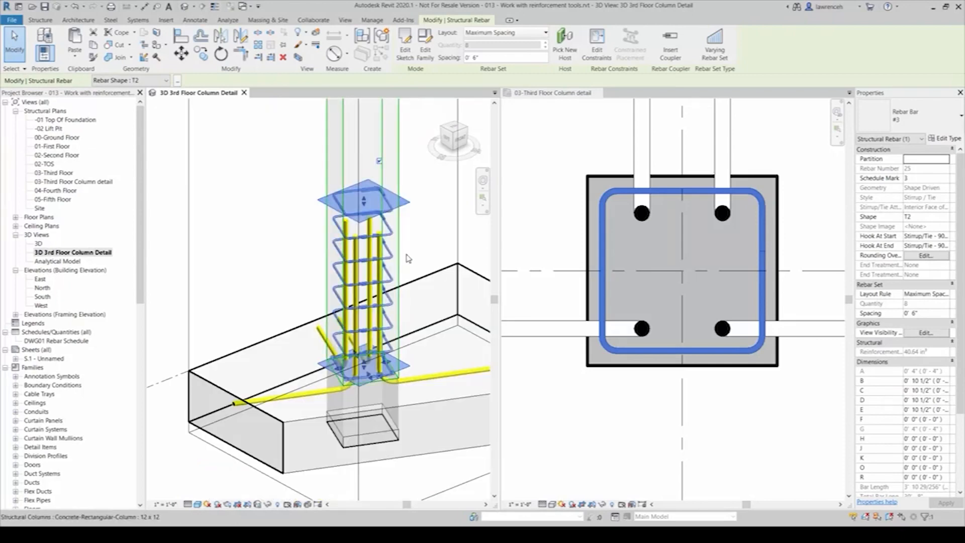
Change the stirrup set's layout rule to Fixed Number with a quantity of 8.
left_click(539, 36)
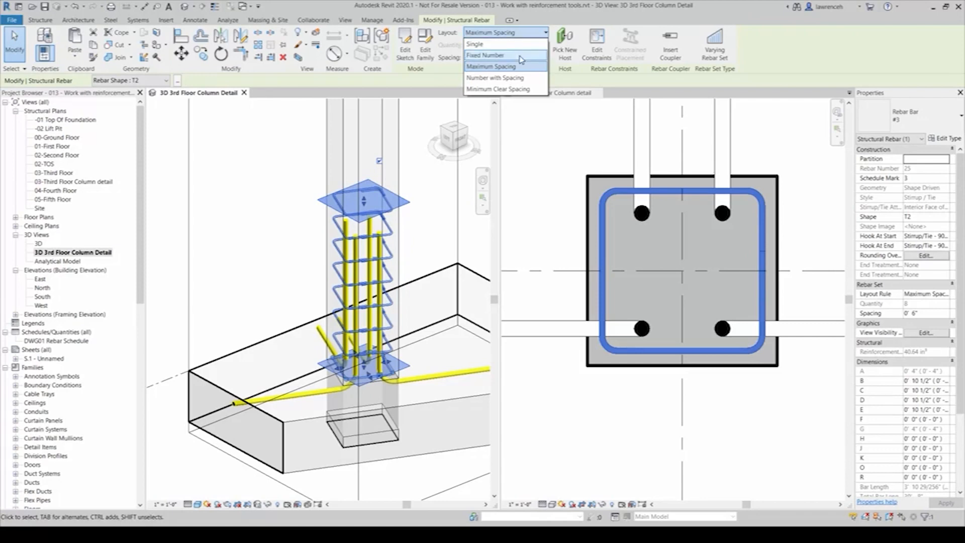
left_click(524, 78)
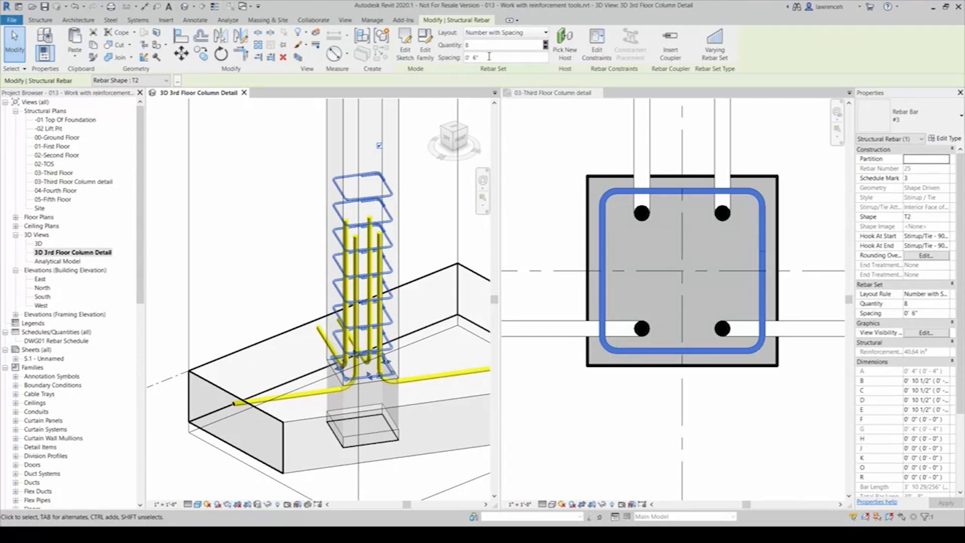
left_click(504, 33)
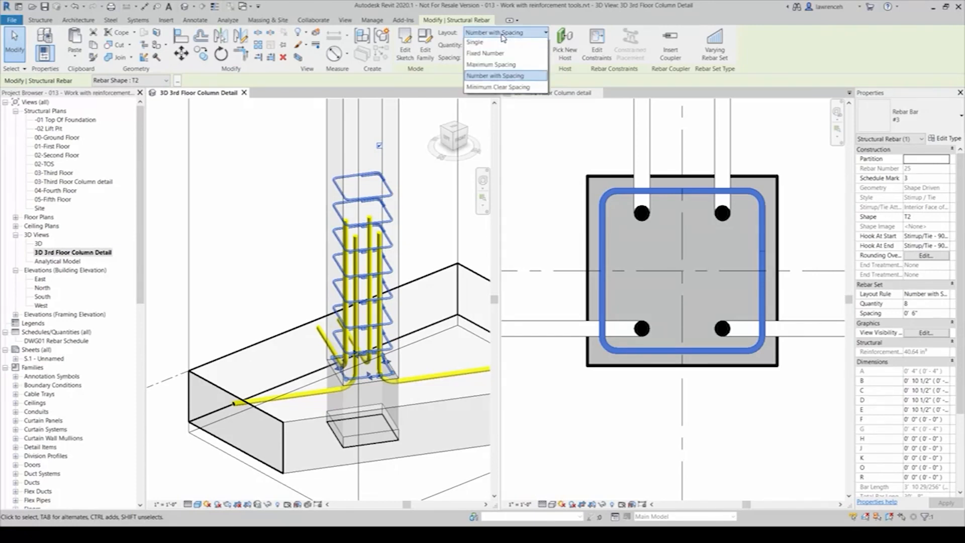
left_click(486, 55)
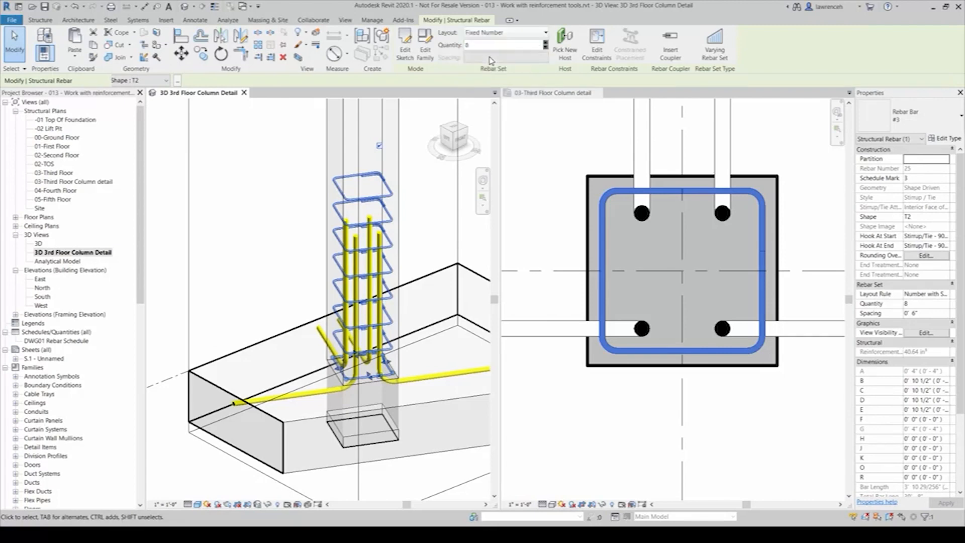
left_click(546, 48)
left_click(546, 49)
left_click(545, 49)
left_click(546, 49)
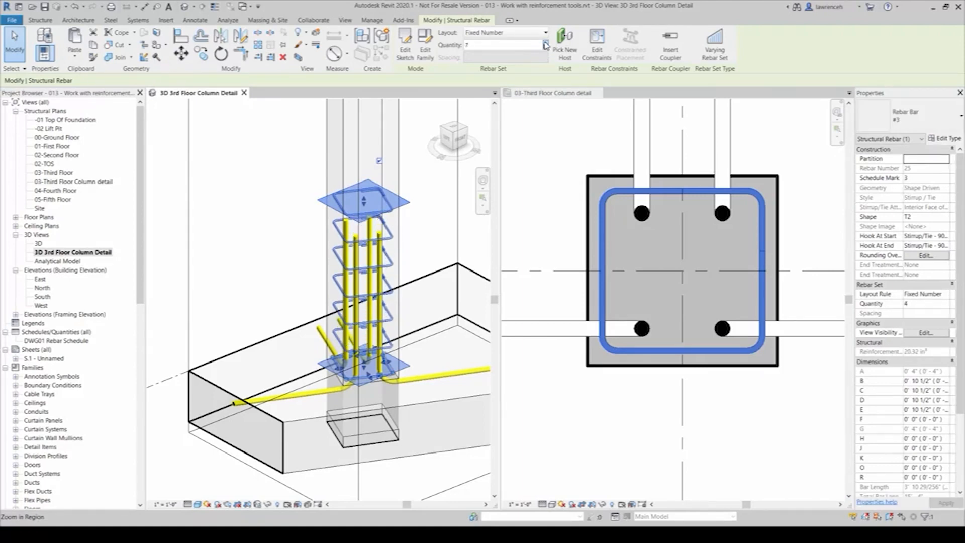
left_click(546, 45)
left_click(557, 149)
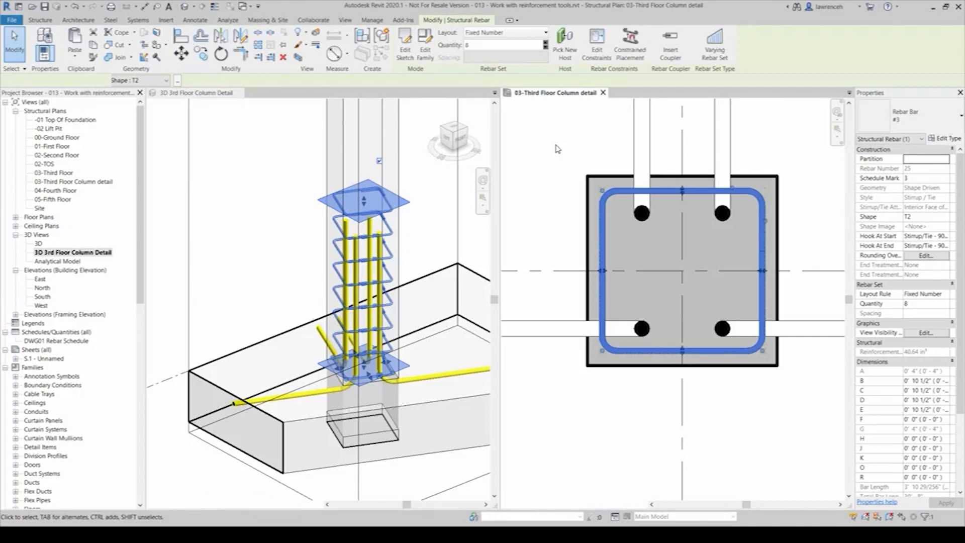
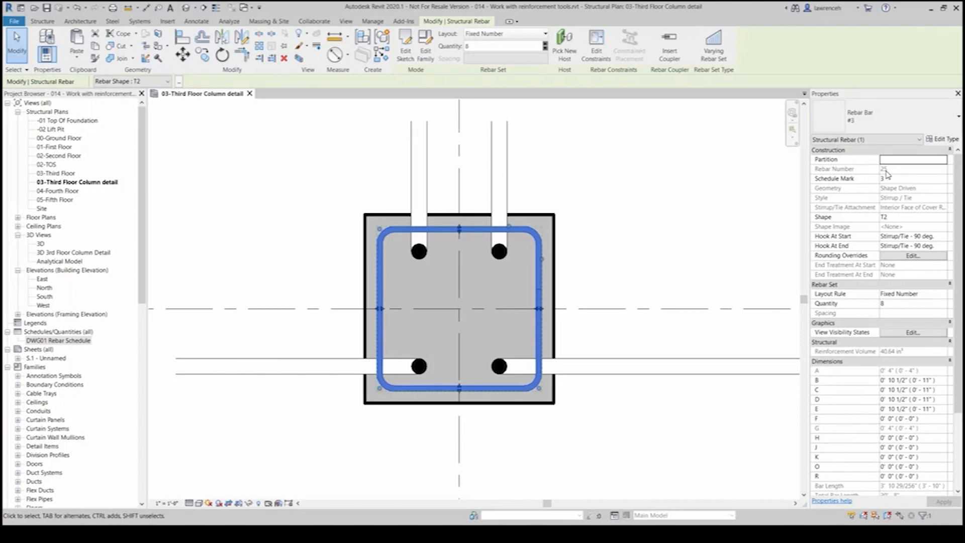
Inspect the rebar number and partition of the upper-right starter bar in the column plan.
left_click(706, 193)
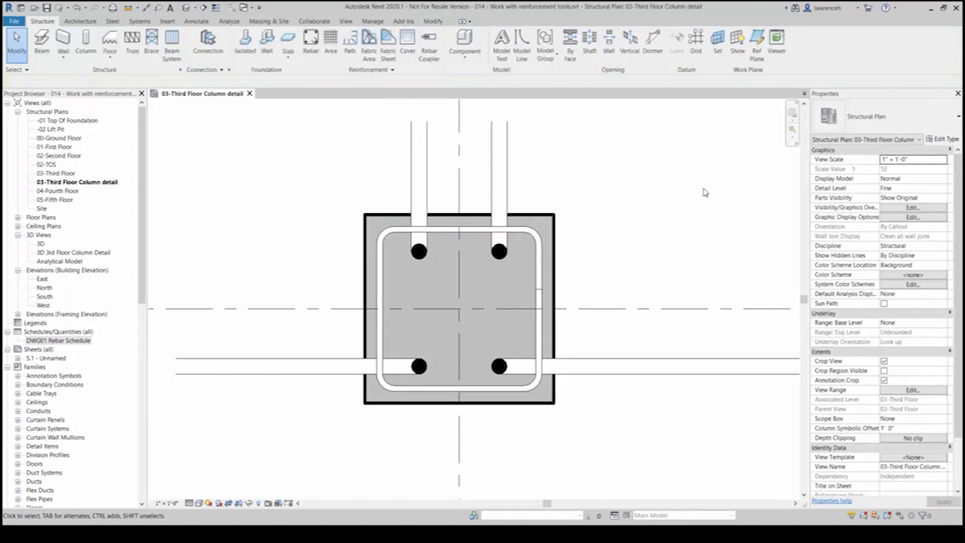
left_click(511, 194)
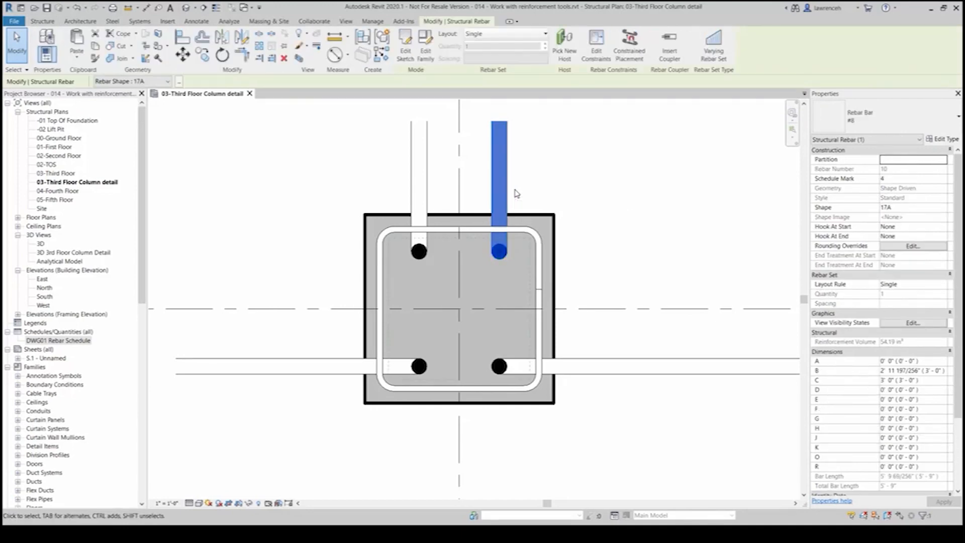
left_click(693, 200)
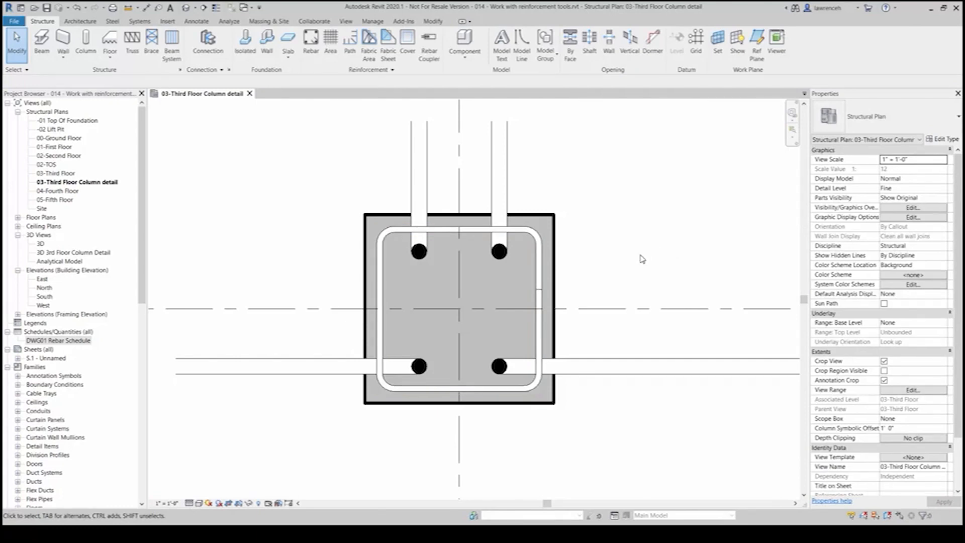
Assign the column's stirrup set to partition C1 and check its rebar number.
left_click(546, 299)
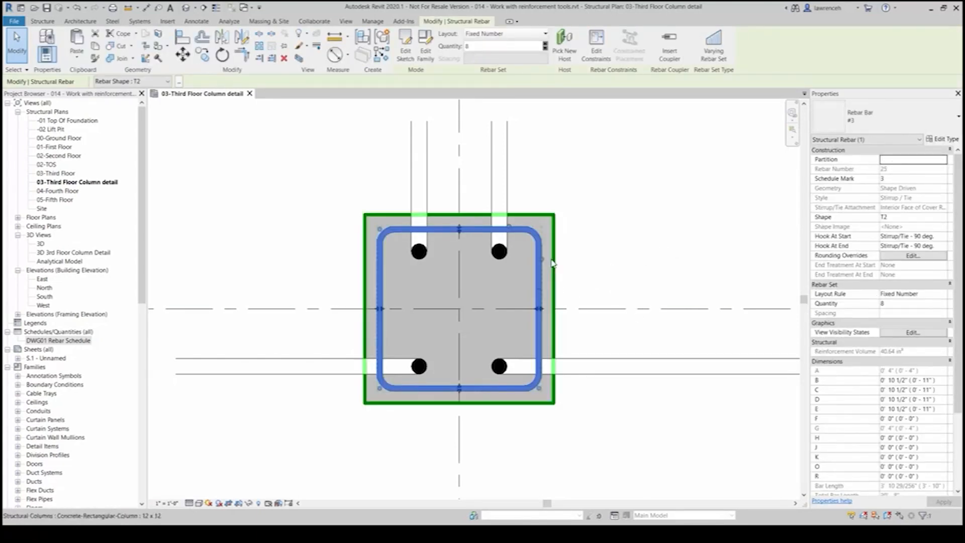
left_click(901, 161)
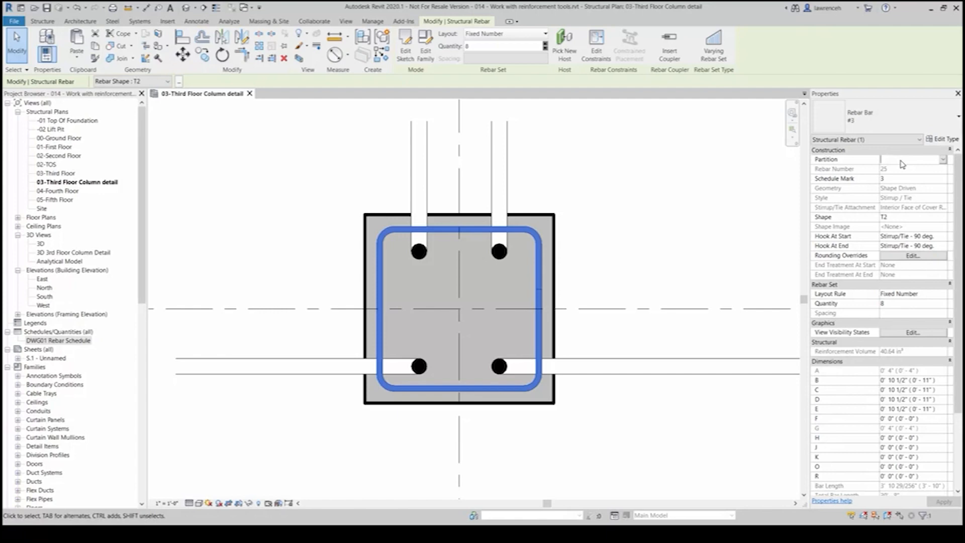
type("C1")
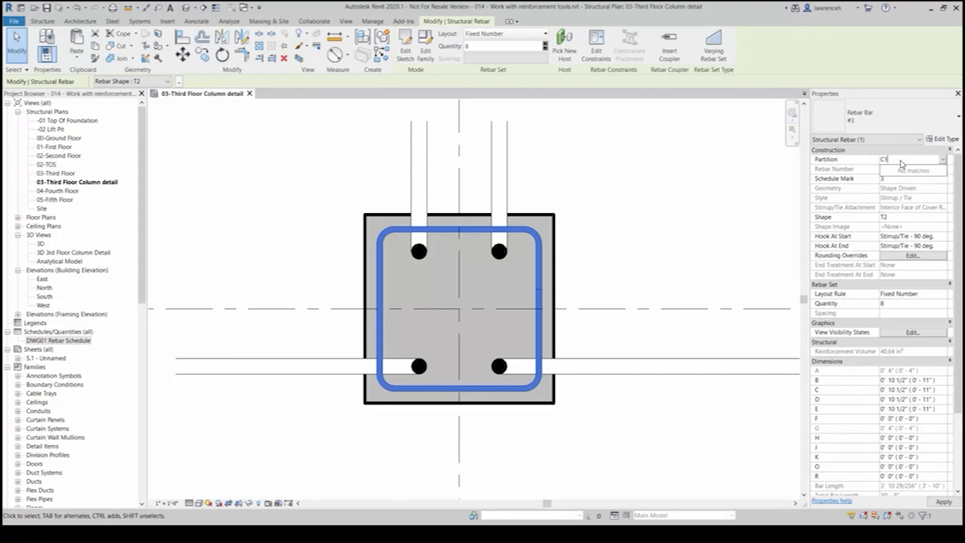
key("Return")
left_click(684, 255)
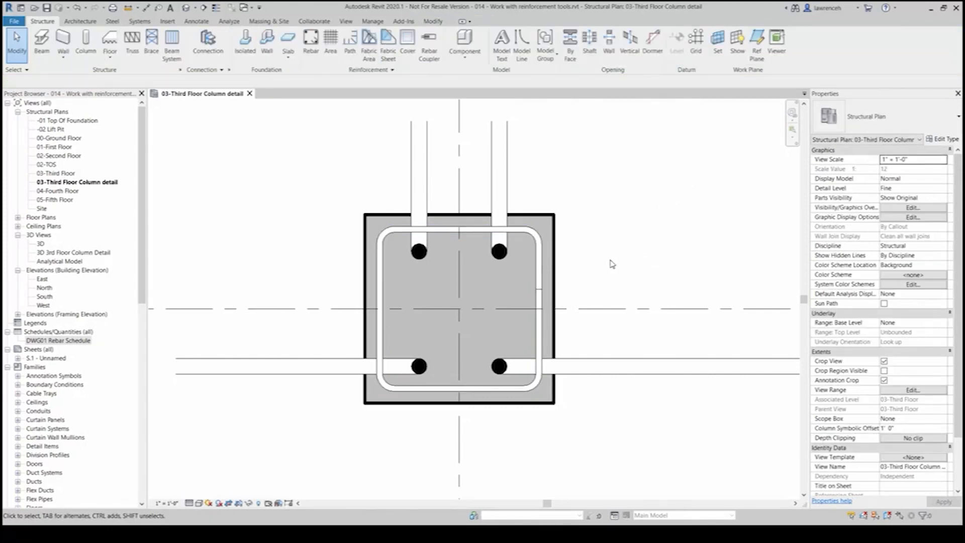
left_click(541, 288)
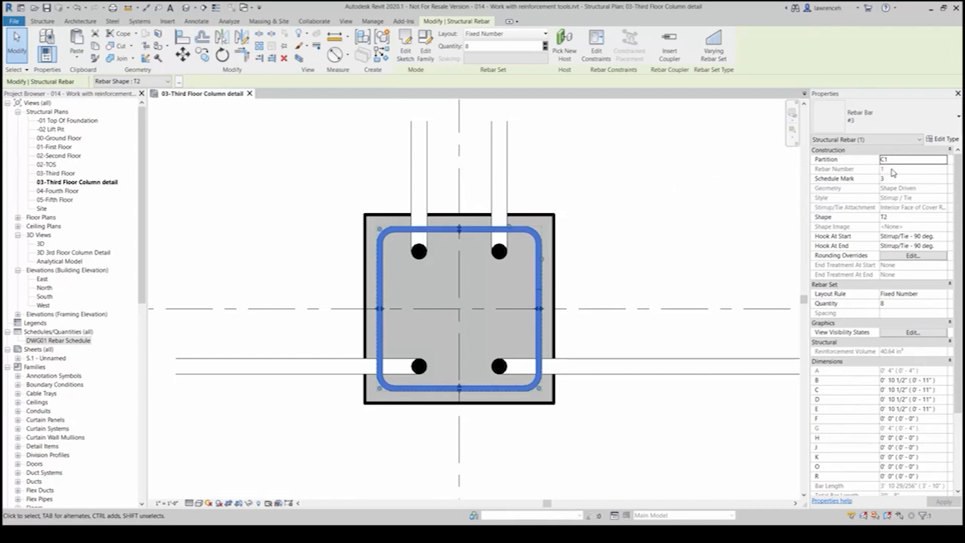
left_click(684, 216)
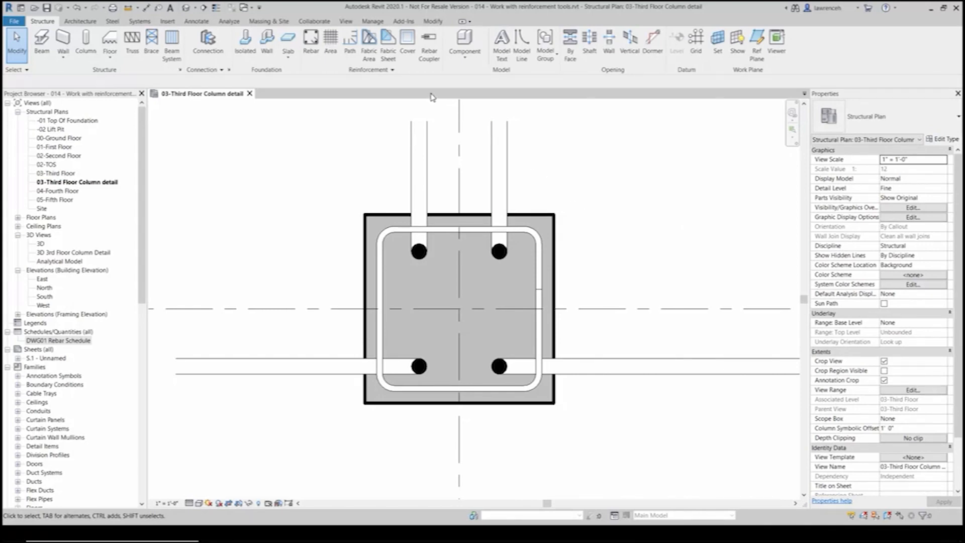
Set the starting rebar number of partition C1 to 100 in the reinforcement numbers and check it on the stirrup set.
left_click(396, 75)
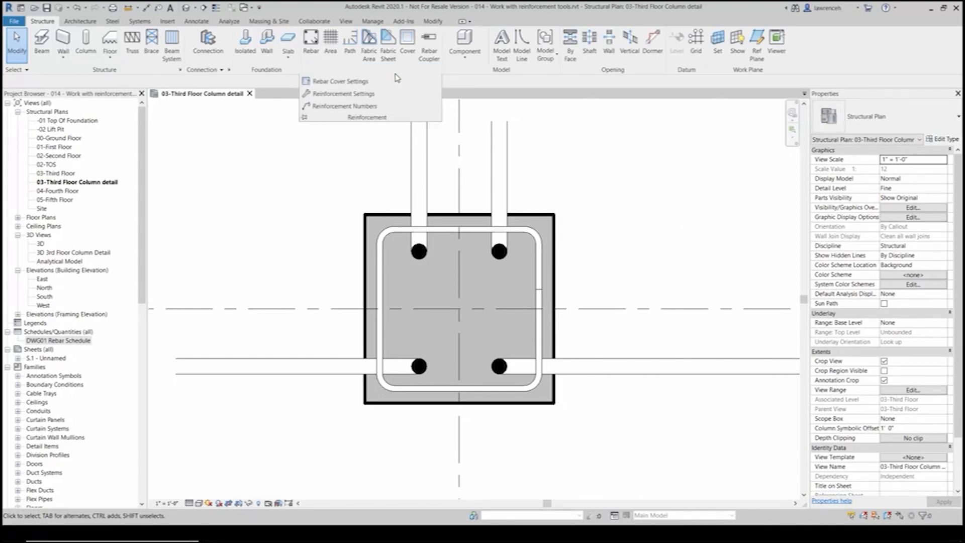
left_click(366, 106)
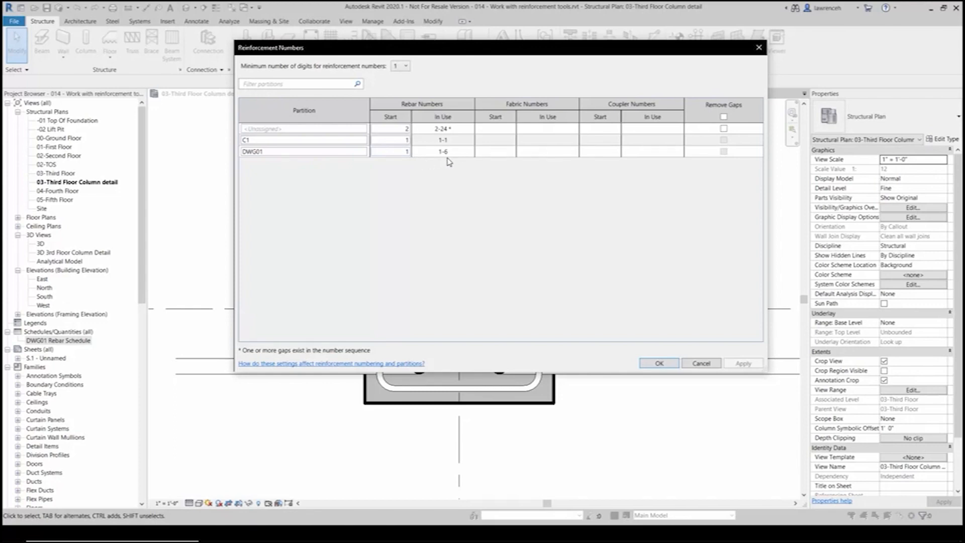
double_click(404, 141)
type("100")
left_click(746, 365)
left_click(658, 363)
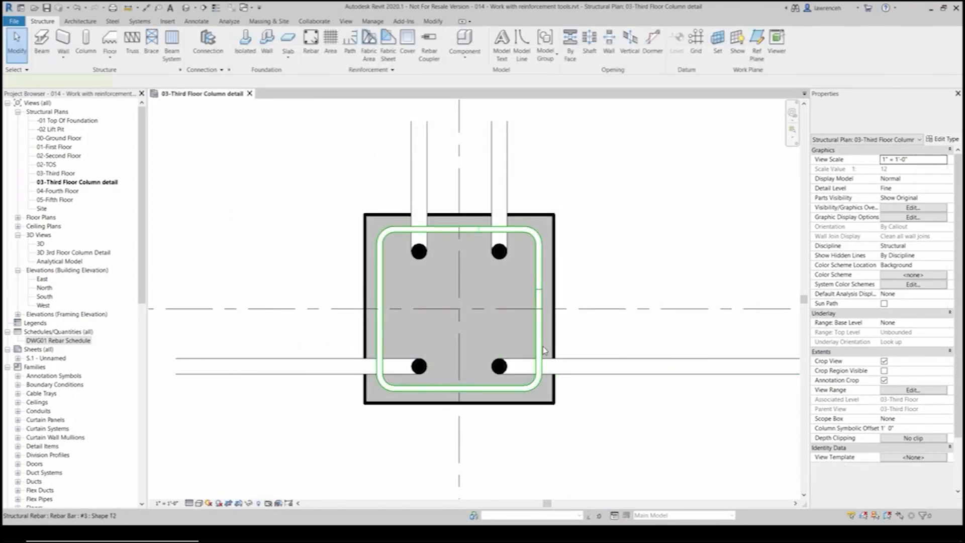
left_click(543, 350)
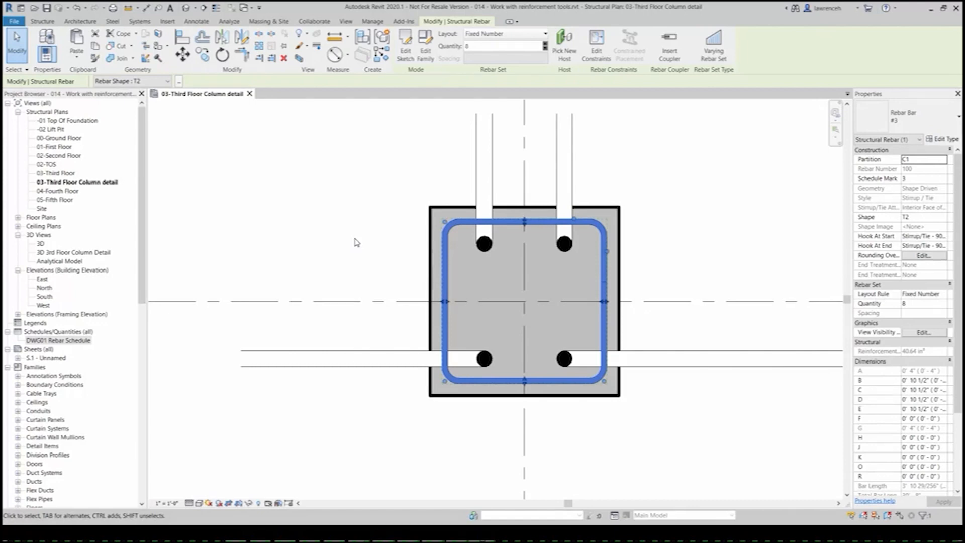
key("Escape")
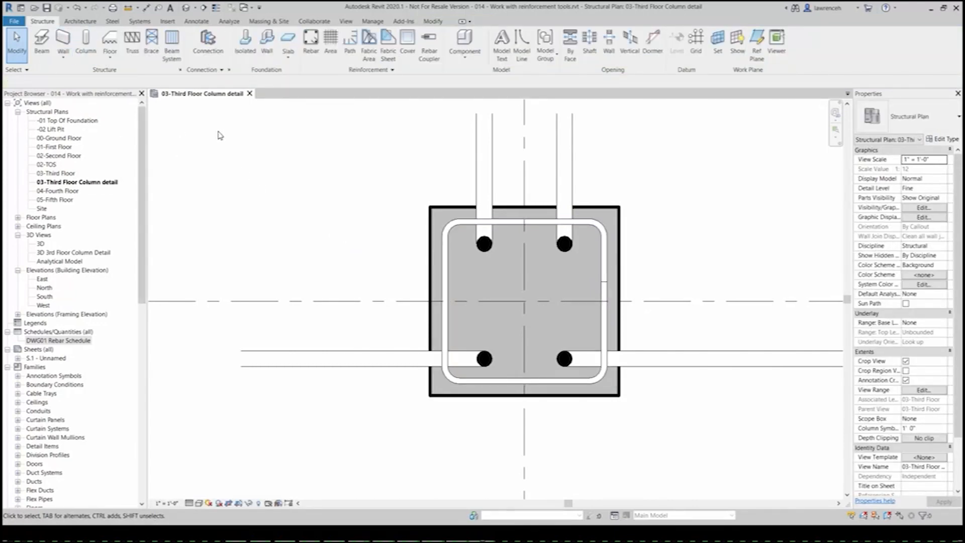
Place straight #8 bars of shape 00 in the stirrup's four inner corners, on the current work plane and parallel to cover.
left_click(311, 44)
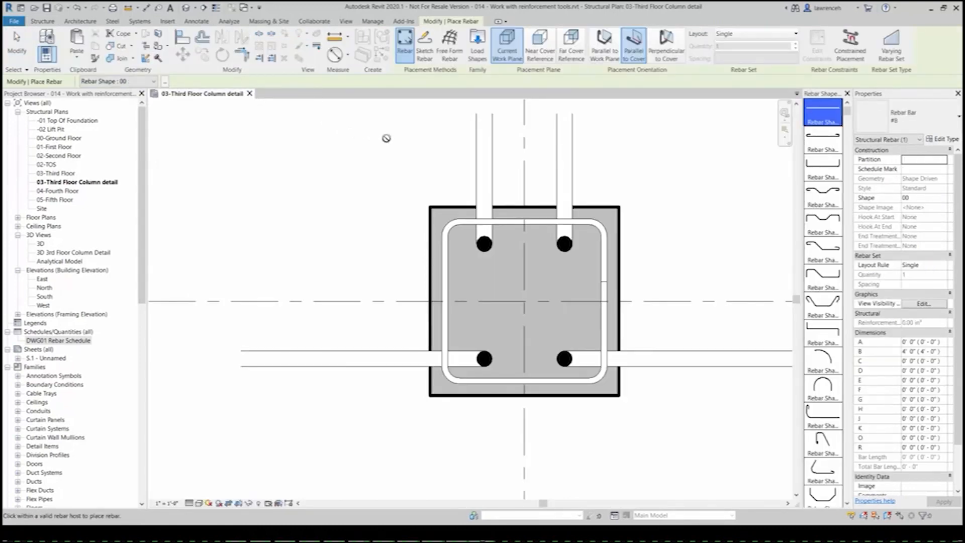
left_click(515, 61)
left_click(633, 60)
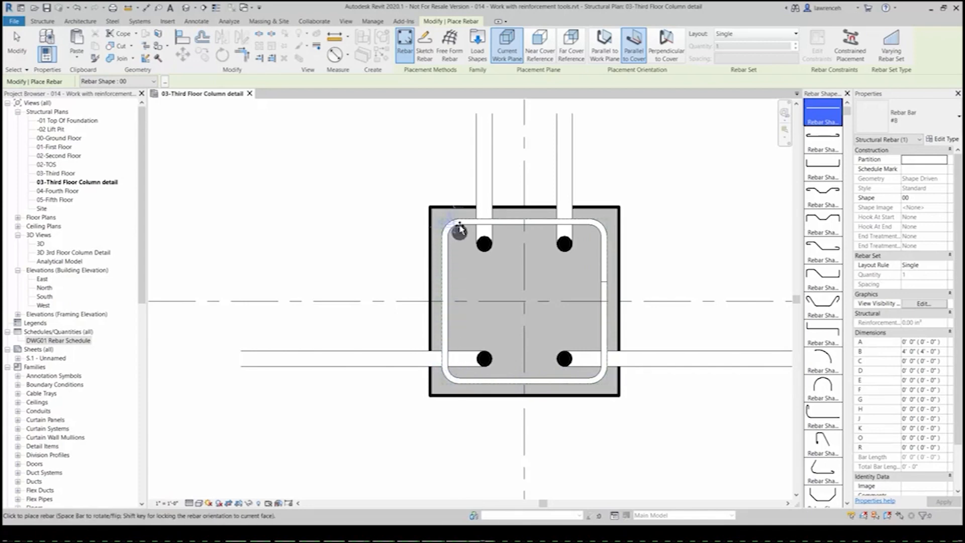
scroll(456, 232, "up", 4)
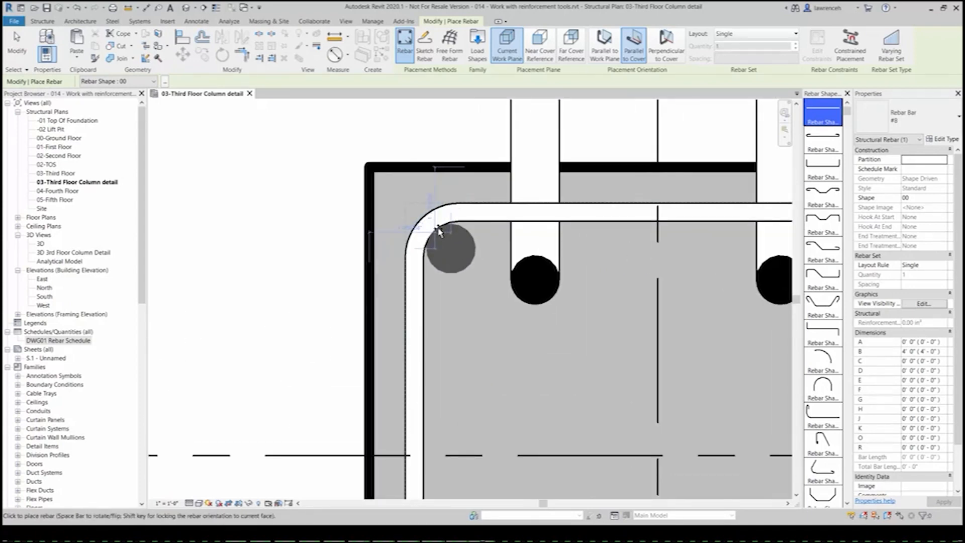
scroll(437, 231, "down", 5)
left_click(444, 239)
left_click(649, 239)
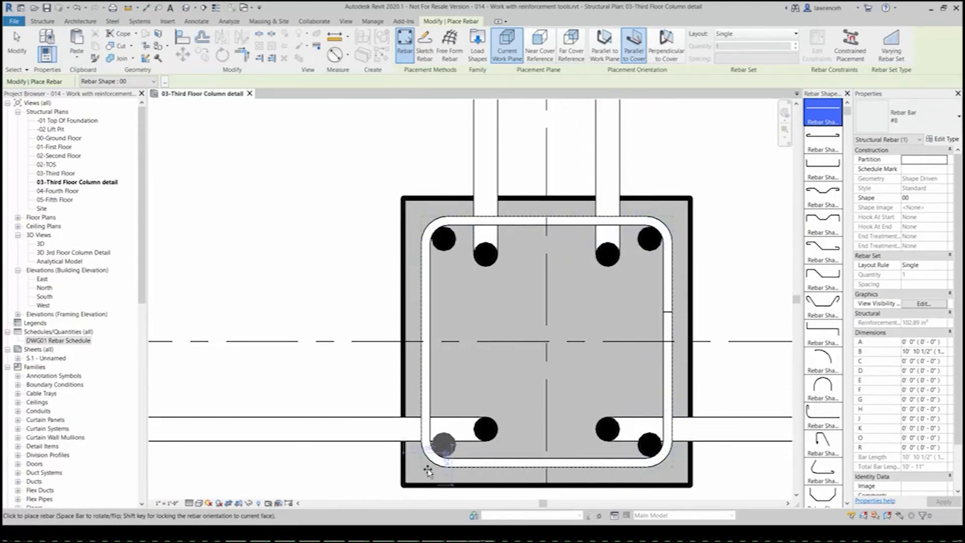
left_click(415, 452)
key("Escape")
key("Escape")
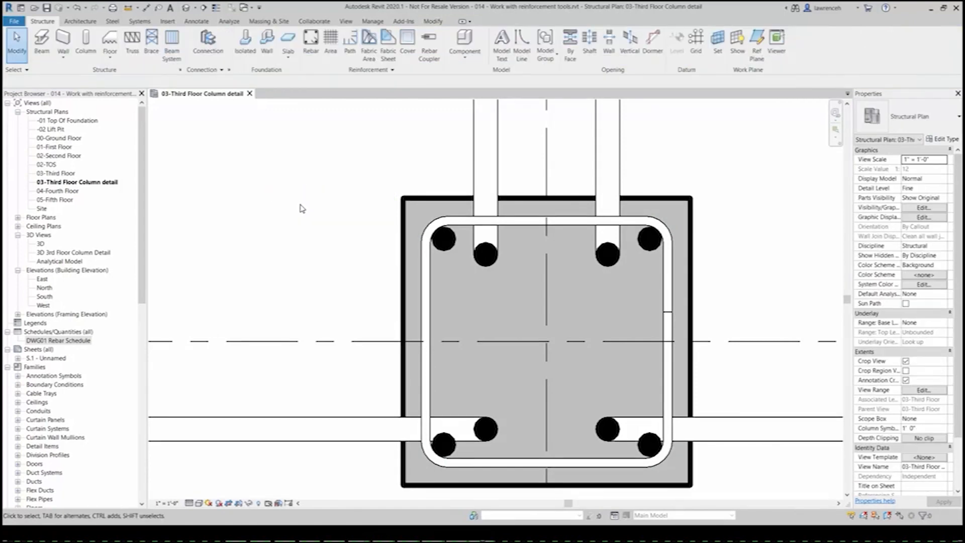
Assign the four #8 bars in the stirrup's corners to partition C1.
scroll(301, 208, "down", 2)
left_click(410, 233)
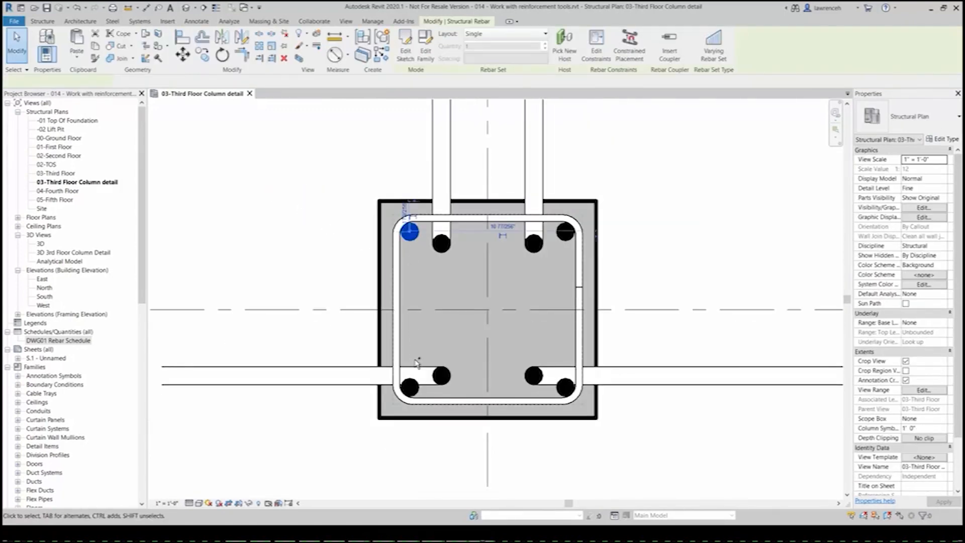
left_click(410, 386, "ctrl")
left_click(565, 388, "ctrl")
left_click(565, 236, "ctrl")
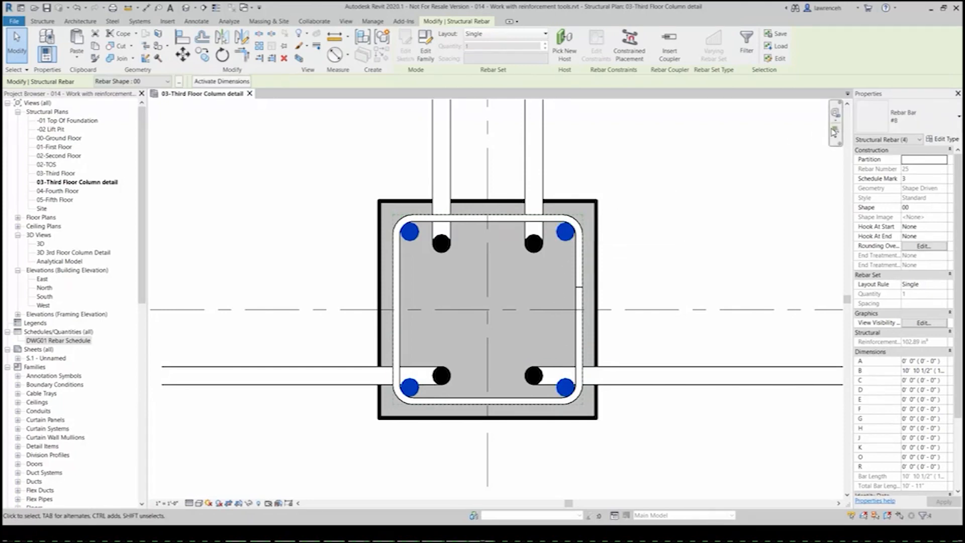
left_click(944, 161)
left_click(924, 169)
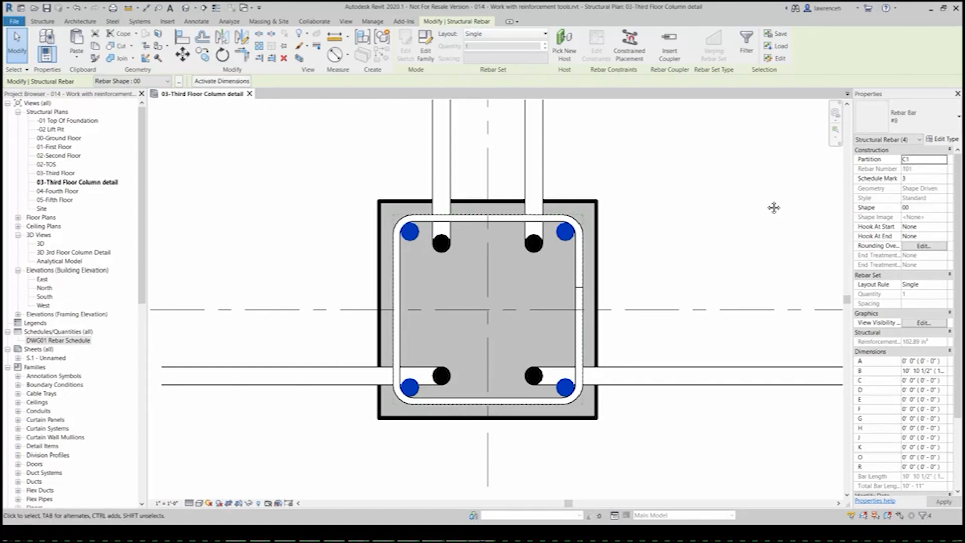
left_click(810, 191)
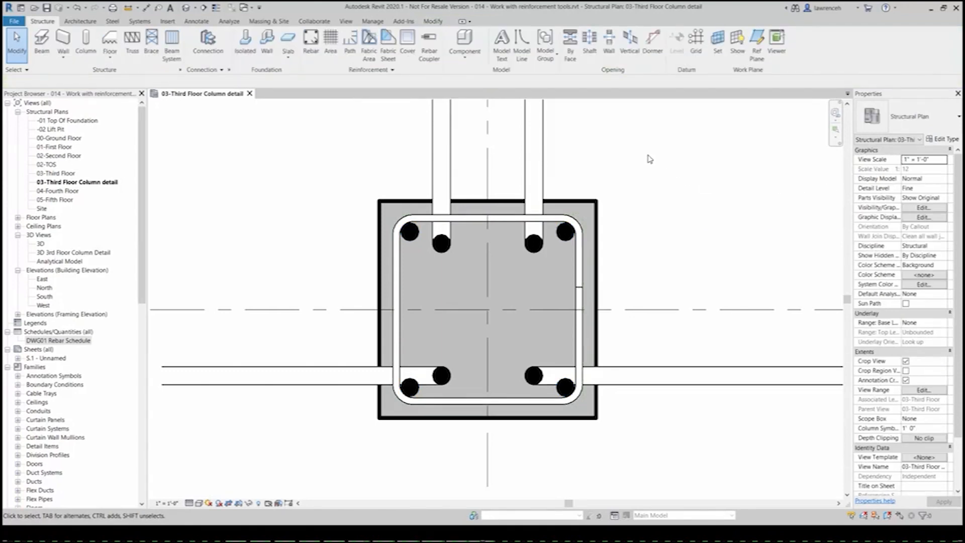
Check the rebar number range in use for partition C1 in the reinforcement numbers.
left_click(389, 72)
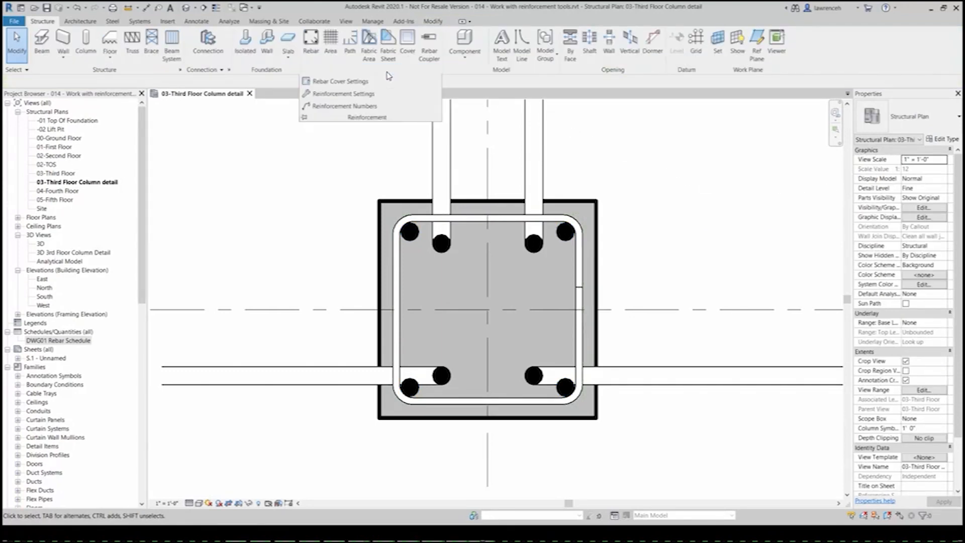
left_click(344, 106)
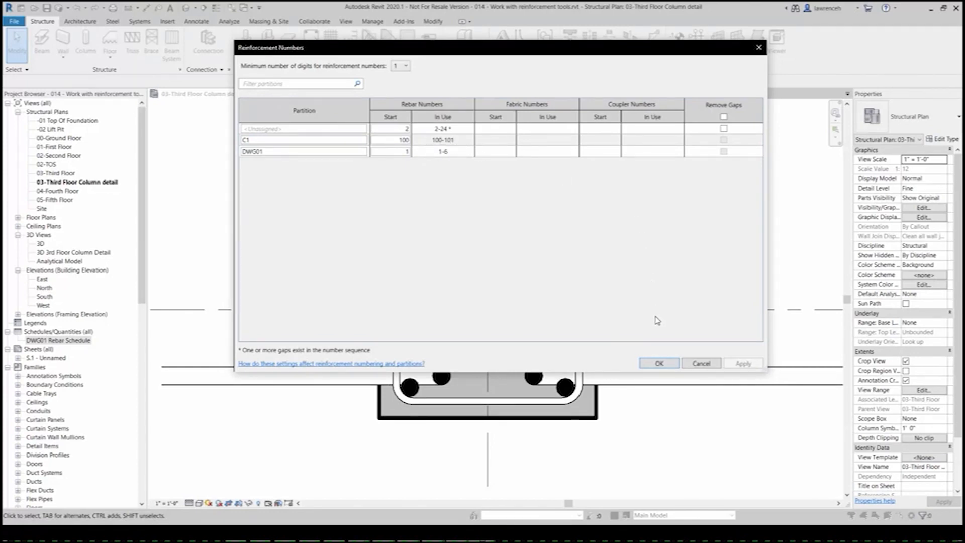
left_click(660, 363)
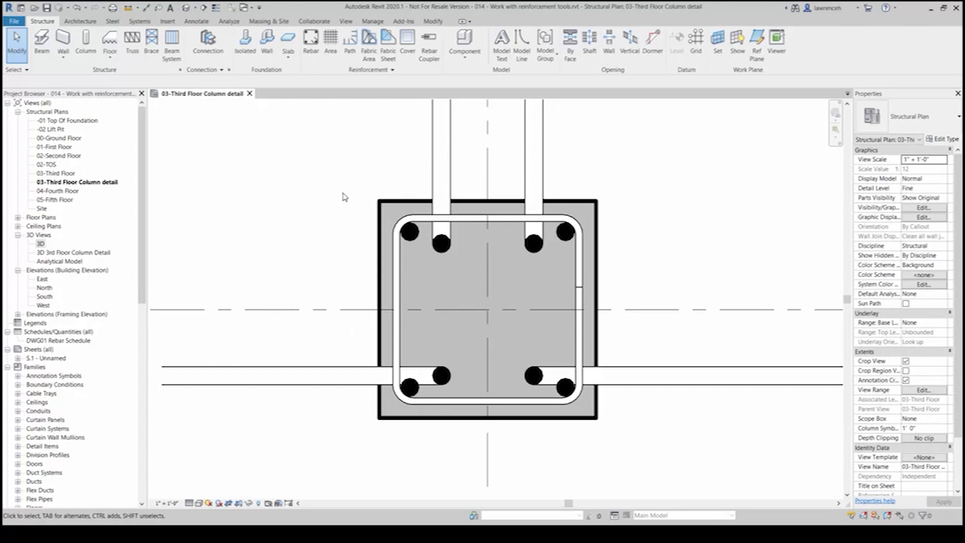
Review the general options and the bar length rounding methods in the reinforcement settings.
left_click(394, 71)
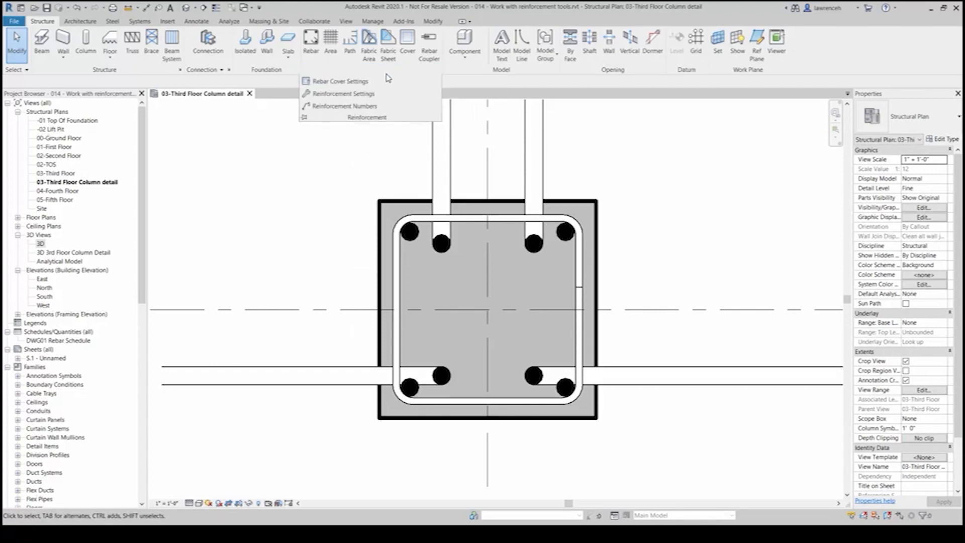
left_click(365, 95)
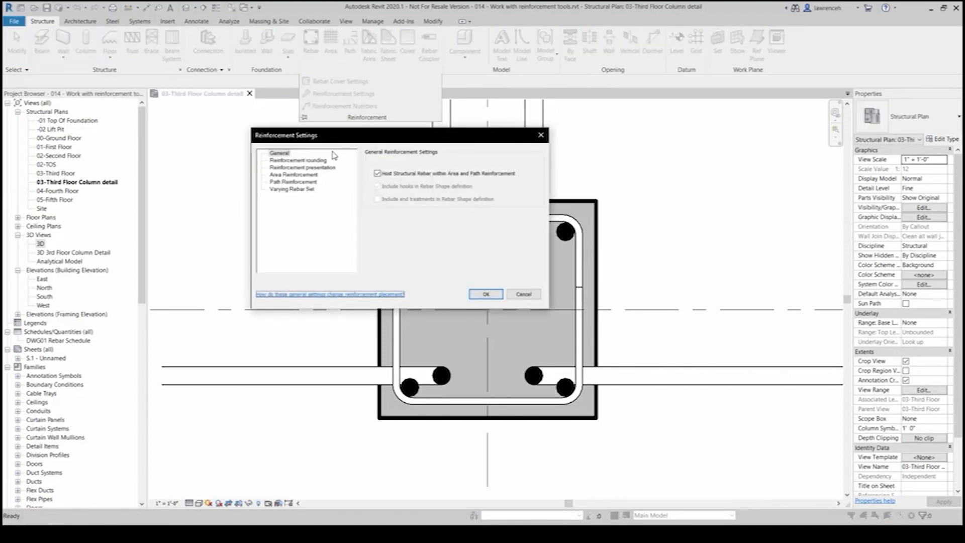
left_click(280, 153)
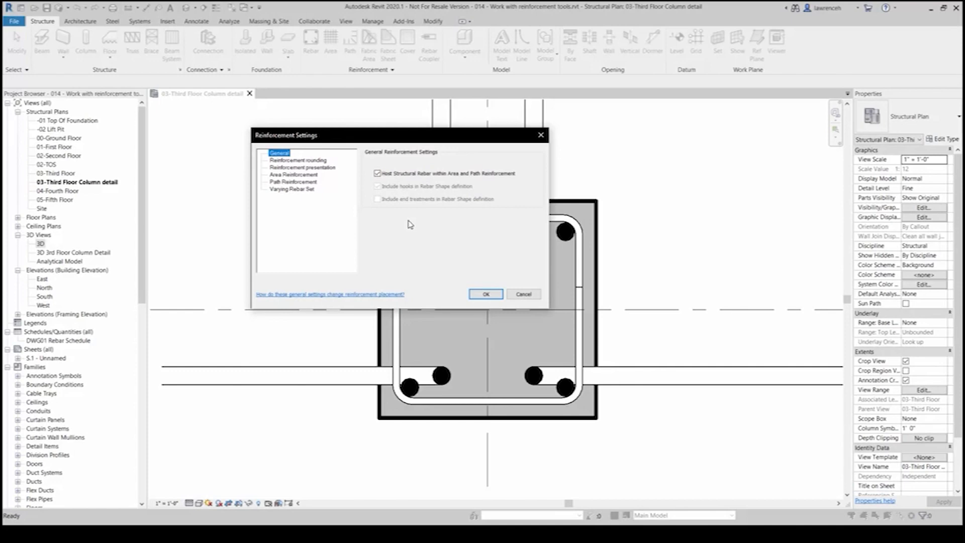
left_click(318, 162)
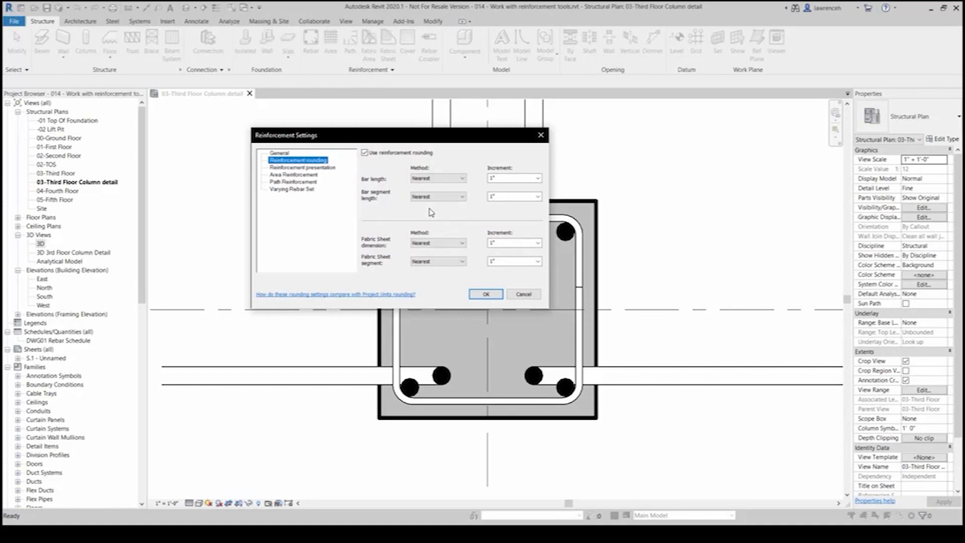
left_click(453, 178)
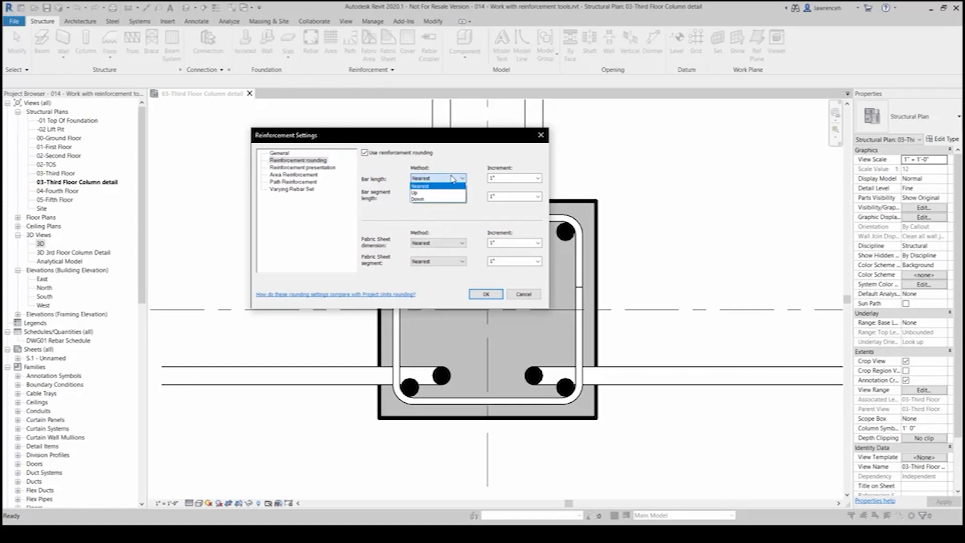
left_click(454, 176)
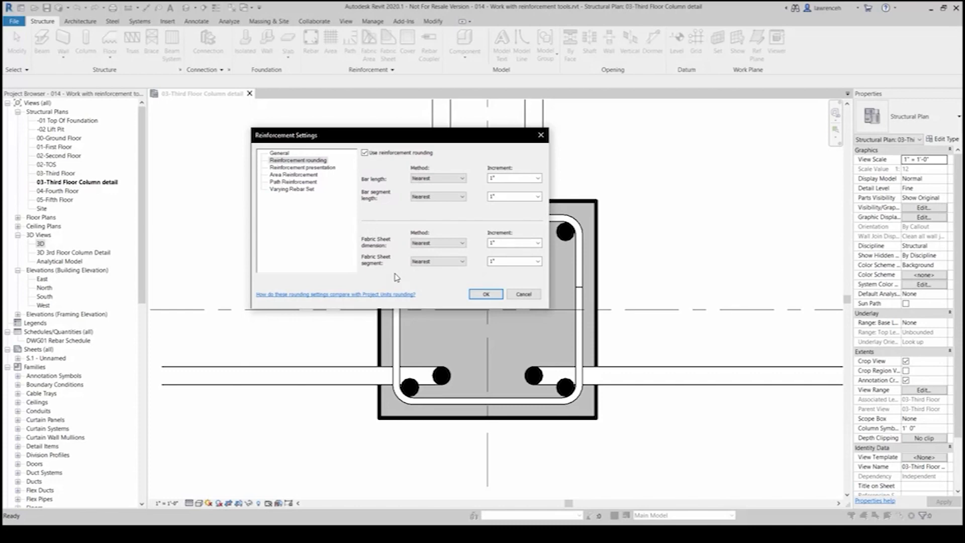
Try Show Middle as the default for rebar sets in view and review the area and path reinforcement abbreviations.
left_click(324, 170)
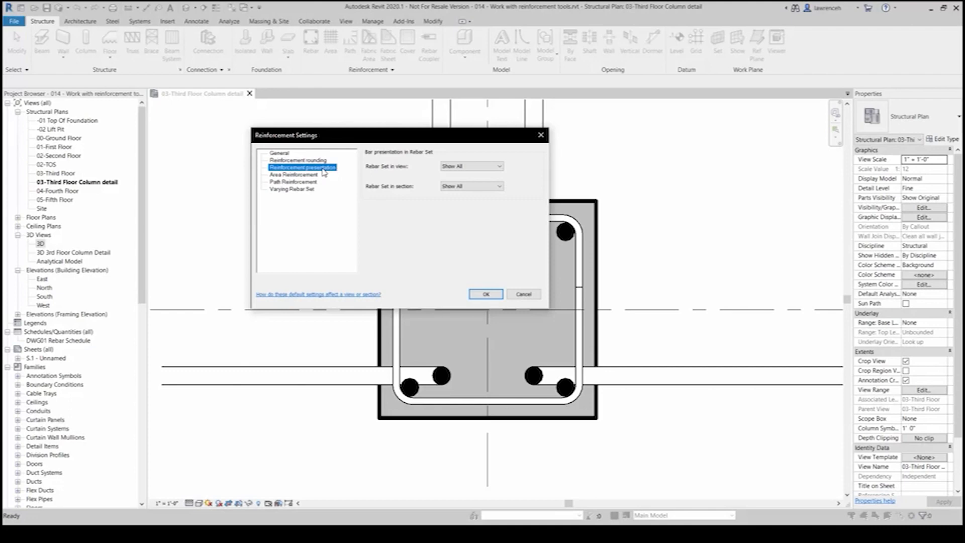
left_click(473, 167)
left_click(475, 186)
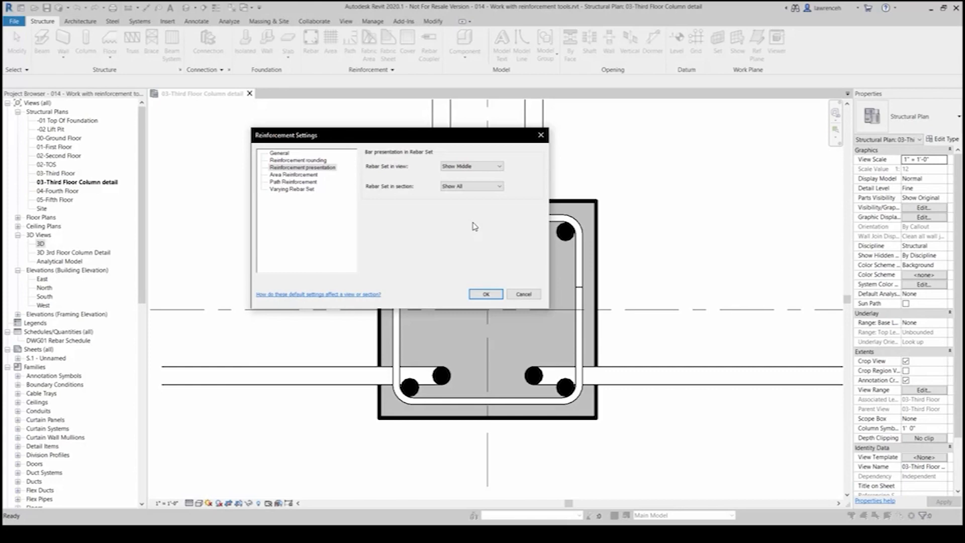
left_click(285, 176)
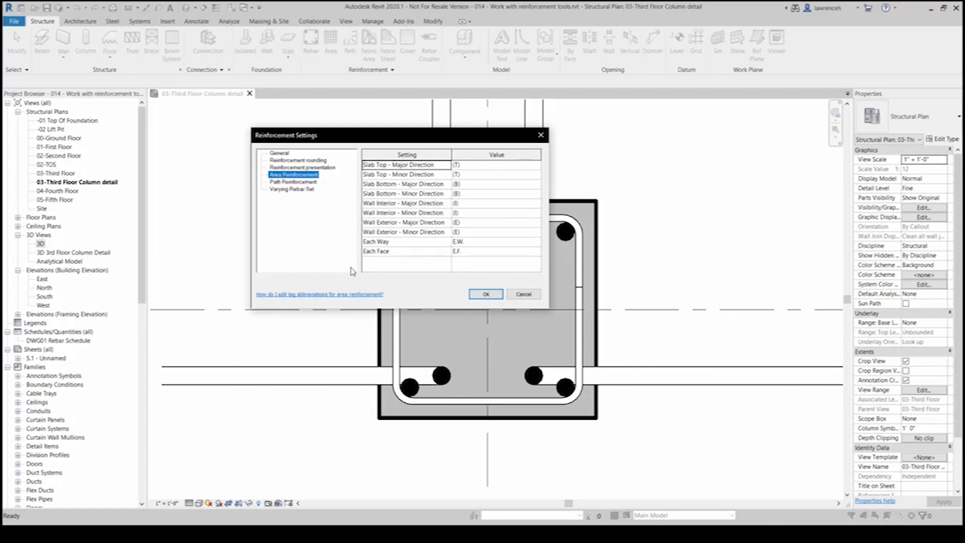
left_click(312, 185)
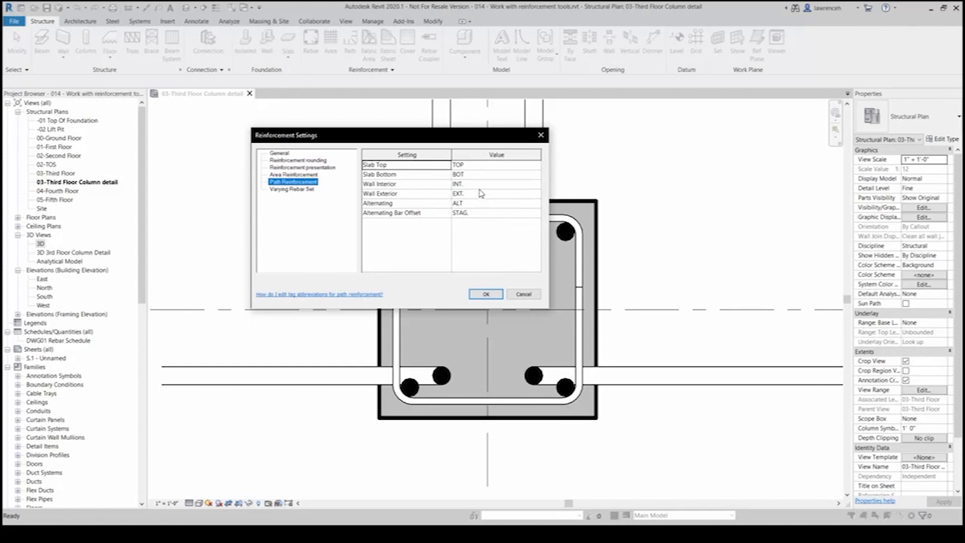
Try numbering varying rebar sets as a whole with suffix a, and discard the reinforcement settings changes.
left_click(304, 190)
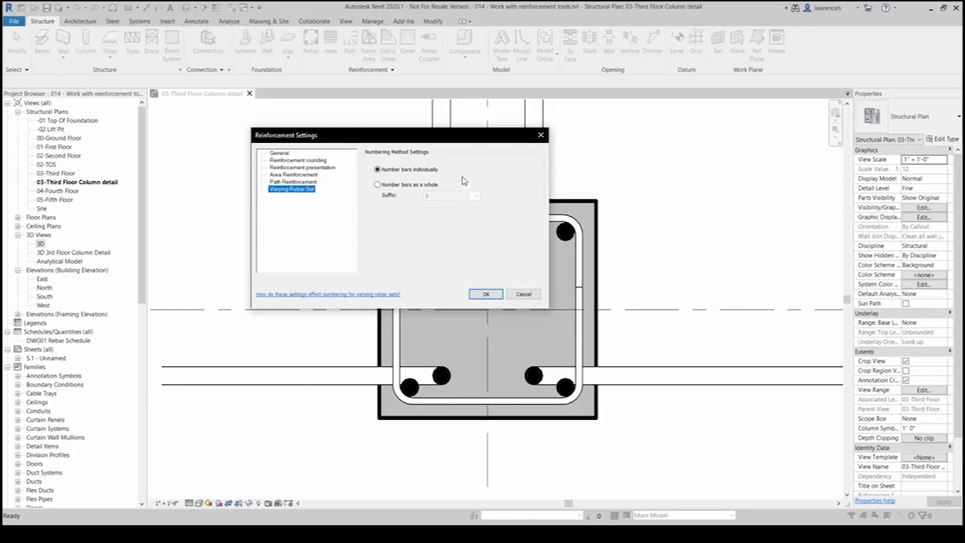
left_click(378, 185)
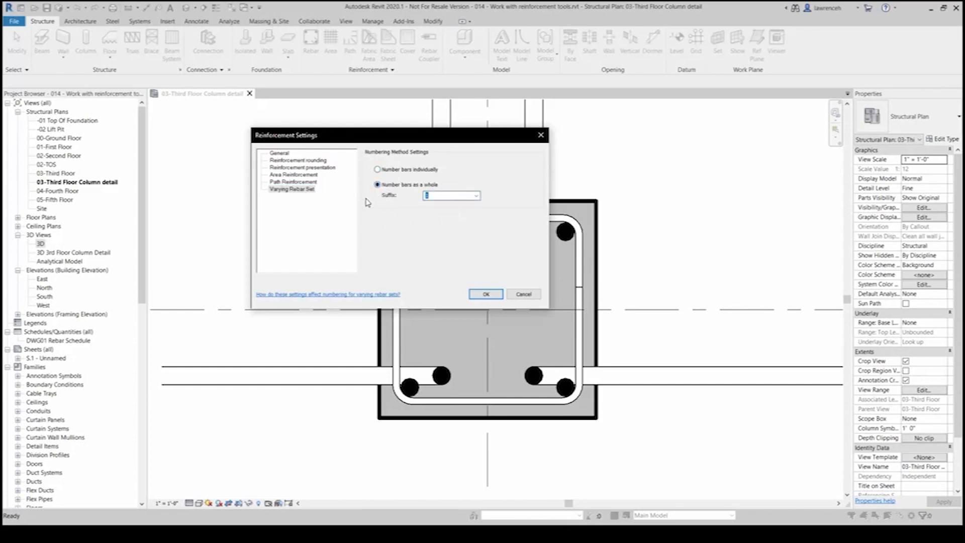
type("a")
left_click(524, 295)
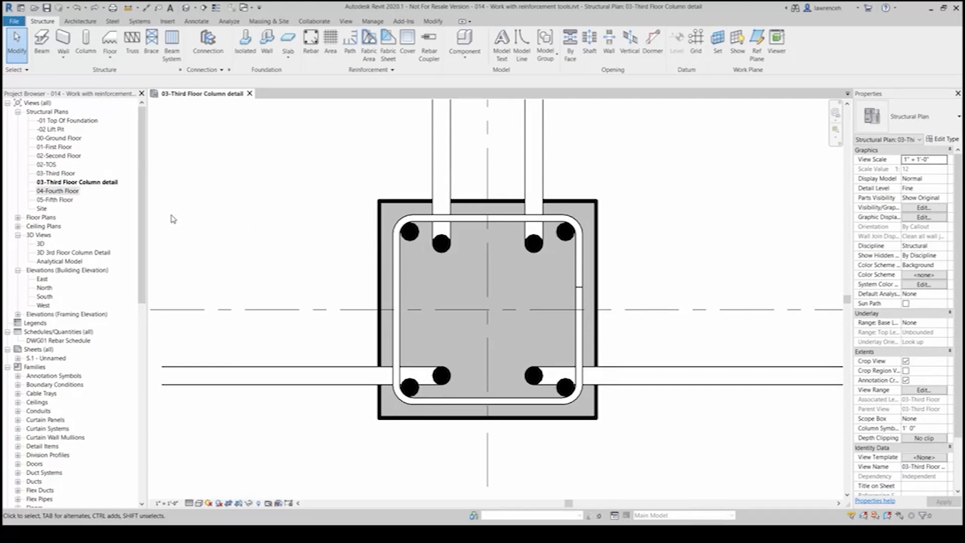
In the 04-Fourth Floor plan, show only the middle bar of the three #3 slab rebar sets.
double_click(58, 192)
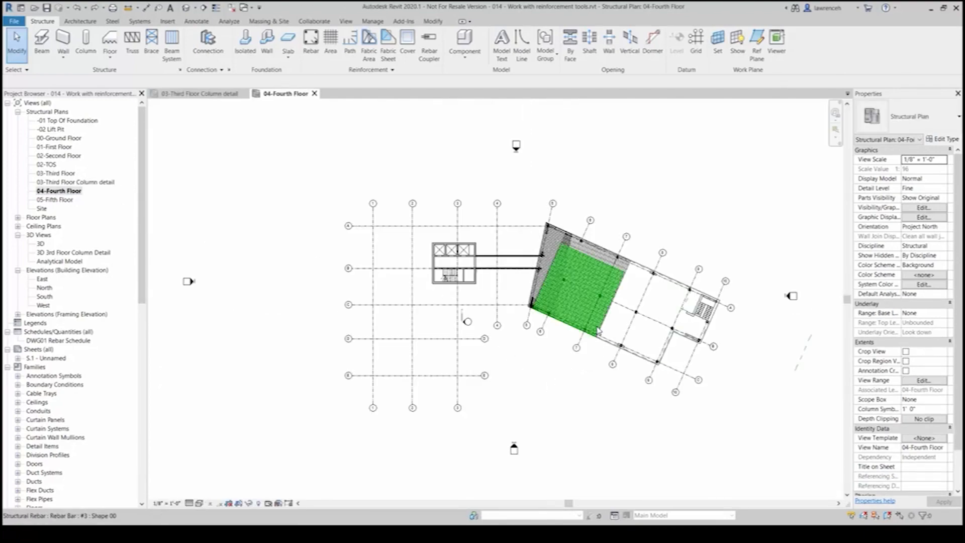
scroll(598, 332, "up", 6)
scroll(598, 331, "up", 3)
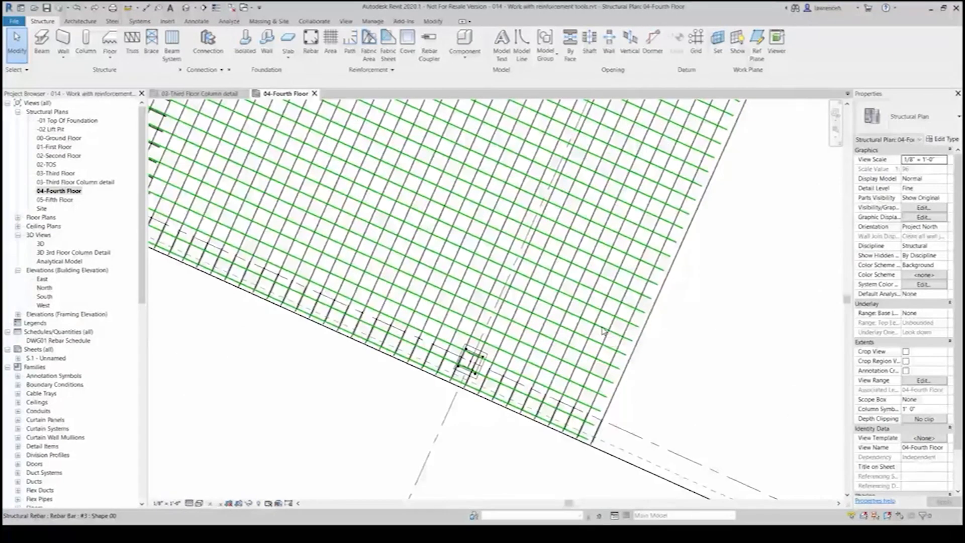
scroll(646, 343, "up", 3)
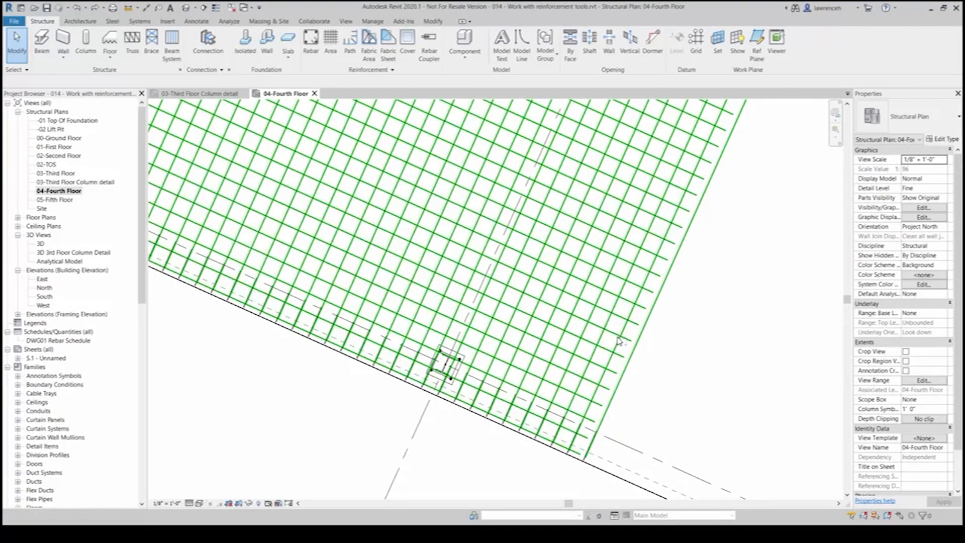
left_click(613, 301)
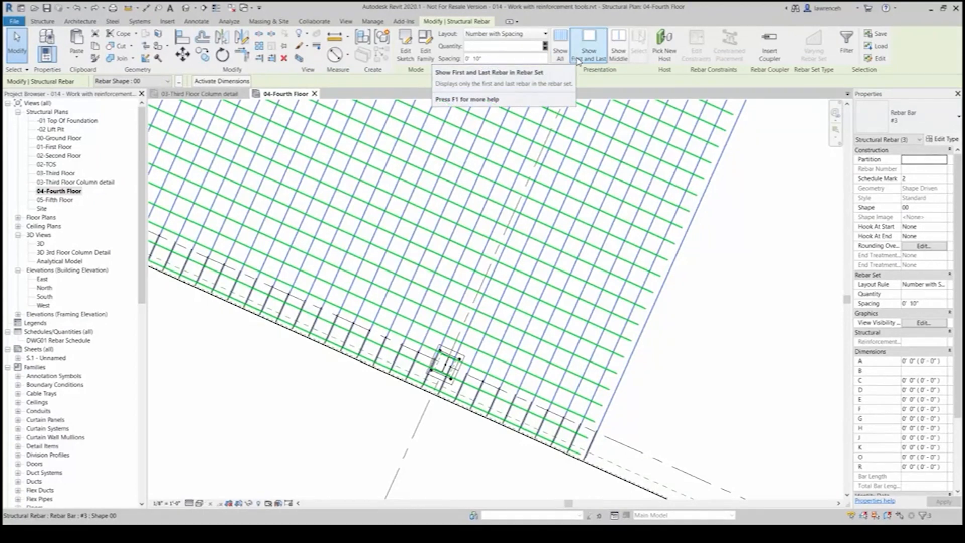
left_click(618, 60)
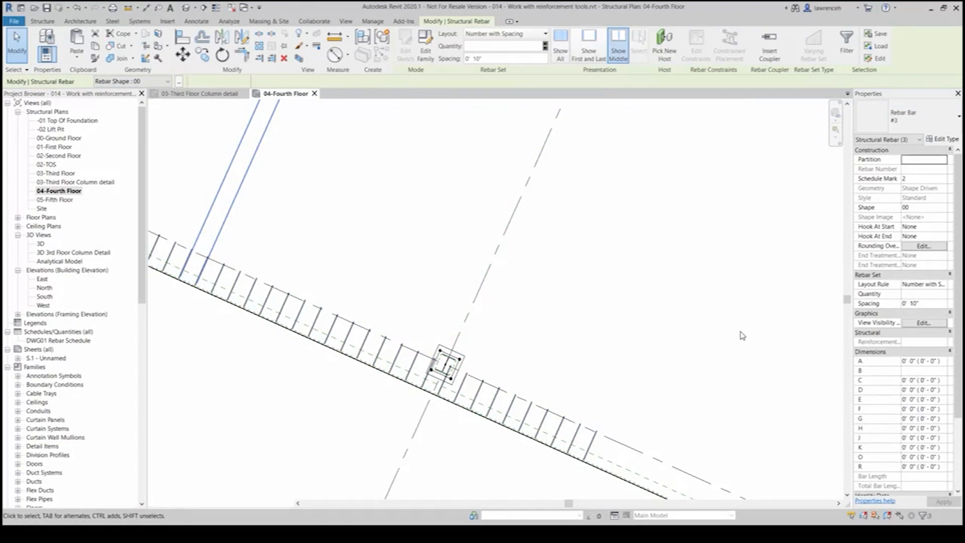
key("Escape")
Inspect the quantity and spacing of the slab's crossing rebar sets in the fourth-floor plan.
scroll(673, 377, "down", 3)
scroll(669, 381, "down", 1)
middle_click_drag(641, 273, 612, 334)
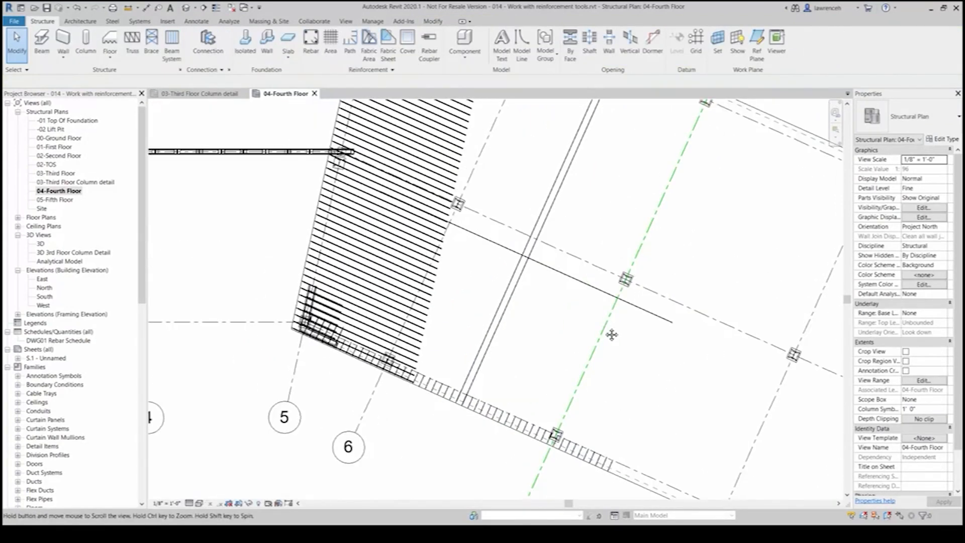
left_click(598, 292)
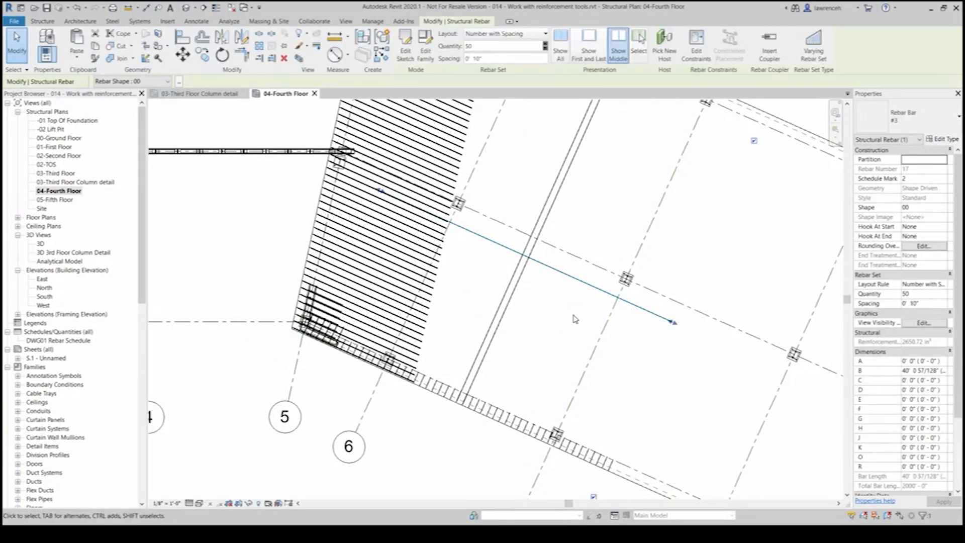
left_click(514, 303)
left_click(511, 284)
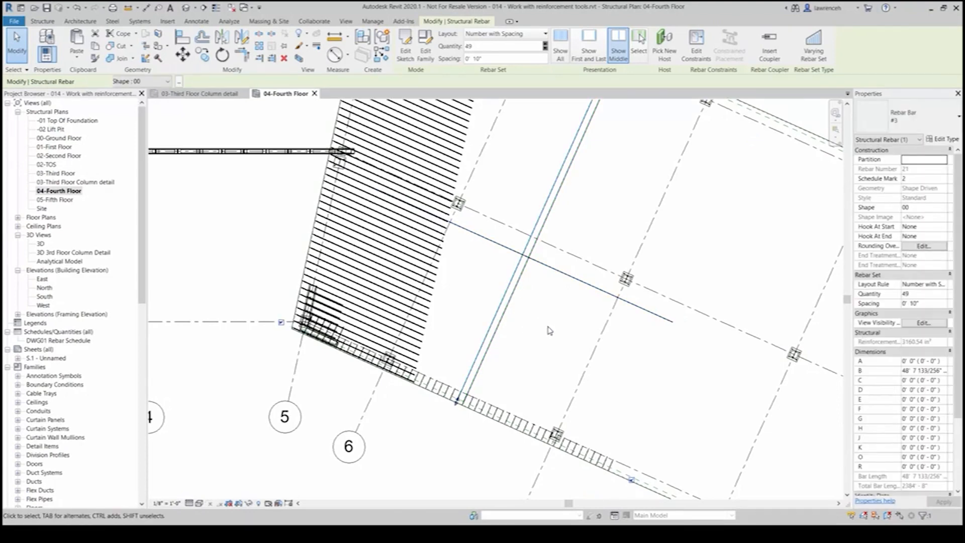
key("Escape")
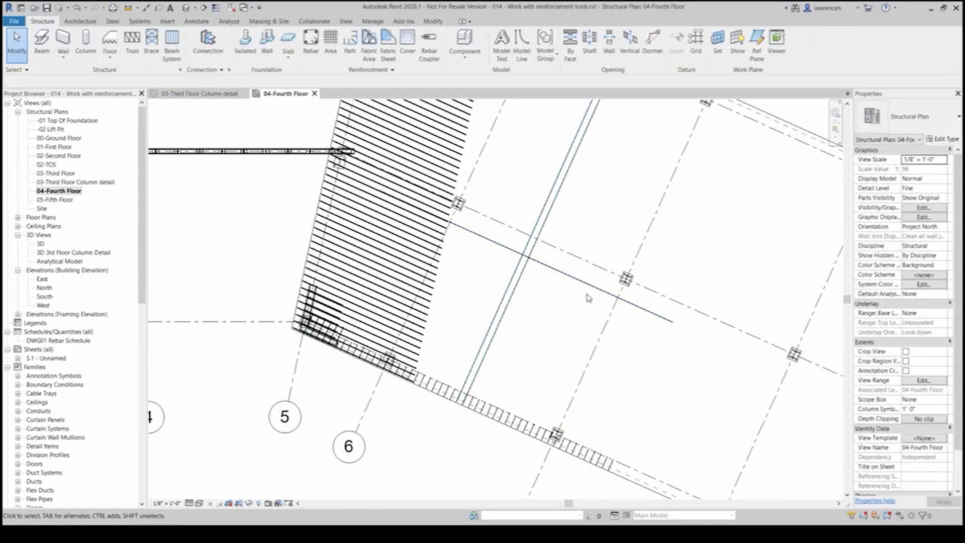
Set the slab rebar set parallel to the slab's lower edge to show only one hand-picked bar below its middle.
left_click(591, 293)
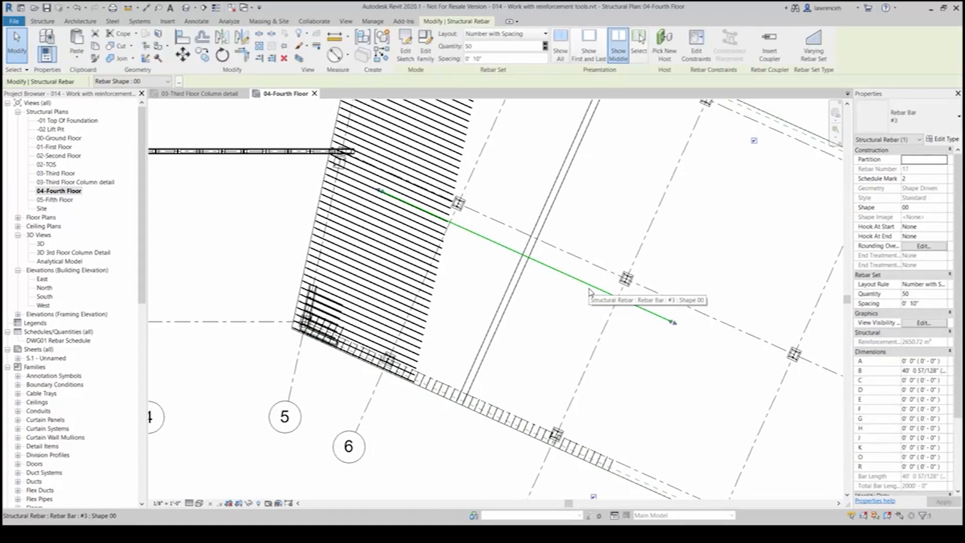
left_click(640, 53)
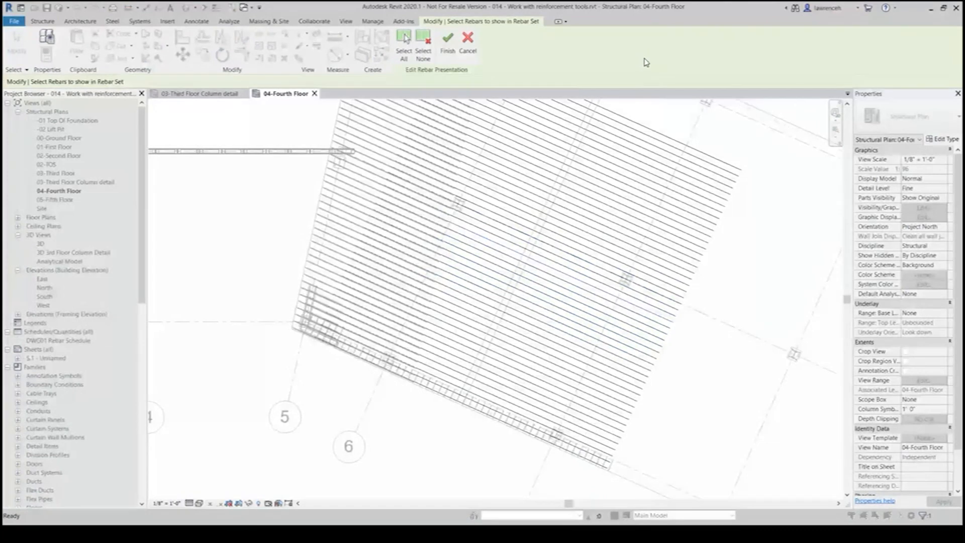
left_click(423, 56)
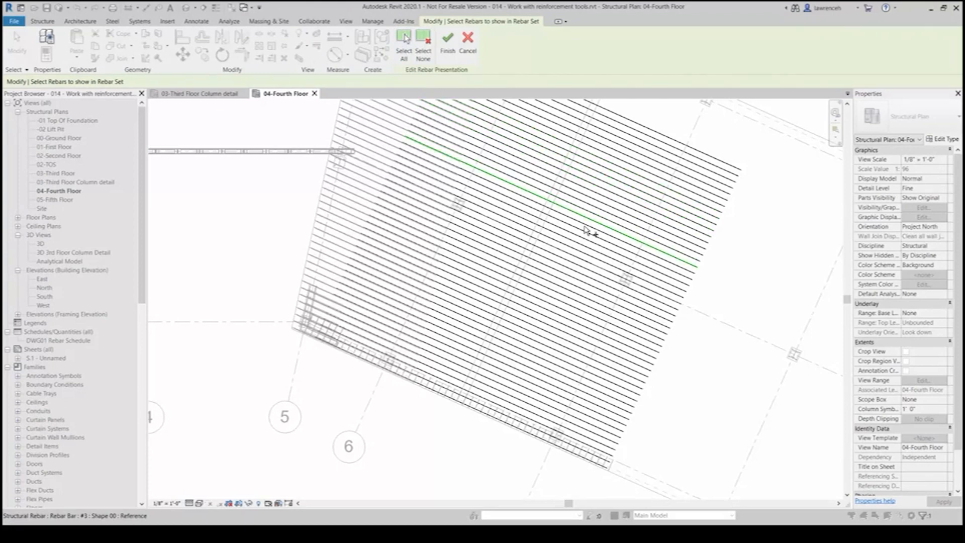
left_click(556, 321)
left_click(447, 48)
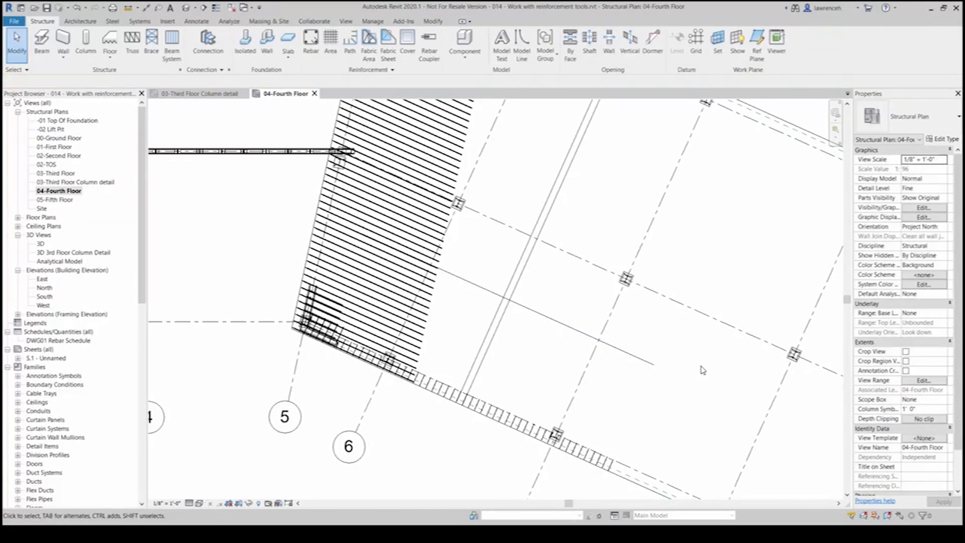
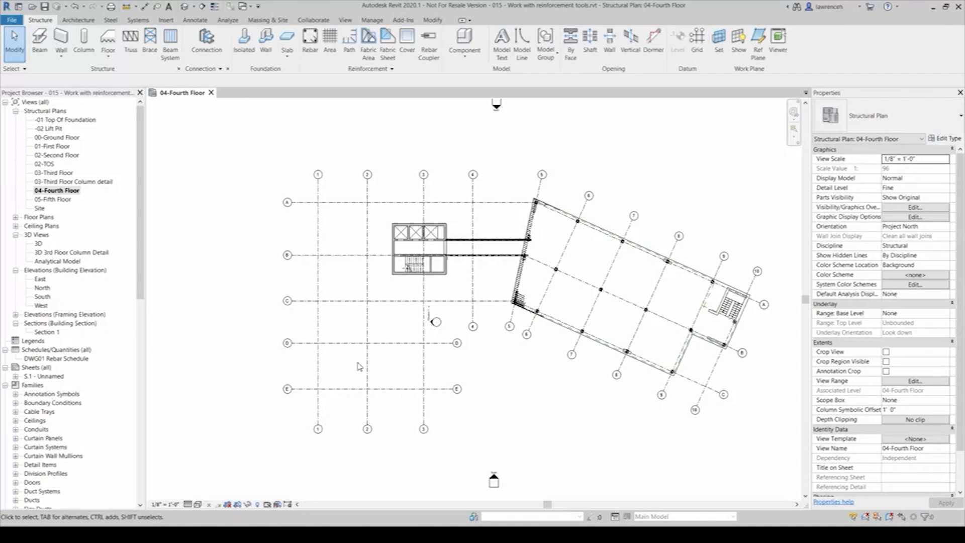
Open the 3D view of the whole building.
double_click(38, 244)
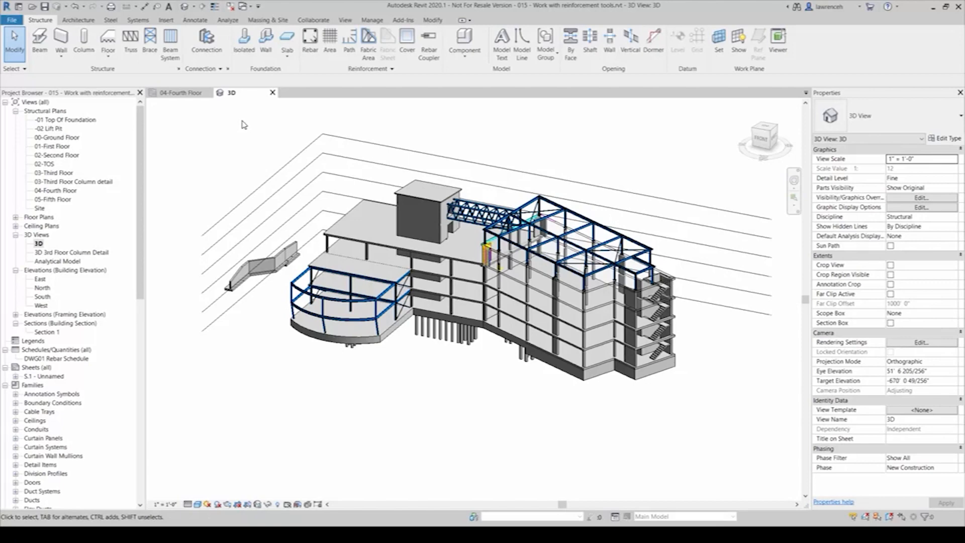
Tile the open 3D and 04-Fourth Floor views side by side and fit the whole model in both.
key("w")
key("t")
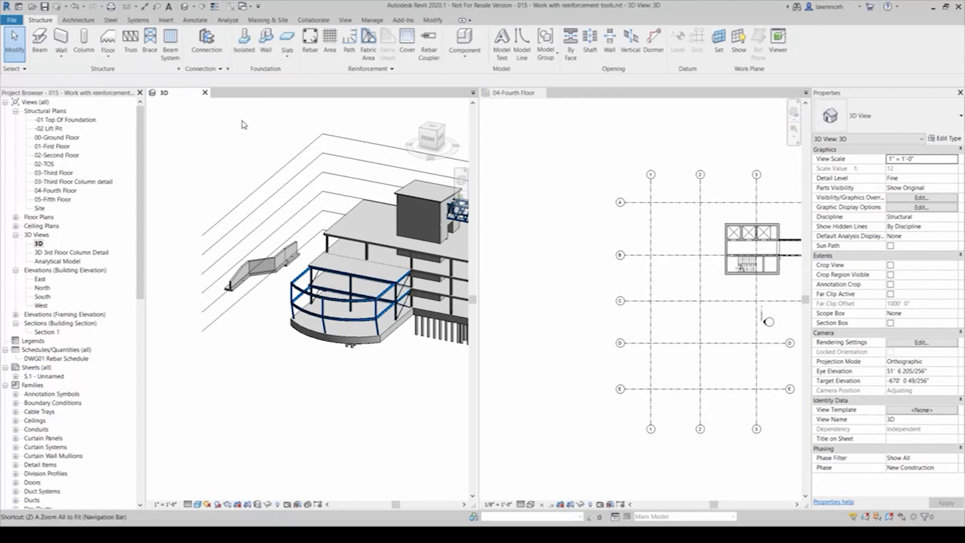
key("z")
key("a")
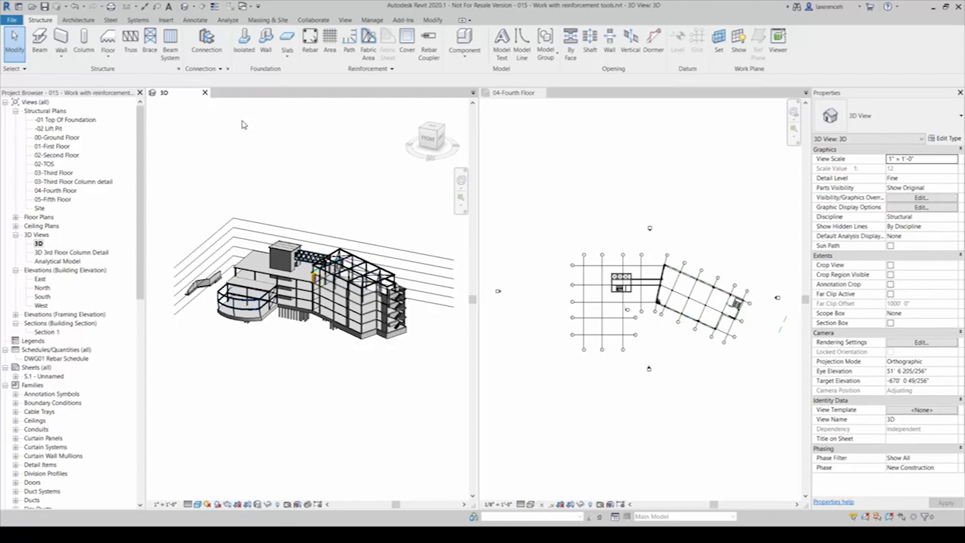
Sketch a path reinforcement along the fourth-floor slab's long lower edge and short return edge near grid 9, flipping the bars toward the slab's inside.
left_click(622, 180)
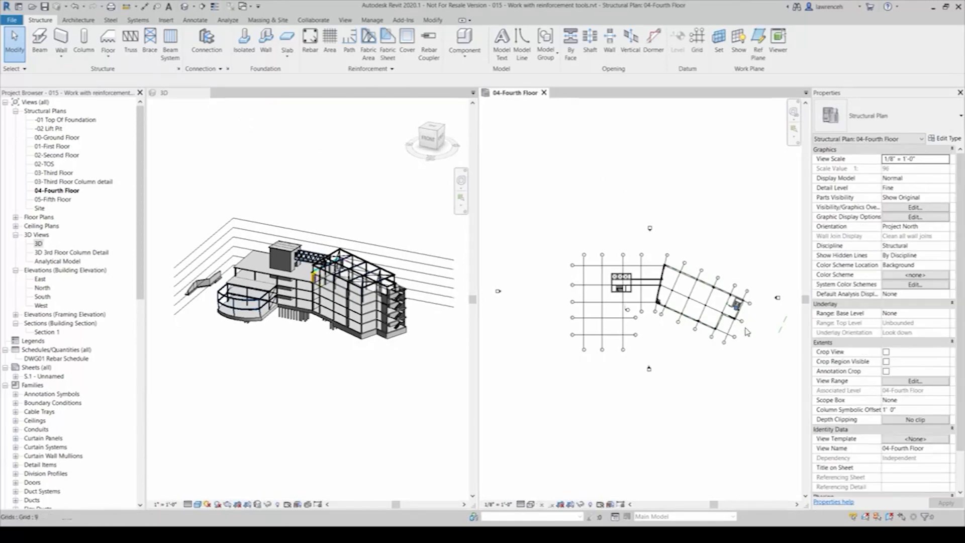
scroll(742, 327, "up", 5)
middle_click_drag(740, 333, 708, 354)
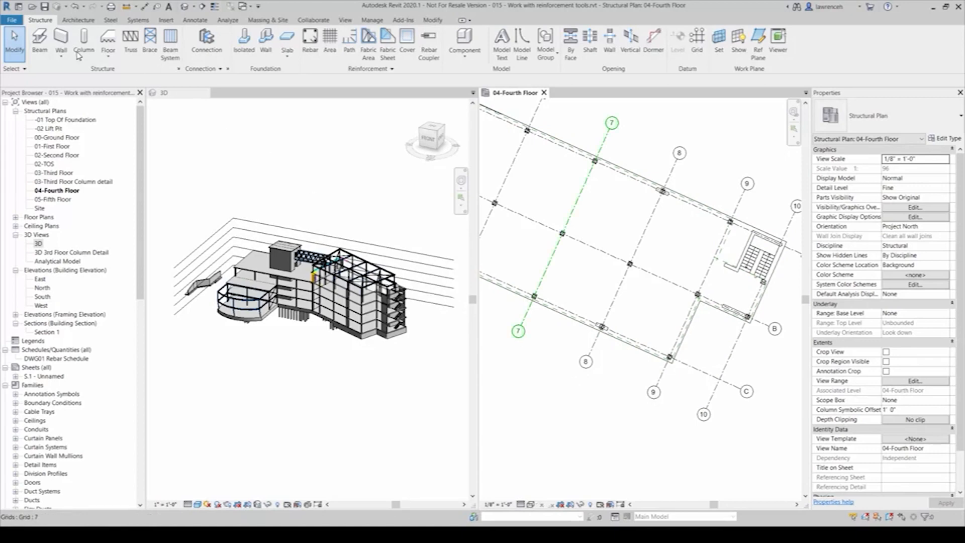
left_click(347, 54)
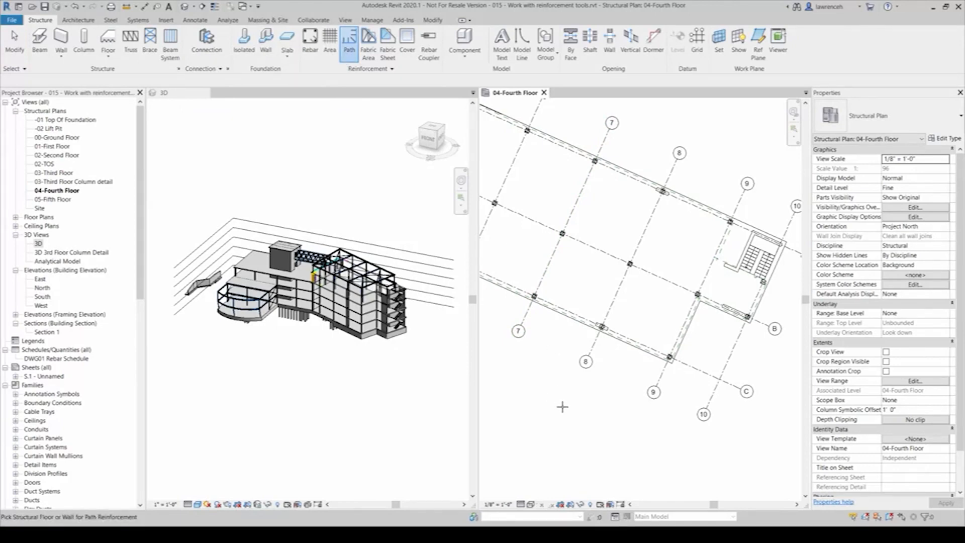
left_click(688, 336)
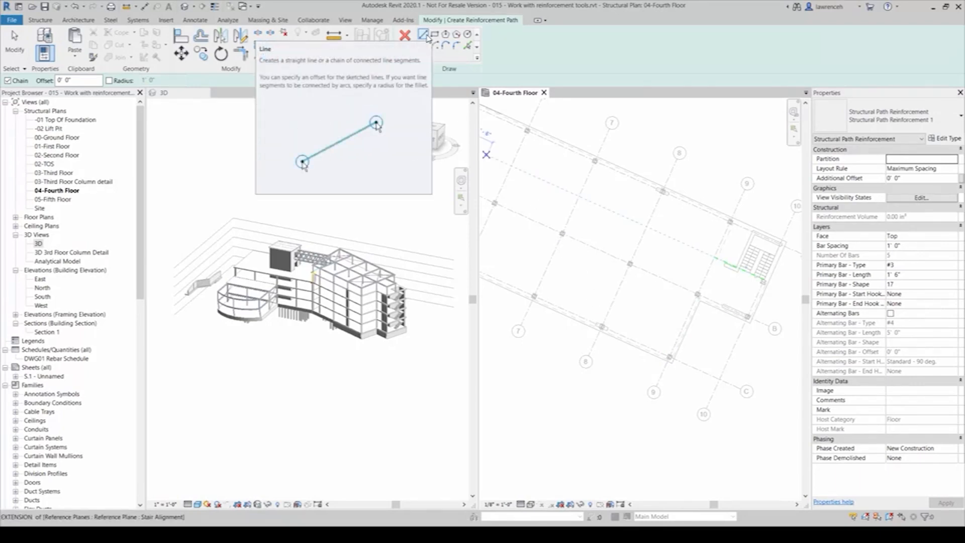
left_click(468, 46)
left_click(684, 336)
left_click(657, 354)
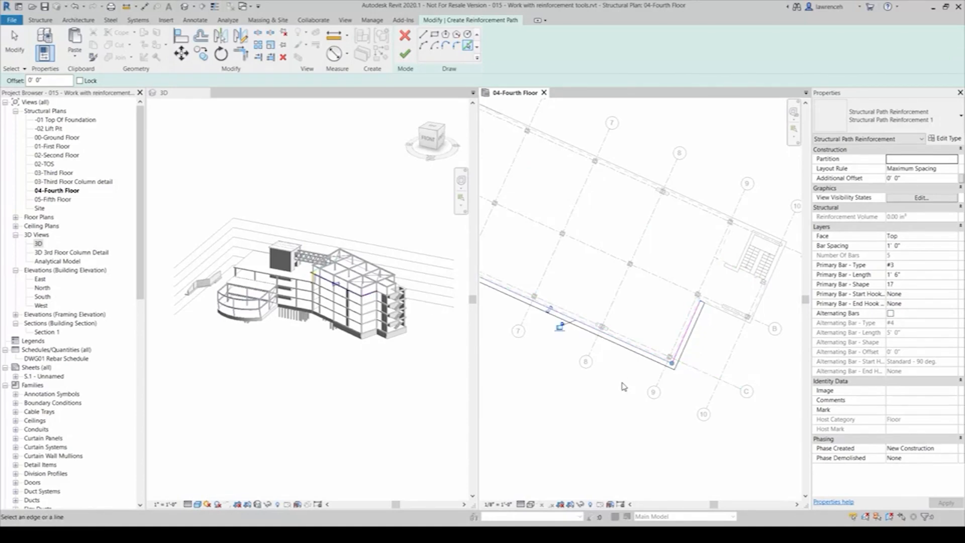
key("Escape")
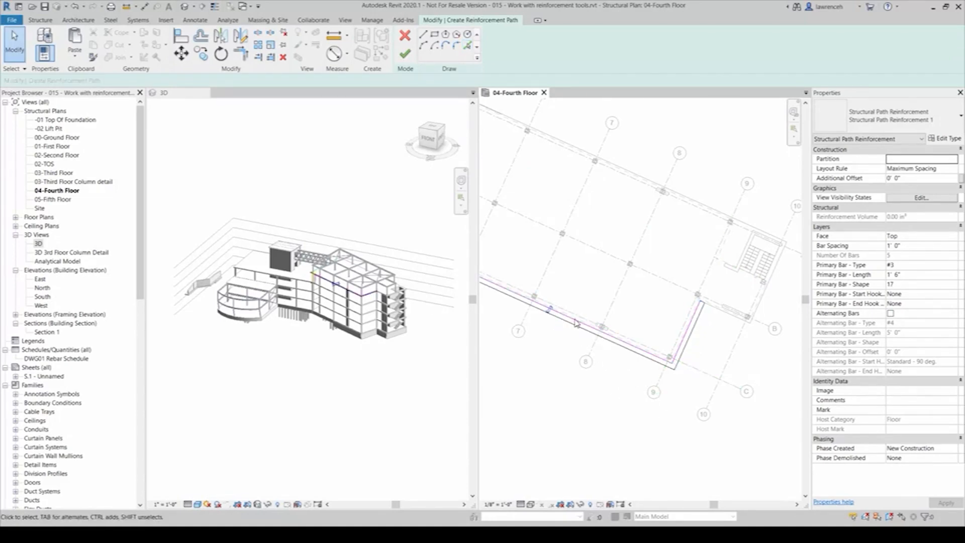
left_click(550, 310)
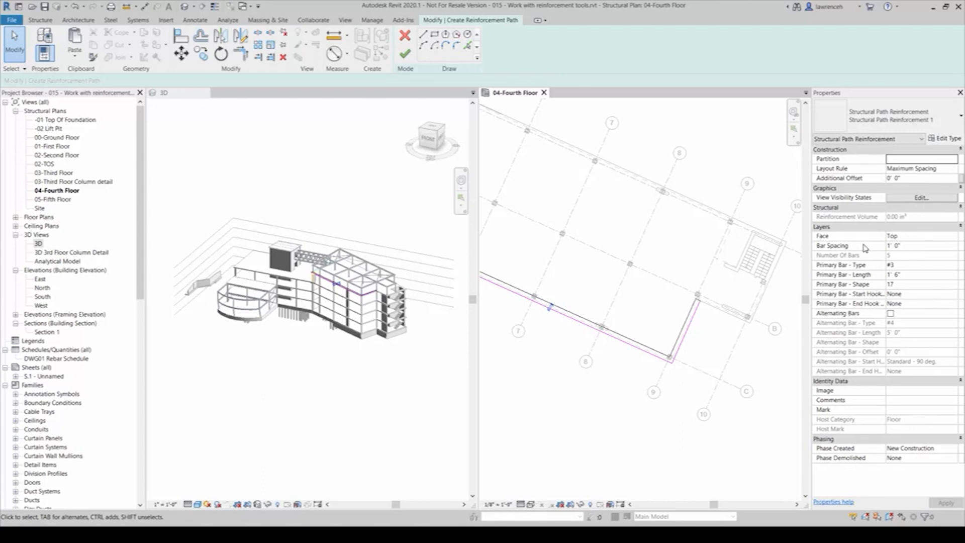
Set the path reinforcement's bar spacing to 10" and finish the sketched path along the fourth-floor slab edge.
left_click(920, 248)
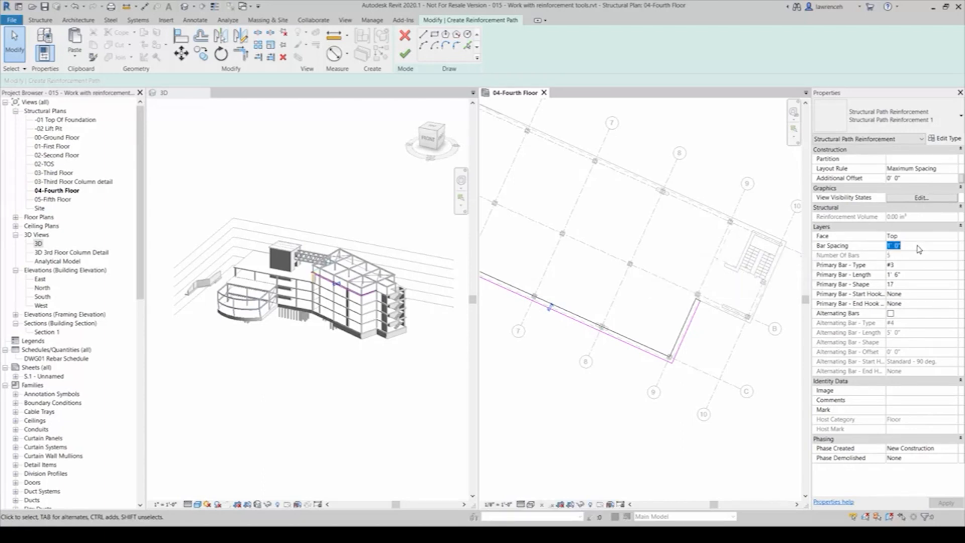
type("10\"")
key("Return")
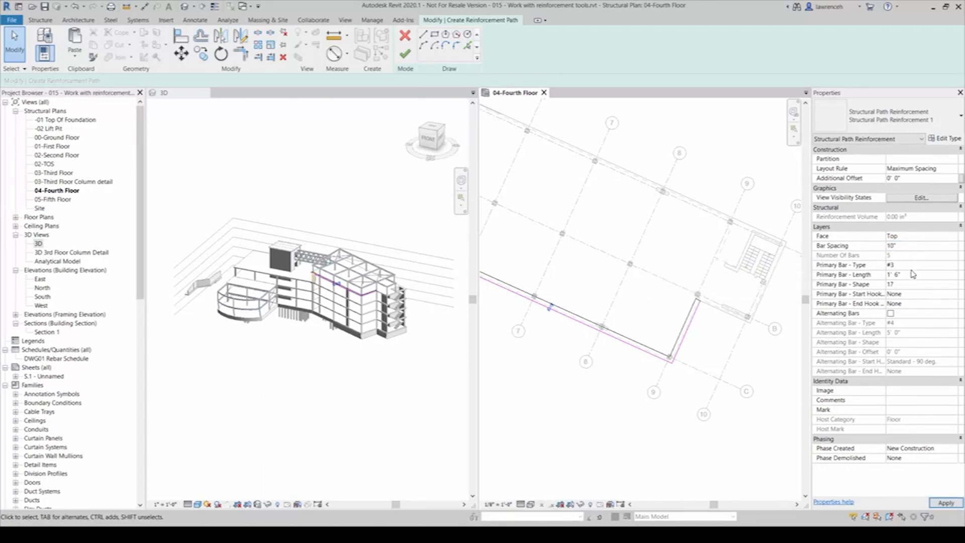
left_click(912, 266)
left_click(907, 276)
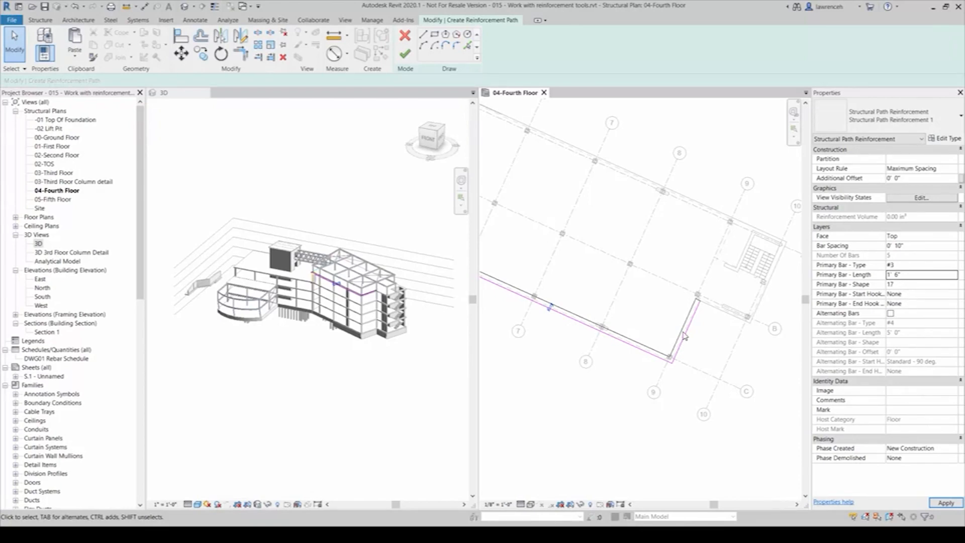
left_click(405, 54)
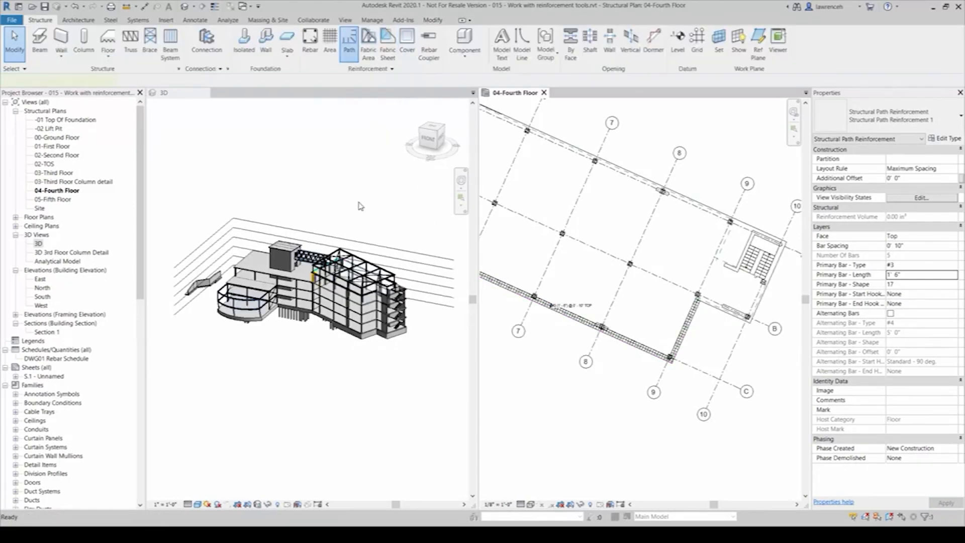
Inspect the path reinforcement and its bars at the slab corner near the column base plate in the 3D view.
scroll(359, 299, "up", 8)
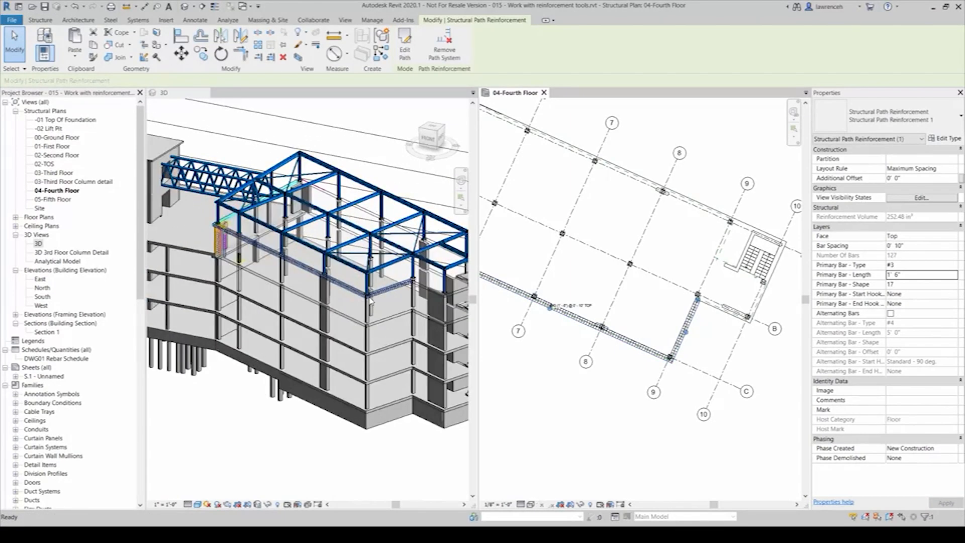
middle_click_drag(422, 342, 361, 342)
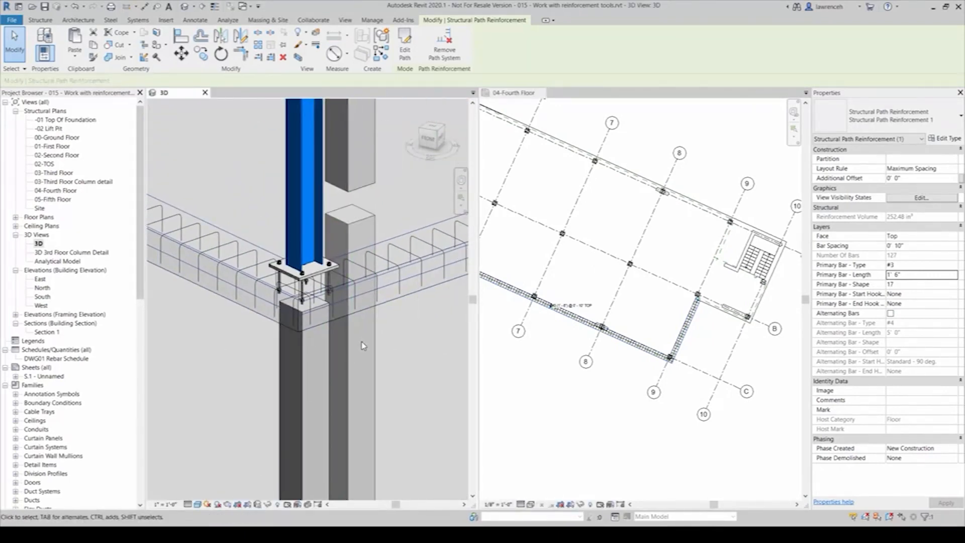
left_click(401, 344)
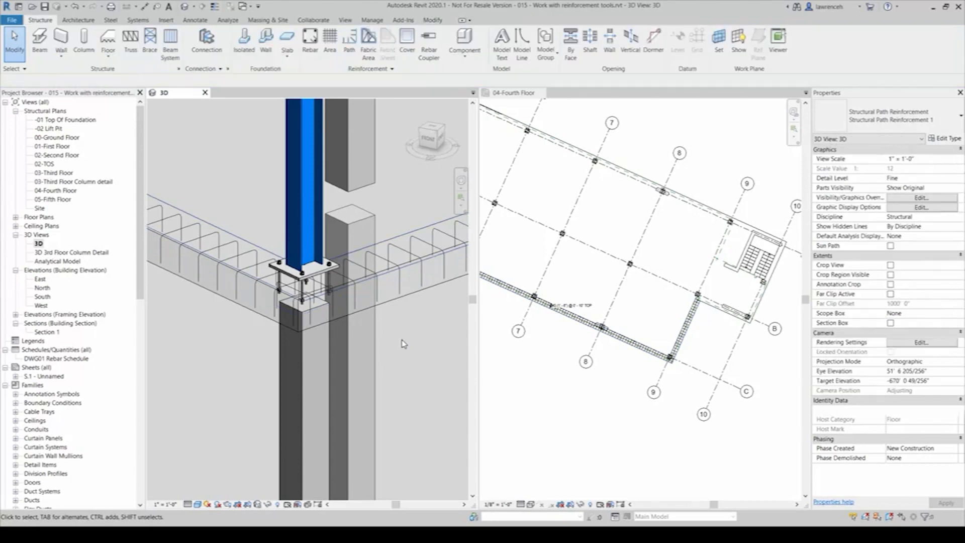
left_click(232, 298)
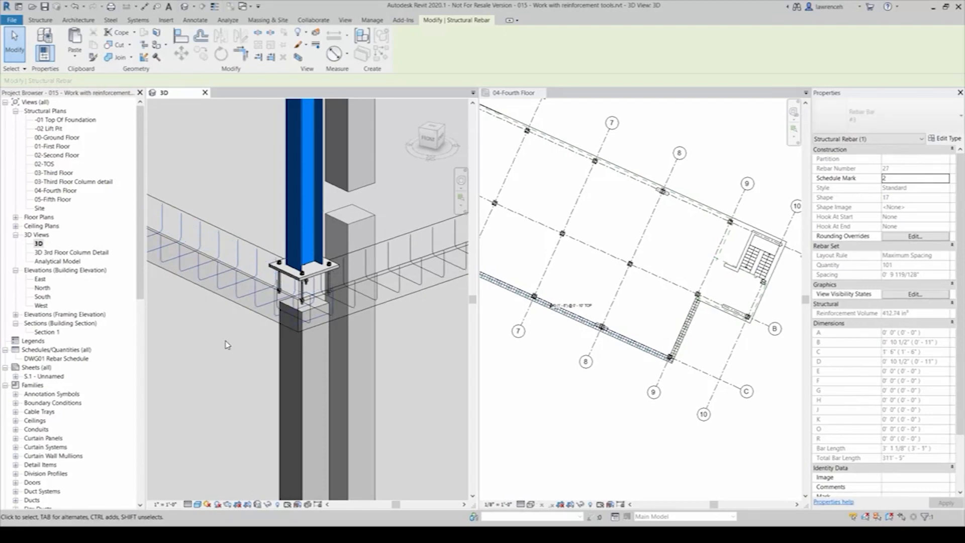
key("space")
key("Escape")
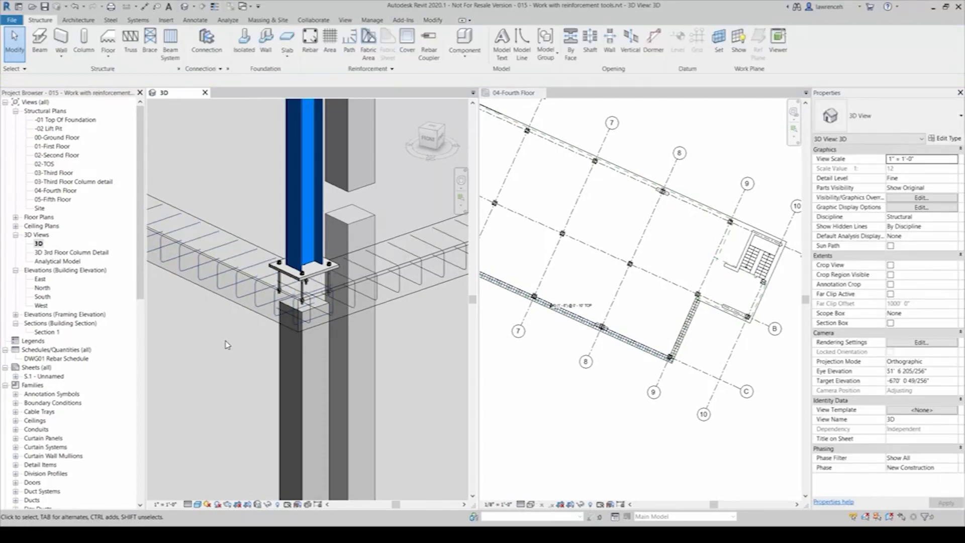
Remove the path system from the slab-edge path reinforcement, keeping its bars as separate structural rebar.
left_click(261, 320)
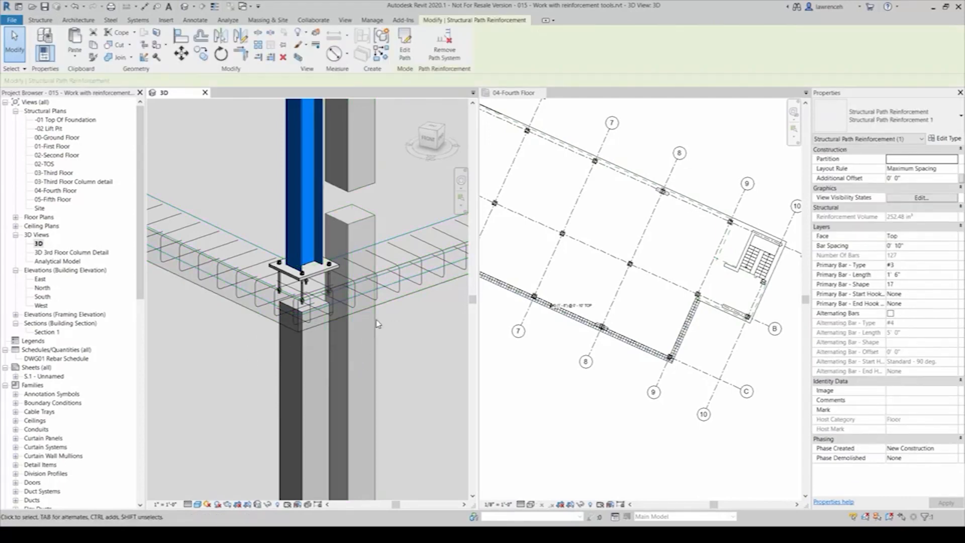
left_click(445, 51)
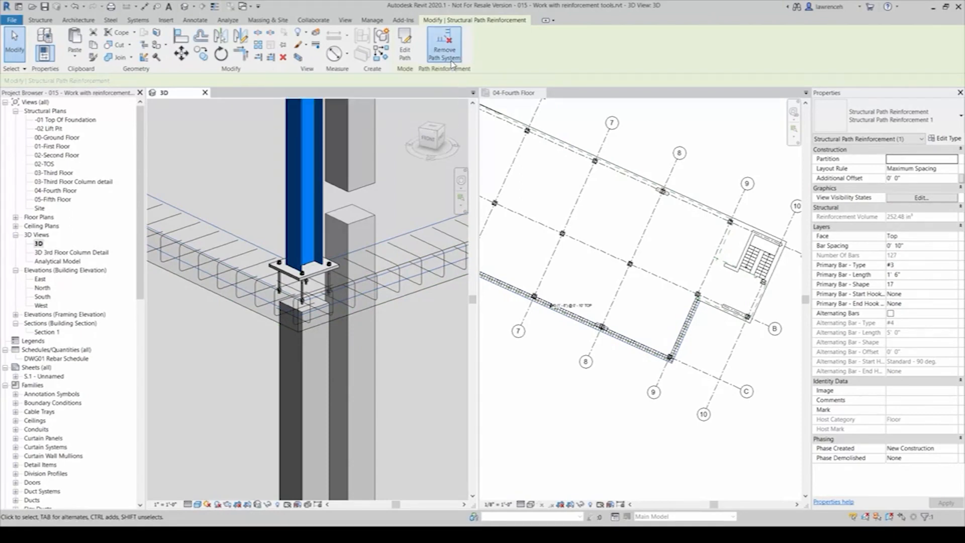
left_click(390, 391)
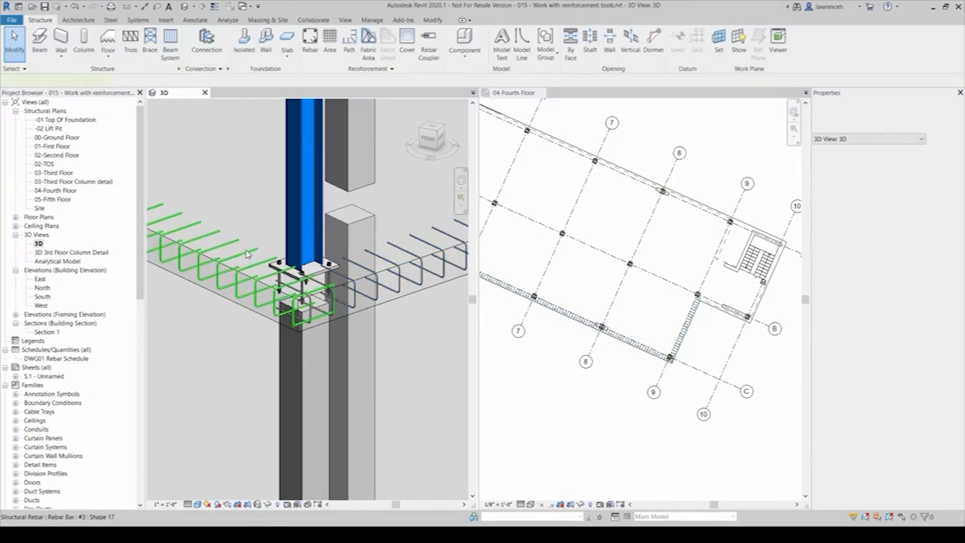
left_click(248, 254)
mouse_move(308, 305)
left_mouse_down()
mouse_move(257, 290)
mouse_move(314, 303)
left_mouse_up()
left_click(598, 392)
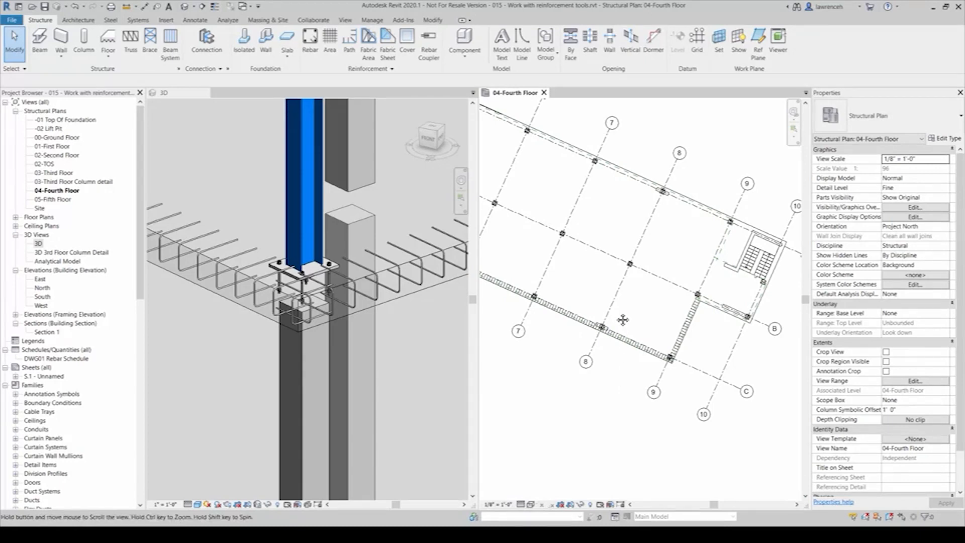
Distribute the straight slab-edge bar near grids 5 and 6 with the Maximum Spacing layout and make it a varying rebar set.
middle_click_drag(607, 267, 675, 383)
scroll(719, 411, "up", 5)
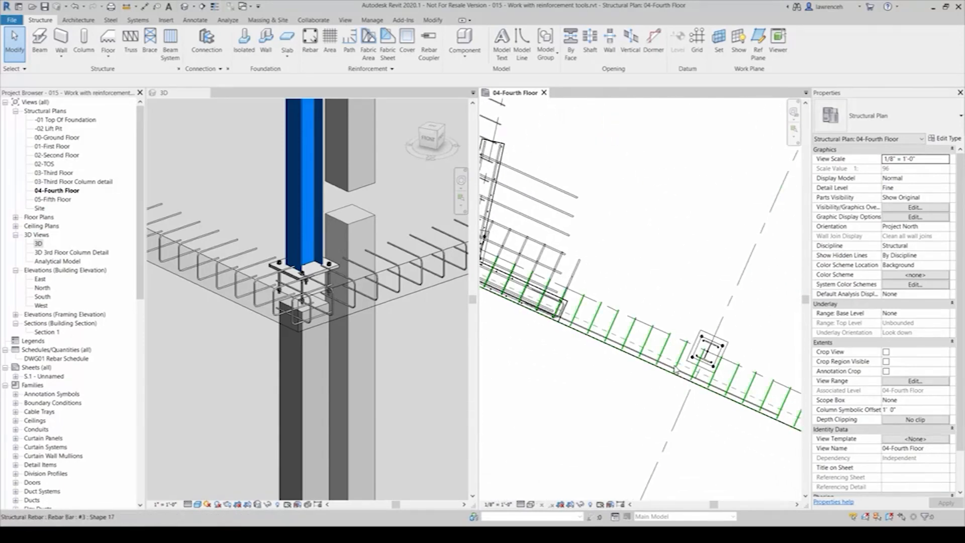
left_click(673, 368)
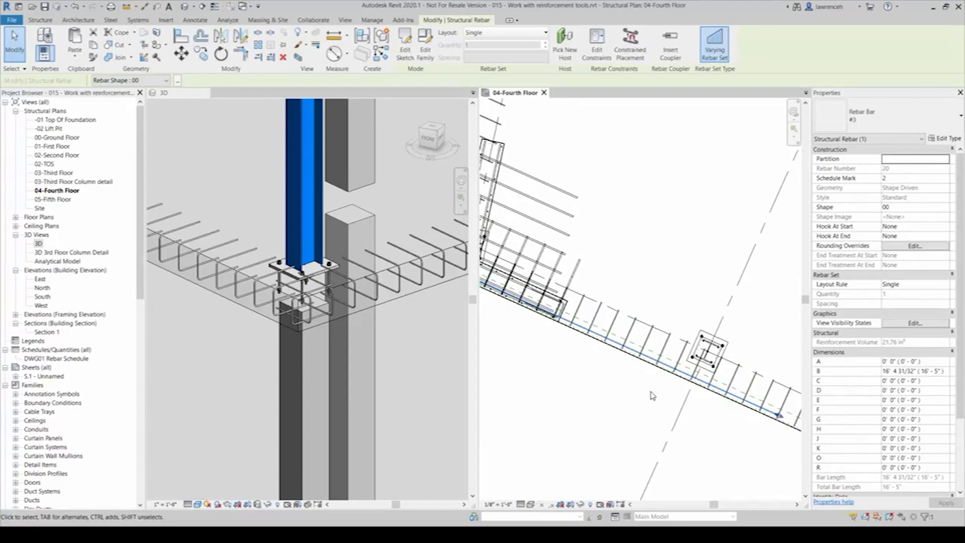
scroll(677, 412, "down", 4)
scroll(680, 424, "down", 1)
middle_click_drag(688, 427, 638, 440)
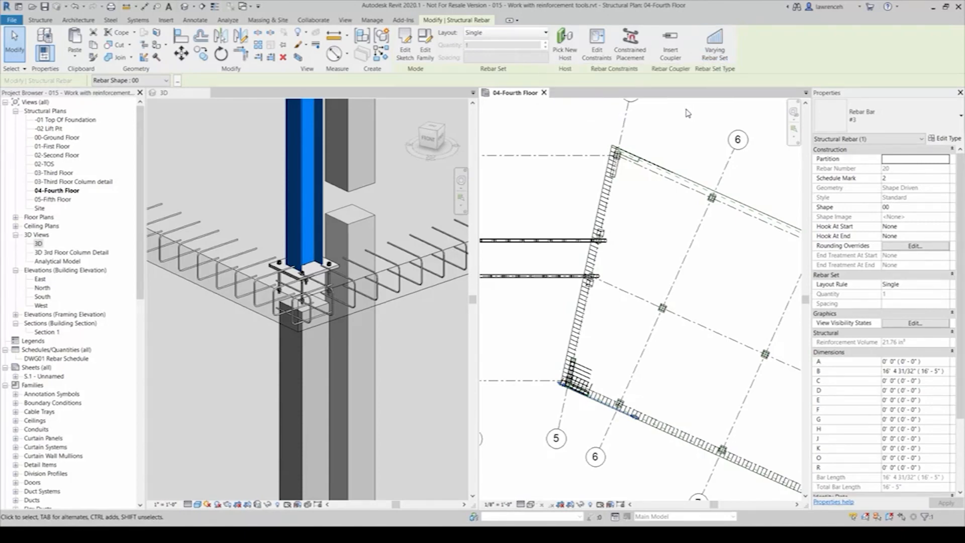
left_click(528, 32)
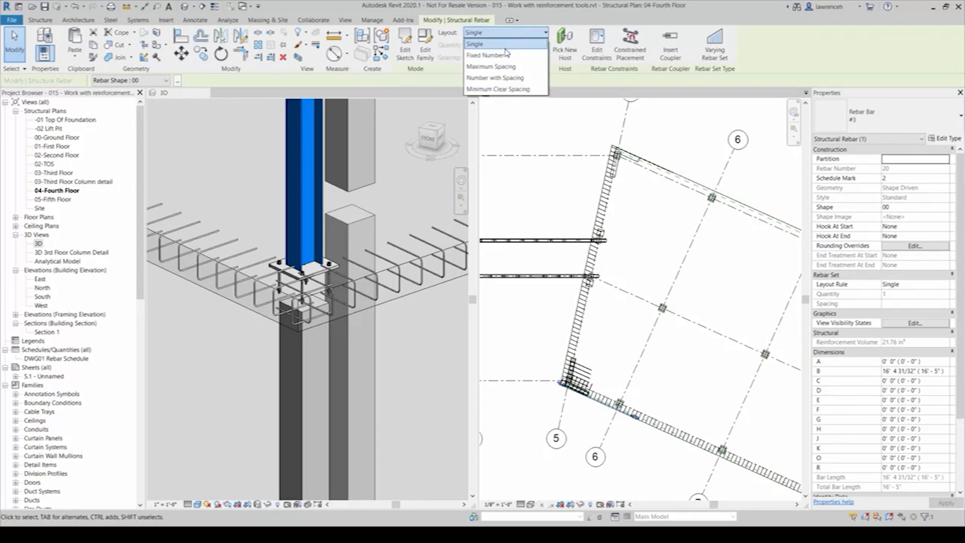
left_click(497, 66)
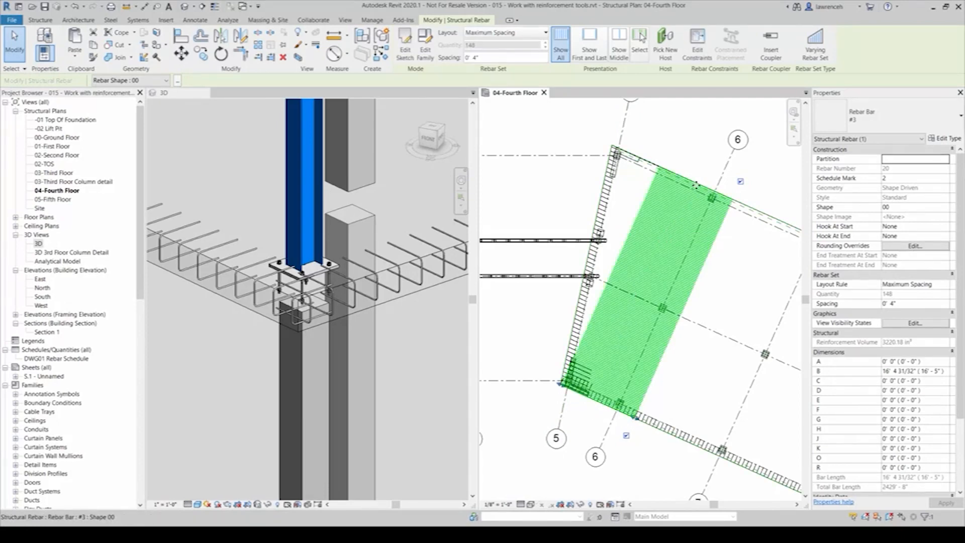
left_click(822, 59)
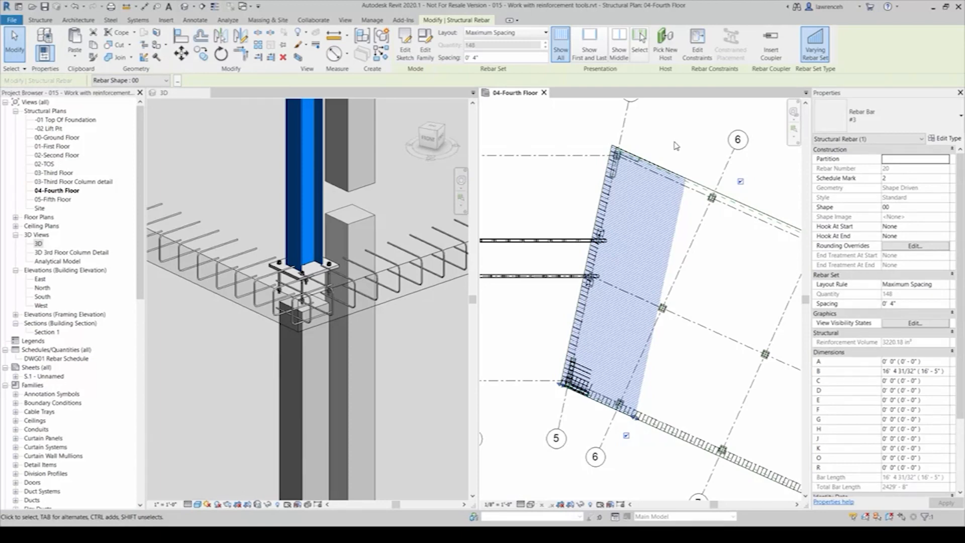
left_click(520, 347)
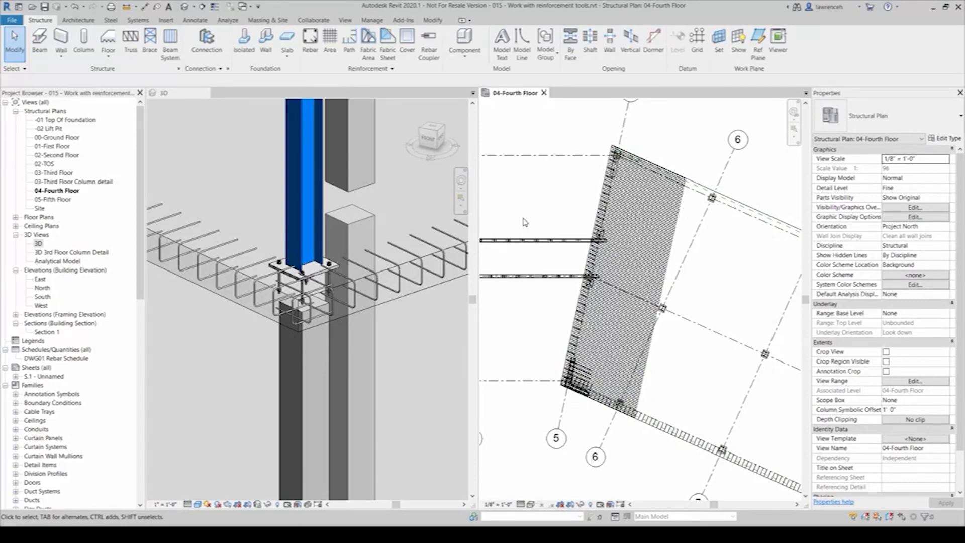
Close the fourth-floor plan, open the Section 1 view and tile it beside the 3D view.
left_click(544, 92)
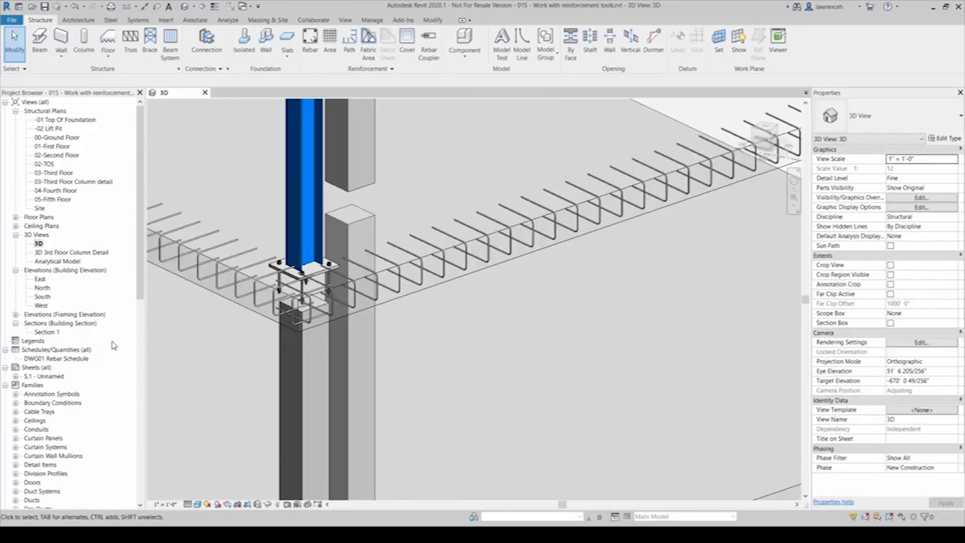
double_click(52, 333)
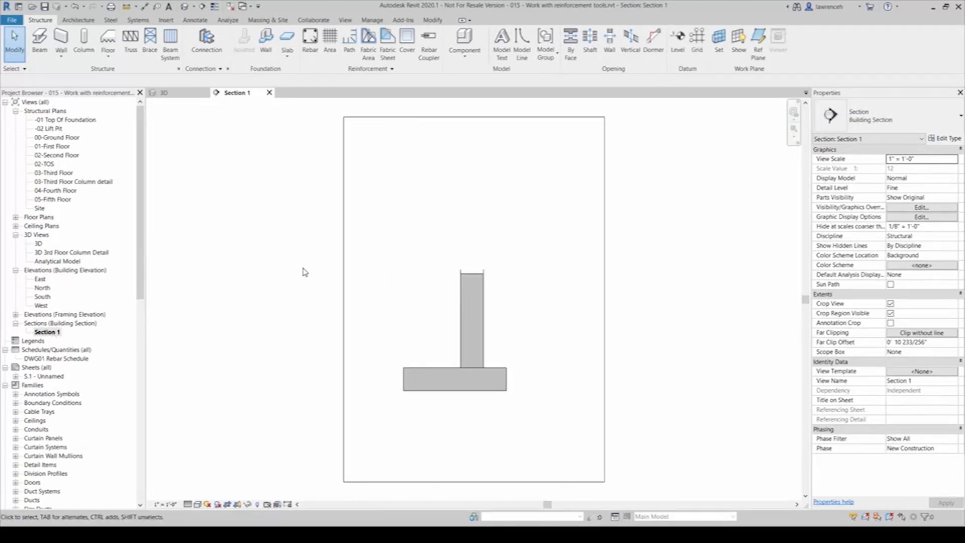
key("w")
key("t")
middle_click_drag(354, 307, 226, 309)
Examine the sloped-top retaining wall and its footing in the 3D view and compare it with Section 1.
left_click(558, 382)
scroll(578, 372, "down", 5)
scroll(577, 374, "down", 5)
middle_click_drag(575, 378, 805, 381)
middle_click_drag(582, 356, 790, 381)
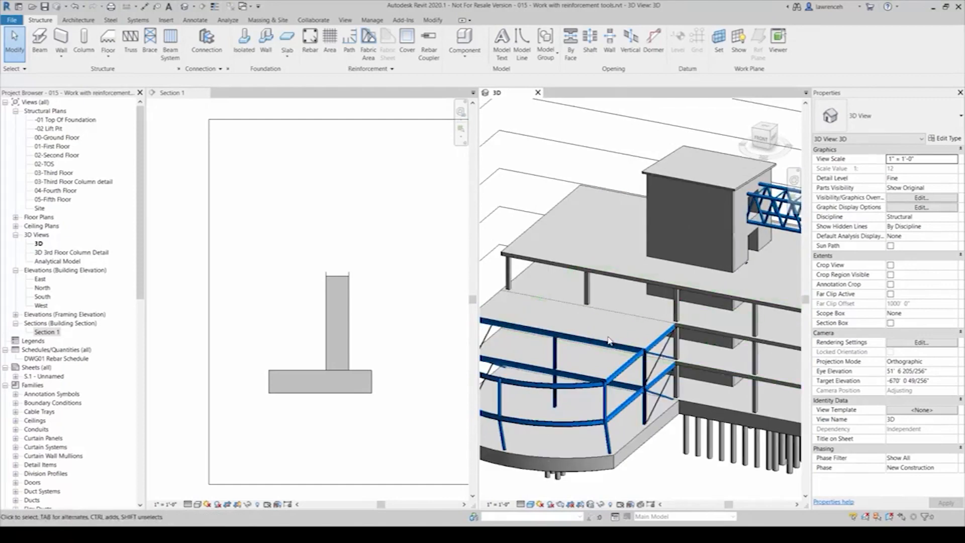
middle_click_drag(608, 341, 804, 352)
middle_click_drag(668, 383, 747, 387)
scroll(618, 356, "up", 6)
scroll(655, 406, "down", 3)
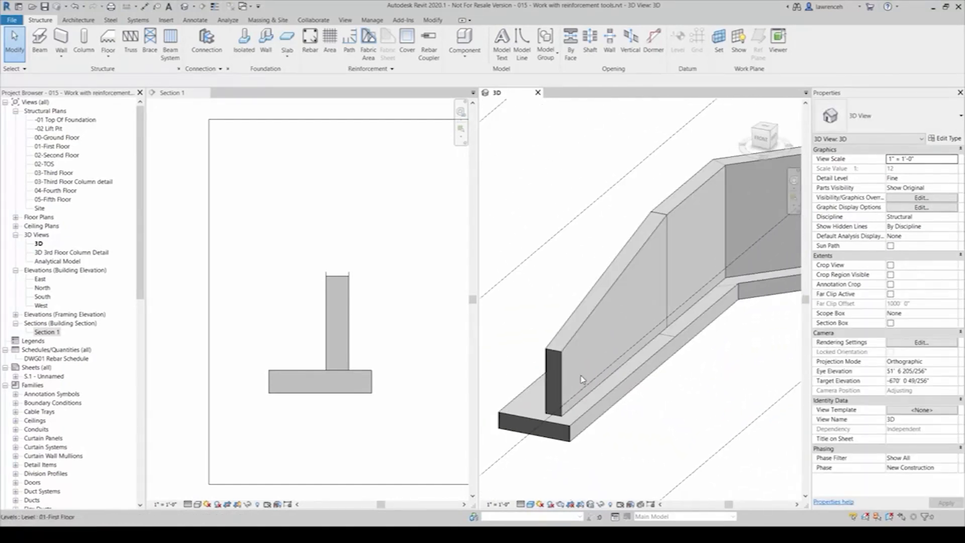
left_click(567, 372)
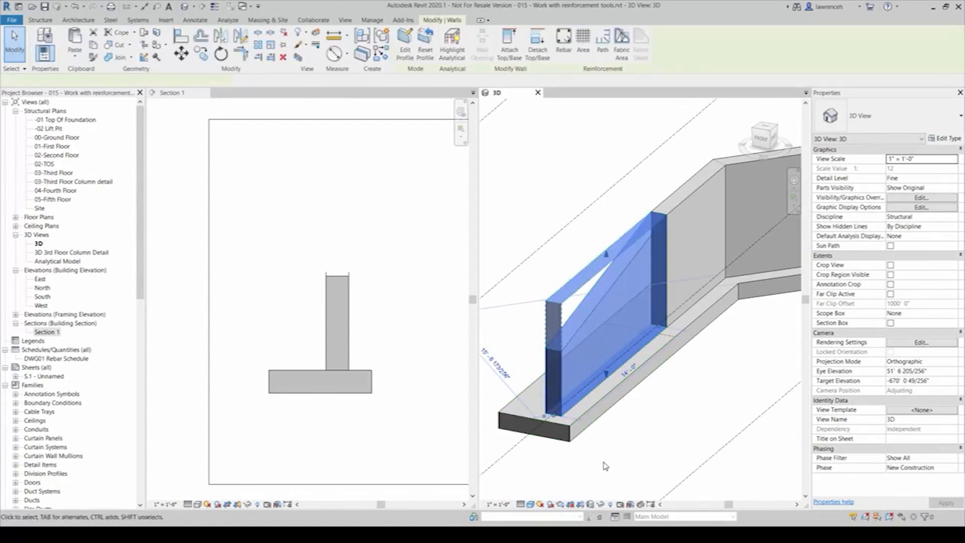
key("Escape")
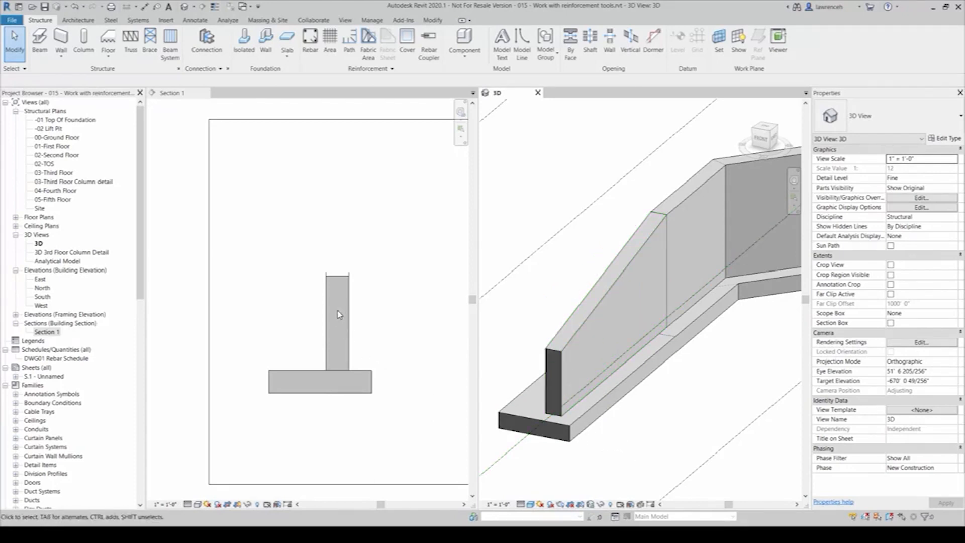
left_click(404, 328)
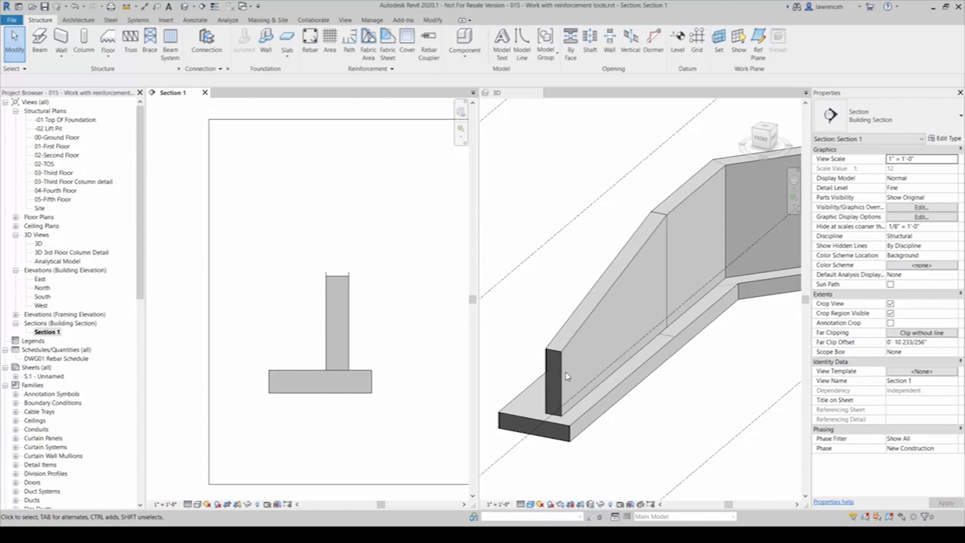
left_click(685, 355)
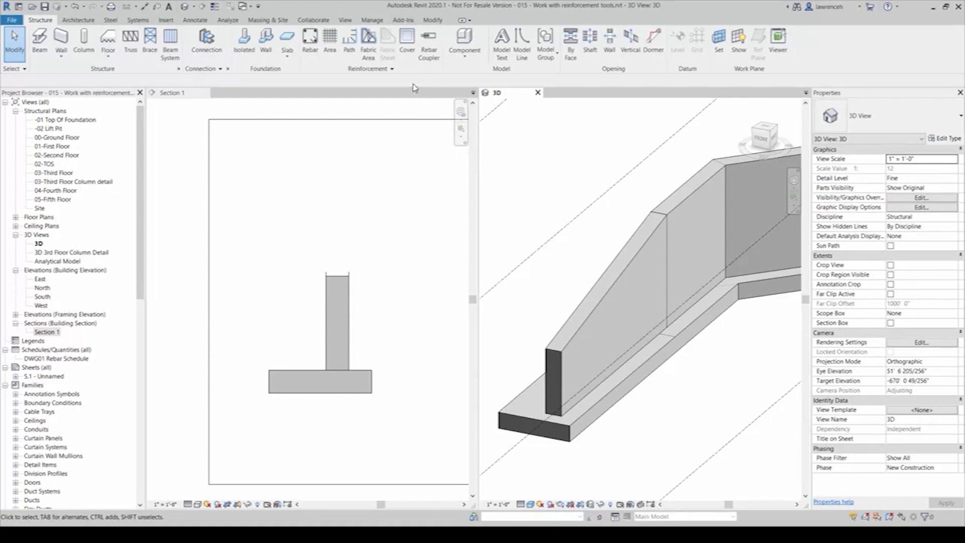
Check the numbering method for varying rebar sets in the reinforcement settings.
left_click(397, 70)
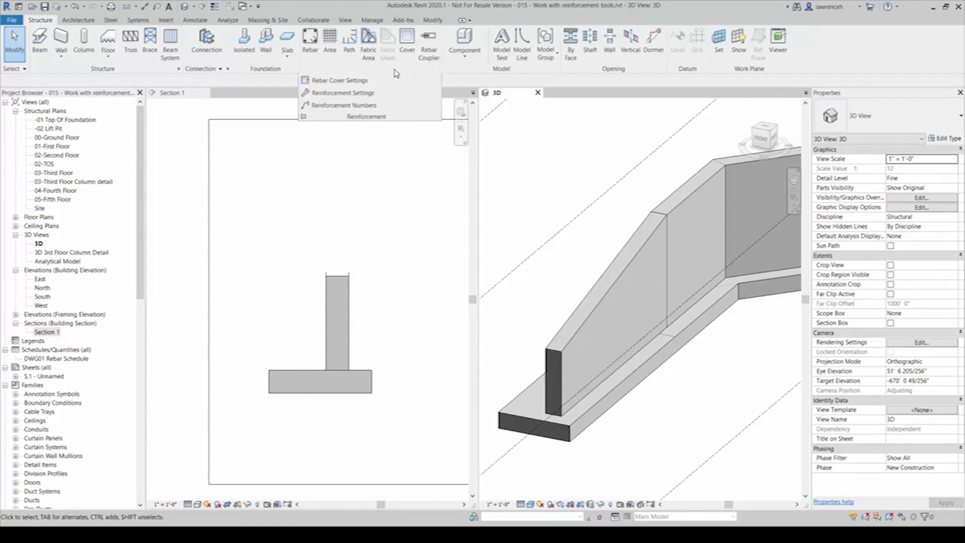
left_click(361, 94)
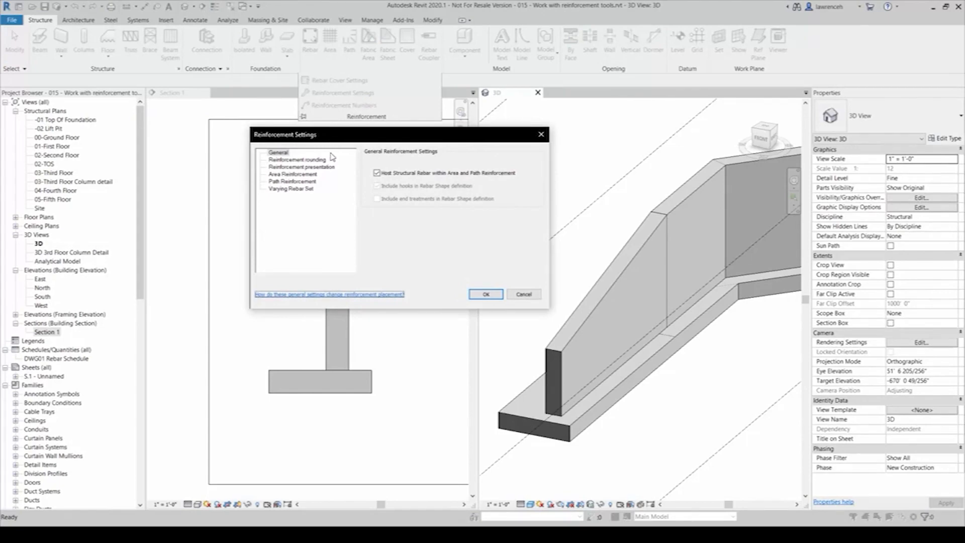
left_click(302, 189)
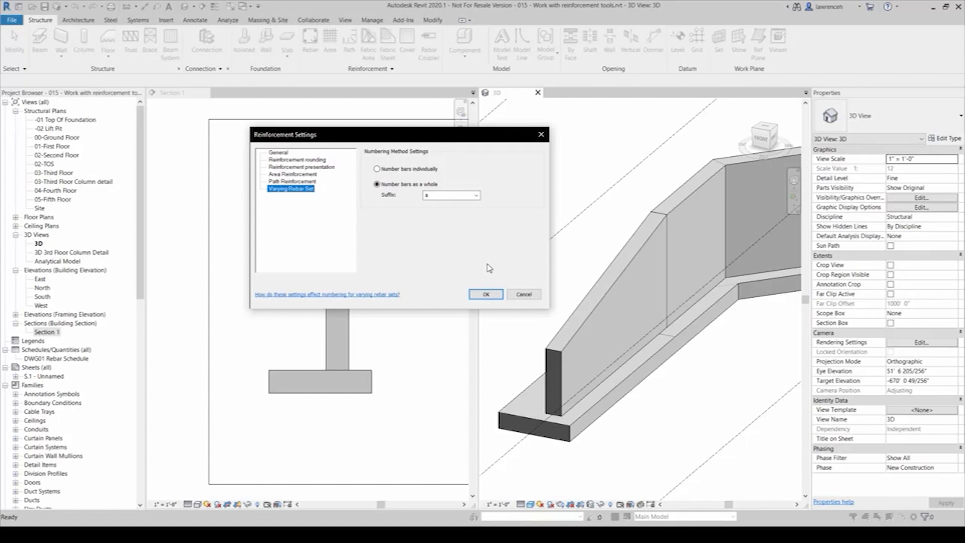
left_click(486, 294)
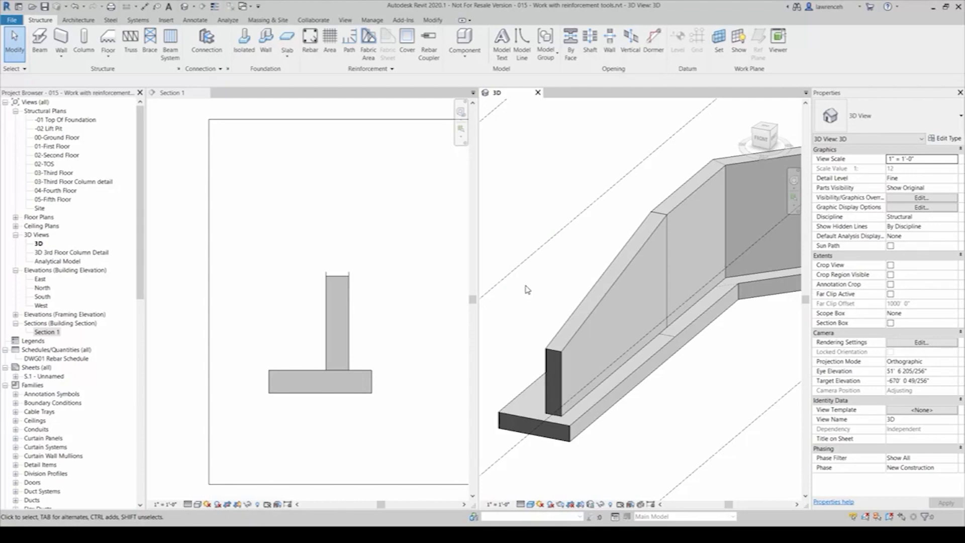
Sketch a straight vertical rebar about 3' 5" long in Section 1, hosted by the retaining wall along its left cover line.
left_click(277, 159)
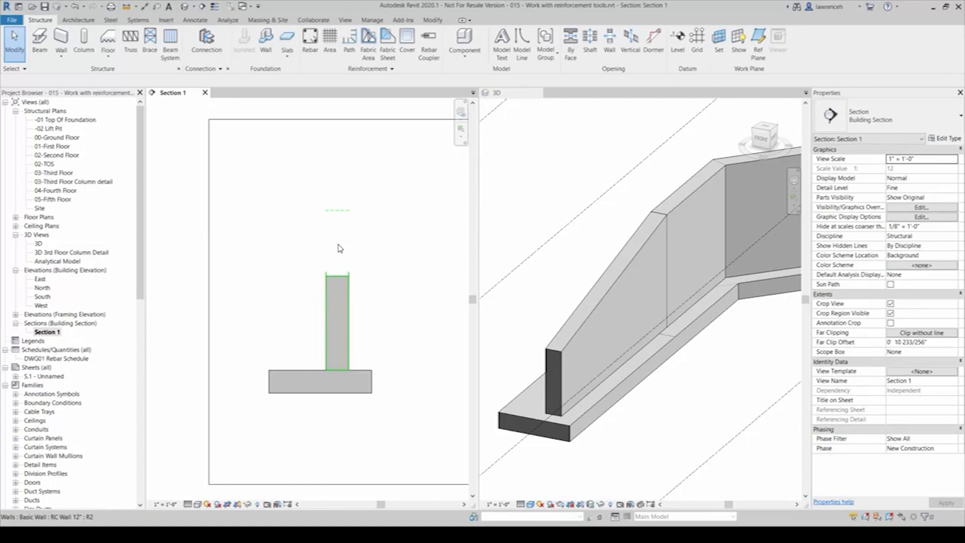
left_click(311, 45)
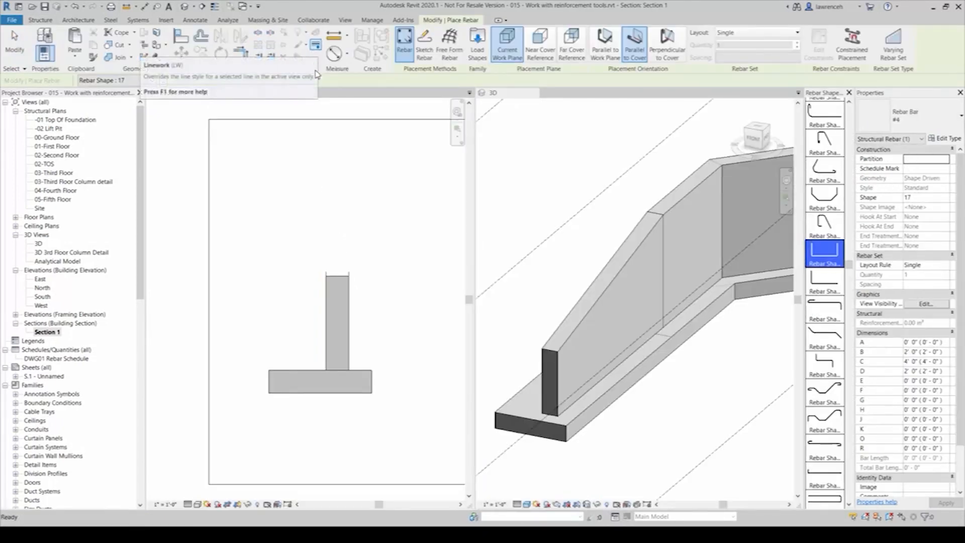
left_click(425, 59)
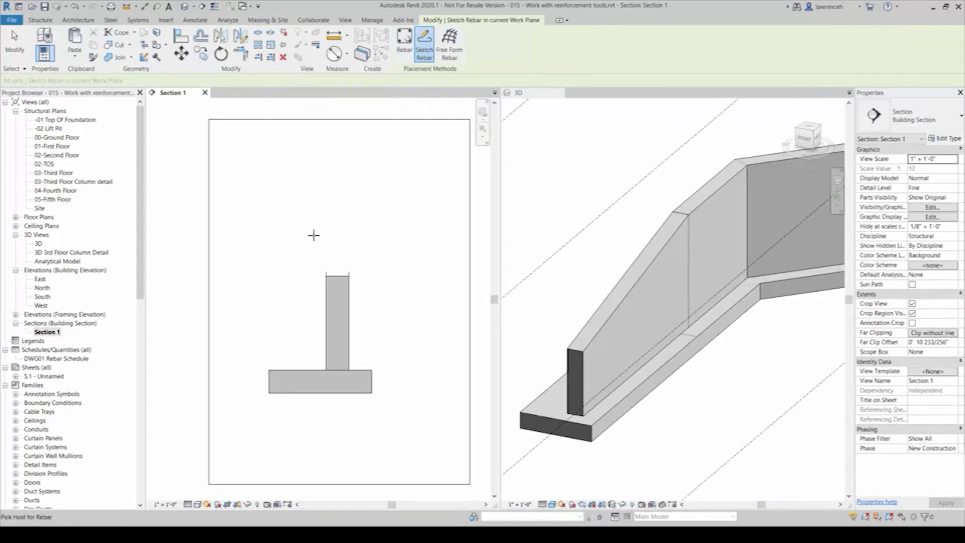
left_click(326, 300)
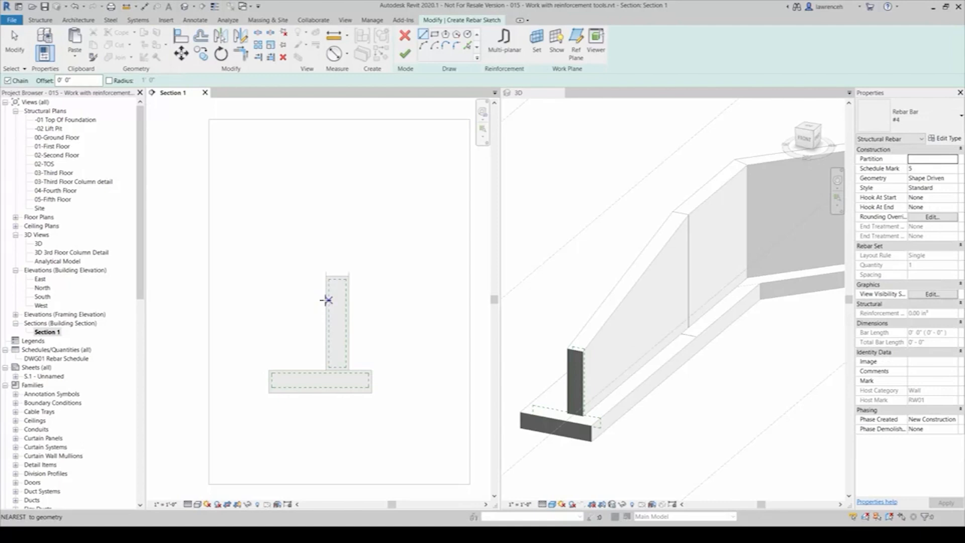
scroll(319, 314, "up", 5)
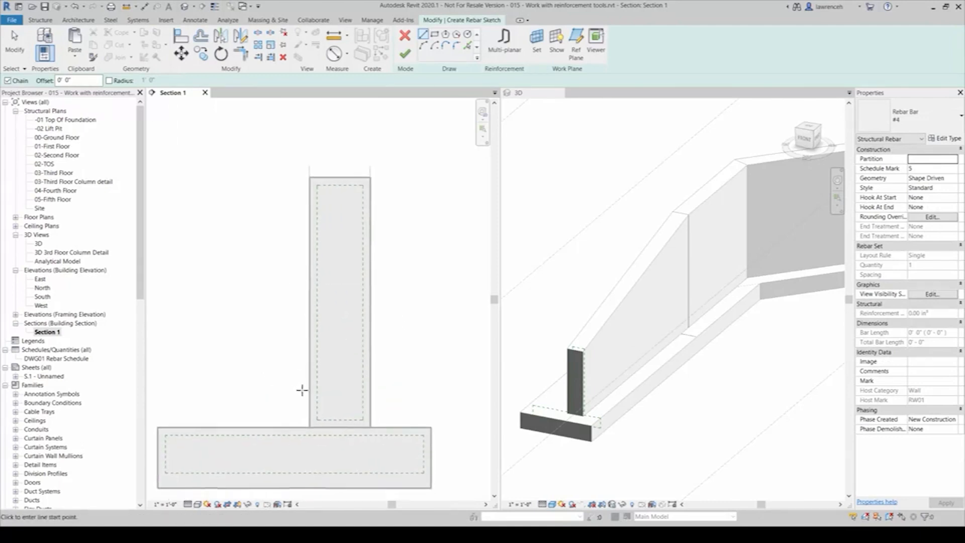
left_click(317, 406)
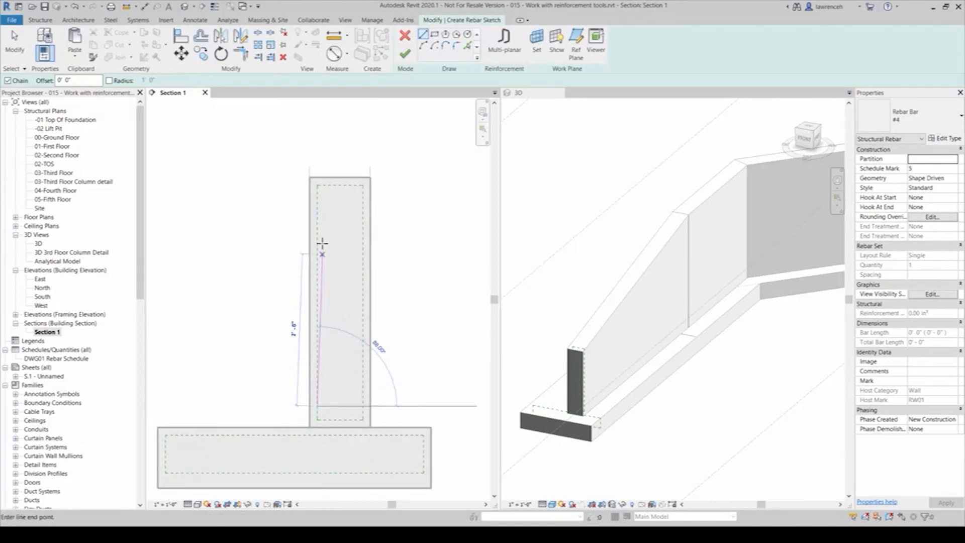
left_click(317, 200)
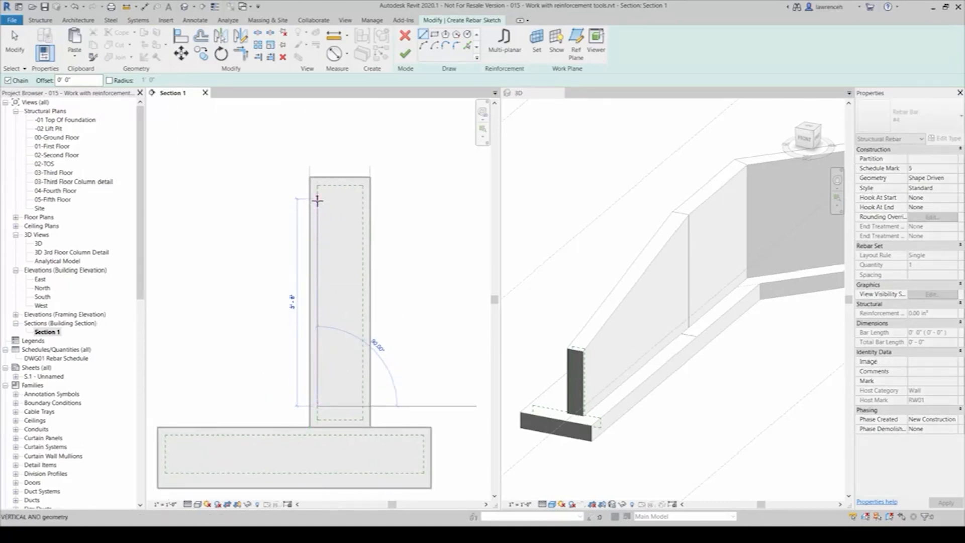
right_click(335, 140)
left_click(356, 150)
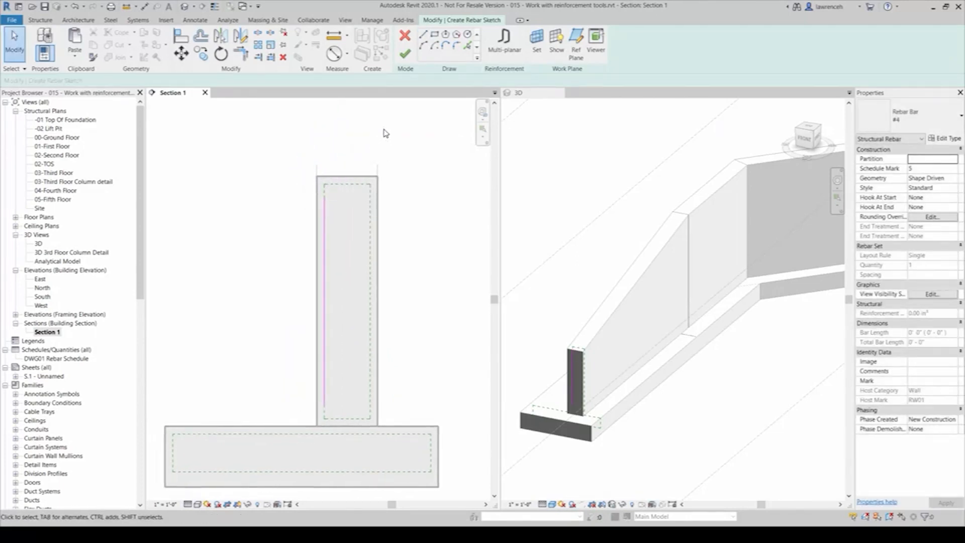
left_click(404, 59)
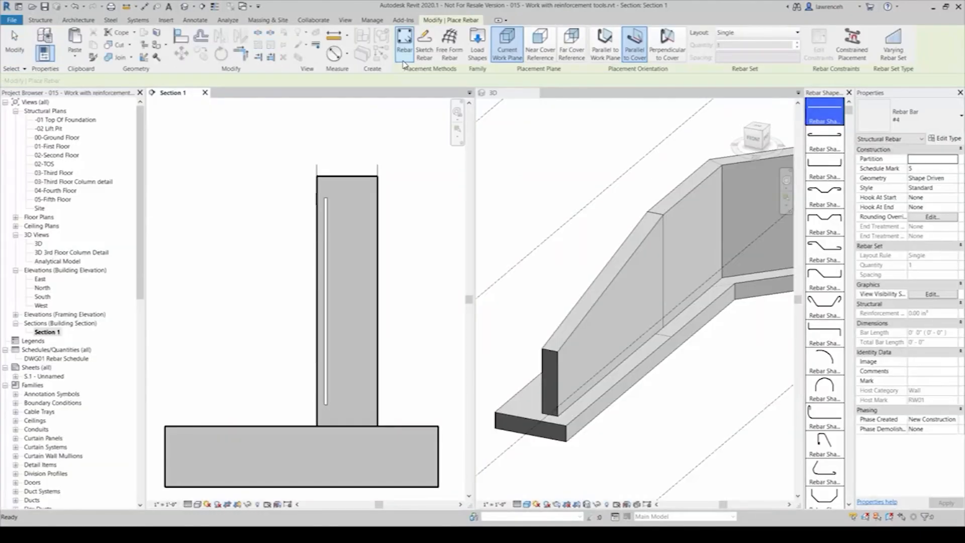
right_click(339, 134)
left_click(356, 142)
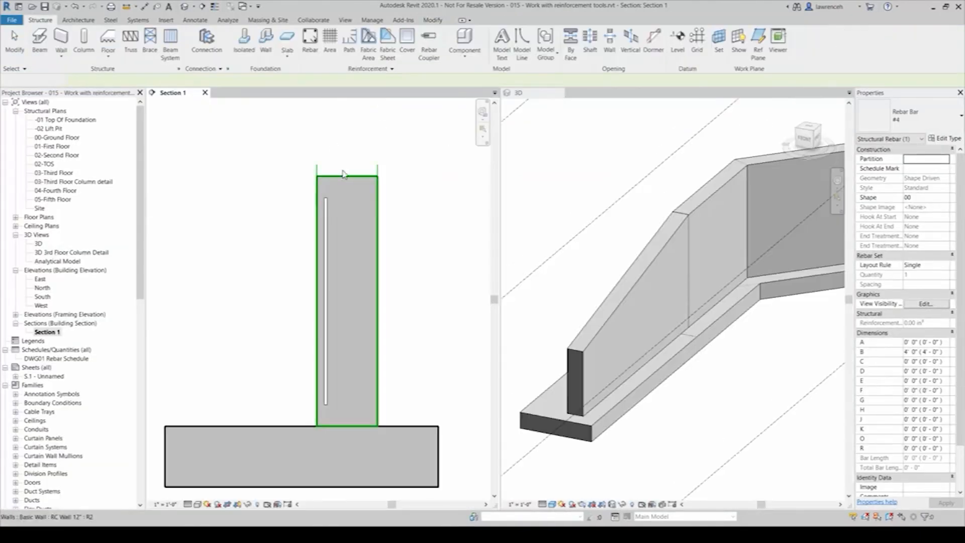
Set the retaining wall's vertical bar to be viewed unobscured and as solid in the 3D view.
left_click(326, 207)
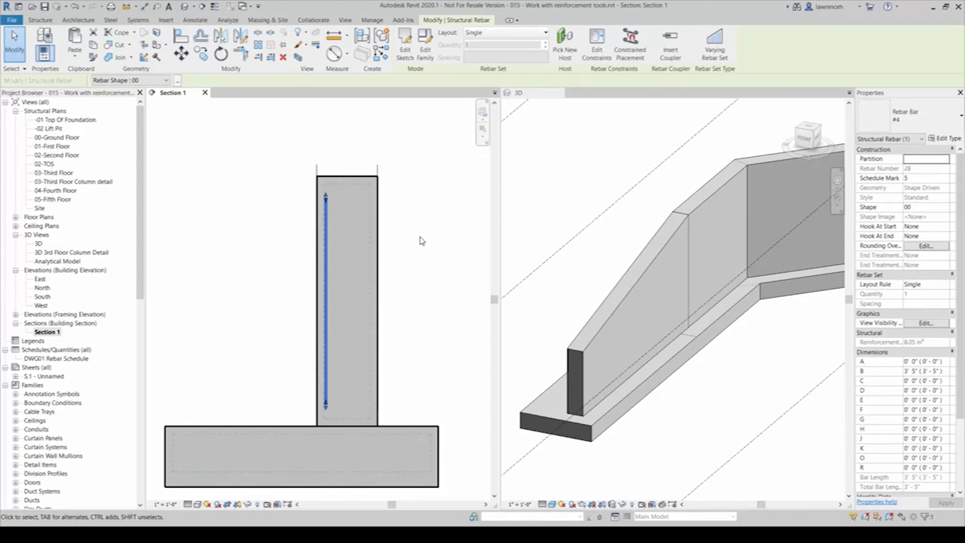
left_click(436, 242)
left_click(585, 247)
middle_click_drag(608, 284, 688, 201, "shift")
left_click(532, 390)
middle_click_drag(569, 386, 739, 356, "shift")
left_click(696, 385)
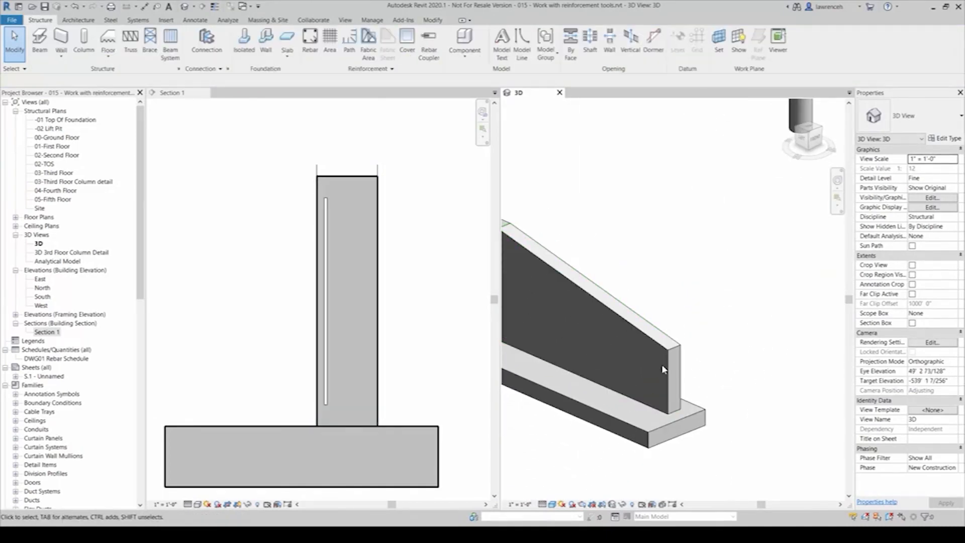
left_click(342, 355)
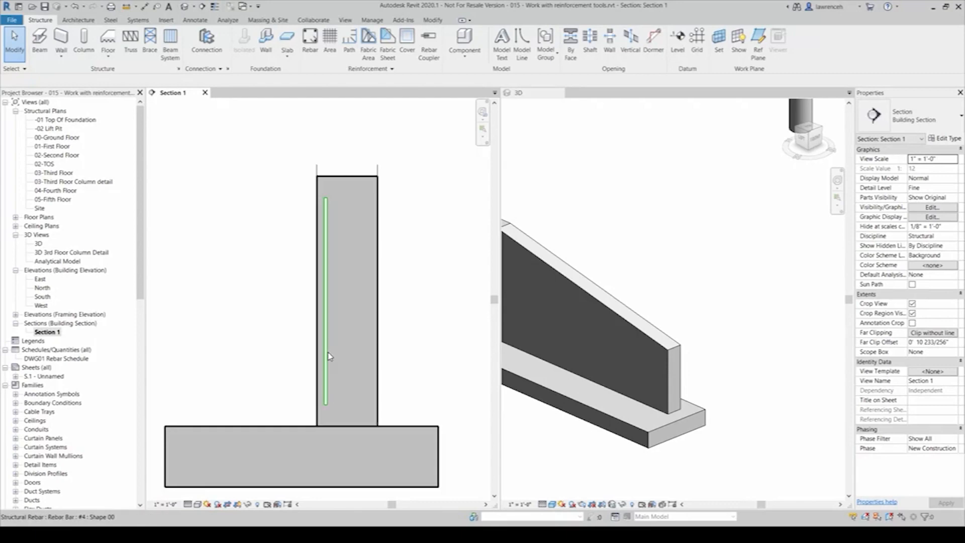
left_click(327, 356)
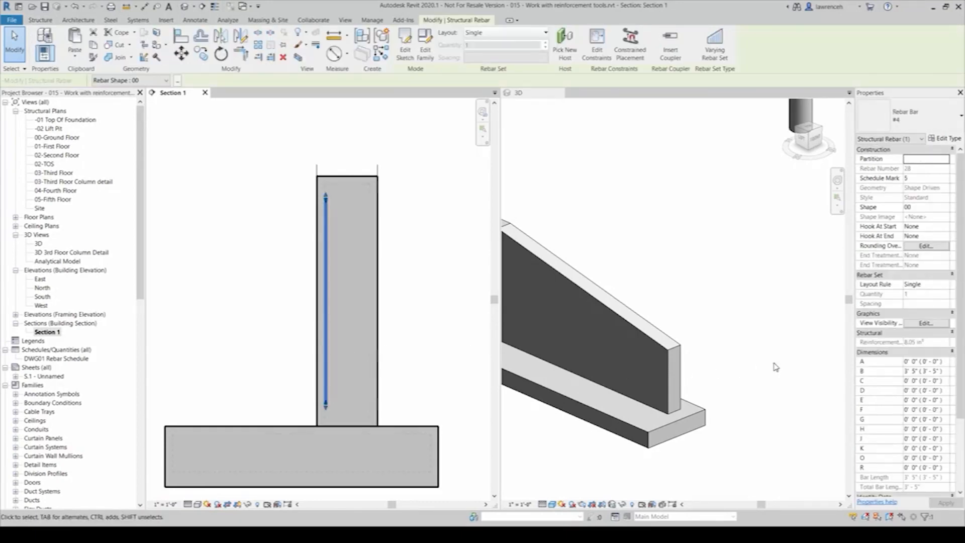
left_click(928, 324)
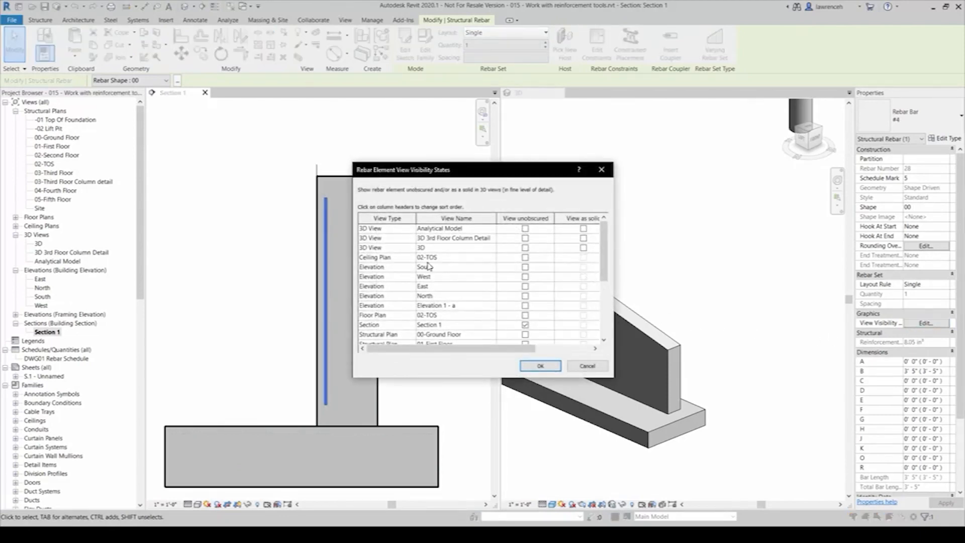
left_click(526, 248)
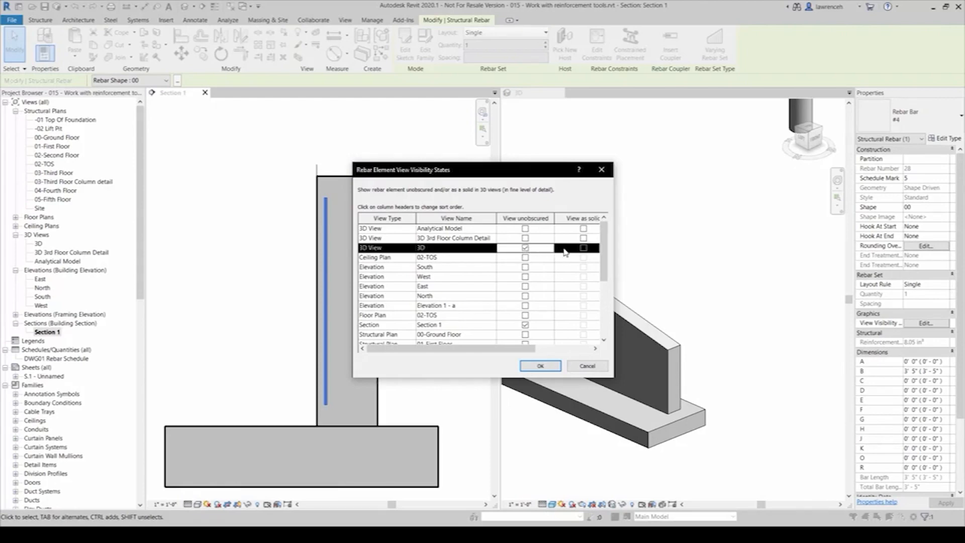
left_click(583, 248)
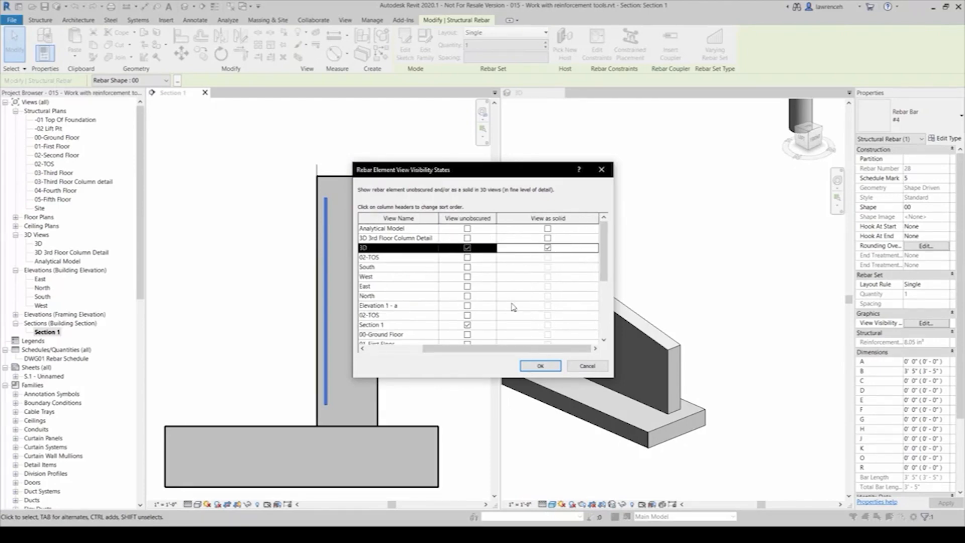
left_click(541, 366)
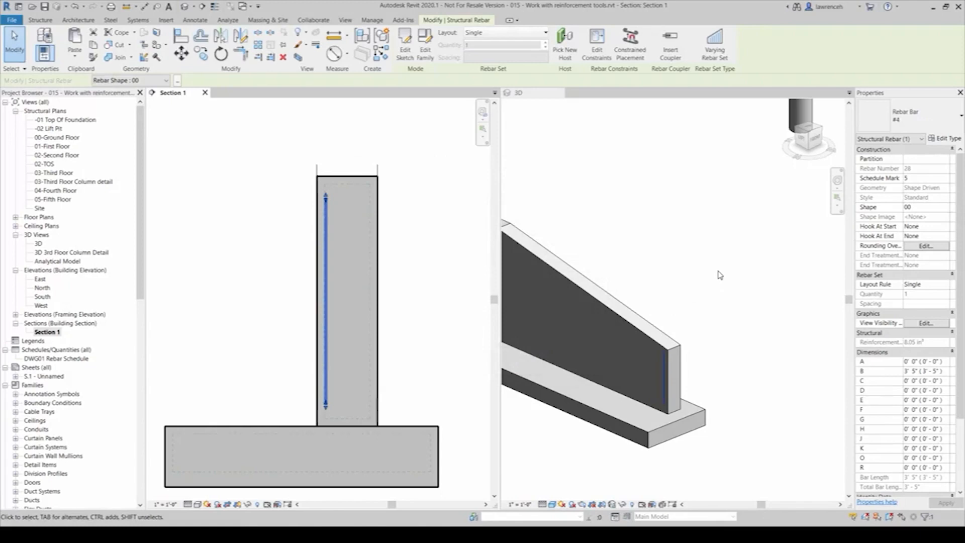
Distribute the vertical bar along the retaining wall using the Maximum Spacing layout with 10" spacing.
left_click(663, 372)
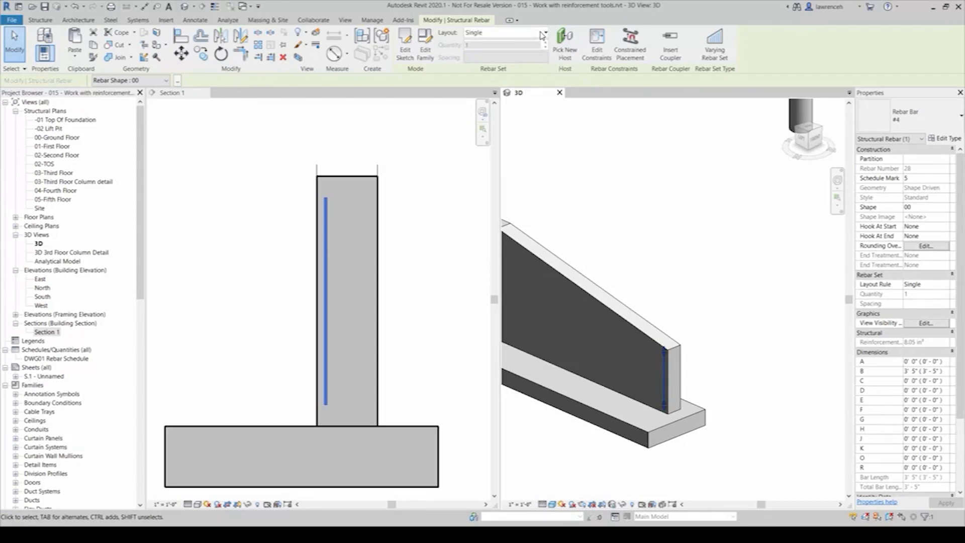
left_click(543, 33)
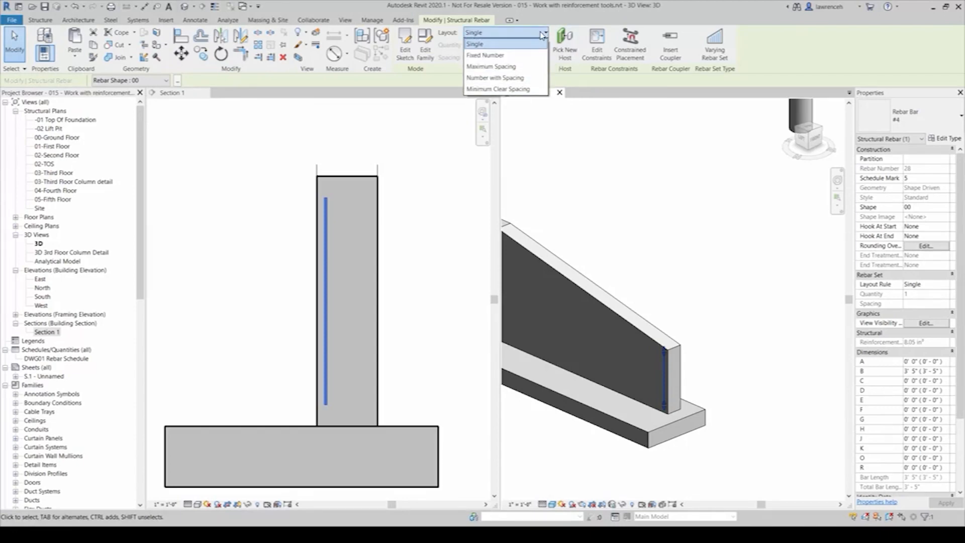
left_click(514, 69)
left_click(495, 56)
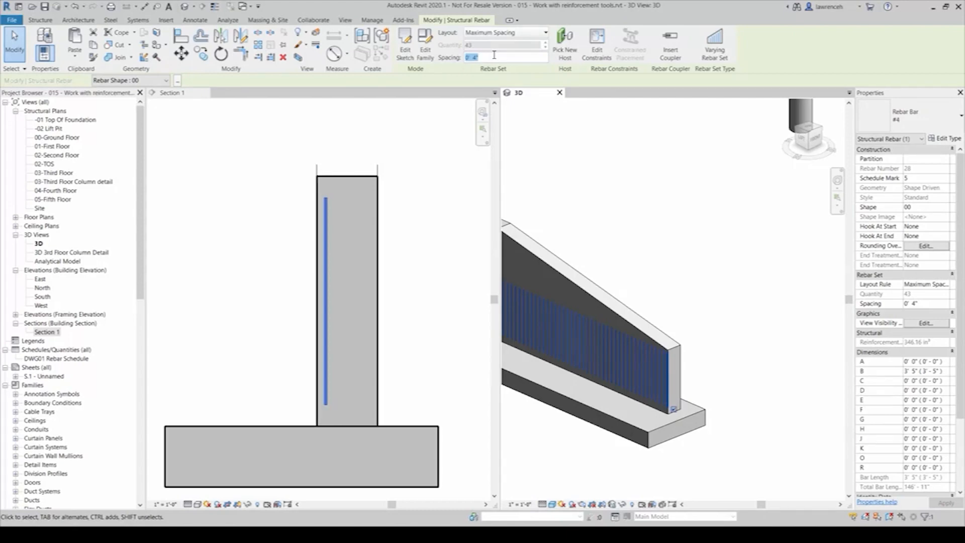
type("10")
key("Return")
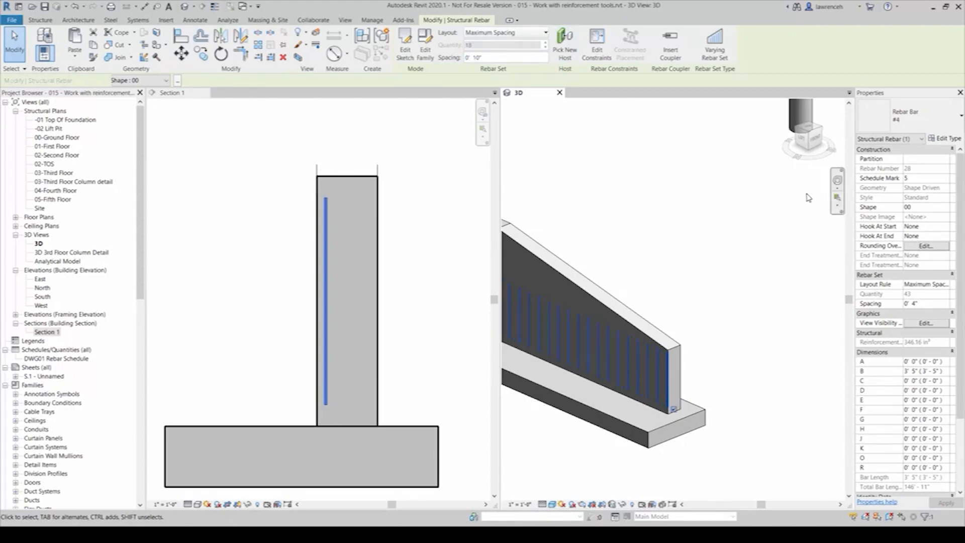
Make the wall bars a varying rebar set and stretch their upper ends to the sloped top of the wall.
middle_click_drag(676, 191, 758, 217)
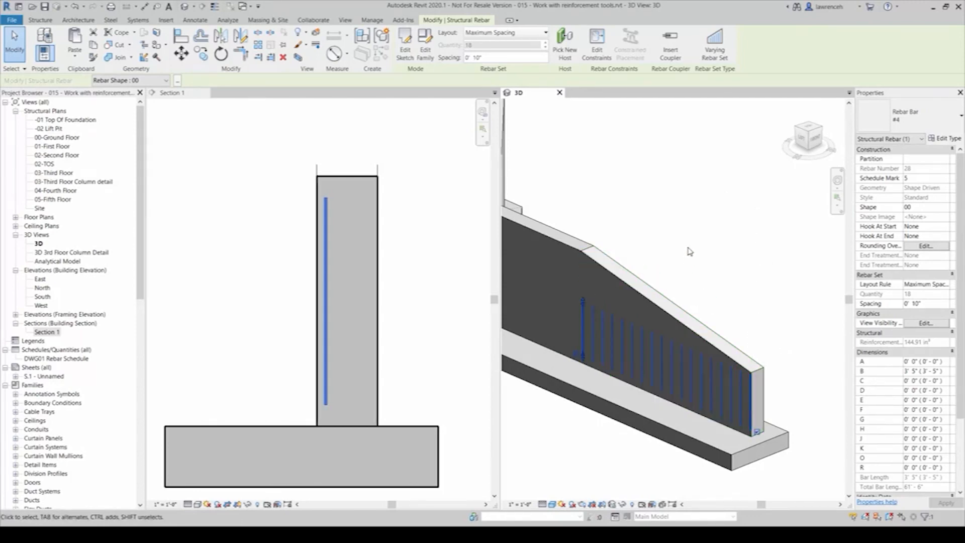
left_click(717, 59)
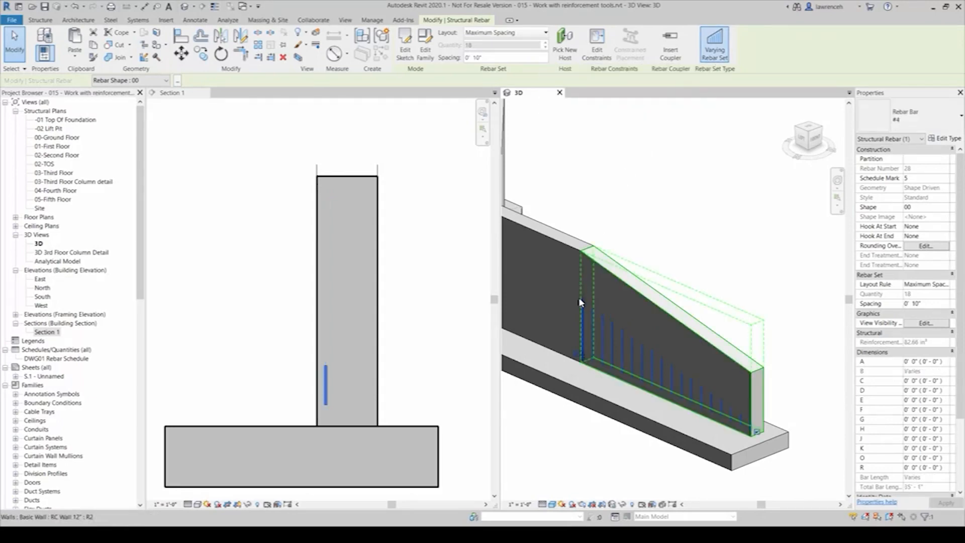
left_click_drag(582, 300, 591, 254)
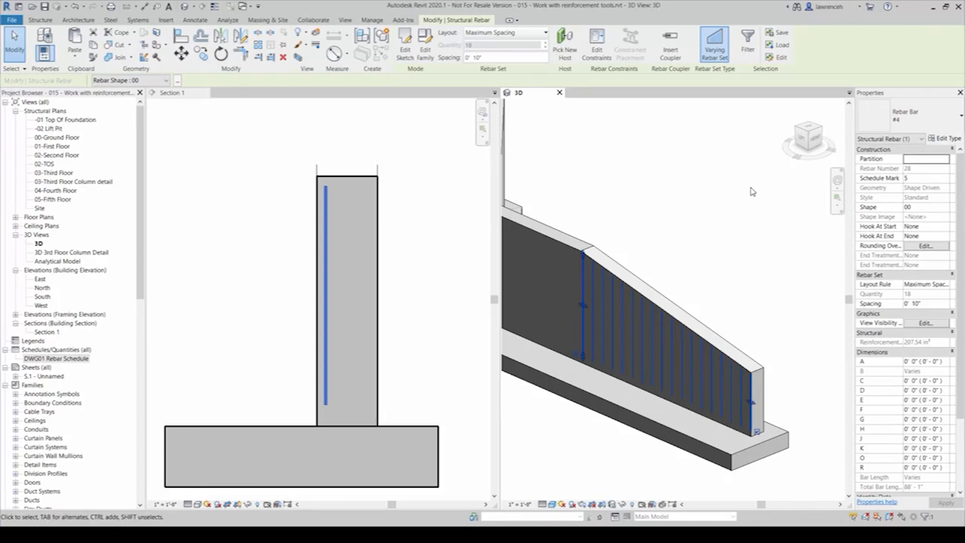
Assign the varying wall rebar set to partition DWG01.
left_click(941, 160)
type("DWG01")
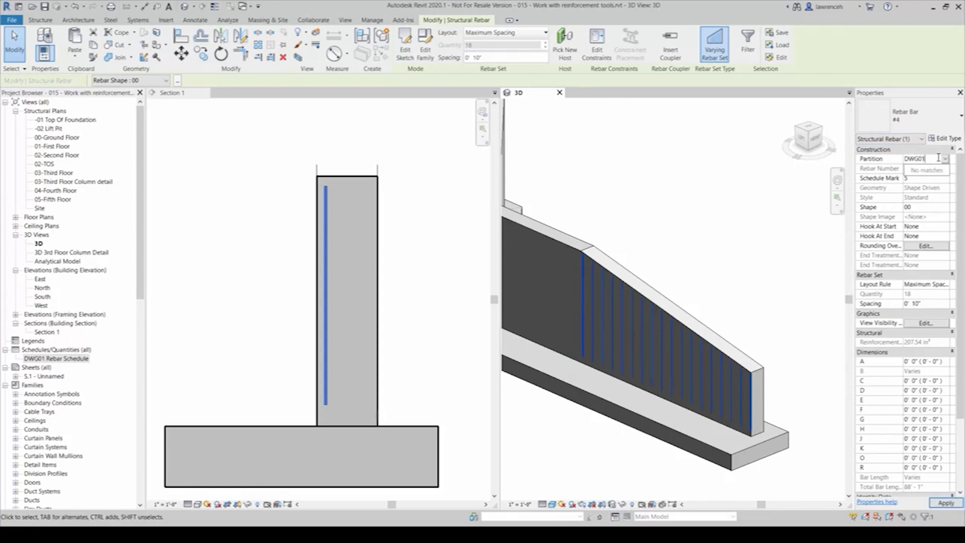
left_click(659, 166)
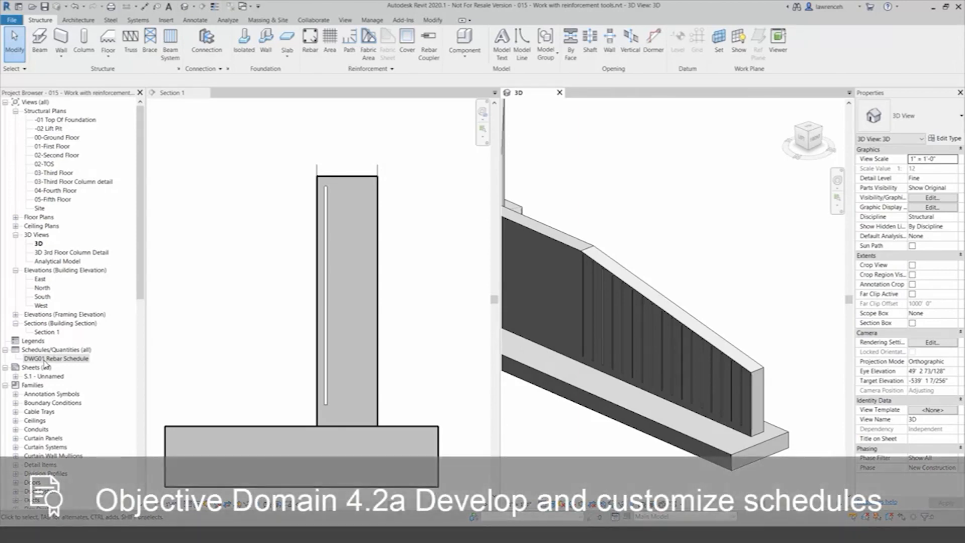
Open the DWG01 Rebar Schedule and check which parameters are combined in its Bar Mark field.
double_click(45, 360)
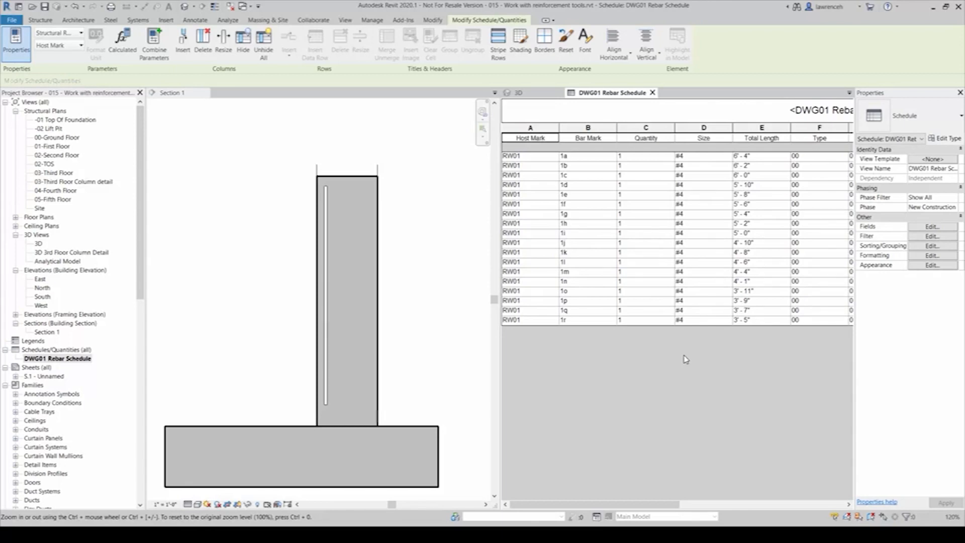
left_click(929, 227)
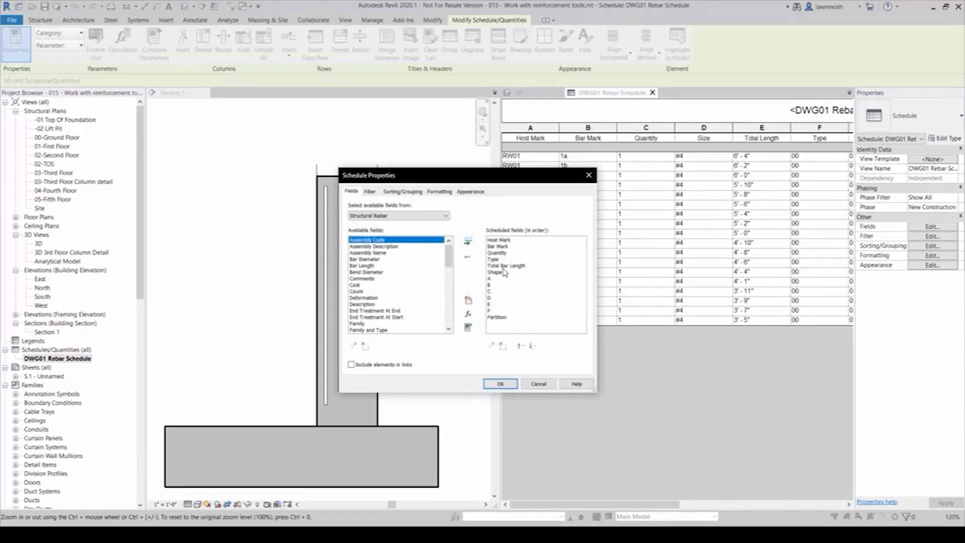
left_click(502, 253)
left_click(499, 247)
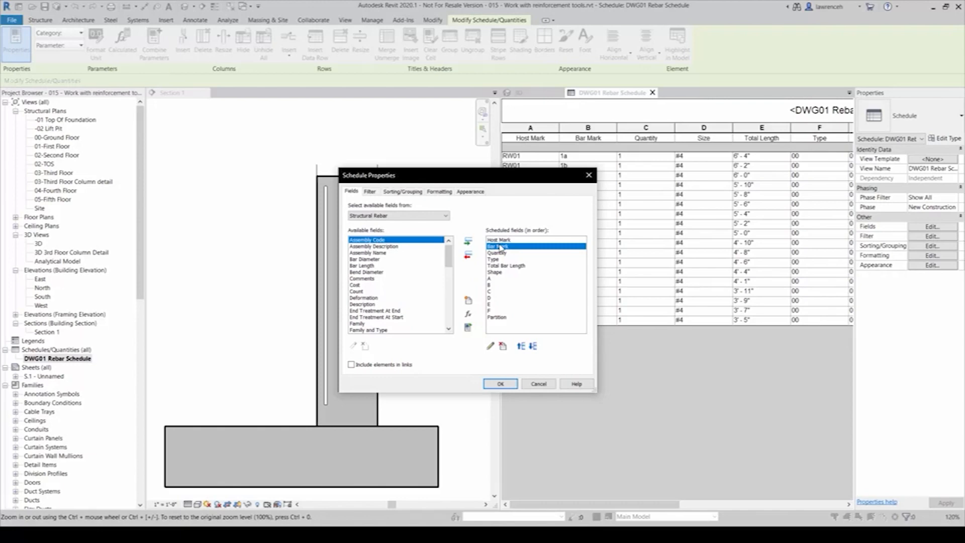
left_click(490, 345)
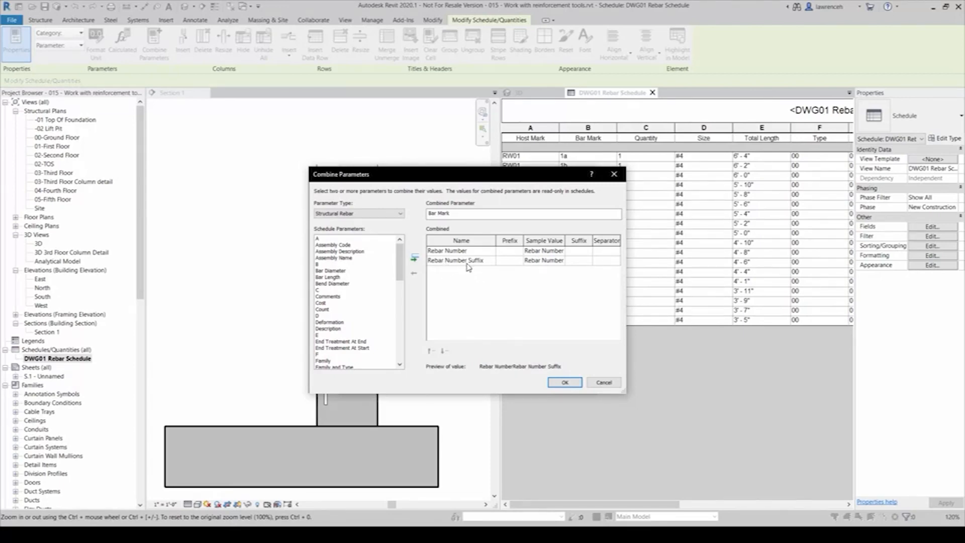
left_click_drag(545, 177, 478, 184)
left_click(497, 391)
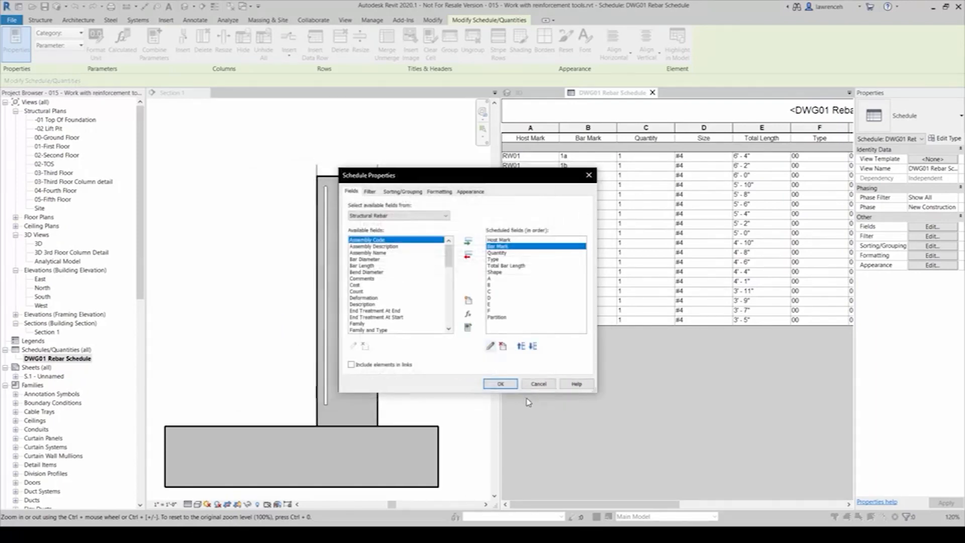
left_click(500, 384)
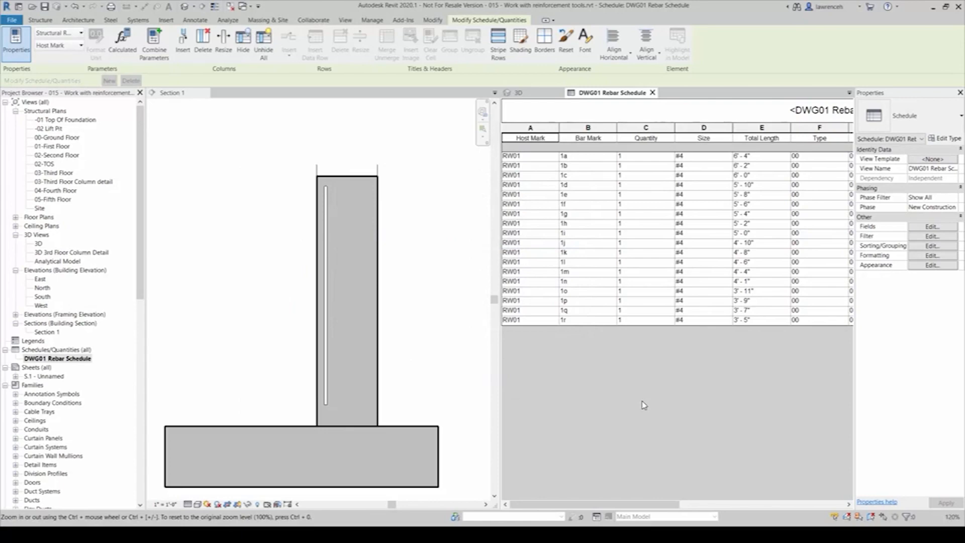
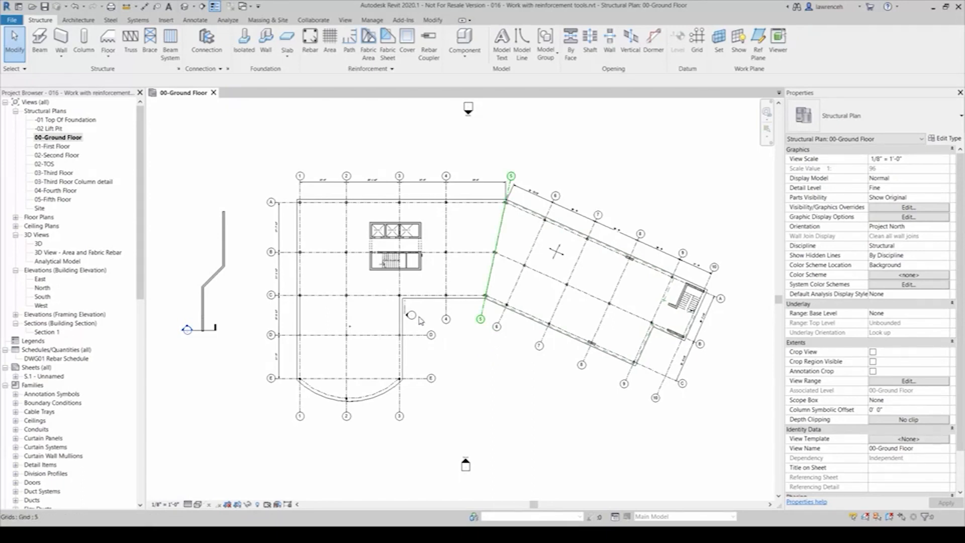
Start area reinforcement on the ground floor slab and pick the outer edges between grids 1–5 and A–C as its boundary.
left_click(332, 56)
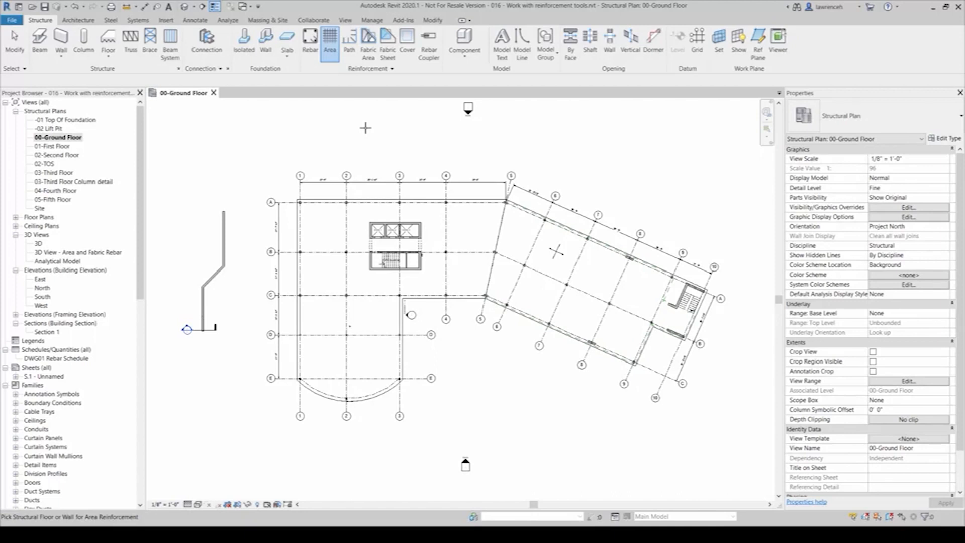
left_click(419, 199)
scroll(416, 198, "up", 3)
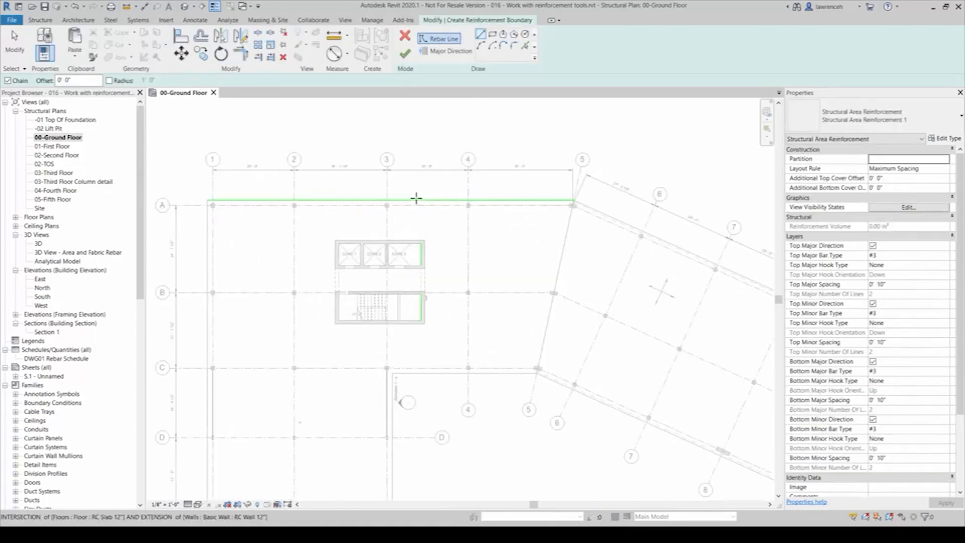
middle_click_drag(417, 200, 445, 197)
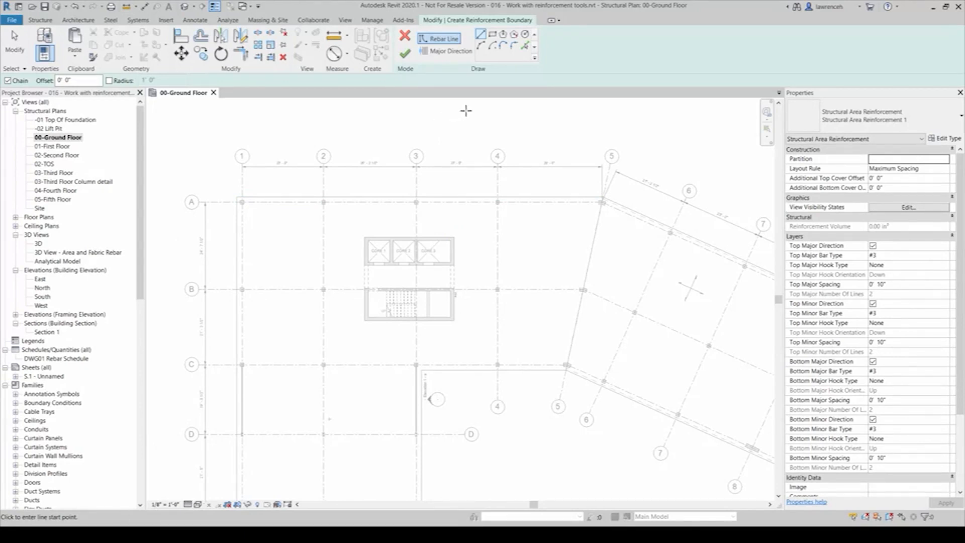
left_click(525, 47)
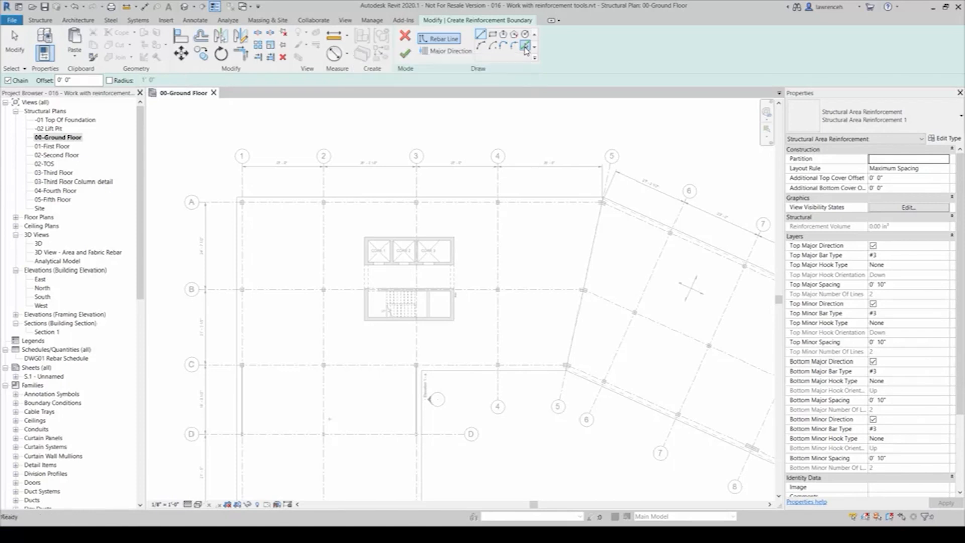
left_click(527, 197)
left_click(598, 226)
left_click(529, 373)
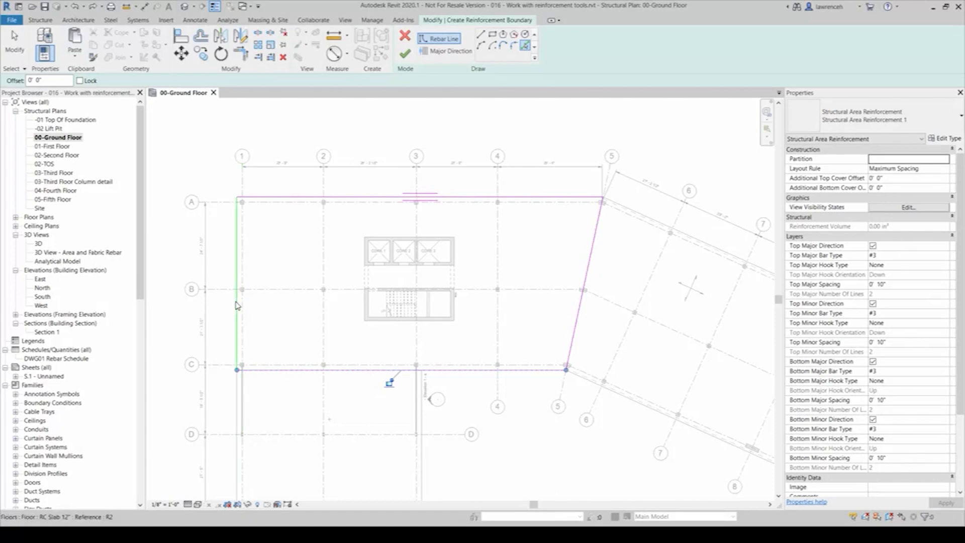
left_click(238, 310)
Add the four edges of the shaft opening around the core to the area reinforcement boundary.
left_click(402, 246)
left_click(456, 258)
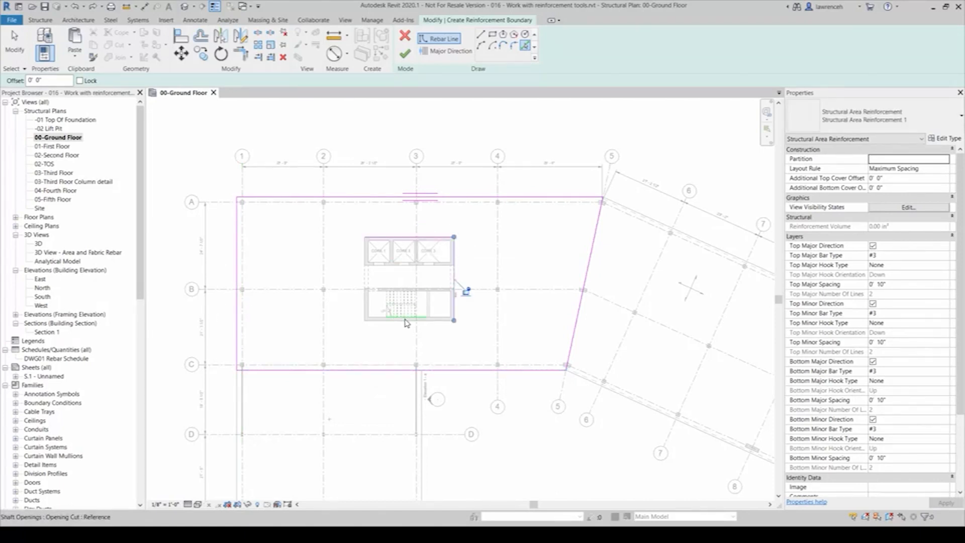
left_click(381, 320)
left_click(366, 305)
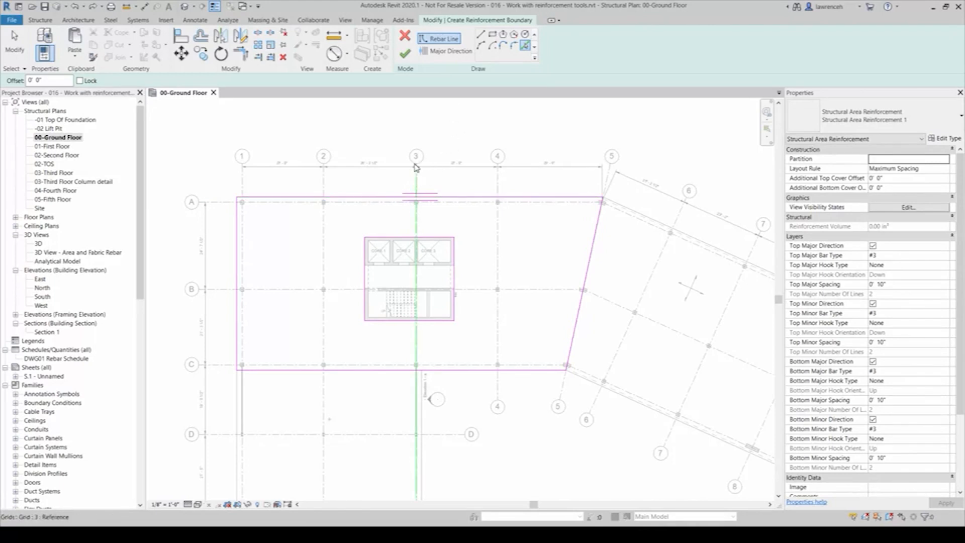
Set the major direction parallel to the slab edge along grid A and use the Maximum Spacing layout rule.
left_click(446, 51)
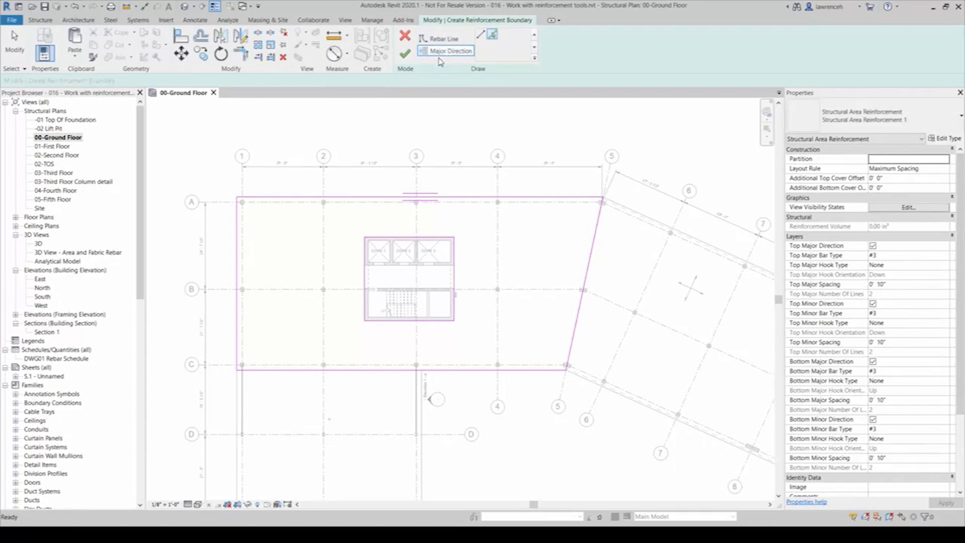
left_click(238, 253)
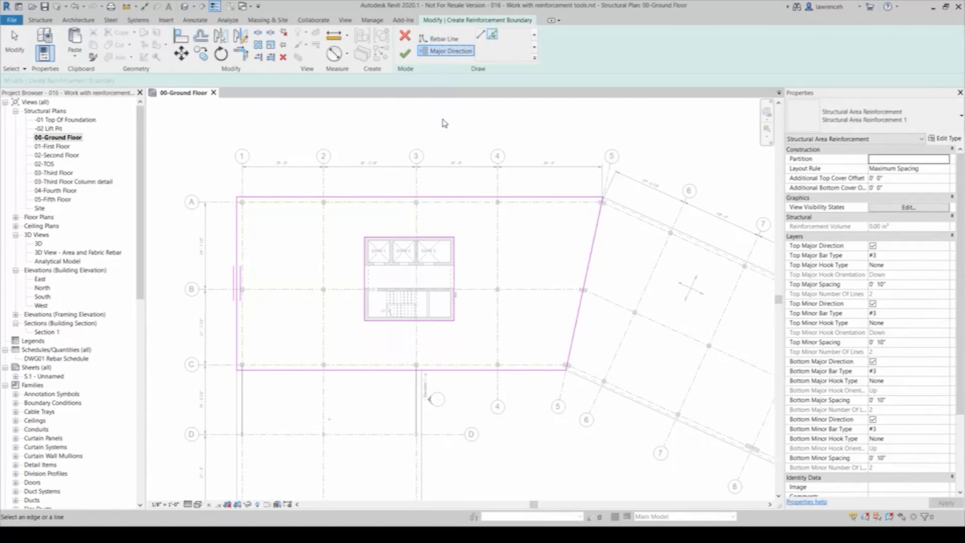
left_click(497, 198)
left_click(941, 169)
left_click(946, 169)
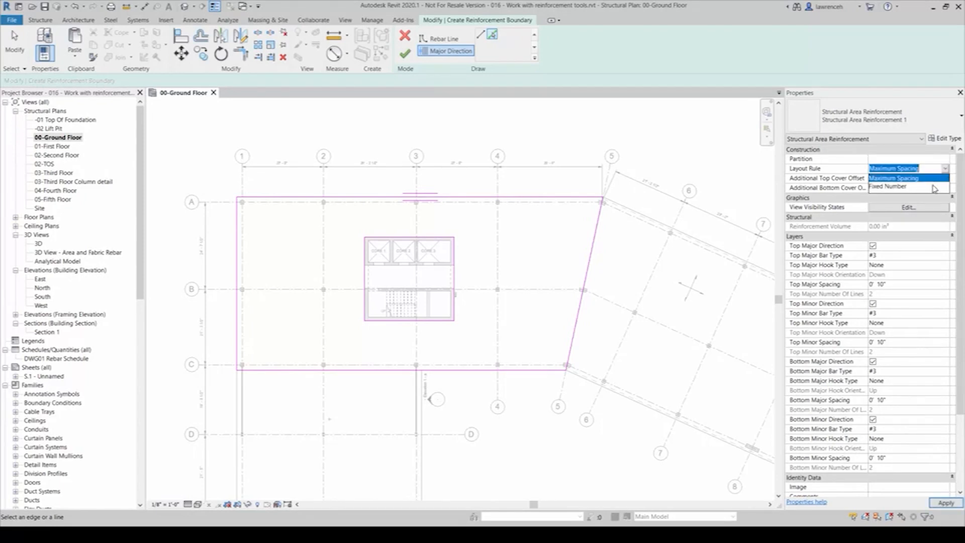
left_click(893, 179)
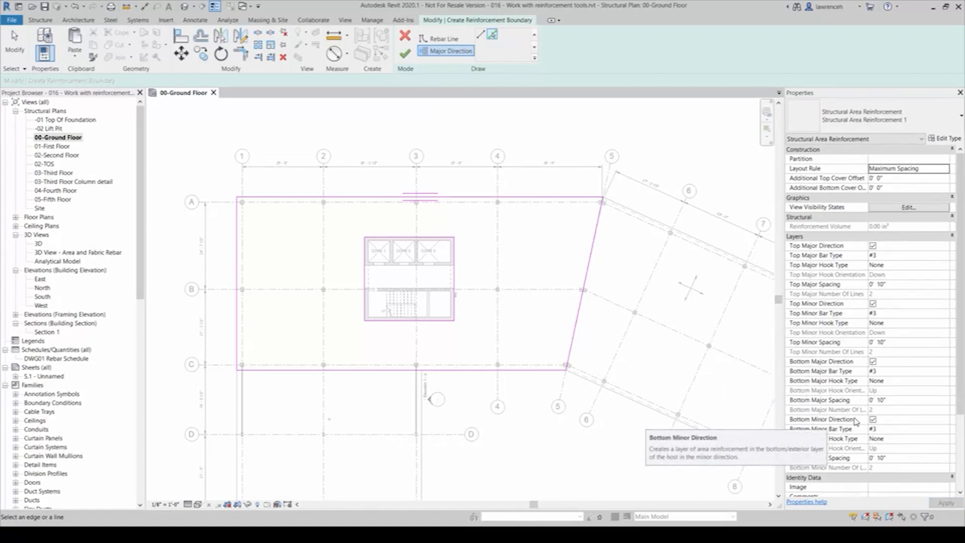
Turn off the Top Major Direction and Top Minor Direction layers and finish the area reinforcement.
left_click(873, 246)
left_click(874, 304)
left_click(874, 304)
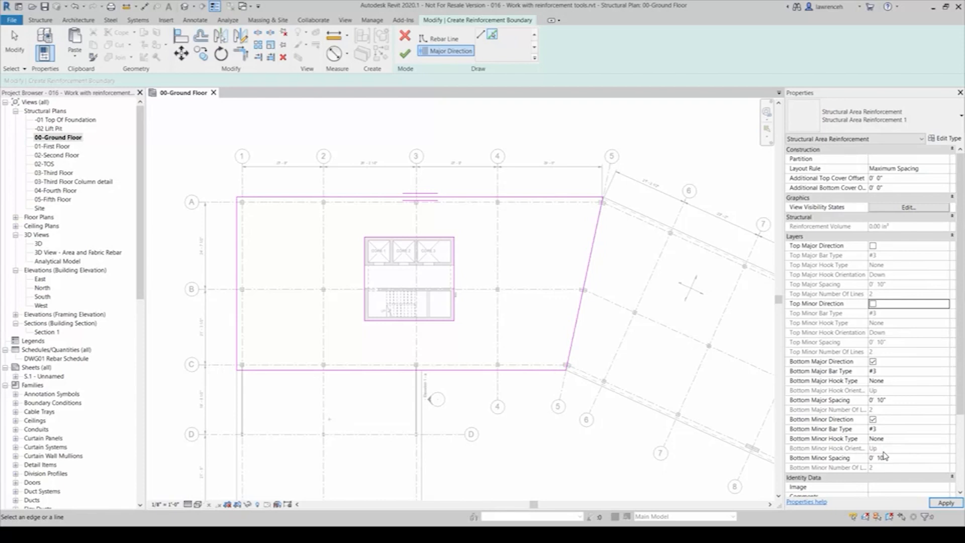
left_click(406, 53)
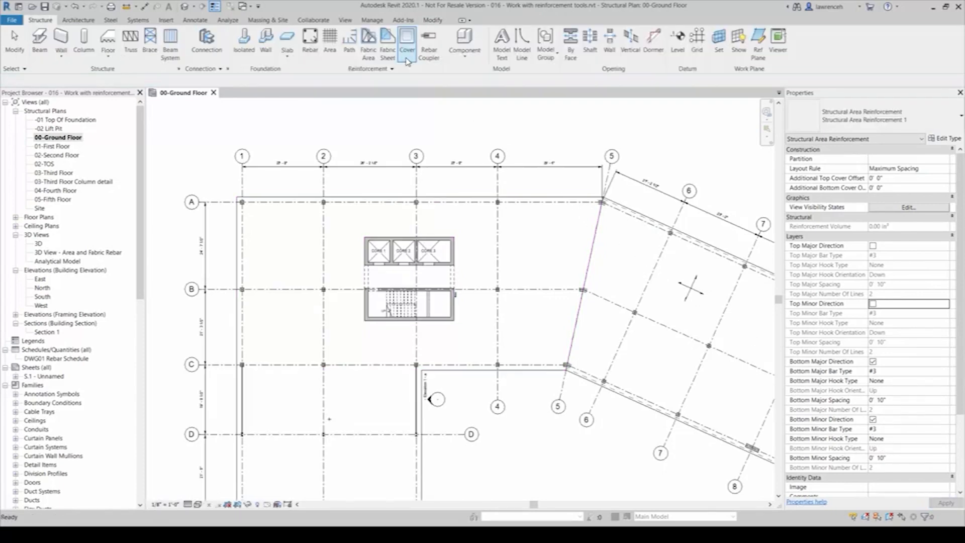
left_click(438, 131)
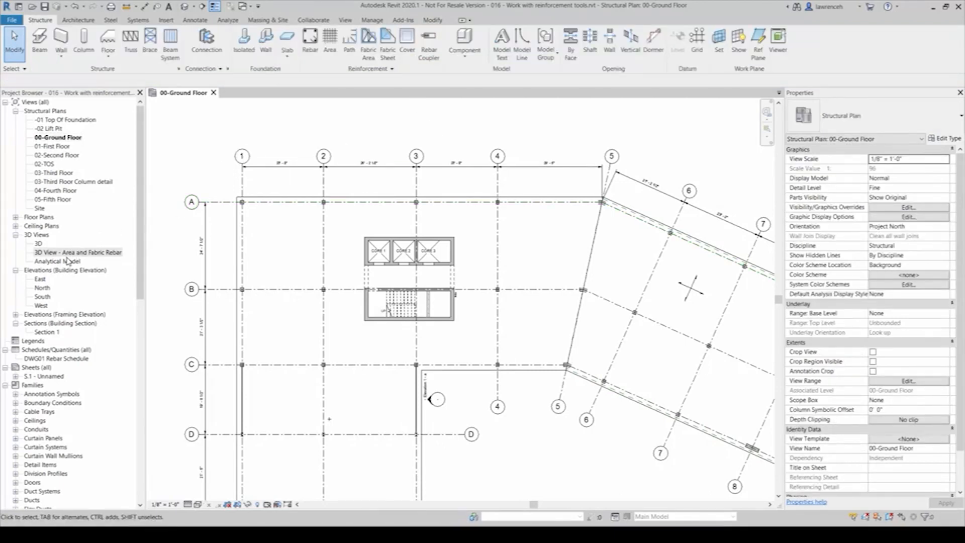
Open the 3D View - Area and Fabric Rebar and set its visual style to Wireframe.
left_click(49, 253)
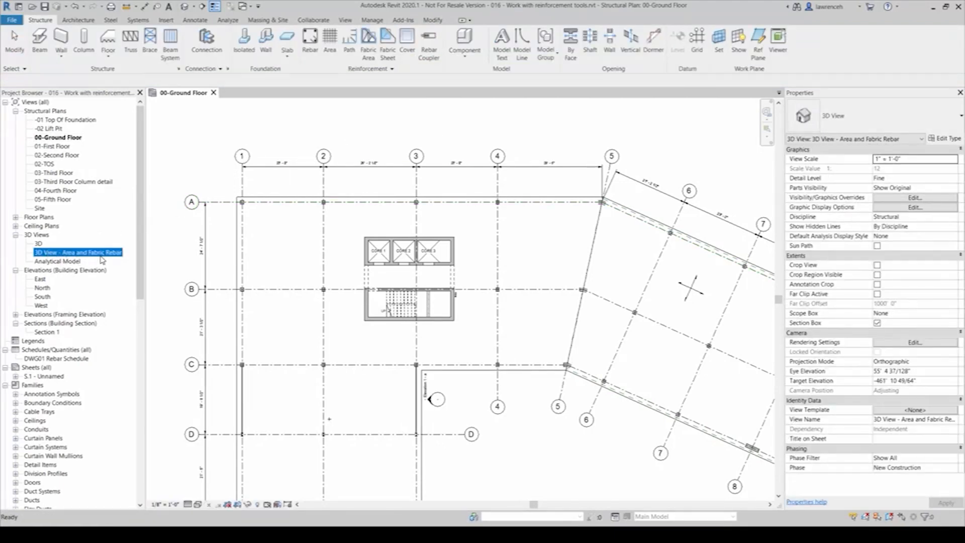
double_click(100, 253)
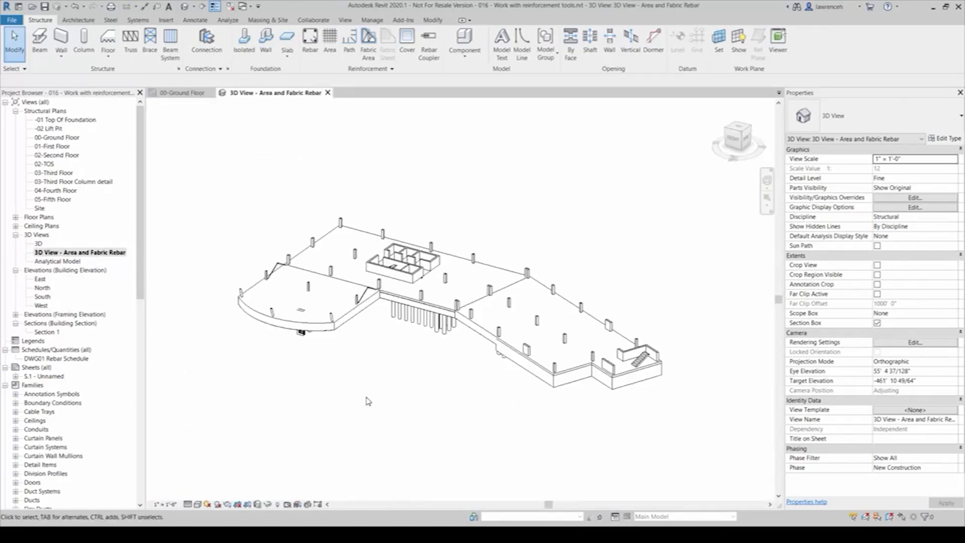
left_click(199, 505)
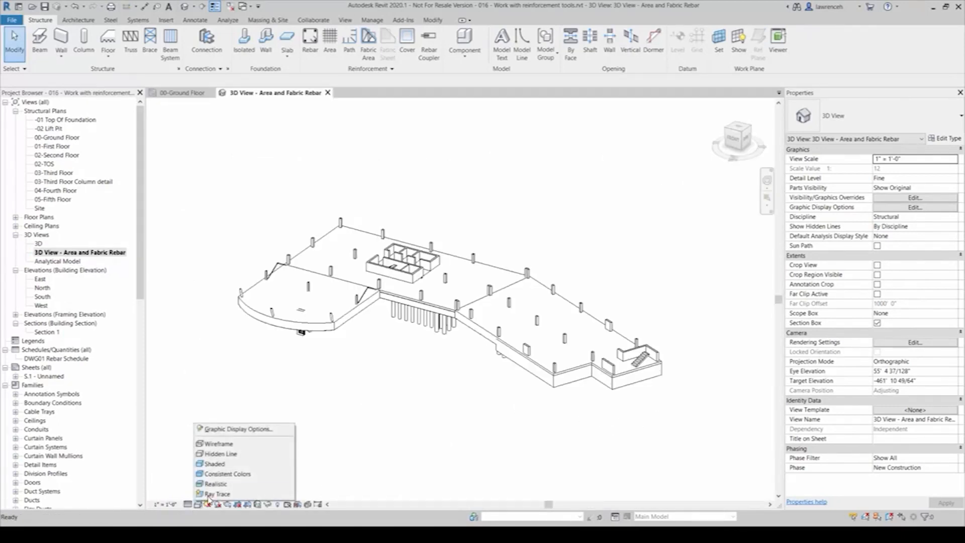
left_click(218, 444)
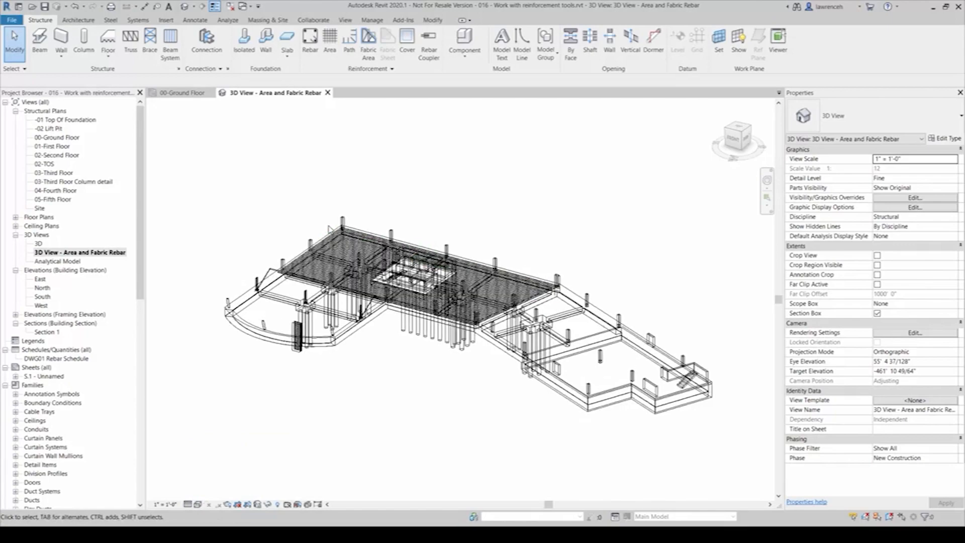
Remove the area system from the ground floor slab's area reinforcement, leaving individual rebar sets.
scroll(330, 229, "up", 8)
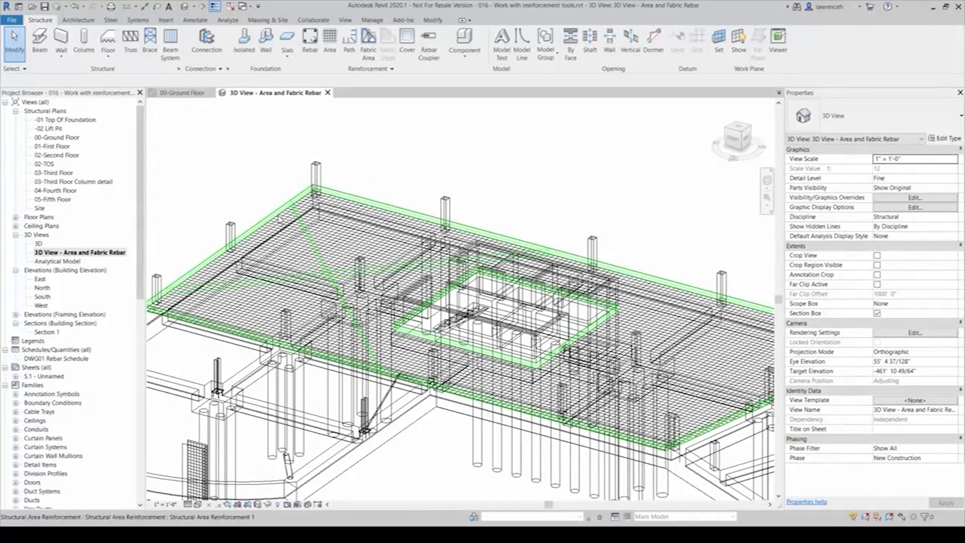
scroll(255, 191, "down", 3)
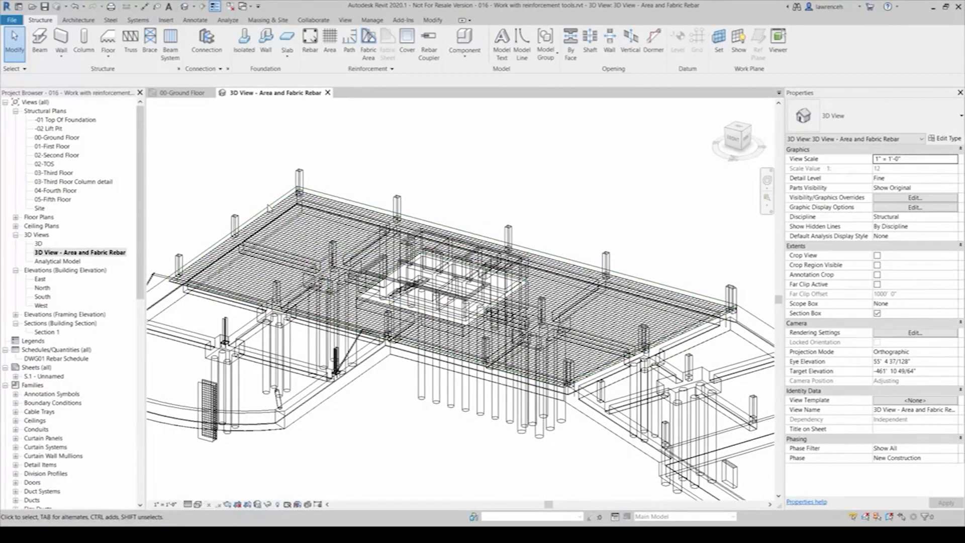
left_click(268, 206)
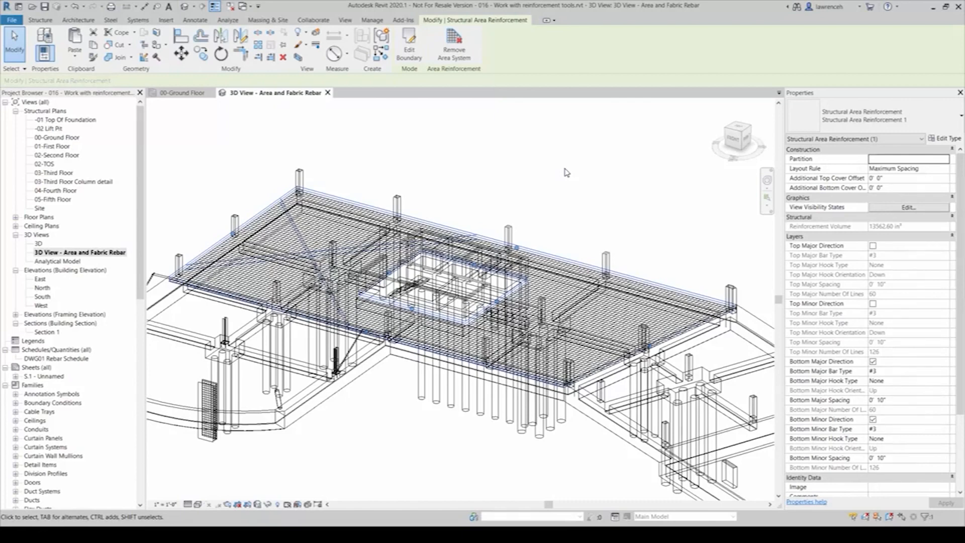
left_click(468, 55)
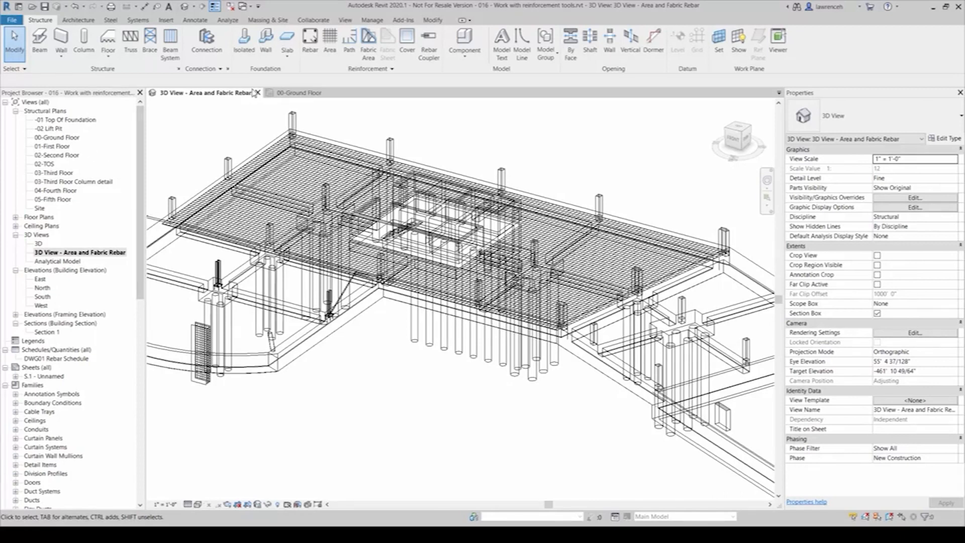
In the 00-Ground Floor plan, start a fabric area on the slab and pick both straight side edges and the curved edge below grid C.
left_click(303, 94)
middle_click_drag(475, 492, 485, 379)
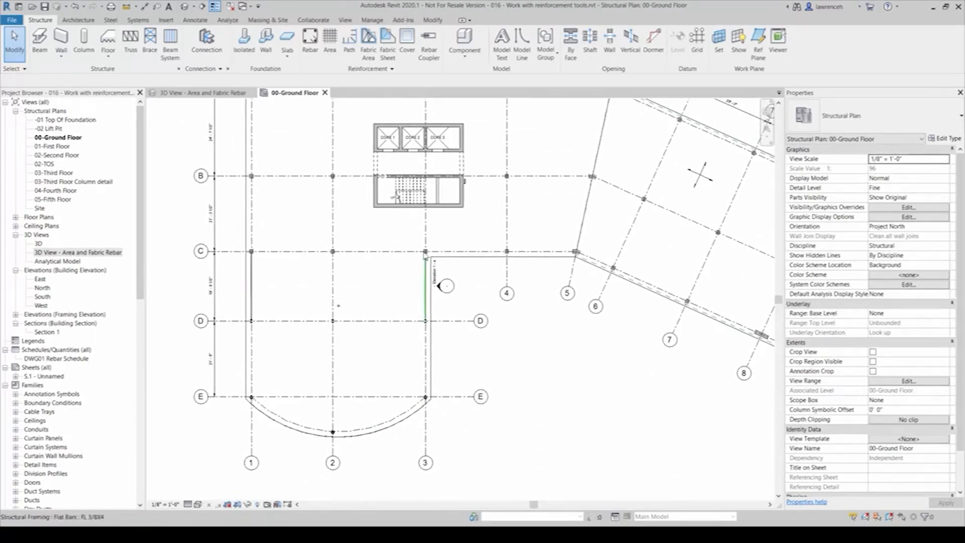
left_click(374, 60)
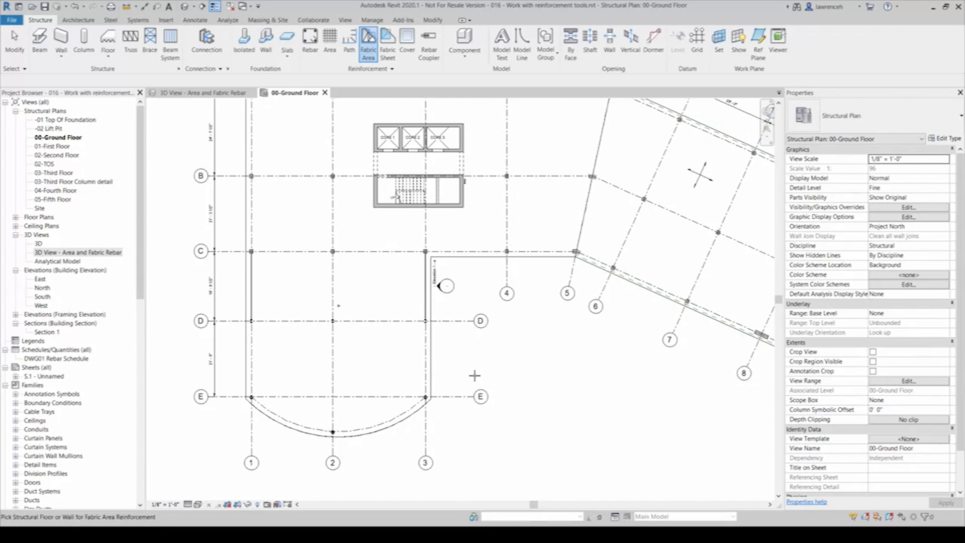
left_click(431, 375)
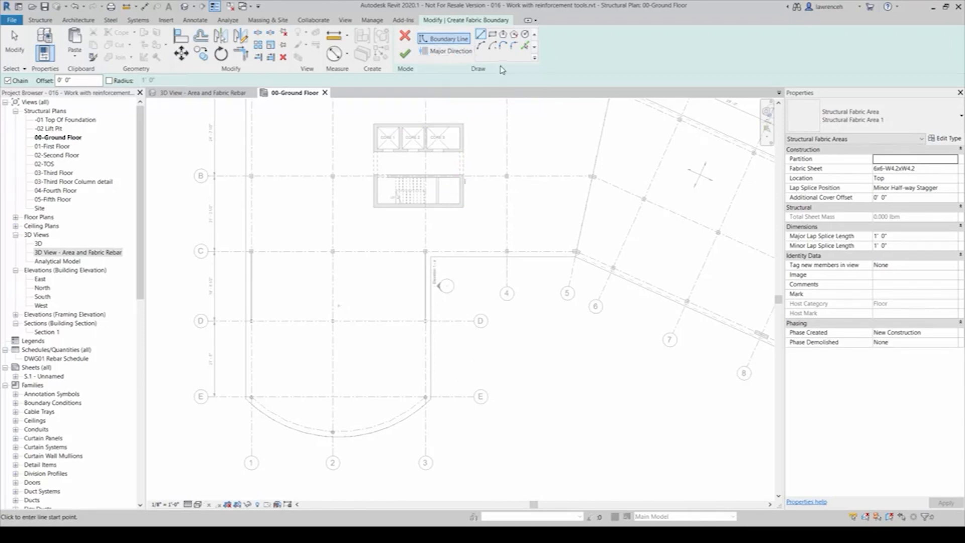
left_click(526, 48)
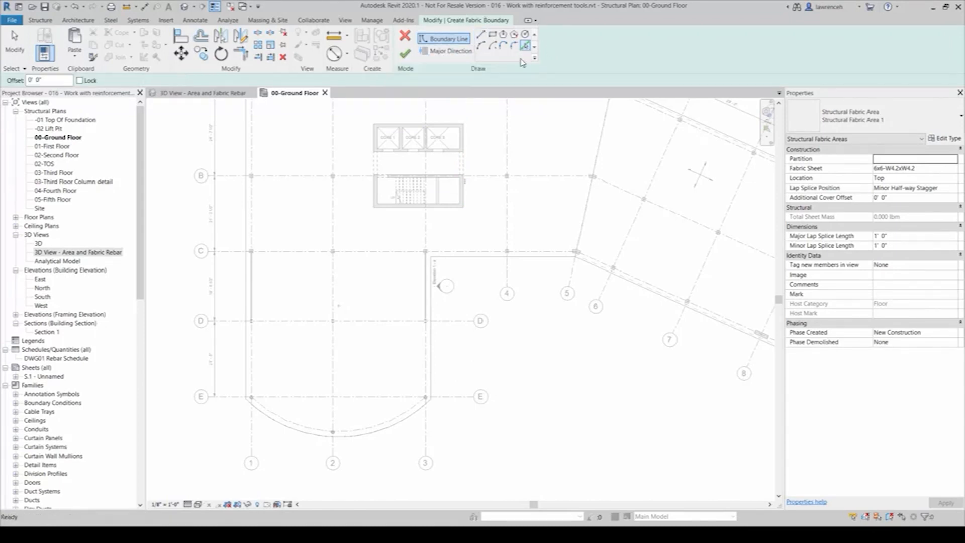
left_click(435, 370)
left_click(398, 422)
left_click(247, 374)
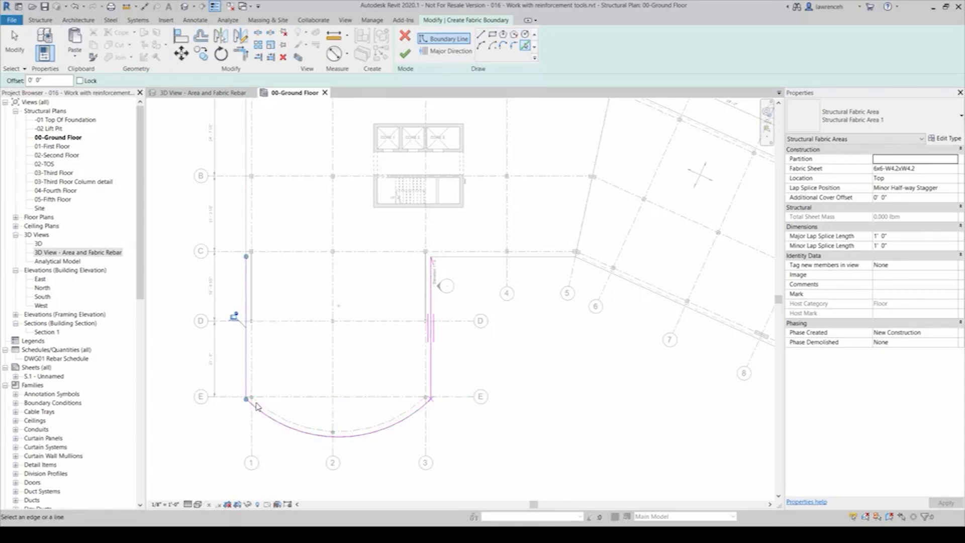
Close the fabric boundary with a straight line just below grid C, joining the ends of the two side edges.
left_click(480, 34)
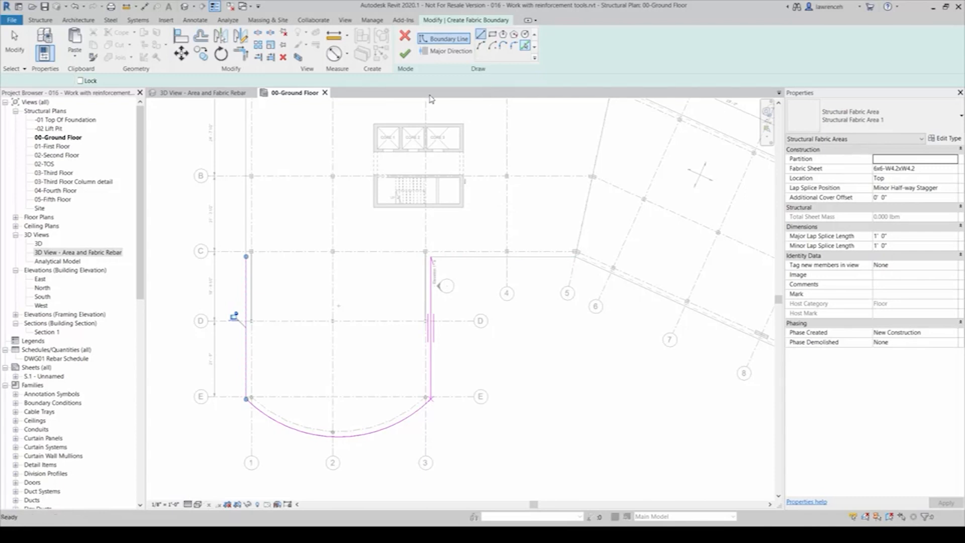
left_click(246, 257)
left_click(429, 256)
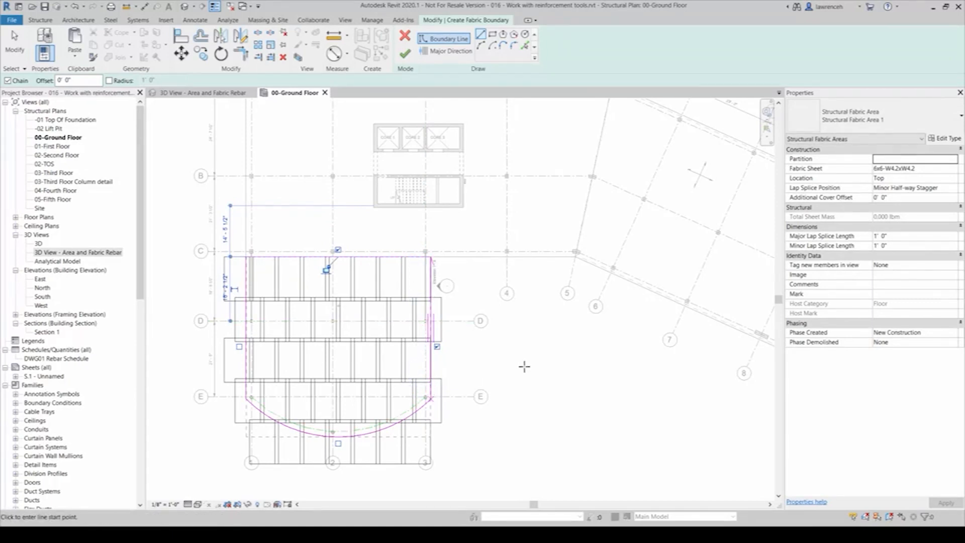
Set the fabric's major direction parallel to the slab edge beside grid 3, use Minor Half-way Stagger lap splices, and finish the fabric area.
left_click(453, 51)
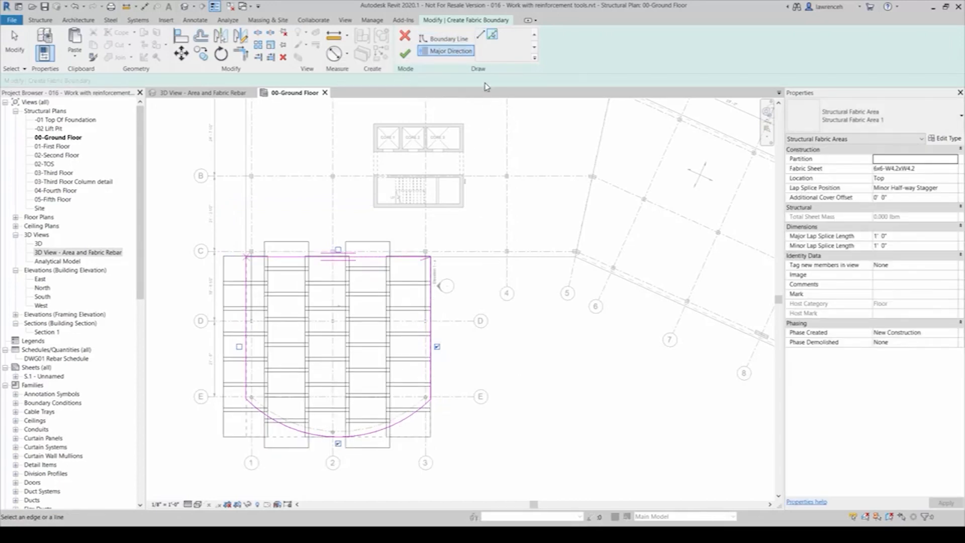
left_click(432, 294)
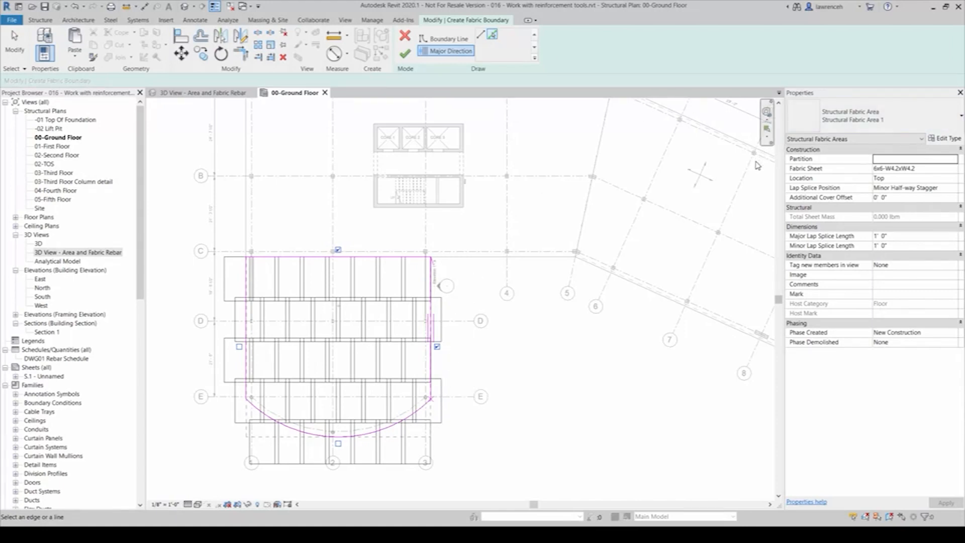
left_click(928, 188)
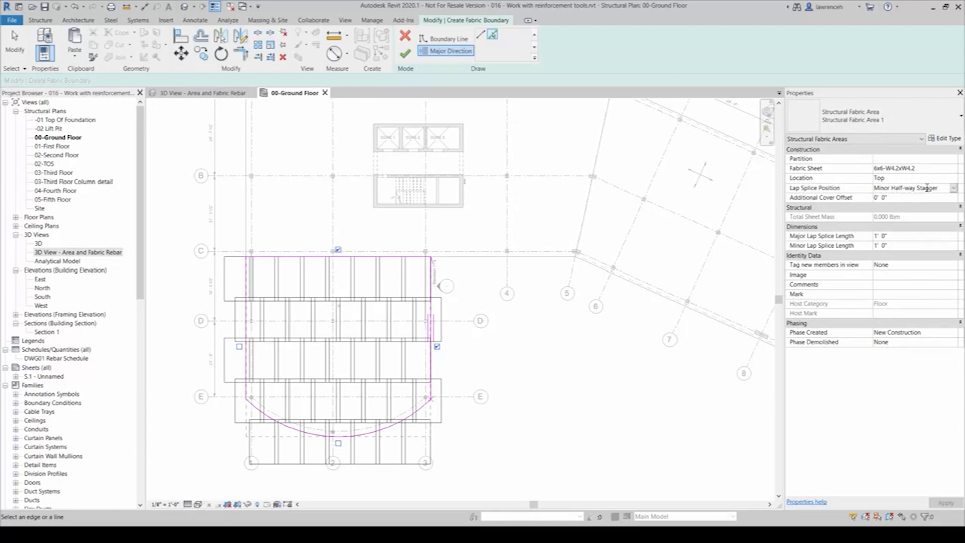
left_click(954, 188)
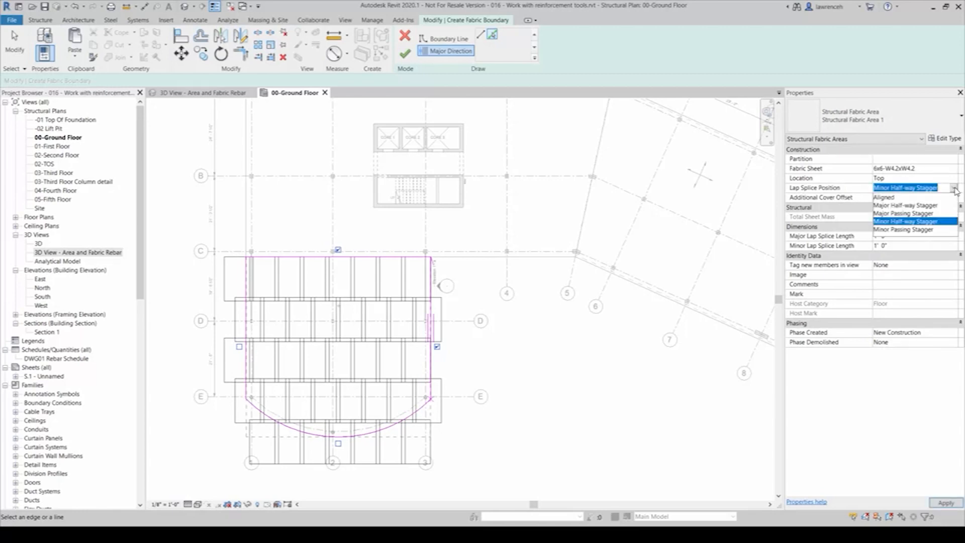
left_click(930, 222)
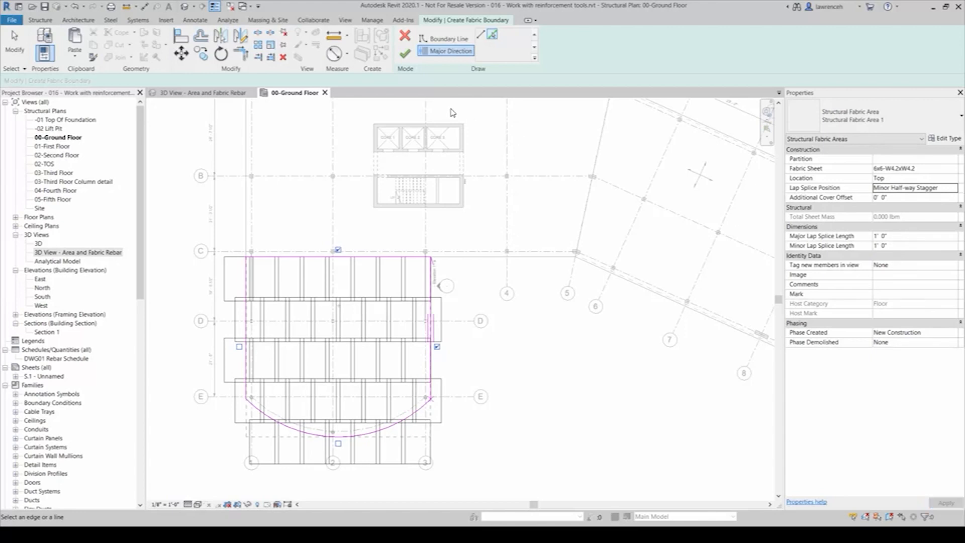
left_click(409, 56)
left_click(607, 393)
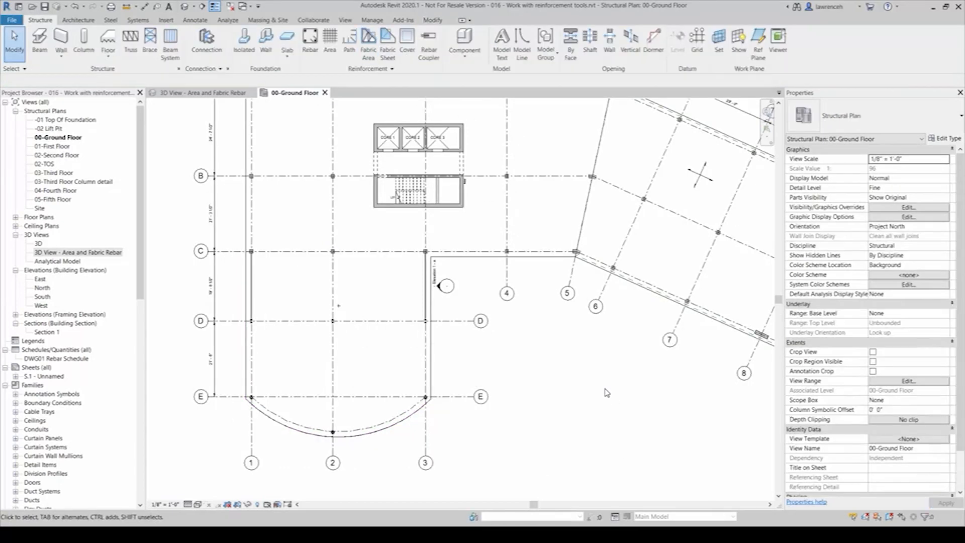
Examine the finished fabric reinforcement on the slab in the 3D View - Area and Fabric Rebar.
left_click(224, 93)
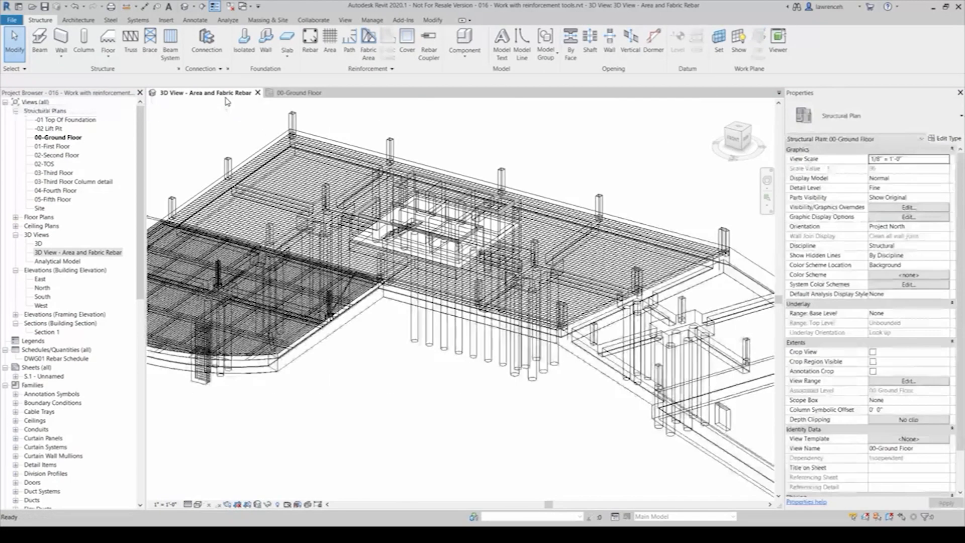
middle_click_drag(302, 352, 439, 385, "shift")
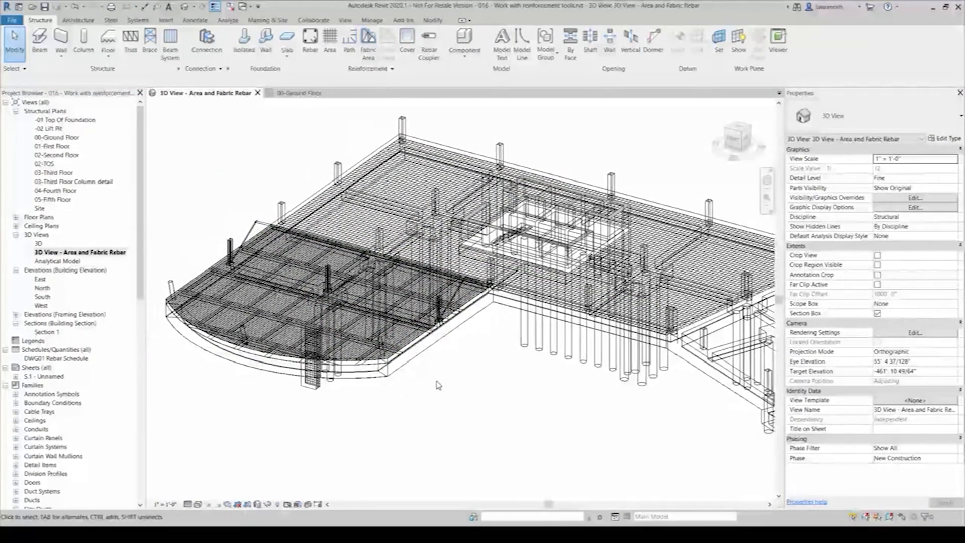
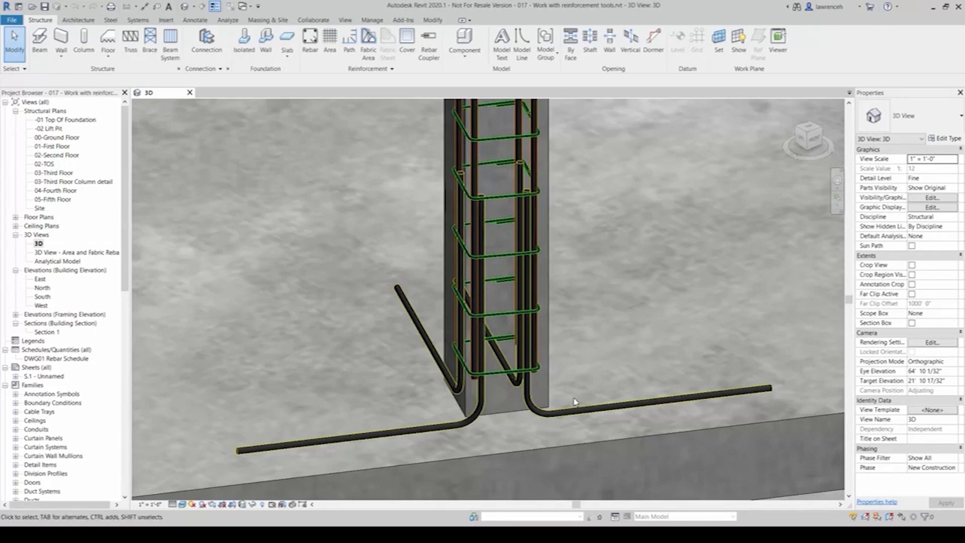
Try changing the column's vertical bar nearest the dowel's bend to rebar type #11.
left_click(525, 121)
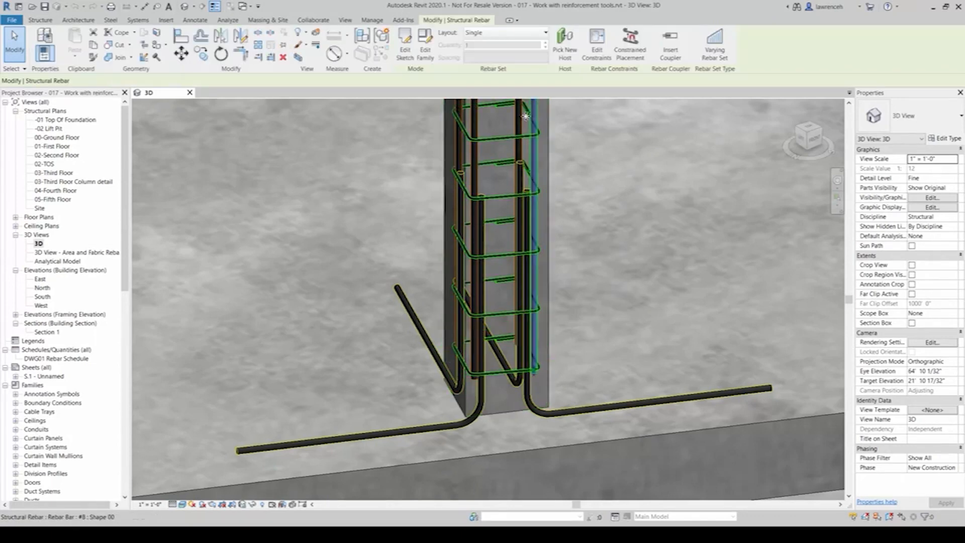
left_click(930, 116)
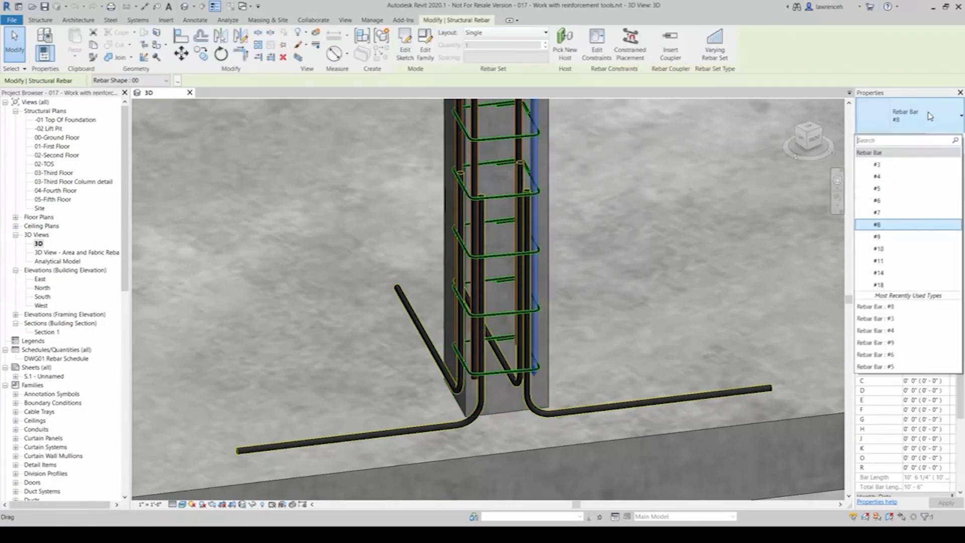
left_click(898, 262)
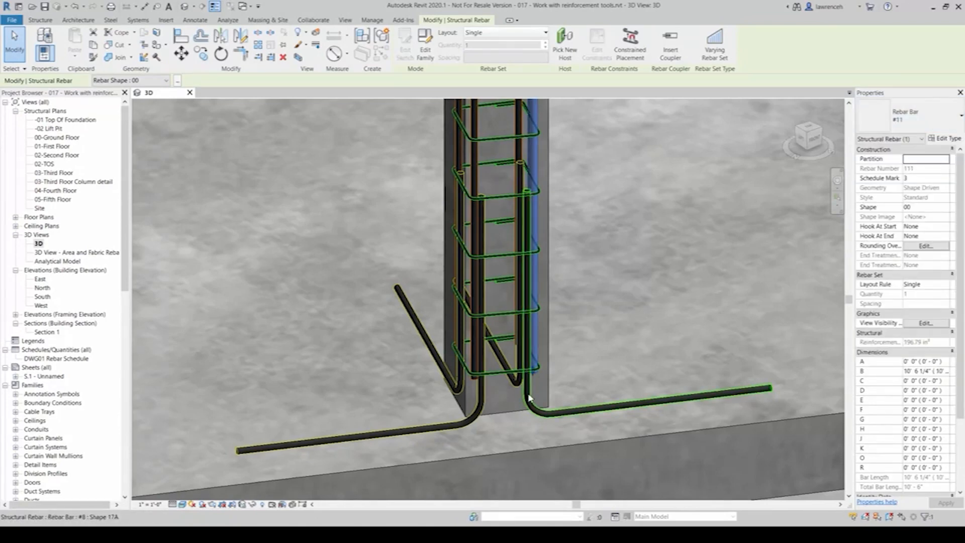
scroll(529, 398, "up", 6)
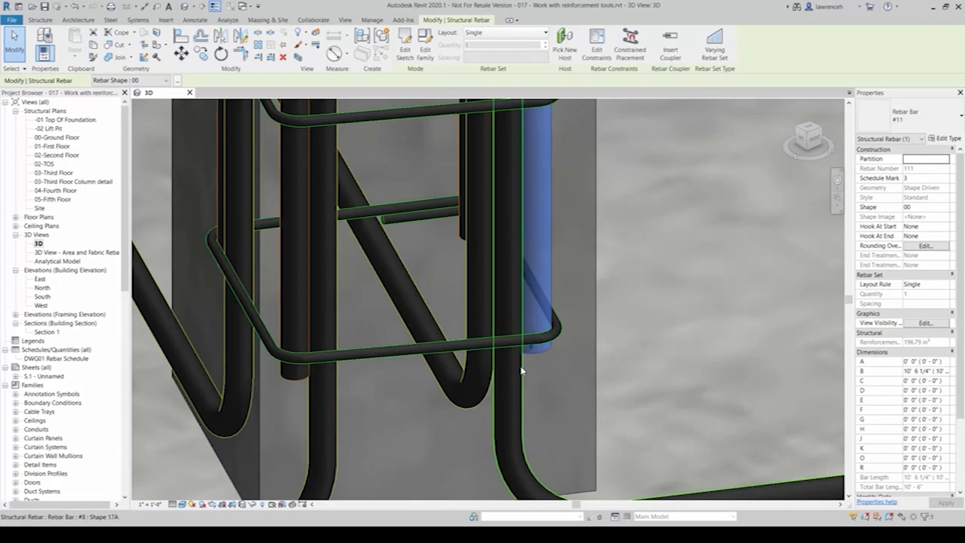
left_click(711, 286)
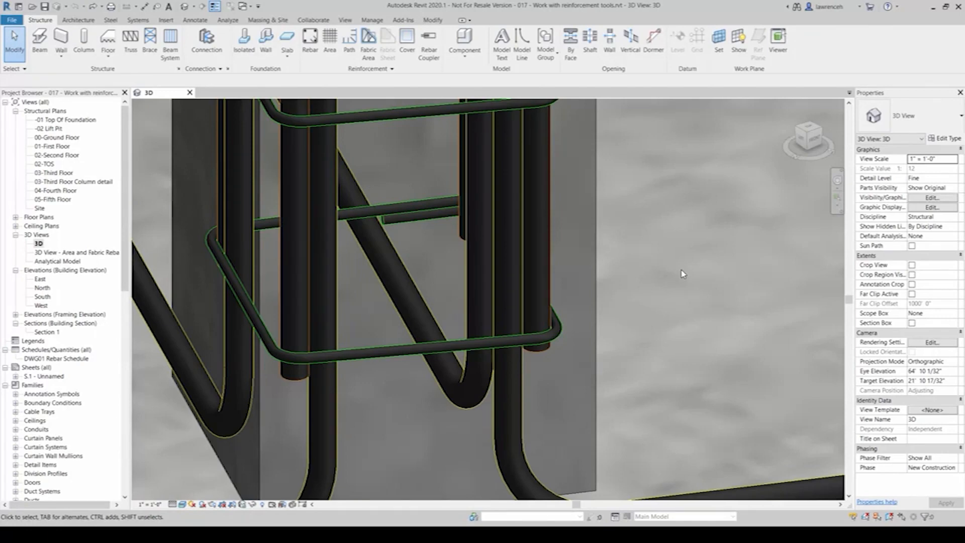
Edit the constraints of the Shape 17A dowel bar and constrain its vertical segment to the adjacent vertical column bar.
scroll(624, 329, "down", 5)
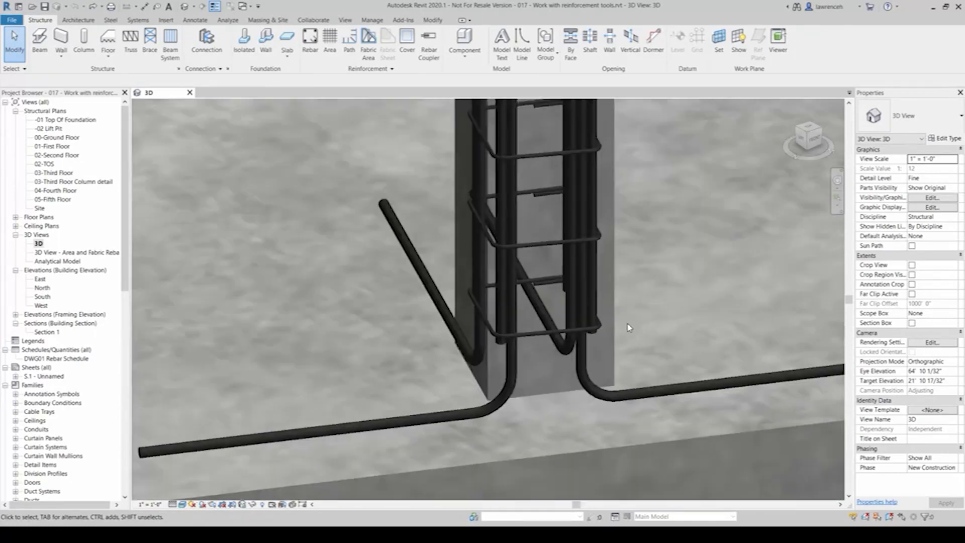
middle_click_drag(615, 328, 585, 343)
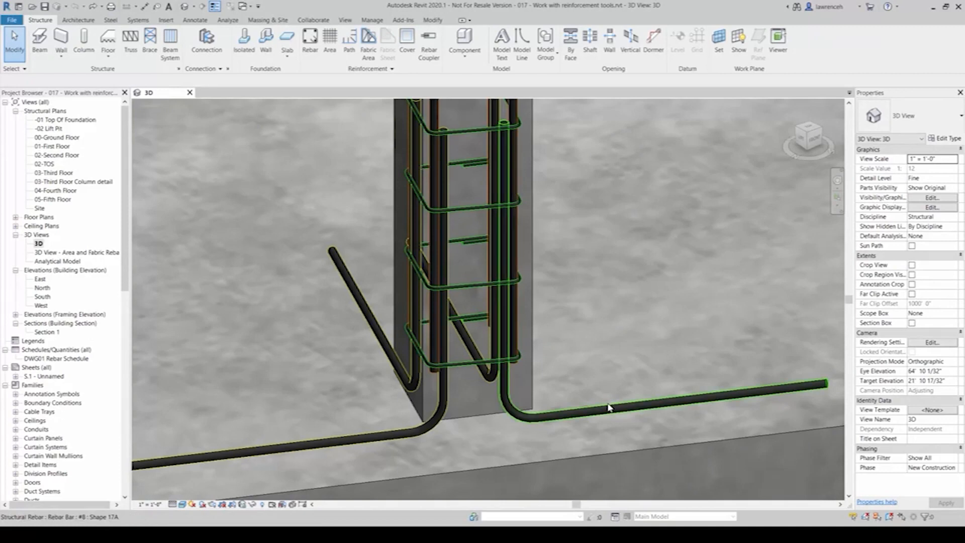
left_click(609, 407)
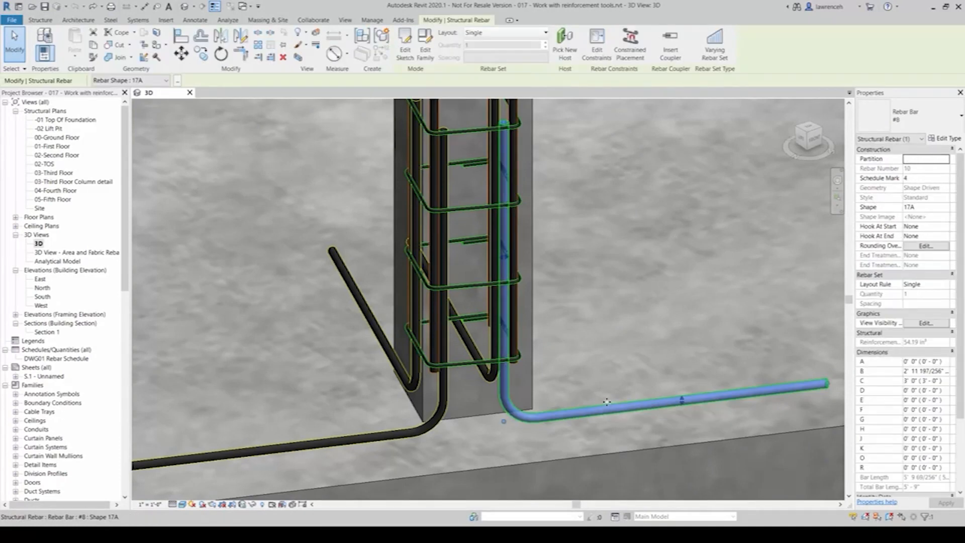
left_click(606, 60)
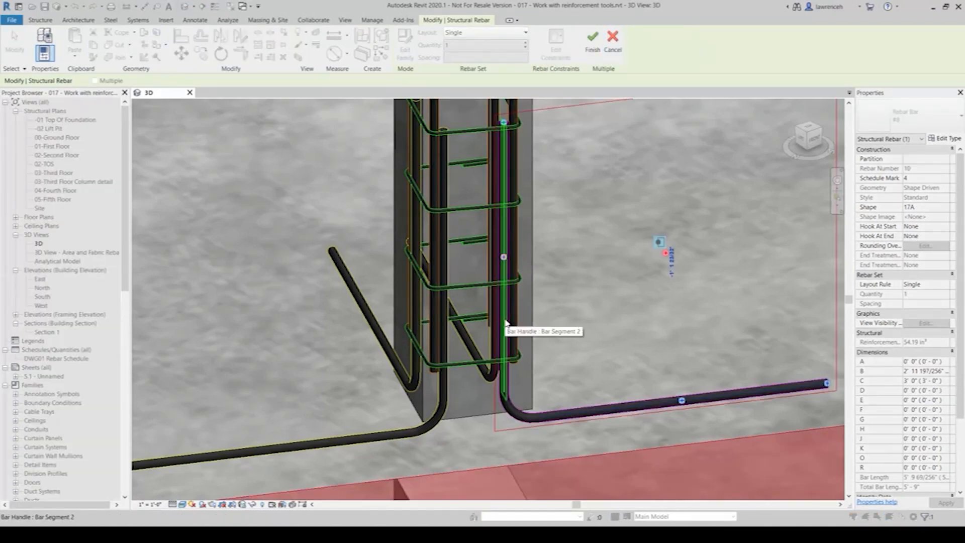
left_click(506, 325)
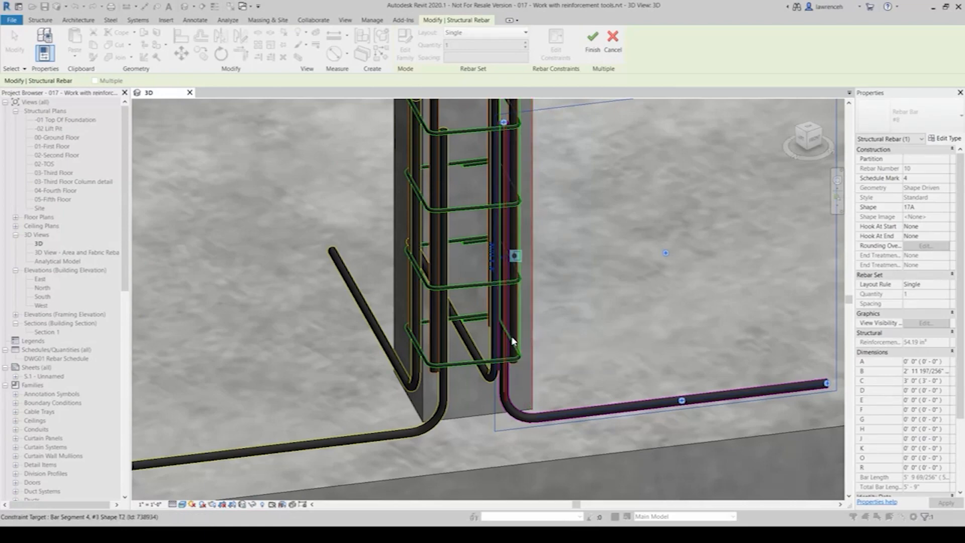
scroll(514, 341, "up", 4)
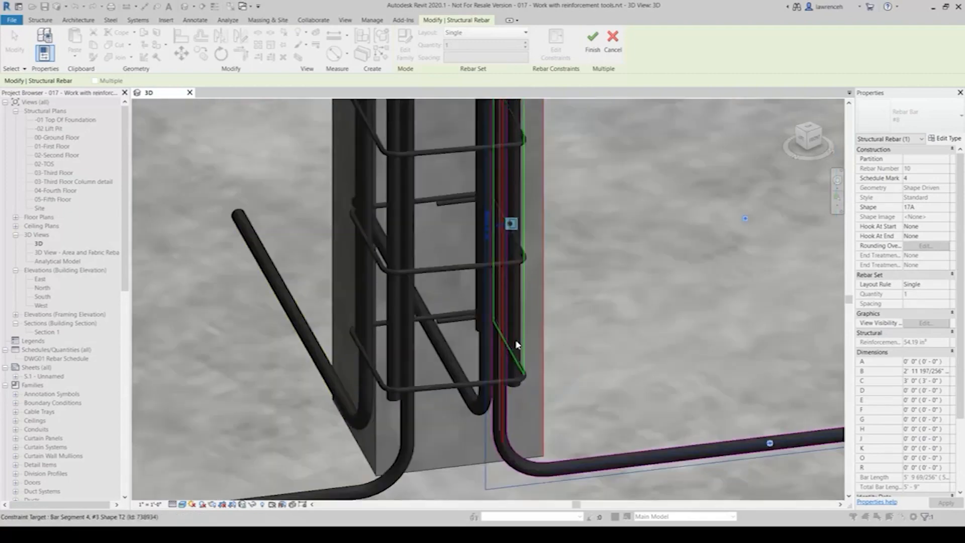
left_click(517, 342)
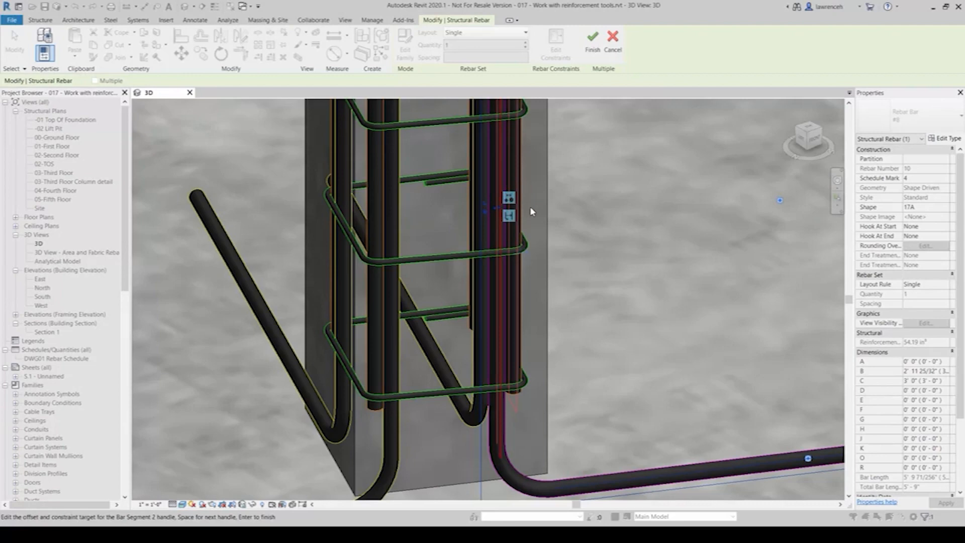
Try a positive offset and then a -1" offset between the dowel's vertical segment and the adjacent column bar.
left_click(486, 214)
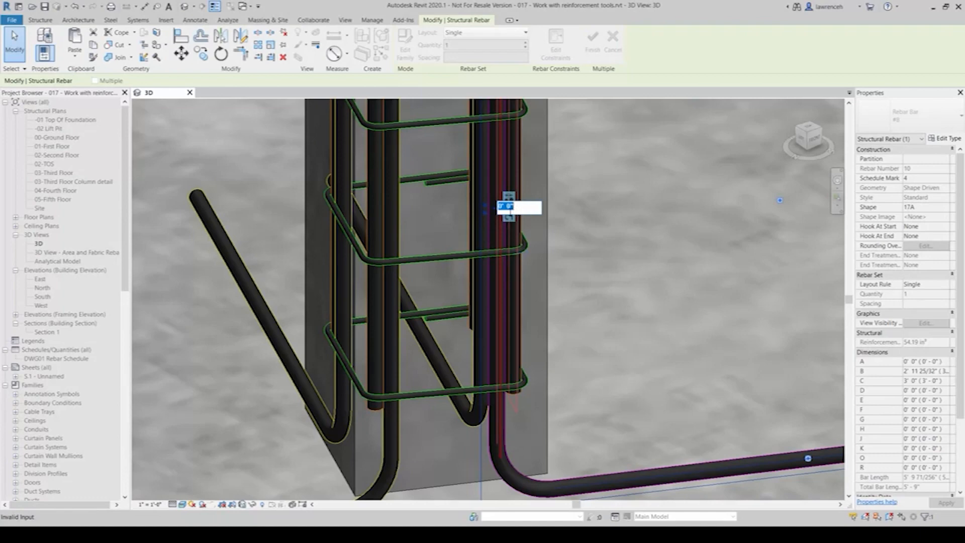
type("1")
key("Return")
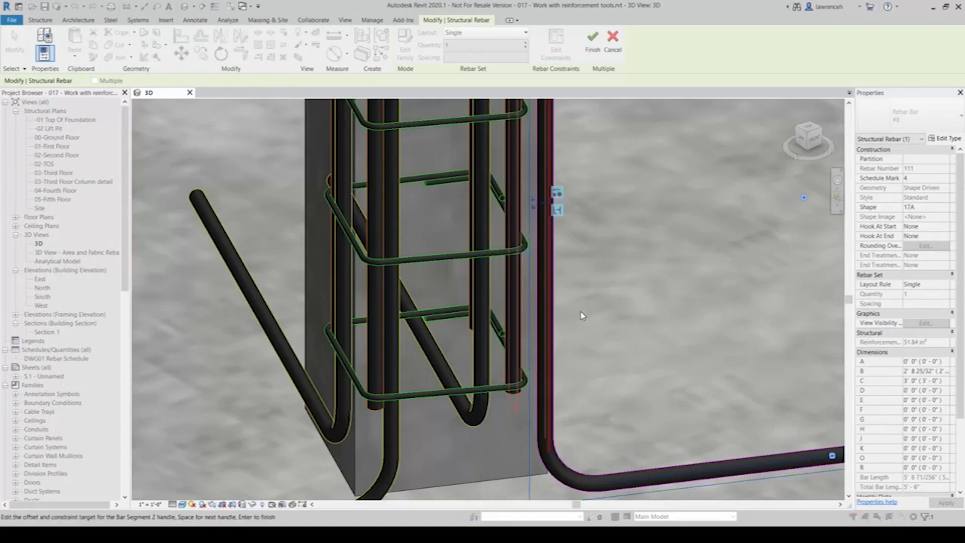
left_click(533, 205)
key("BackSpace")
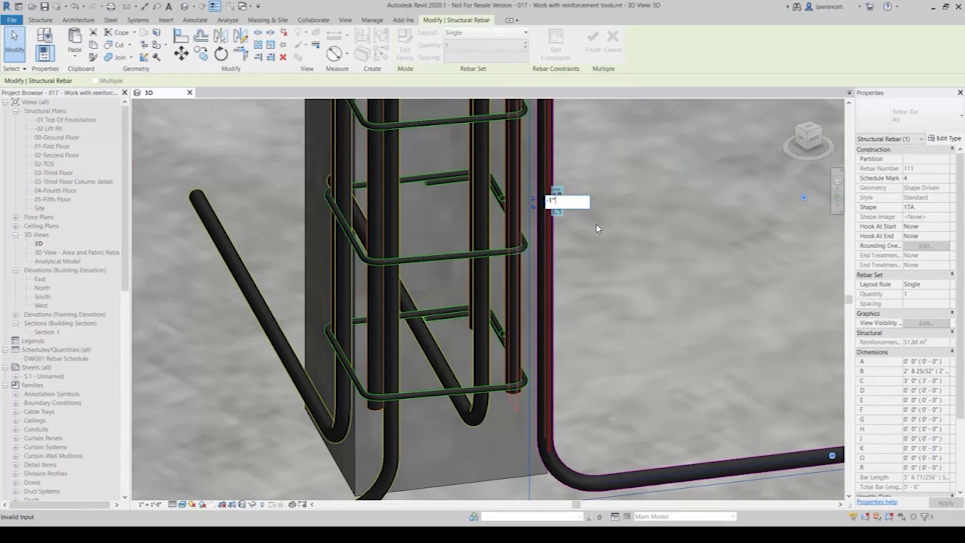
key("Return")
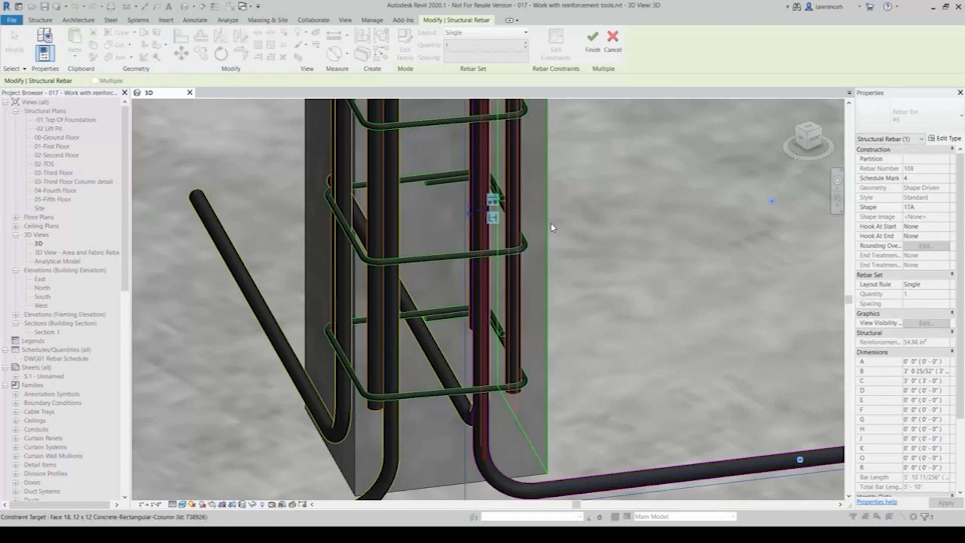
Set the dowel's vertical segment offset from the column bar to 0 and finish editing the constraints.
left_click(467, 219)
type("0")
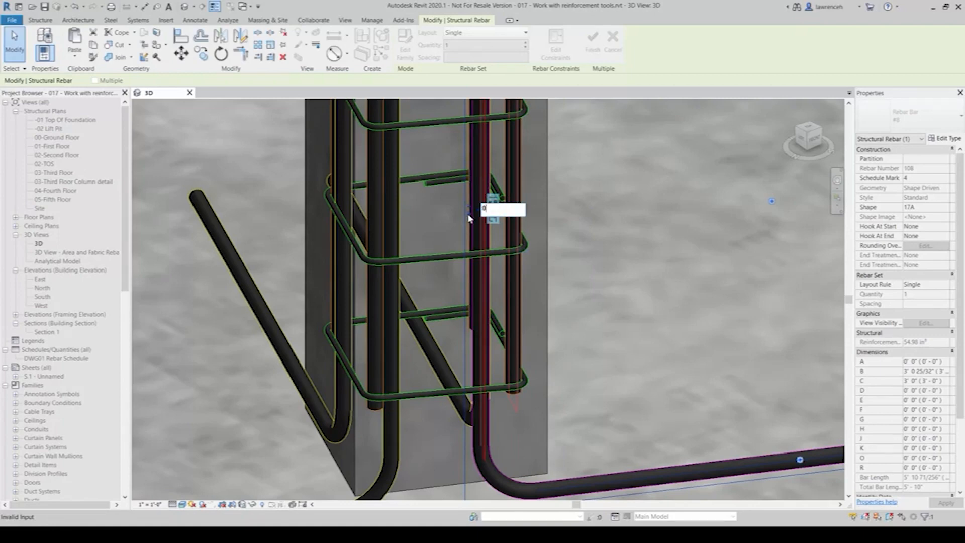
key("Return")
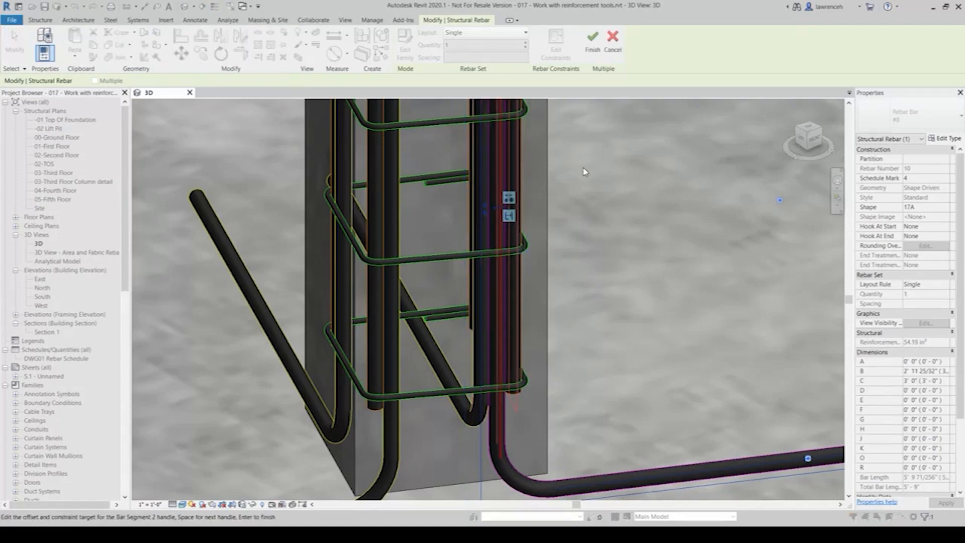
left_click(593, 43)
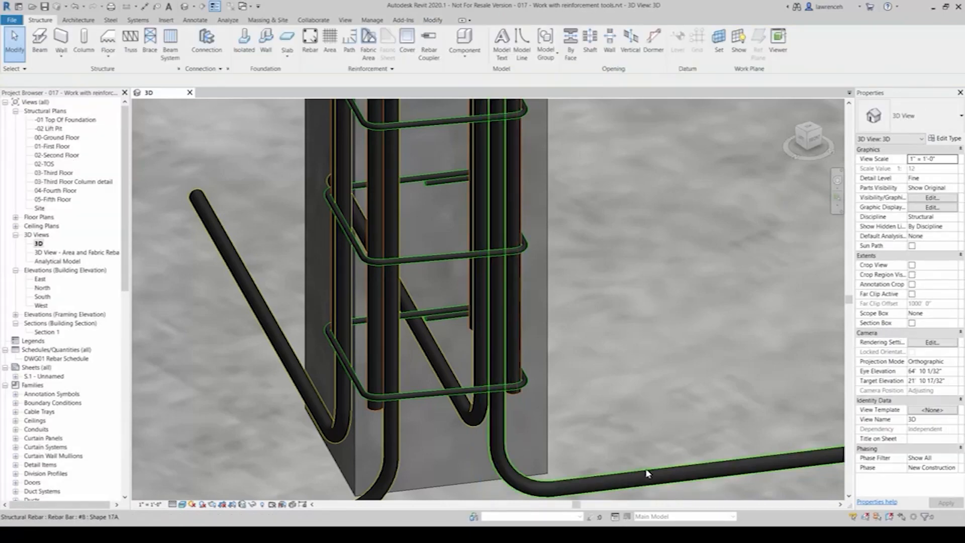
Change the vertical column bar that the dowel is constrained to first to #11, then to #10.
left_click(518, 335)
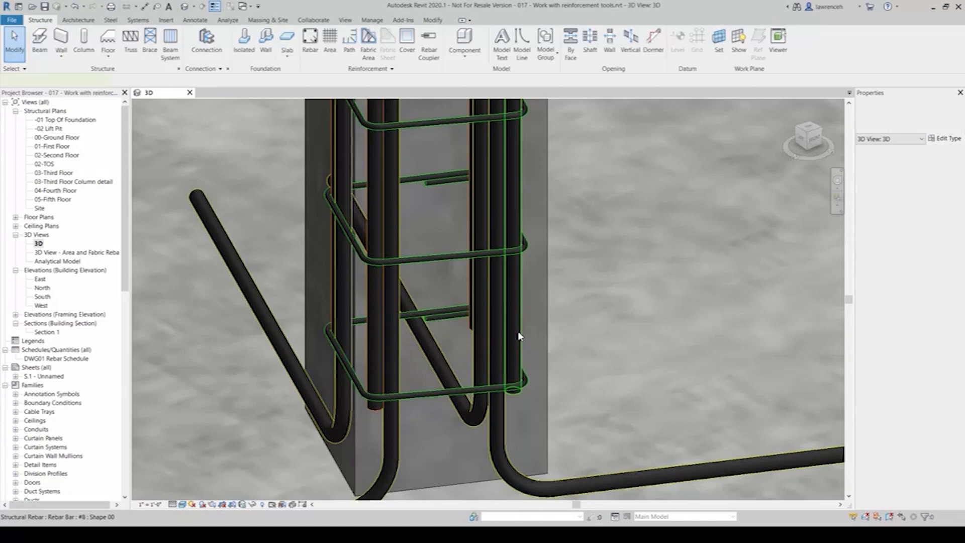
left_click(933, 117)
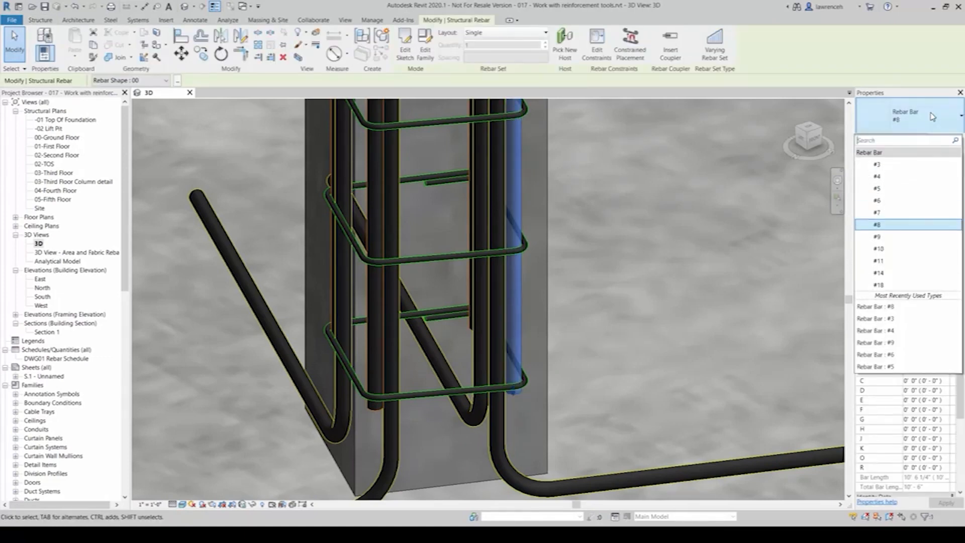
left_click(892, 261)
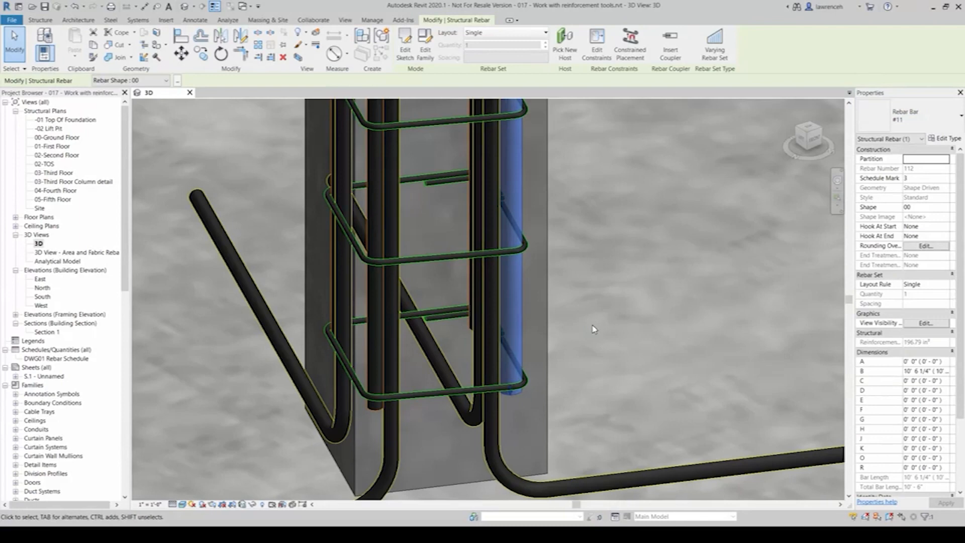
left_click(908, 117)
left_click(880, 250)
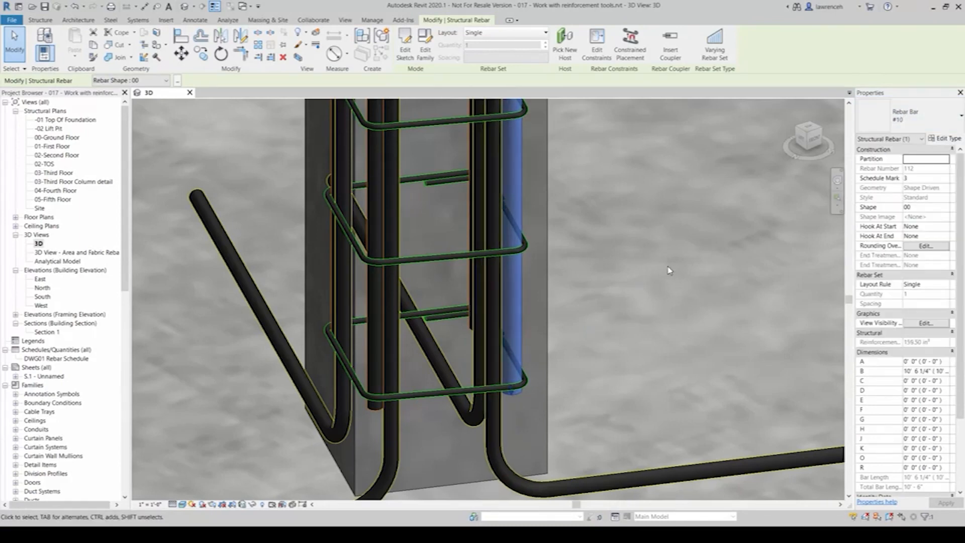
left_click(683, 270)
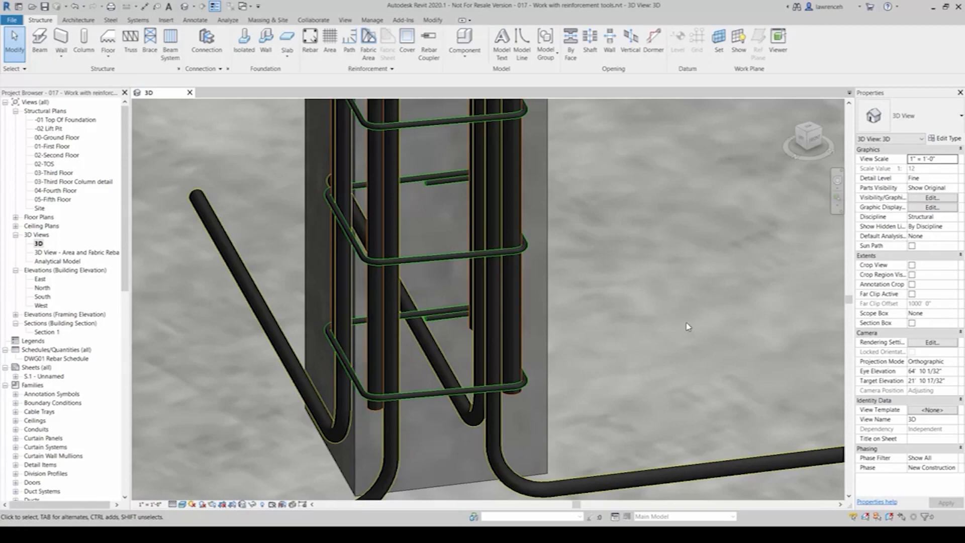
At the column's bar splice, extend the lower end of the upper front bar farthest from the shaded side face toward the bar below.
scroll(671, 326, "down", 3)
scroll(671, 325, "down", 5)
middle_click_drag(505, 310, 699, 309)
scroll(395, 356, "up", 8)
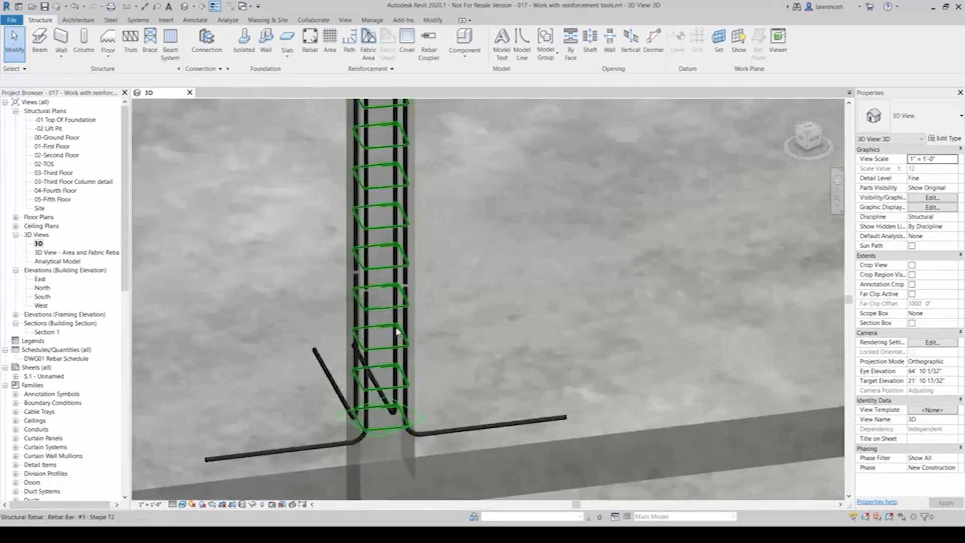
middle_click_drag(464, 256, 520, 301)
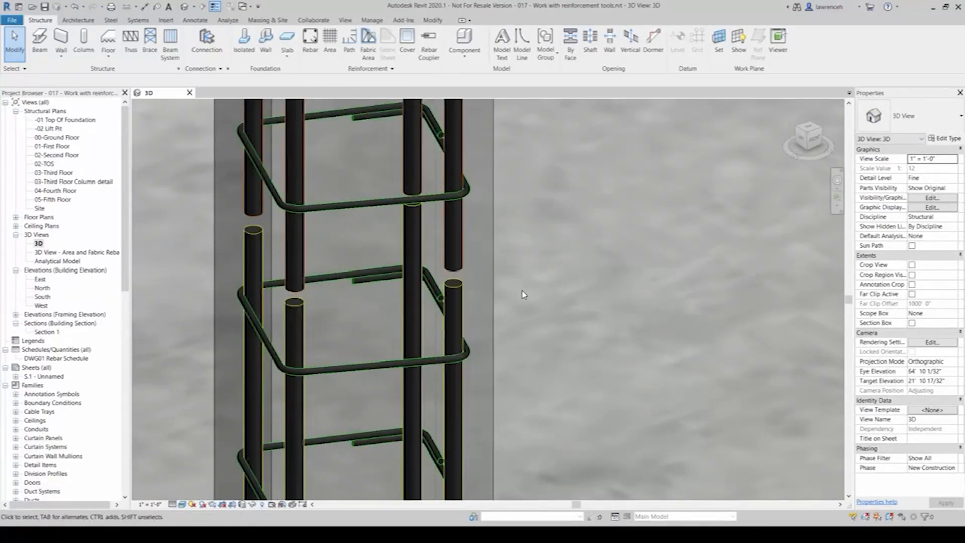
middle_click_drag(519, 280, 524, 298)
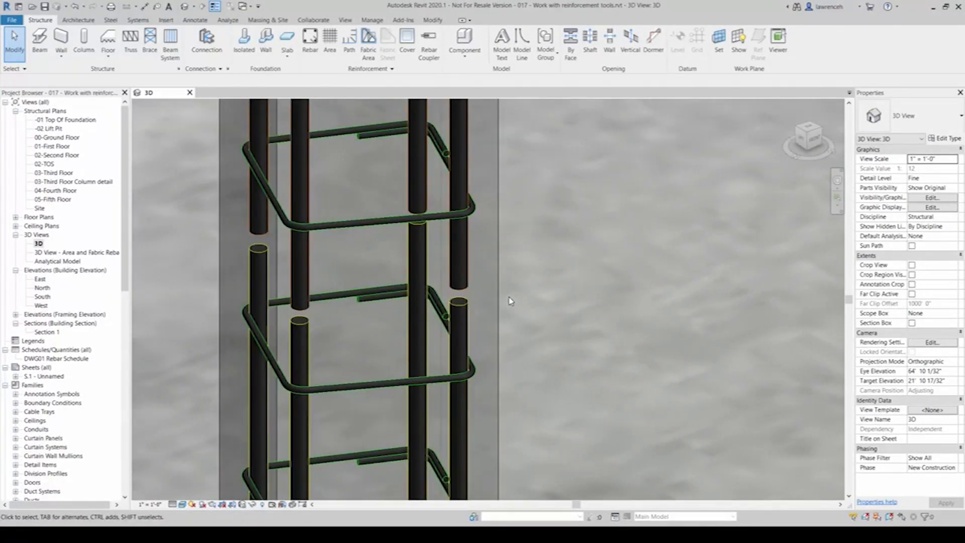
left_click(472, 288)
middle_click_drag(528, 326, 536, 277, "shift")
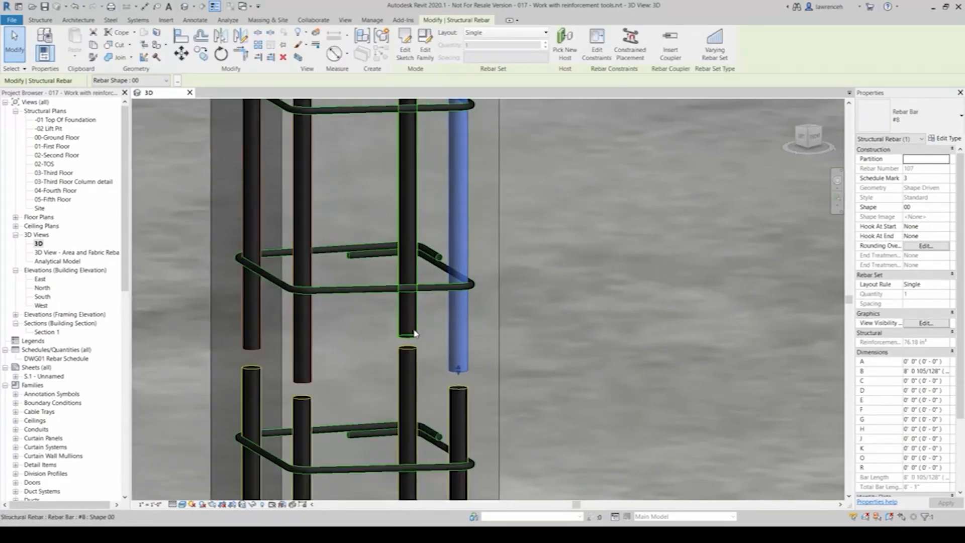
left_click_drag(458, 371, 459, 380)
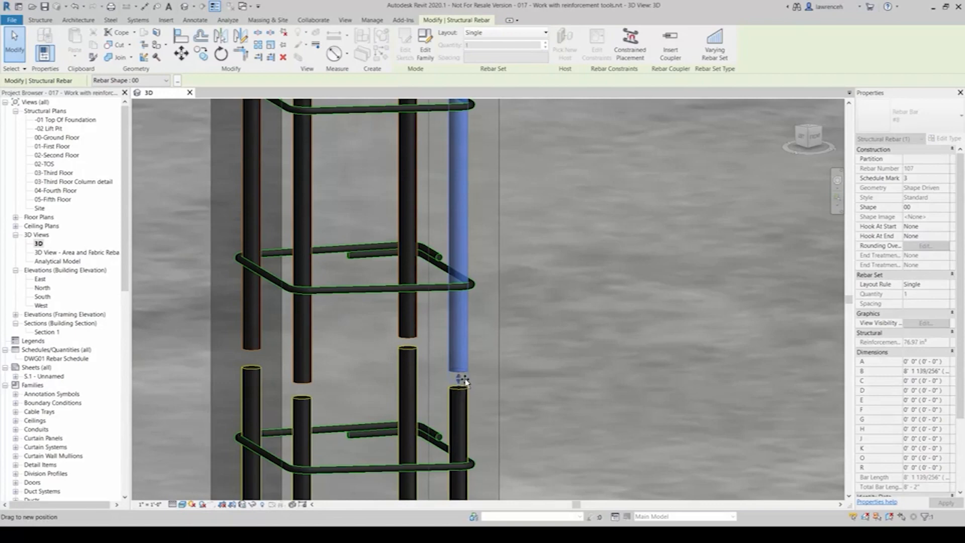
Shorten the lower end of the other upper front column bar, widening its gap to the bar below.
middle_click_drag(357, 383, 375, 378)
left_click(327, 379)
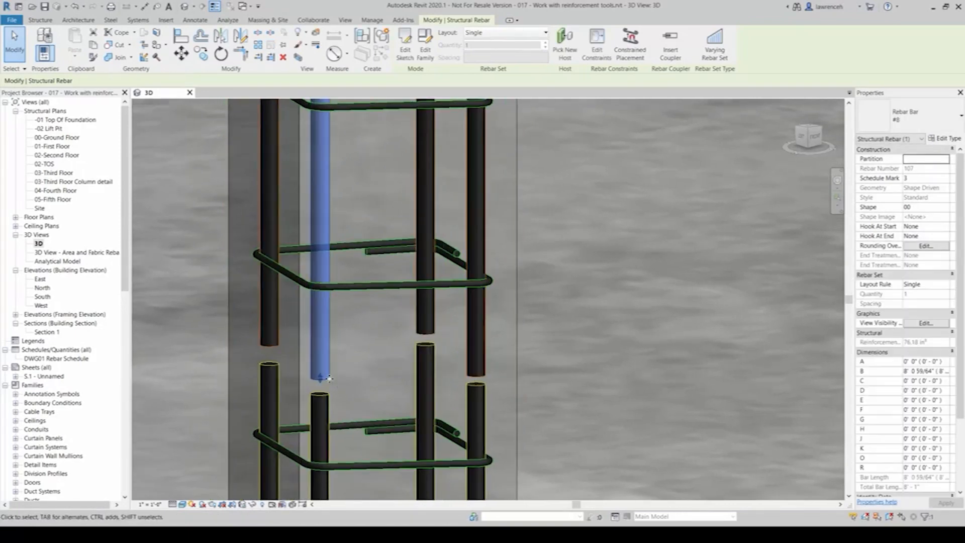
left_click_drag(319, 381, 326, 364)
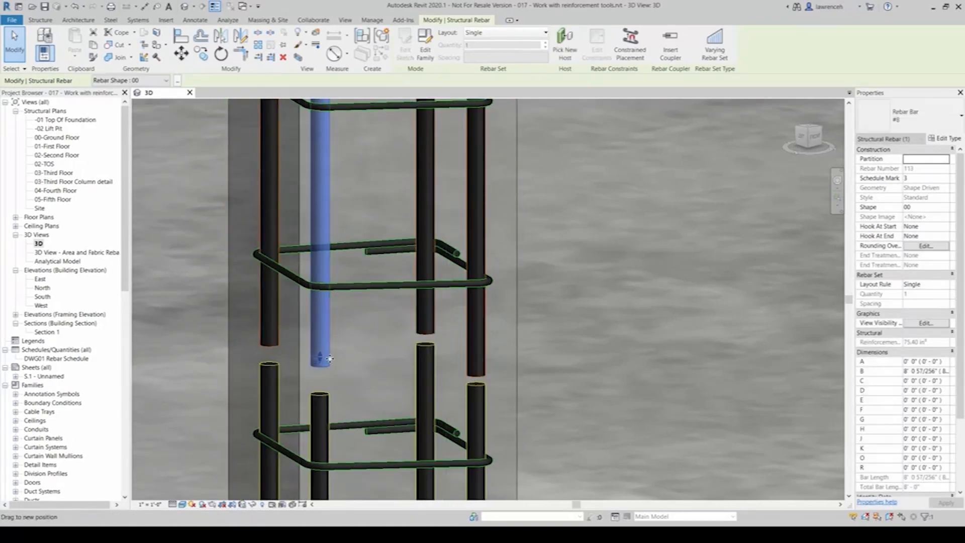
left_click(350, 376)
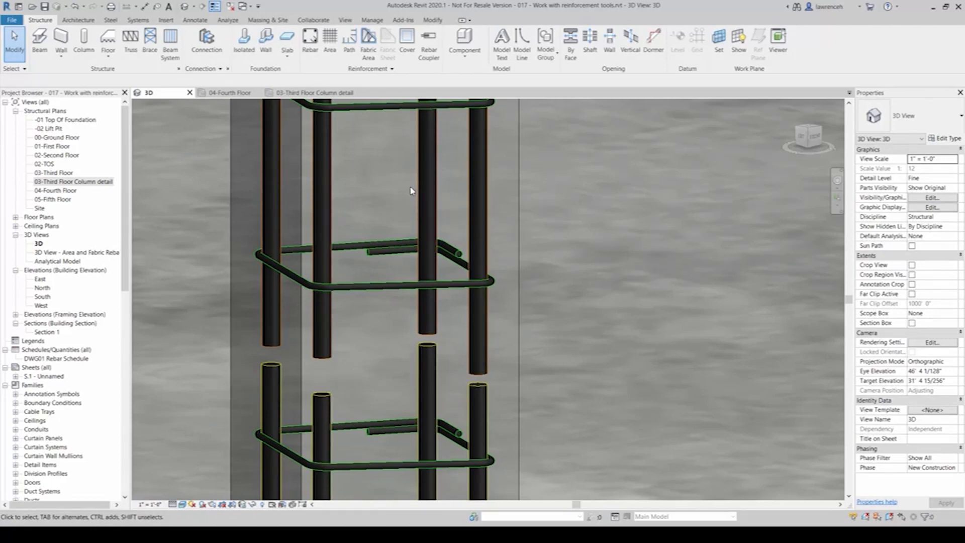
Place Standard Coupler CPL#8 couplers between the upper and lower bars at the two column bars farthest from the shaded side face.
left_click(429, 55)
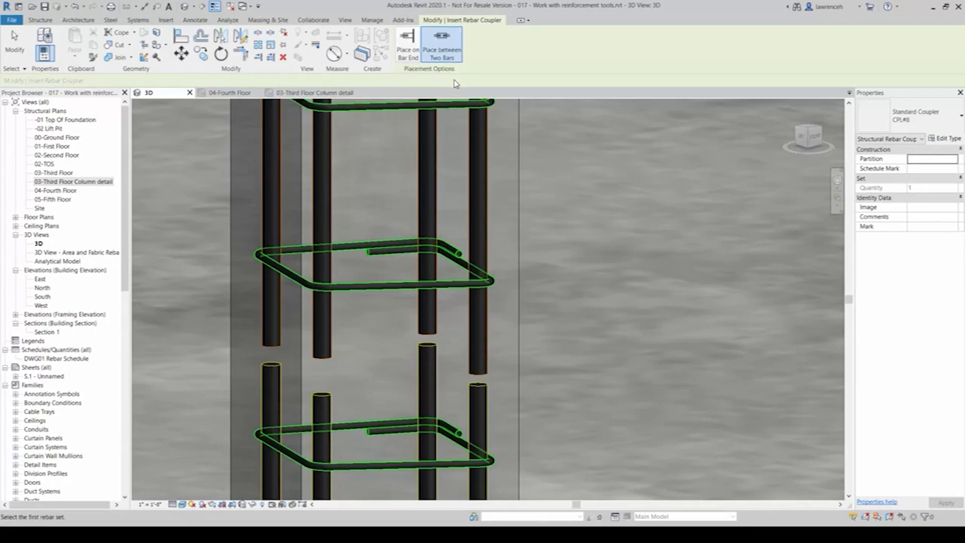
left_click(959, 117)
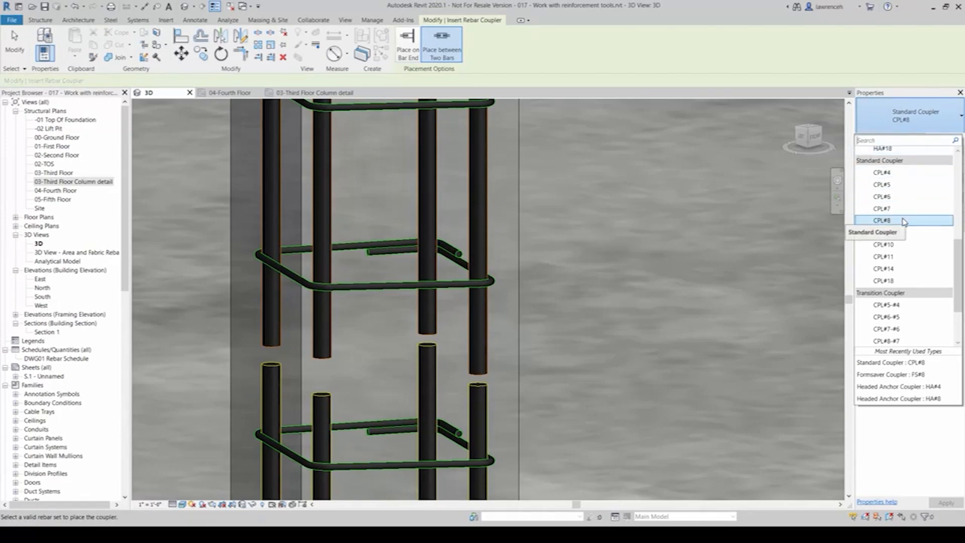
scroll(904, 222, "up", 5)
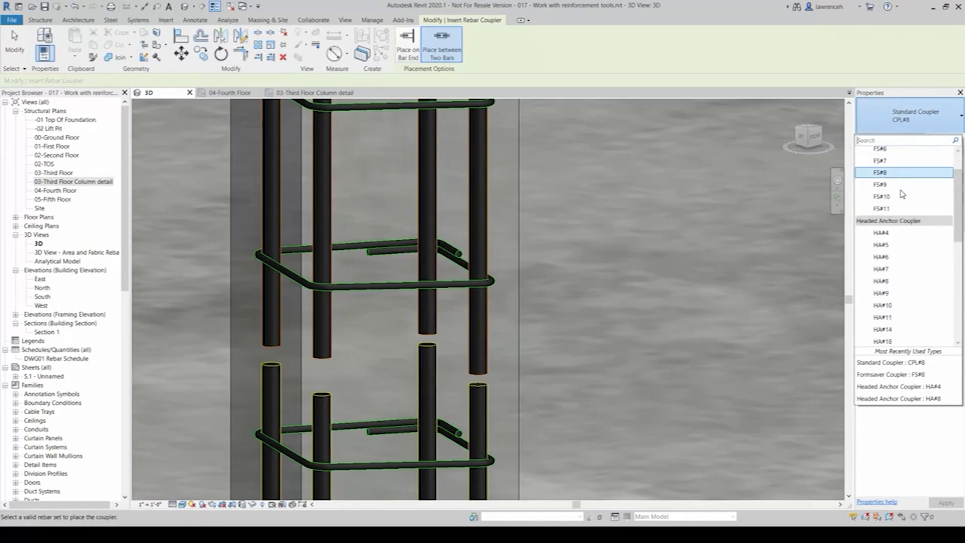
scroll(903, 246, "down", 5)
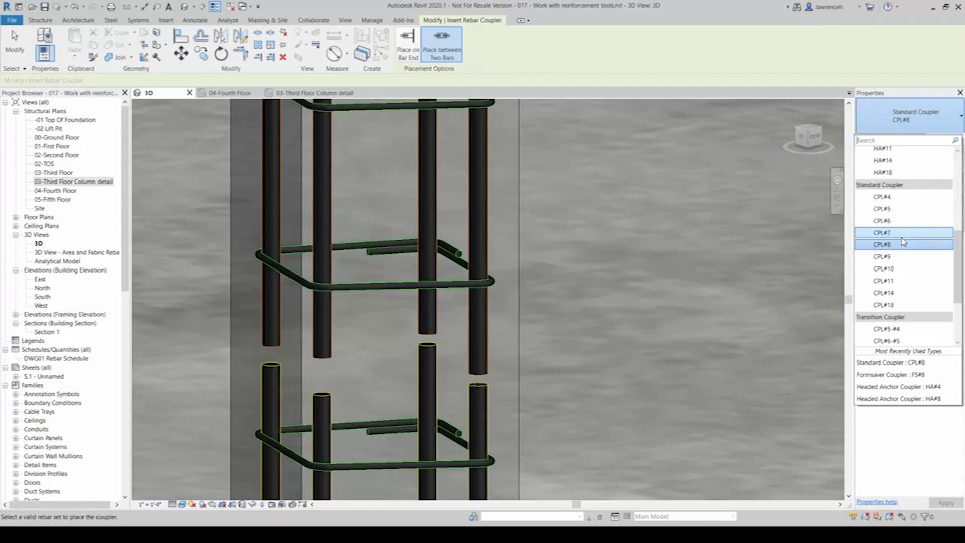
scroll(904, 240, "down", 2)
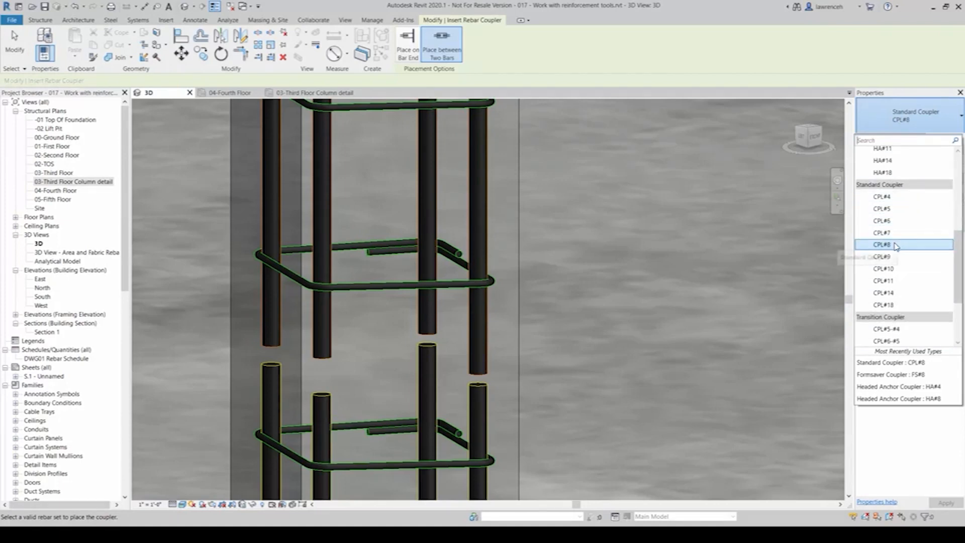
scroll(896, 246, "down", 1)
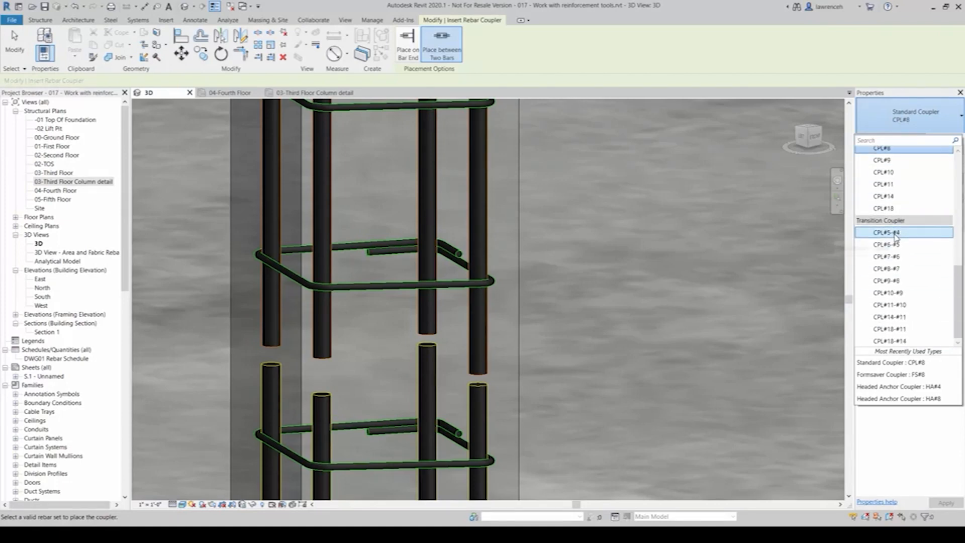
scroll(897, 162, "up", 1)
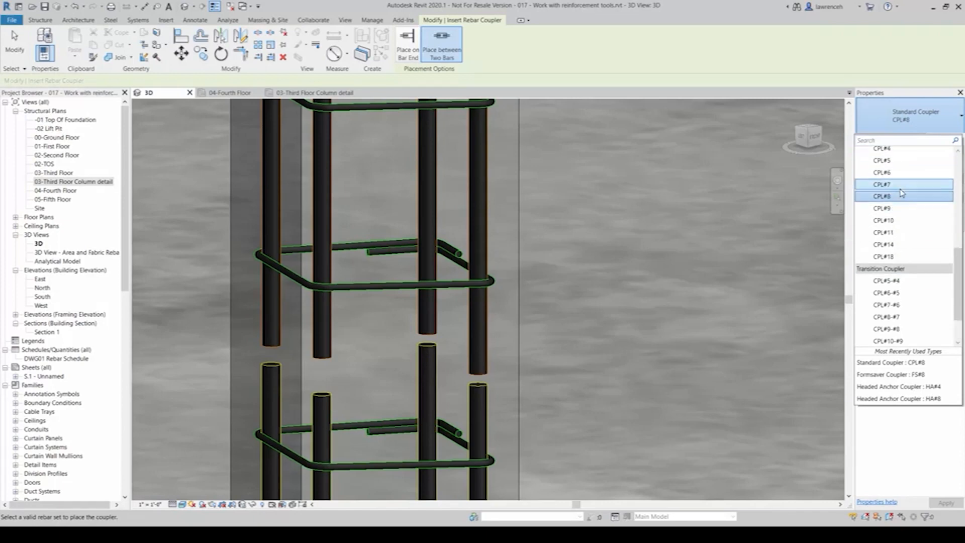
left_click(897, 197)
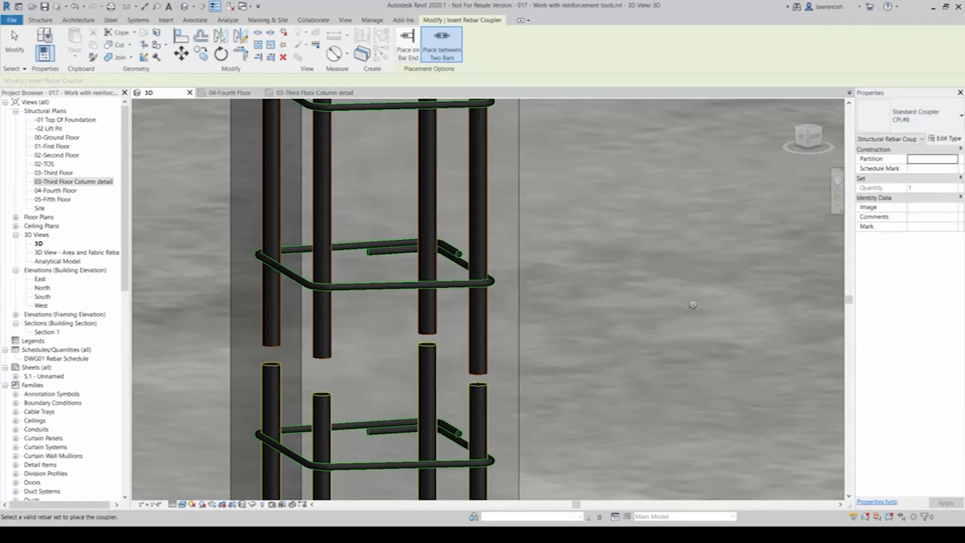
left_click(491, 413)
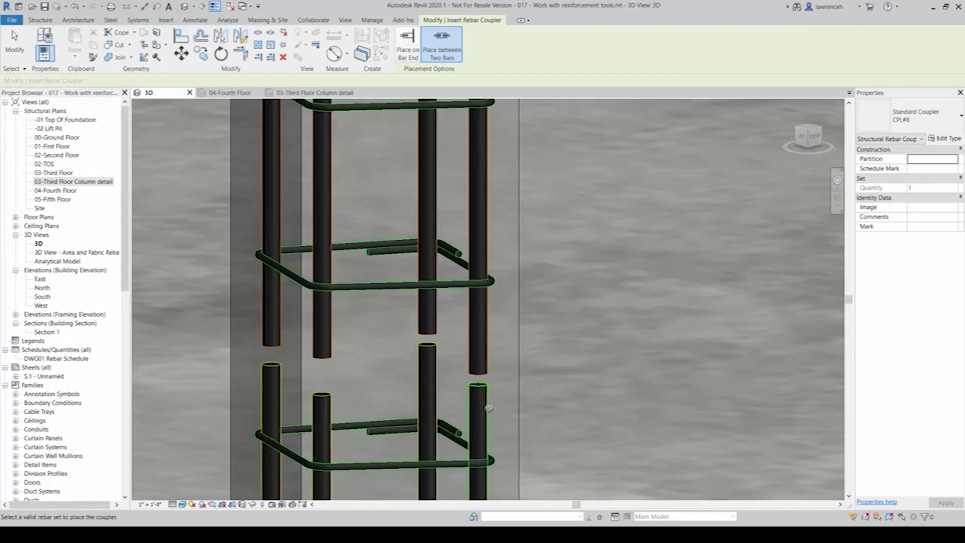
left_click(486, 368)
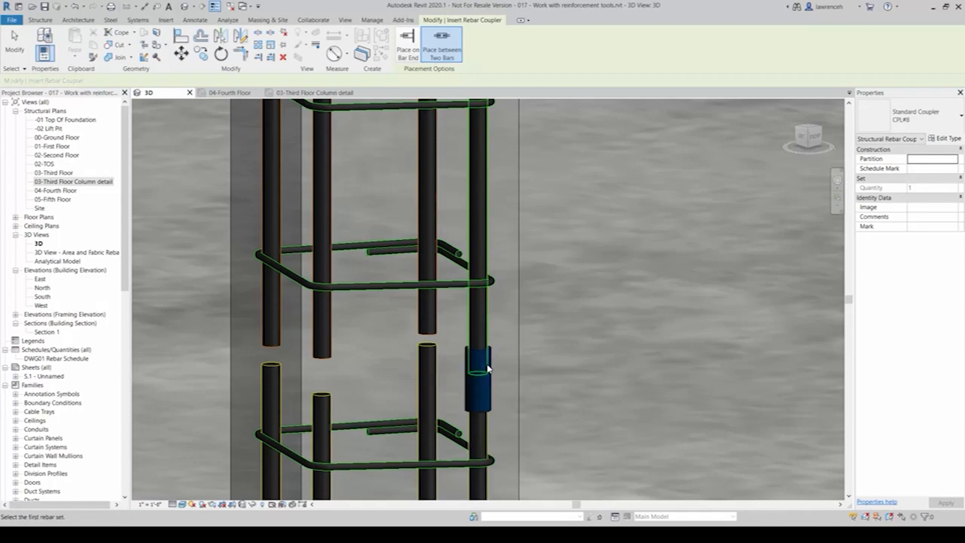
left_click(441, 372)
left_click(438, 328)
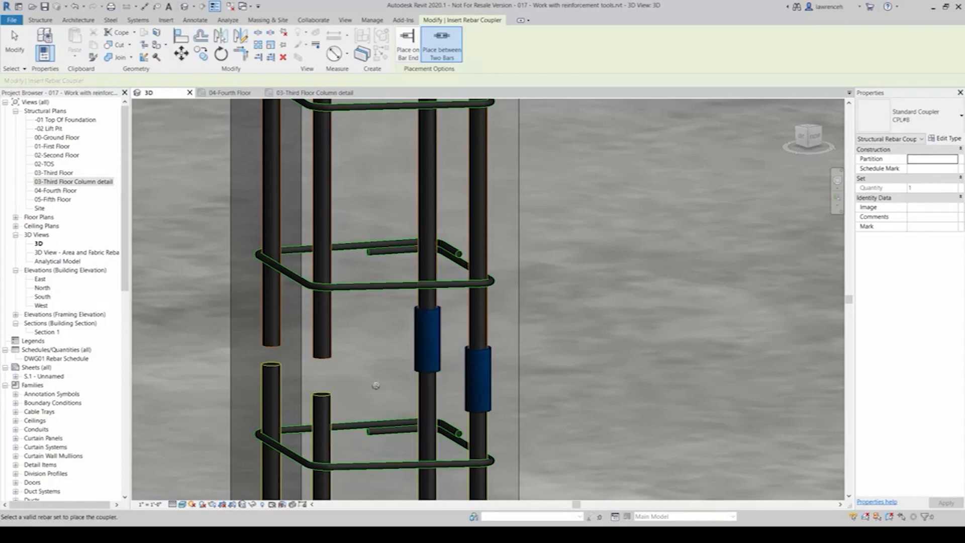
Couple the remaining two upper and lower column bar pairs nearest the shaded side face with CPL#8 couplers and end placement.
left_click(278, 390)
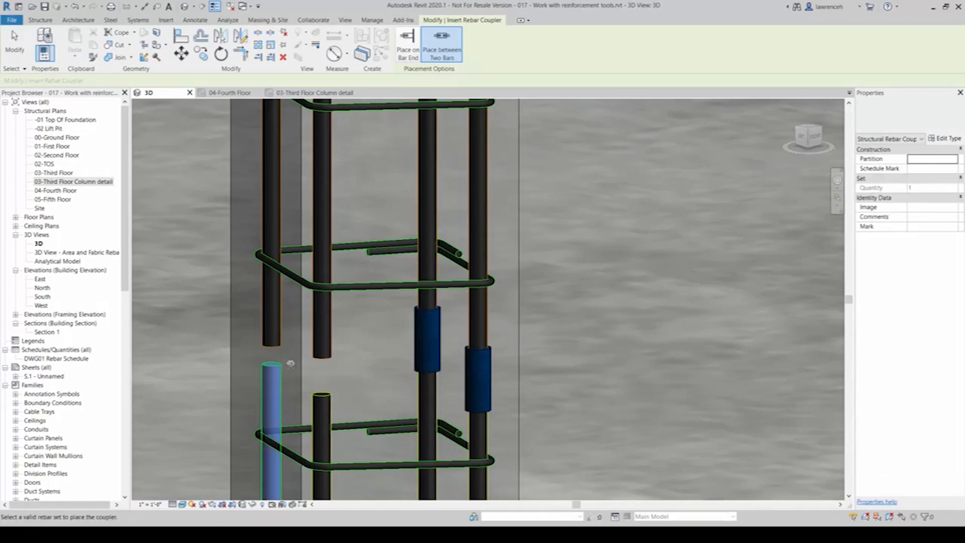
left_click(278, 346)
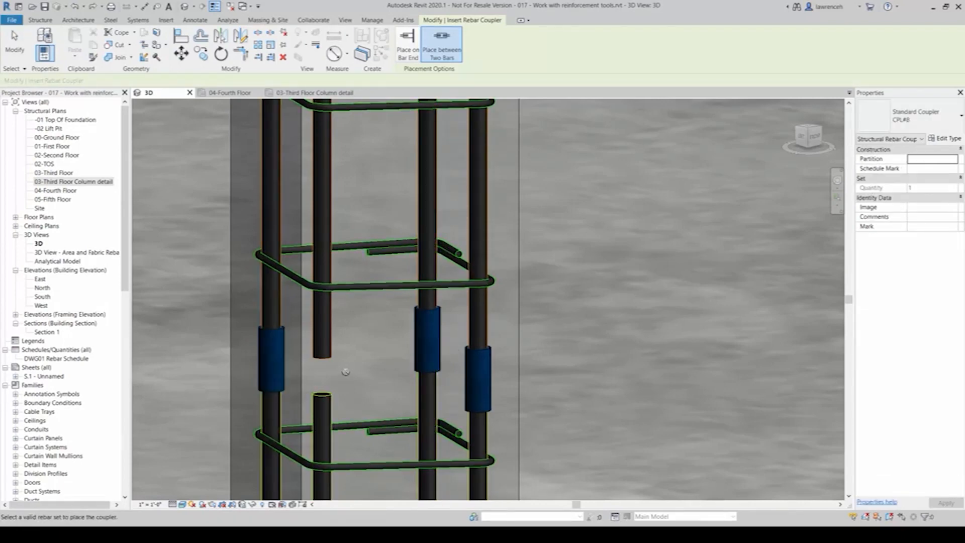
left_click(332, 358)
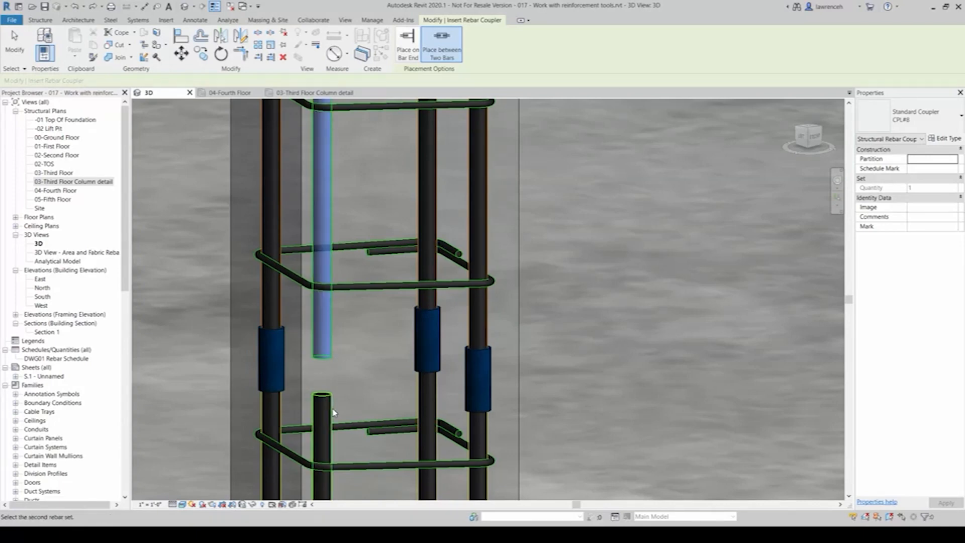
left_click(333, 411)
key("Escape")
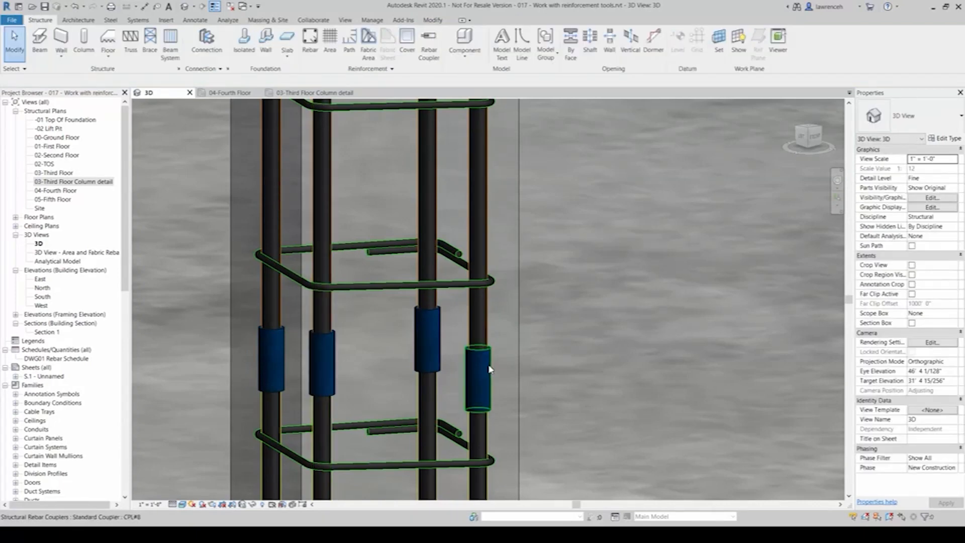
Select each of the four column bar couplers in turn to inspect its type and placement.
left_click(478, 370)
left_click(423, 347)
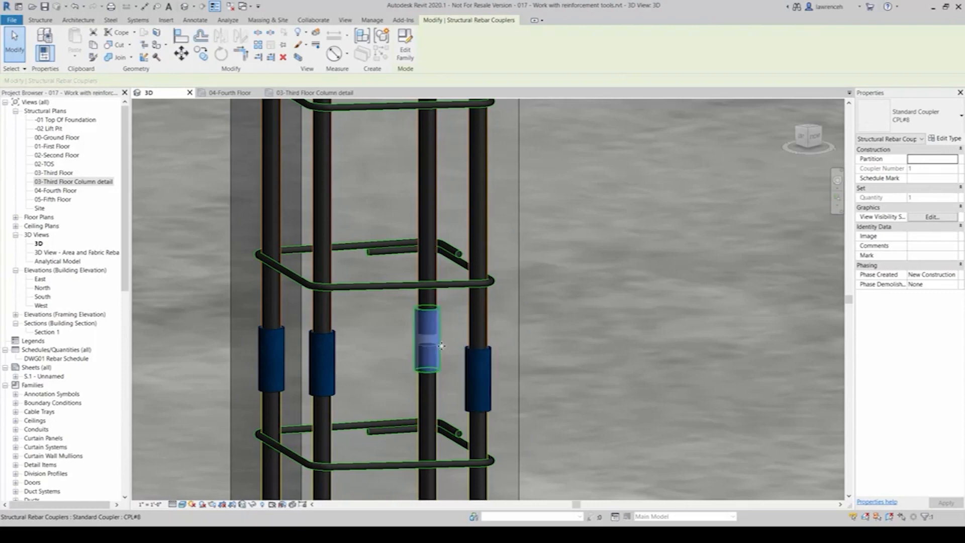
left_click(324, 364)
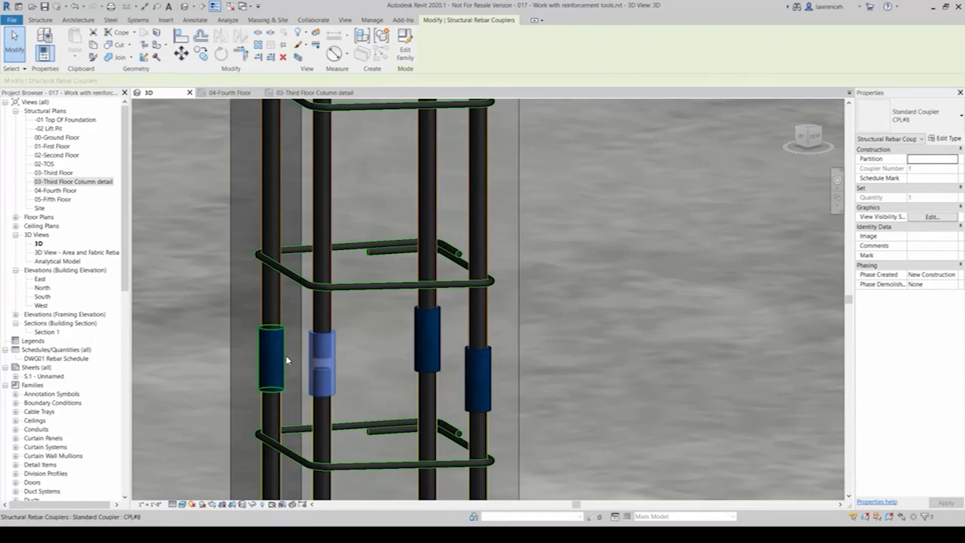
left_click(276, 364)
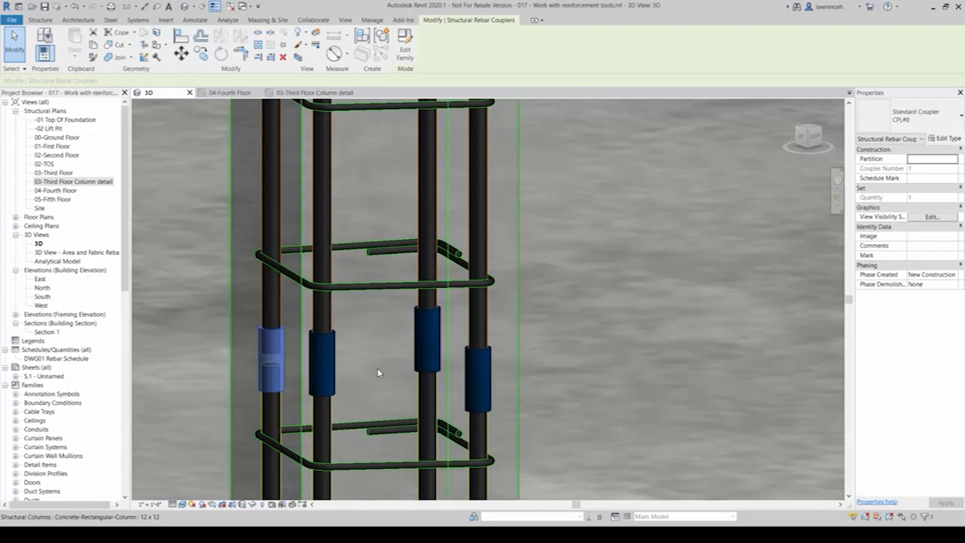
left_click(467, 384)
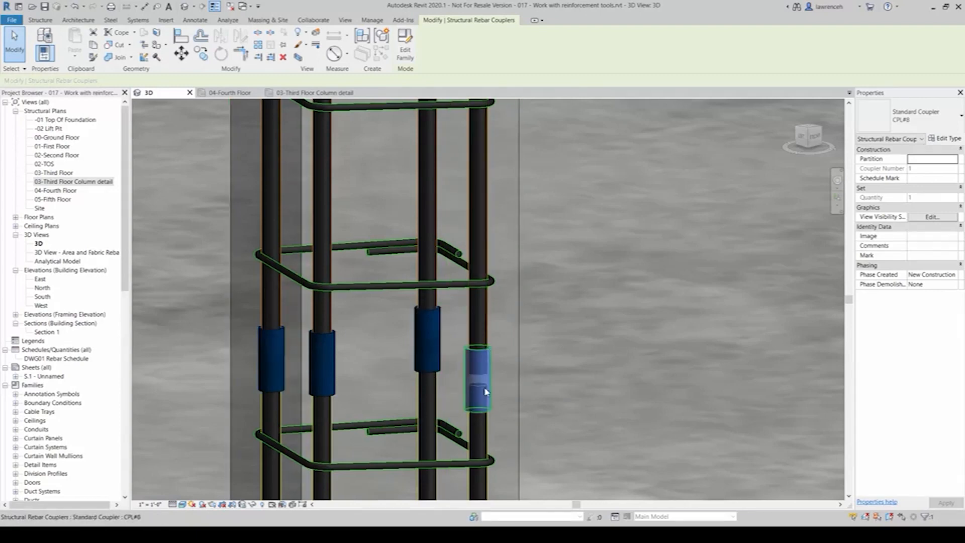
Review the CPL#8 coupler's type properties, including end treatments, bar sizes, material, external diameter, total length and bar engagement.
left_click(948, 138)
left_click_drag(415, 107, 639, 106)
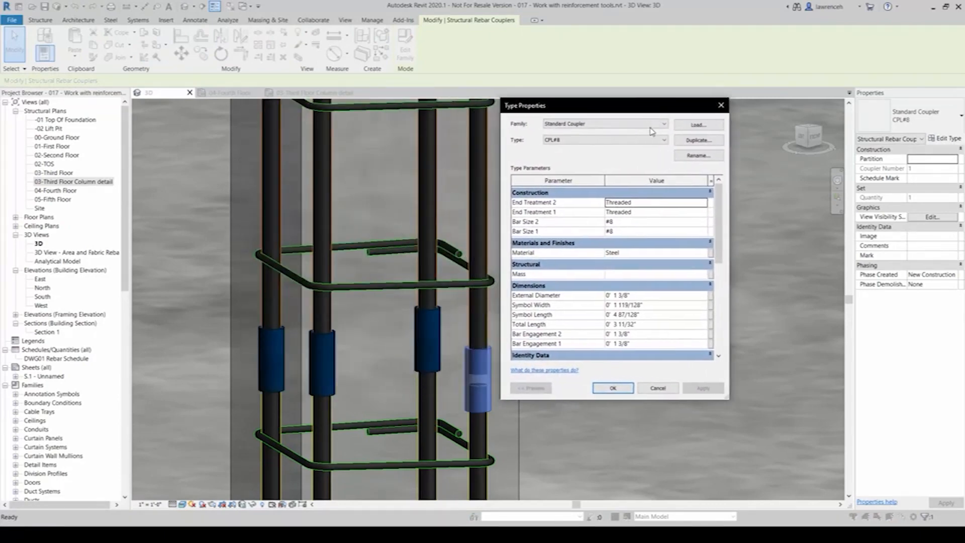
scroll(692, 343, "down", 1)
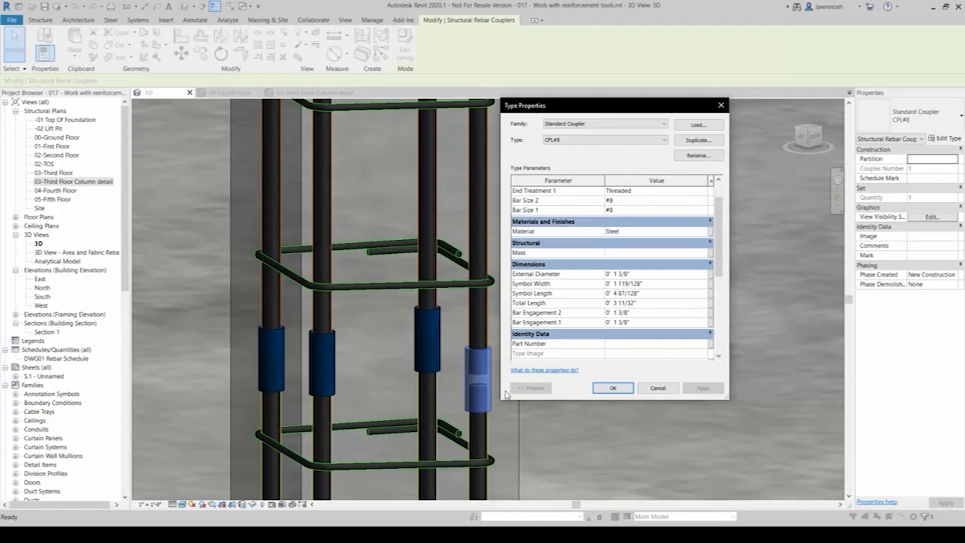
left_click(613, 388)
left_click(632, 380)
scroll(632, 379, "down", 6)
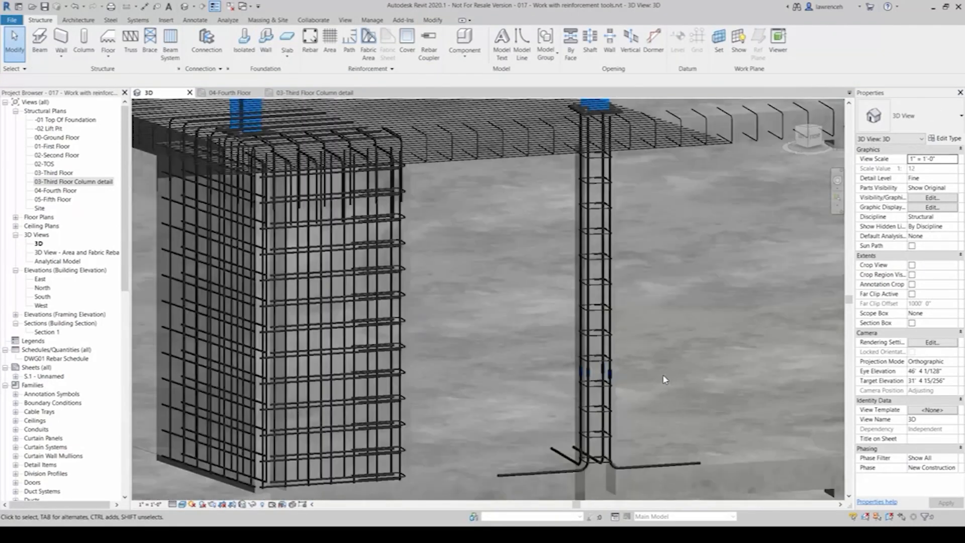
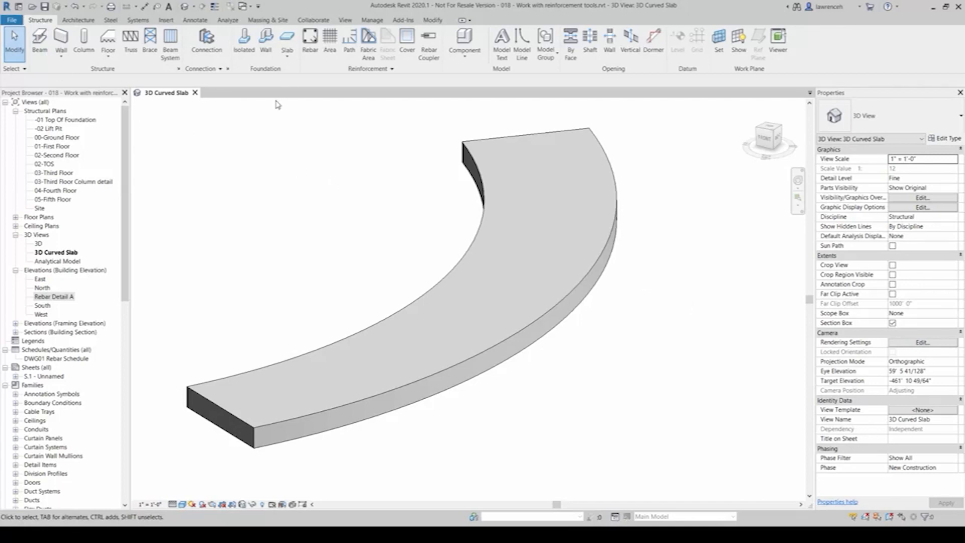
Place a #8 free form surface rebar in the curved slab, using its top face as host, outer curved side as start and inner curved side as end.
left_click(310, 59)
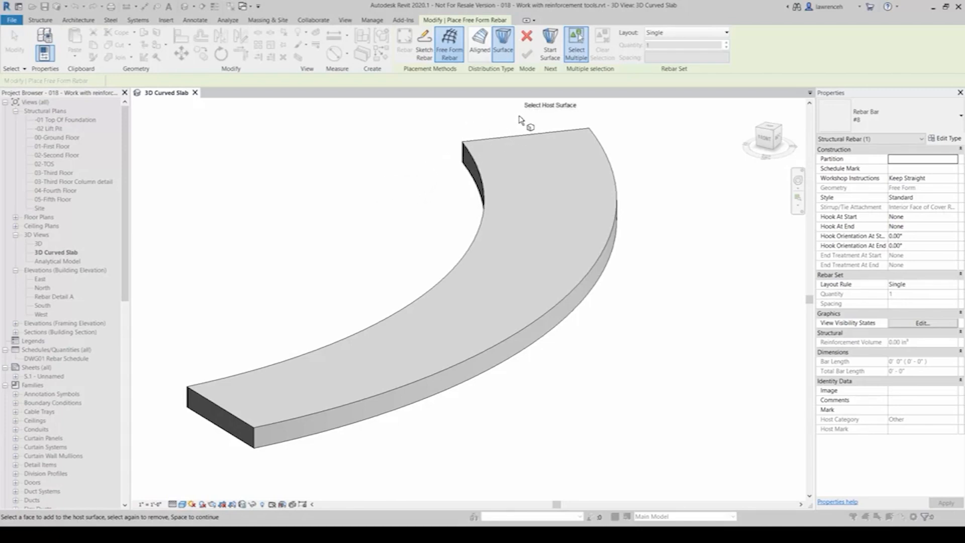
left_click(522, 137)
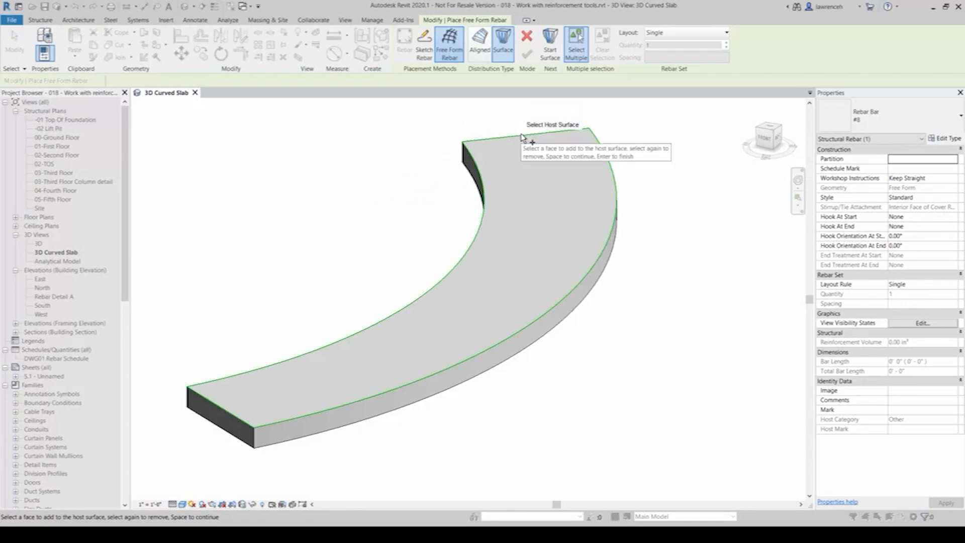
left_click(522, 137)
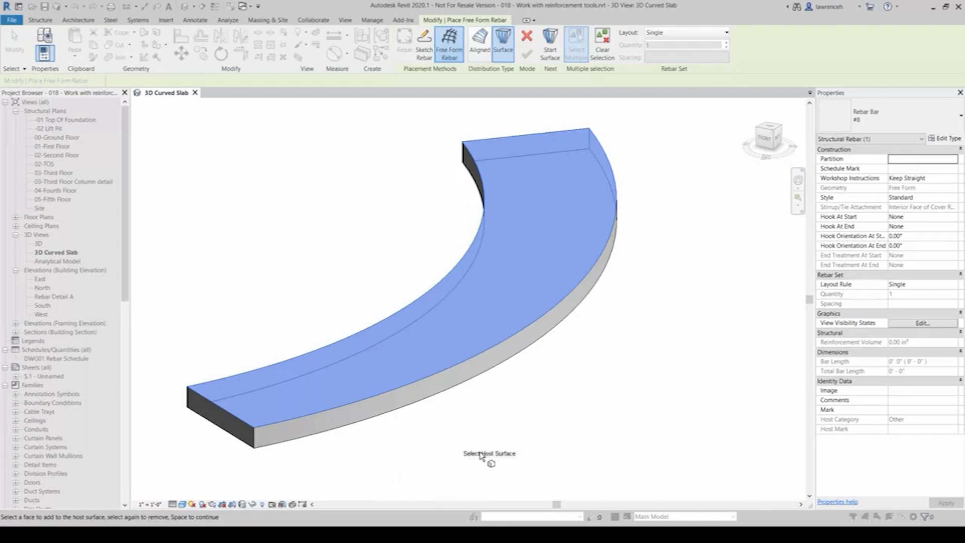
left_click(551, 53)
left_click(578, 304)
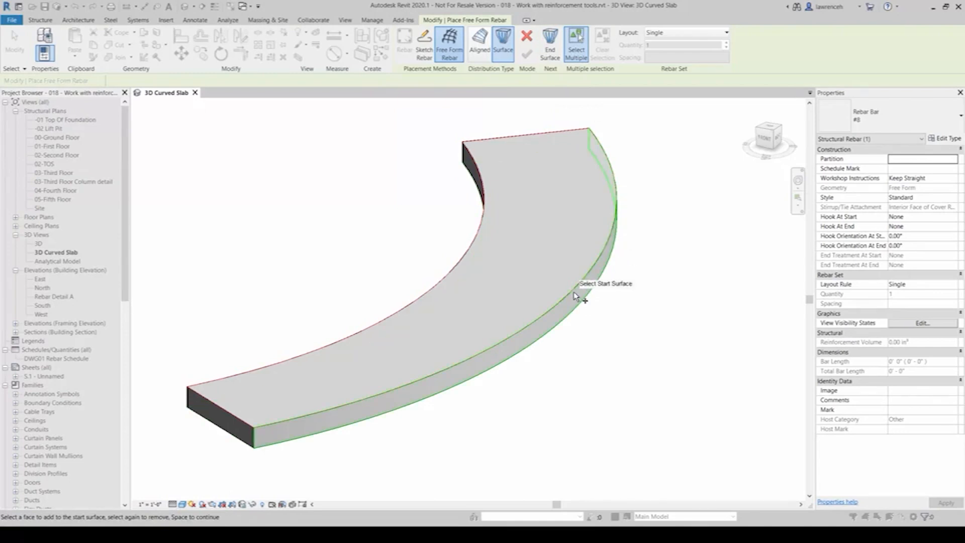
left_click(575, 293)
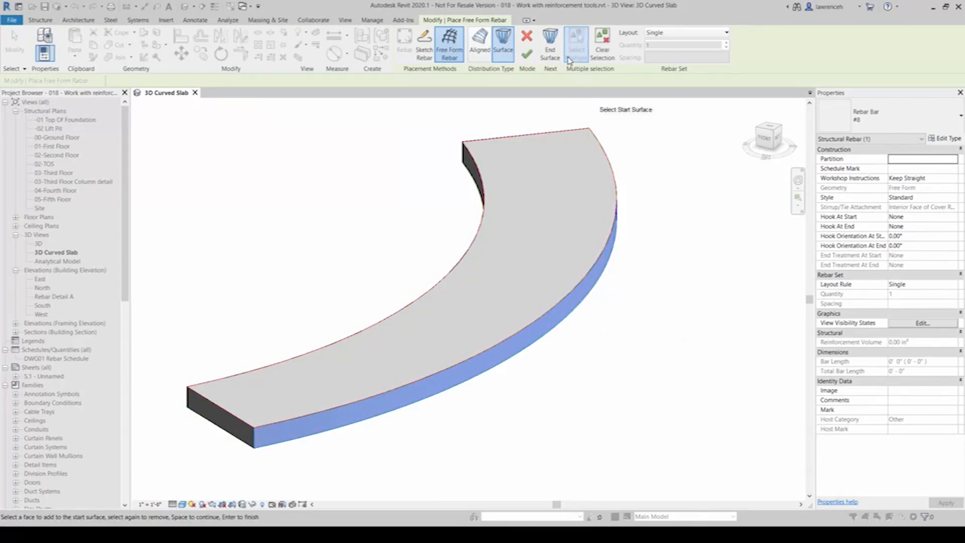
left_click(551, 50)
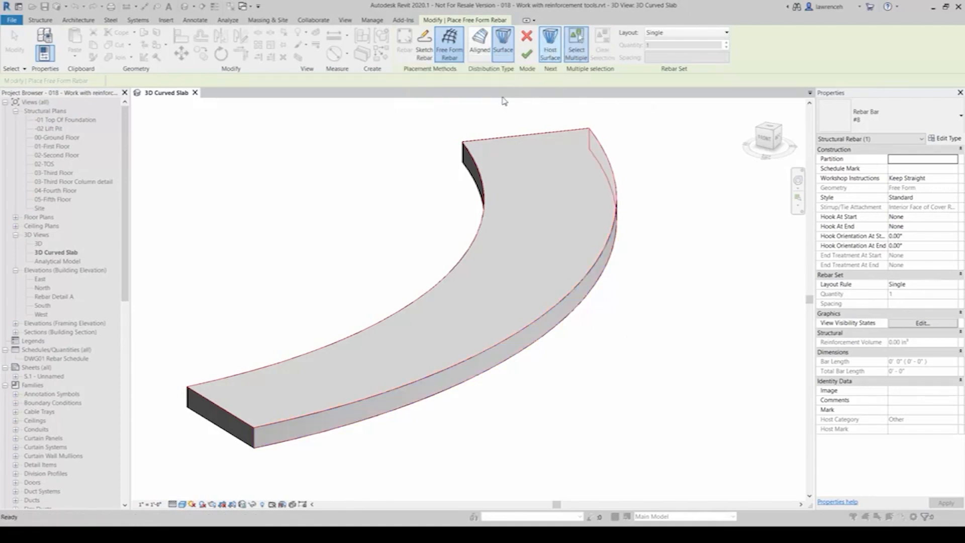
left_click(472, 173)
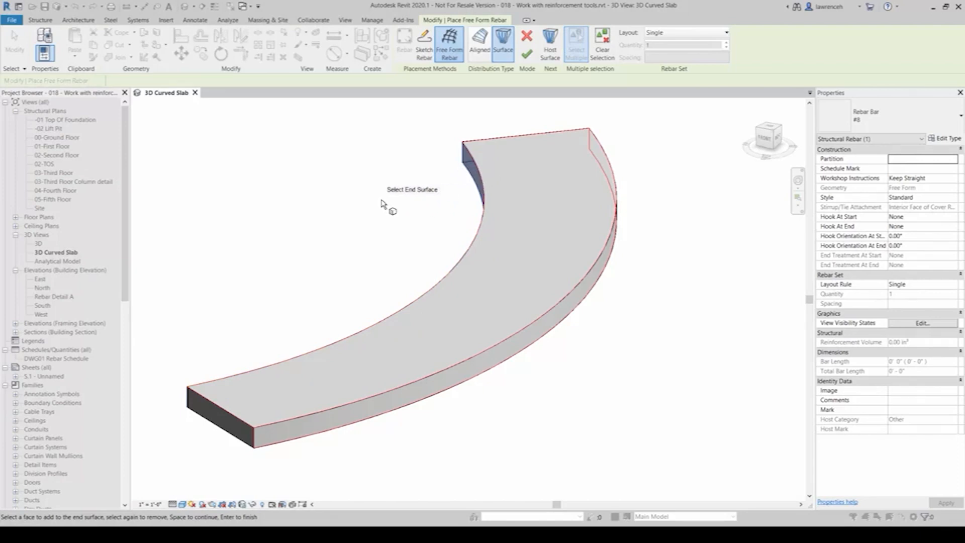
key("space")
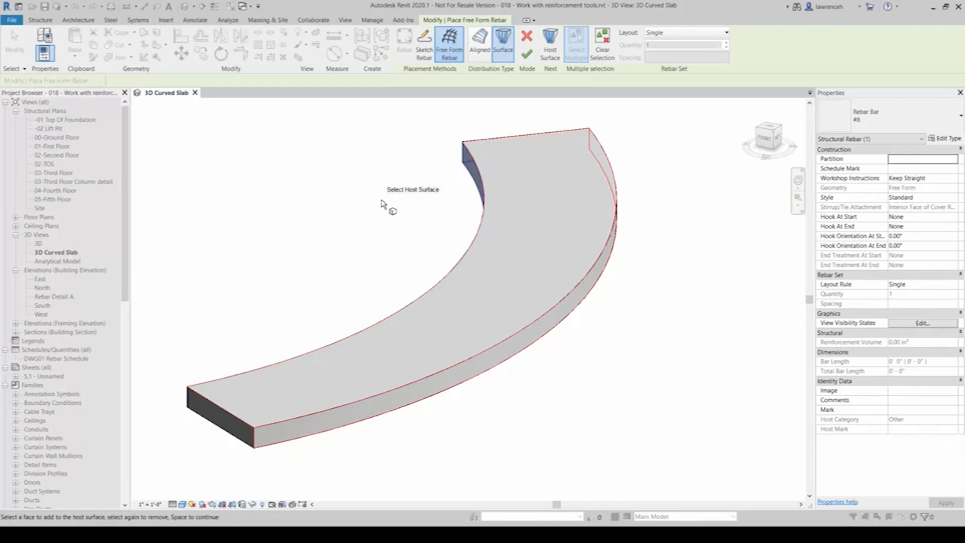
key("Escape")
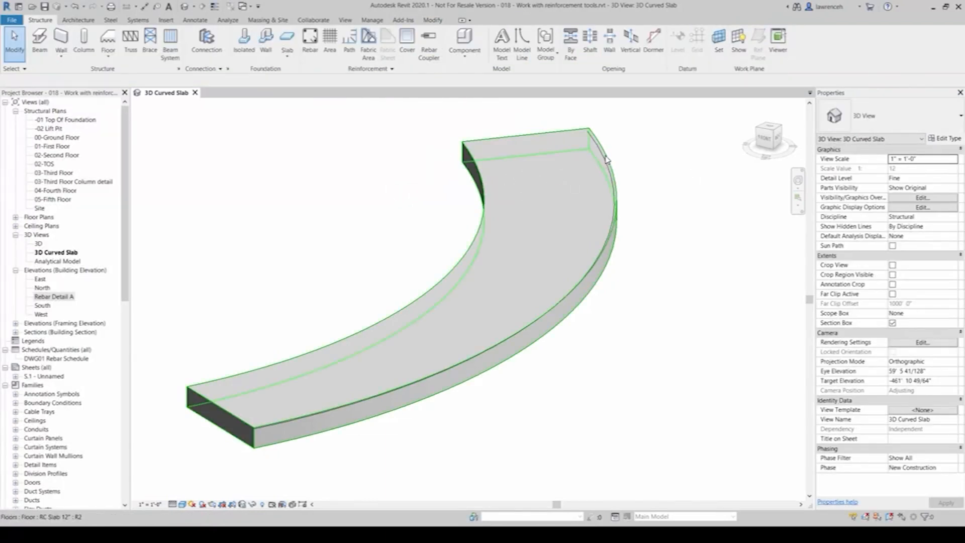
Change the curved slab's free form rebar layout to Maximum Spacing.
left_click(606, 160)
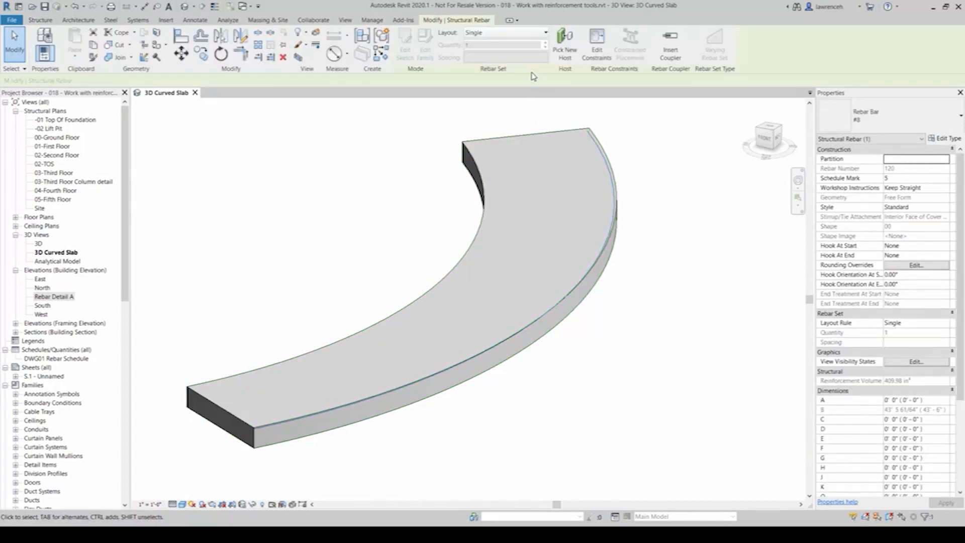
left_click(538, 33)
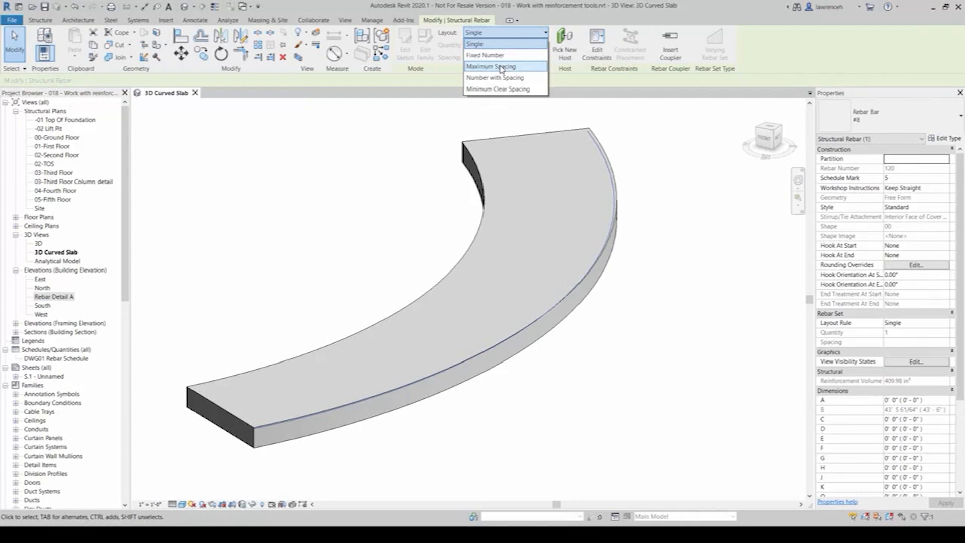
left_click(501, 67)
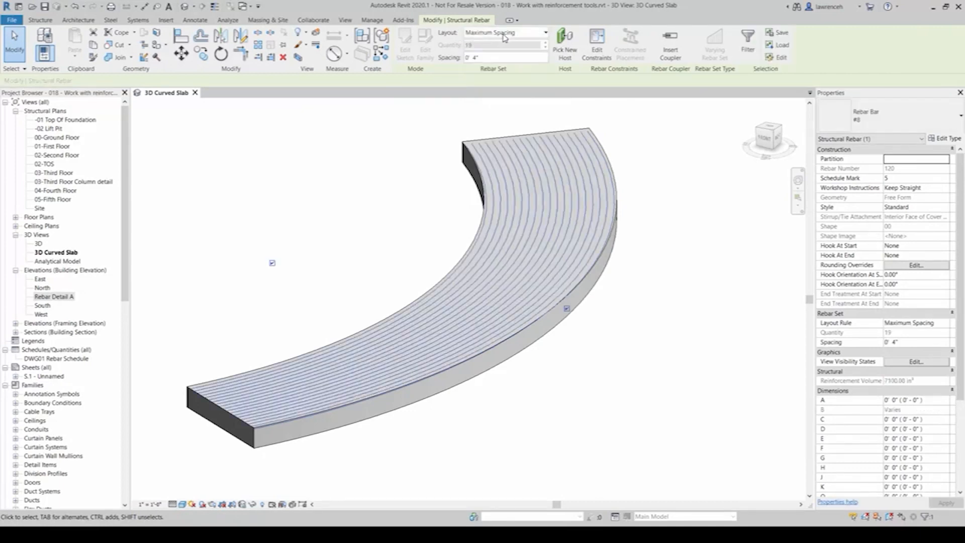
Set the free form rebar's maximum spacing to 10 inches and make it view as solid in the 3D Curved Slab view.
type("10")
left_click(400, 168)
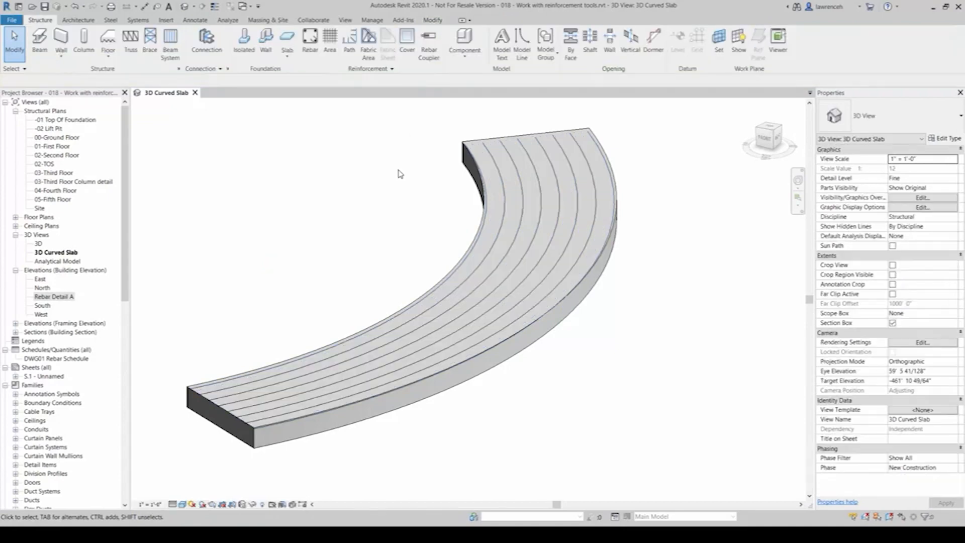
left_click(596, 193)
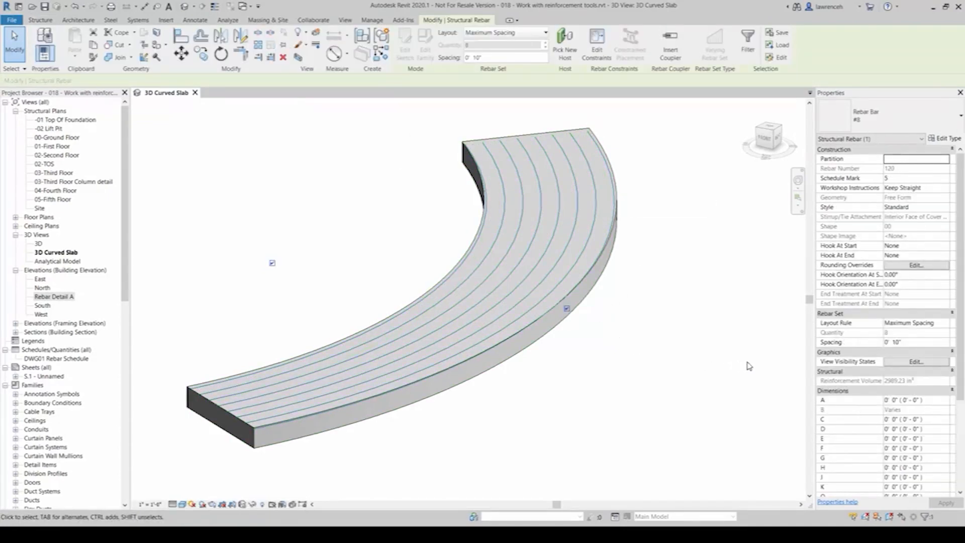
left_click(904, 361)
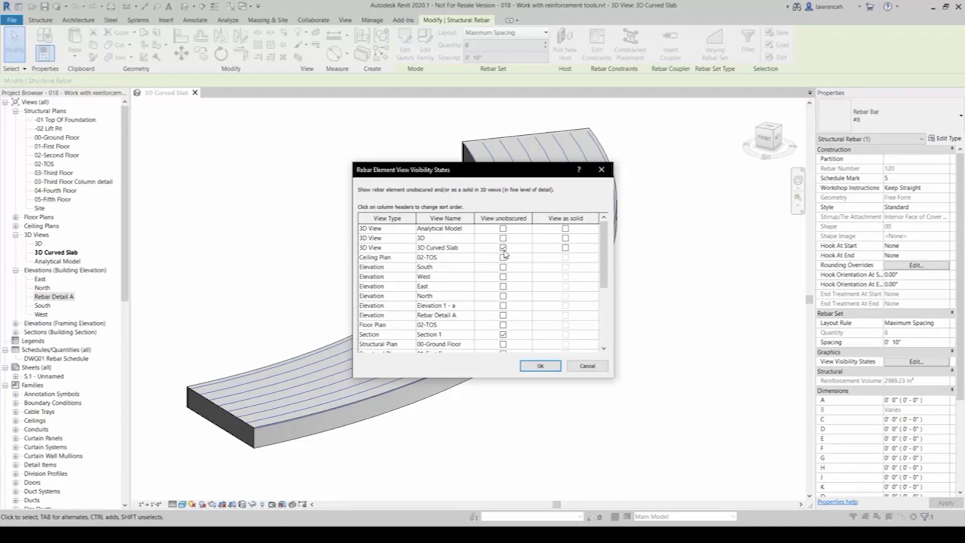
left_click(566, 248)
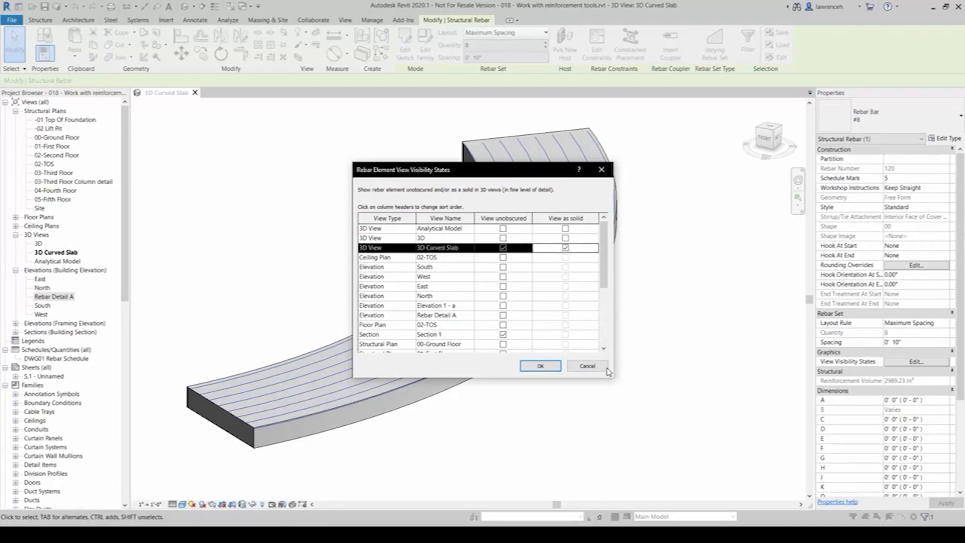
left_click(541, 367)
key("Escape")
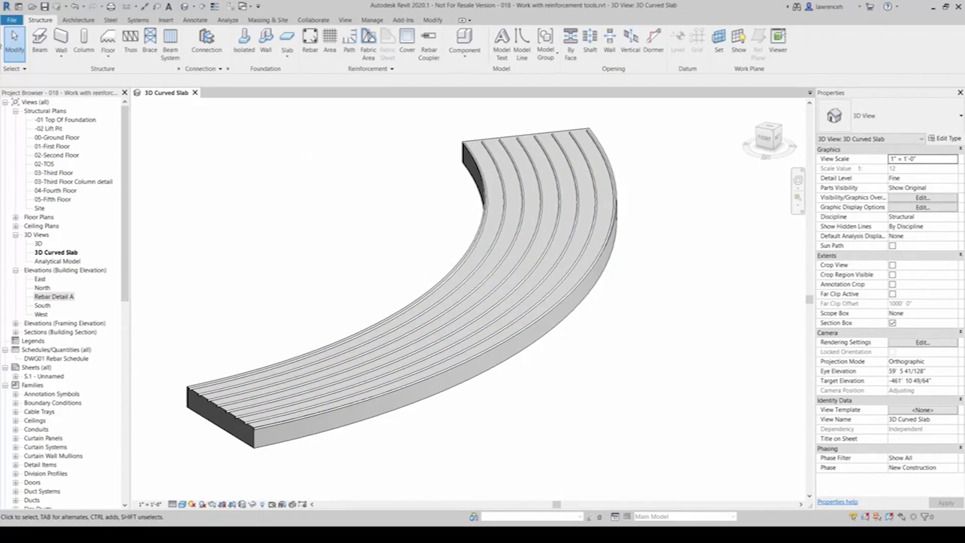
Place a #8 aligned free form rebar in the curved slab, hosted by its top and both curved side faces, with the inner curved edge as path.
left_click(310, 39)
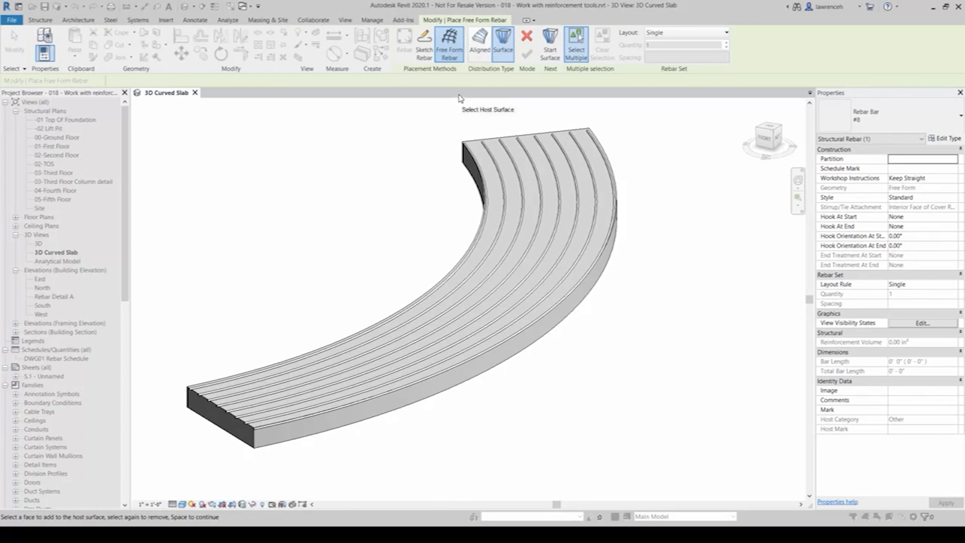
left_click(479, 60)
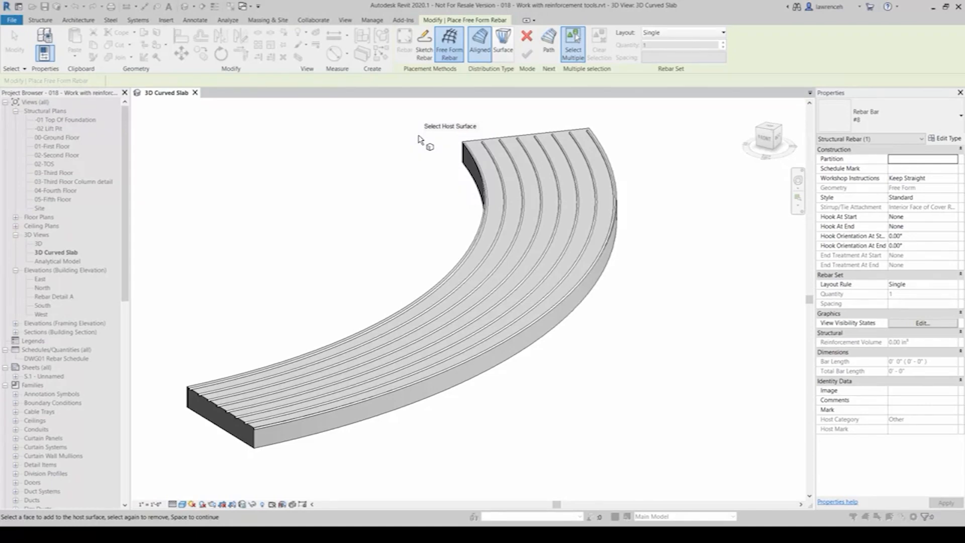
left_click(266, 427)
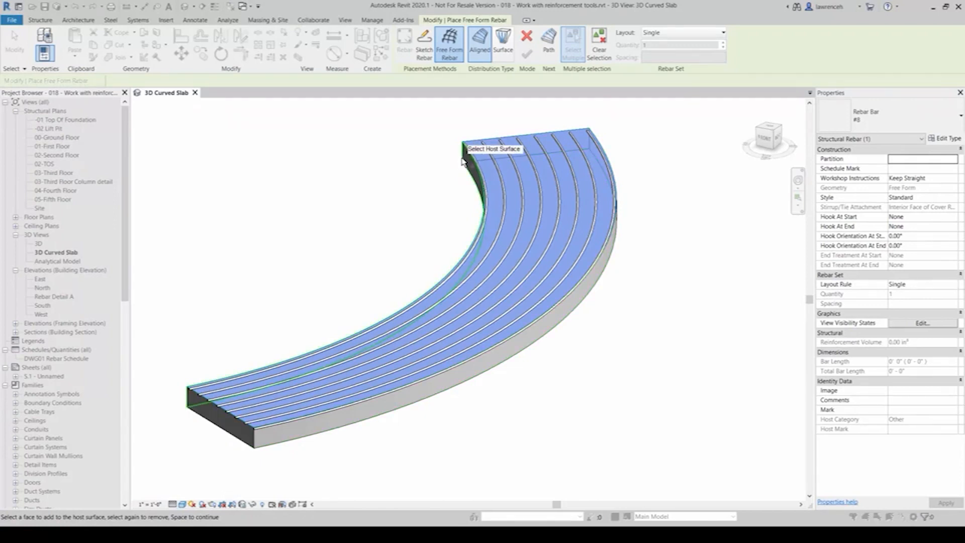
left_click(603, 306)
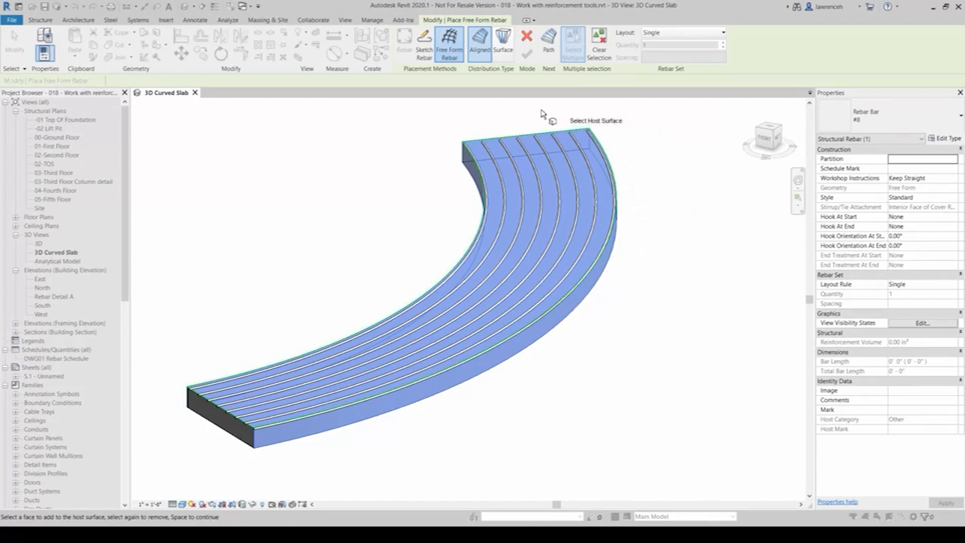
left_click(549, 53)
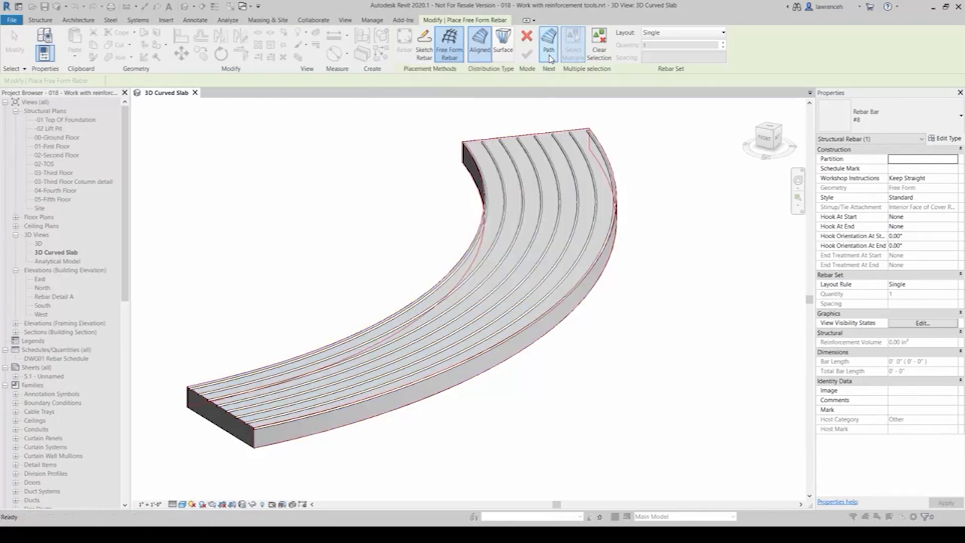
left_click(476, 176)
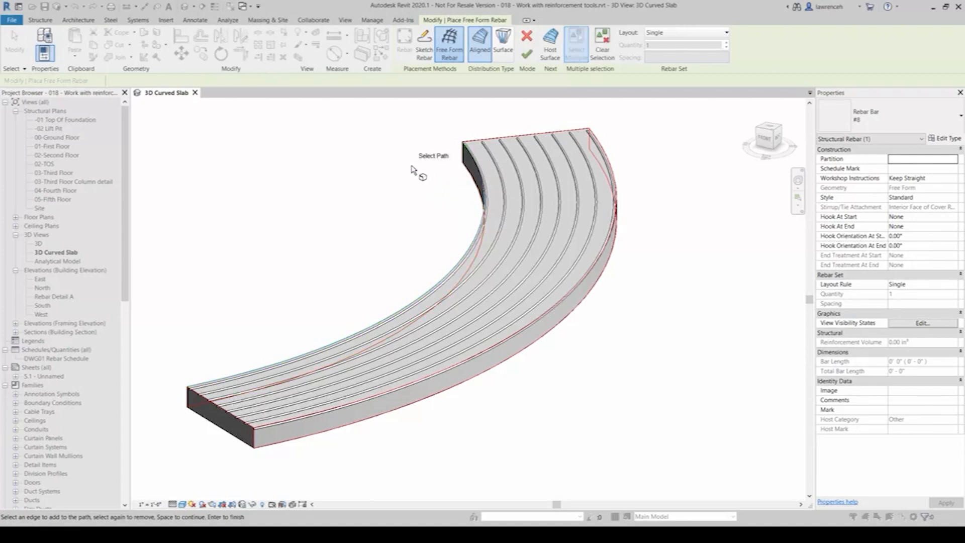
key("Return")
key("Escape")
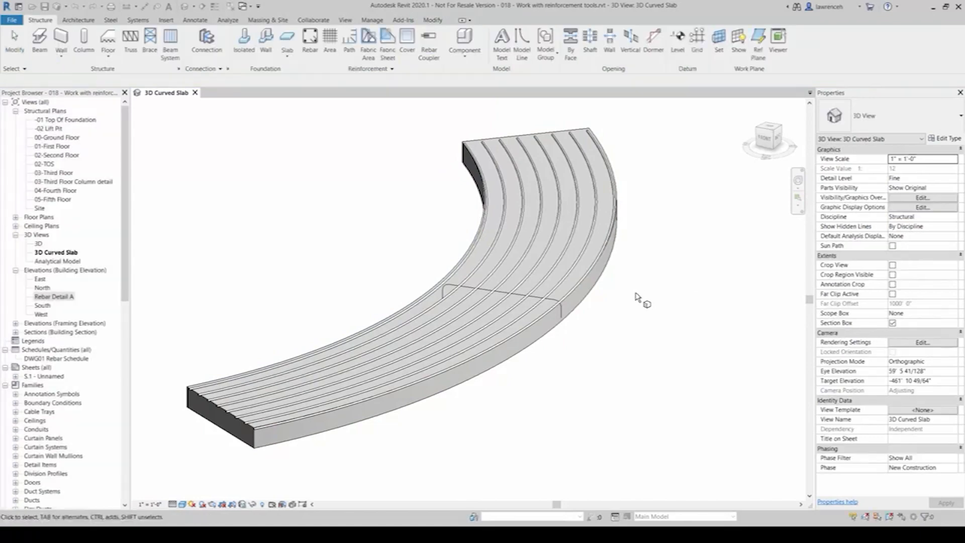
Distribute the new transverse free form rebar along the slab with a Maximum Spacing layout of 10 inches.
left_click(562, 317)
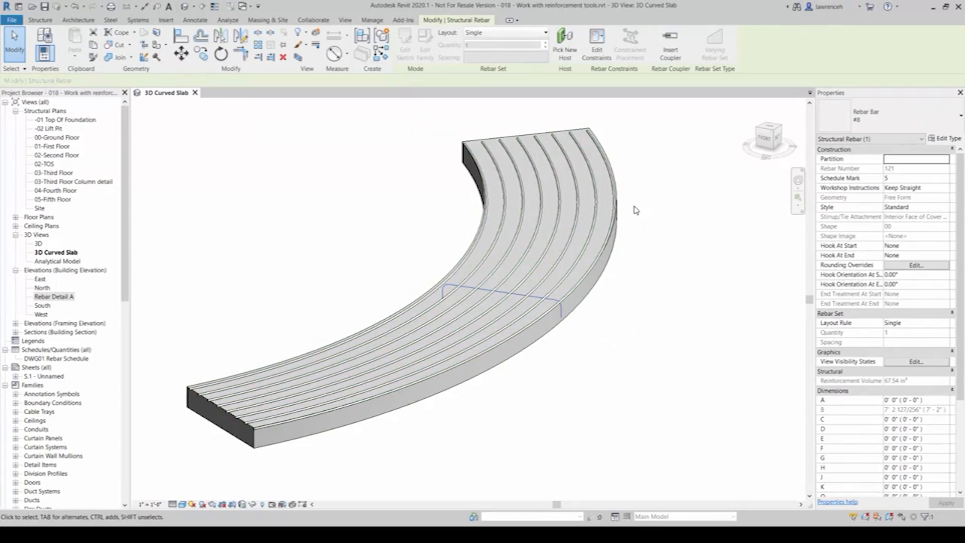
left_click(546, 33)
left_click(510, 70)
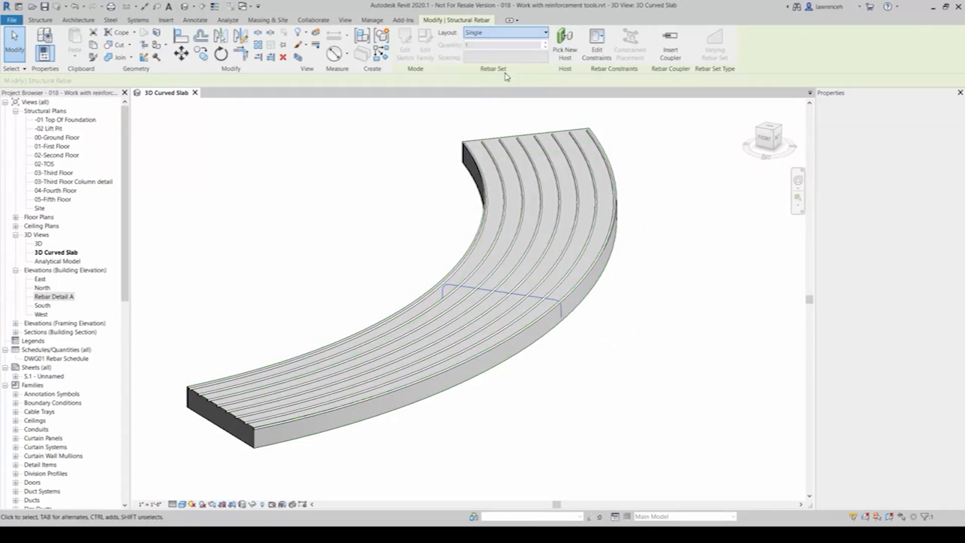
left_click(487, 59)
type("1")
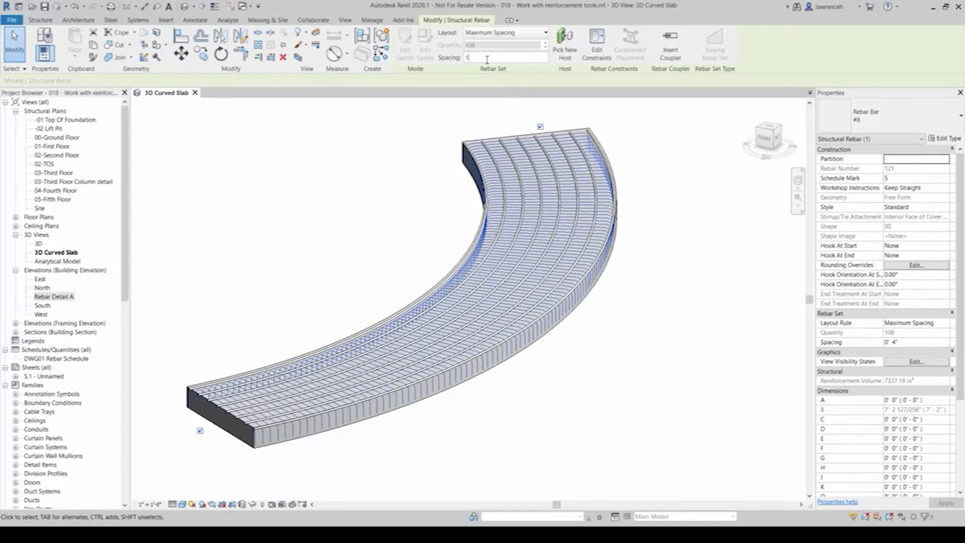
type("0")
key("Return")
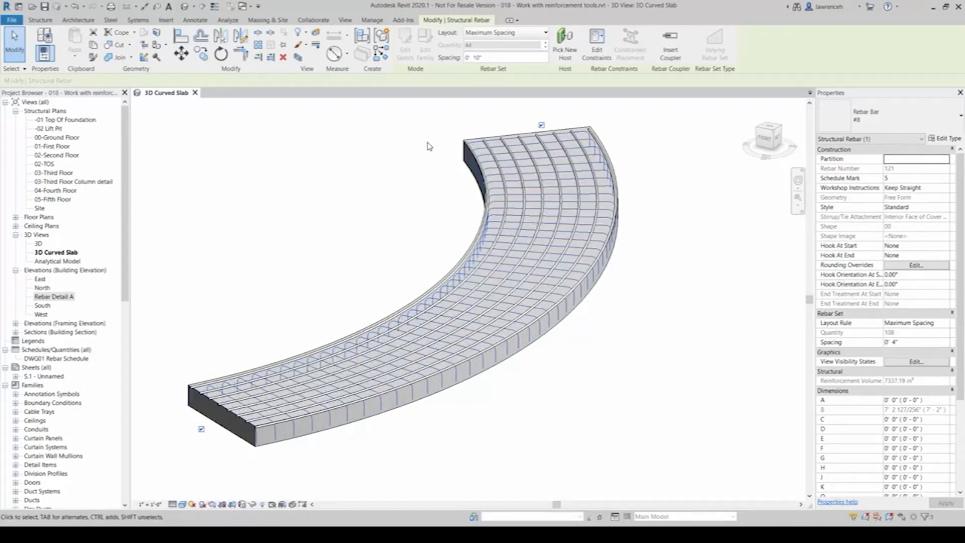
Make the transverse rebar set view as solid in the 3D Curved Slab view.
left_click(905, 362)
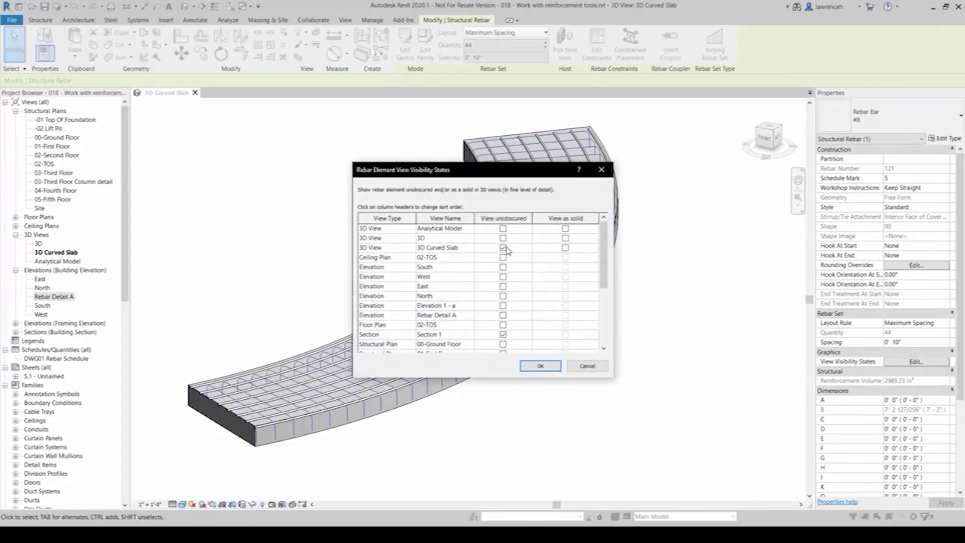
left_click(566, 248)
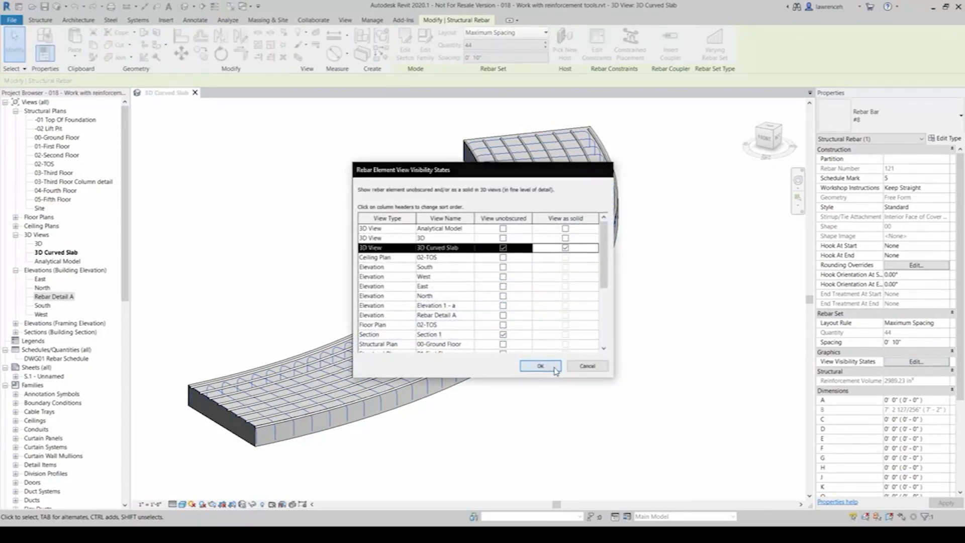
left_click(540, 366)
left_click(634, 432)
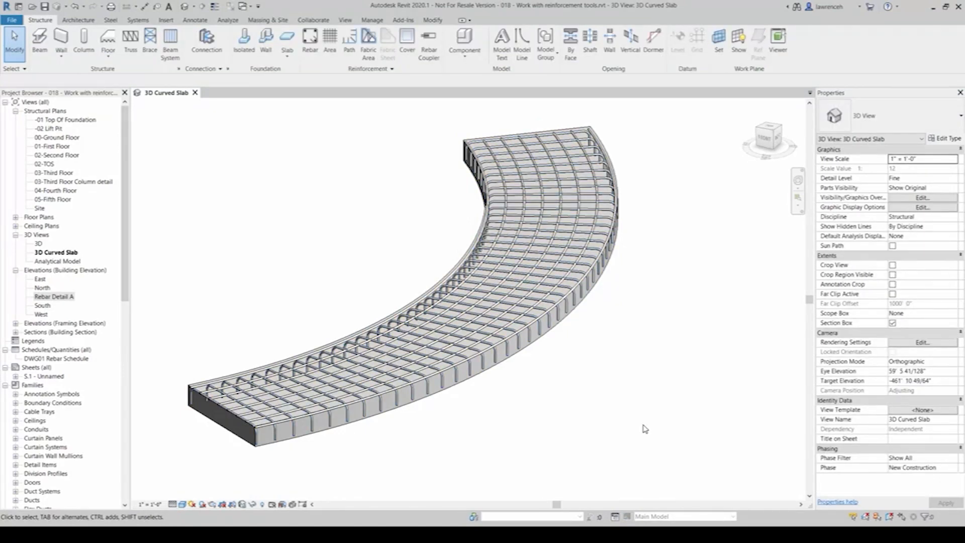
Set the Workshop Instructions of the slab's longitudinal free form rebar to Bend.
left_click(468, 353)
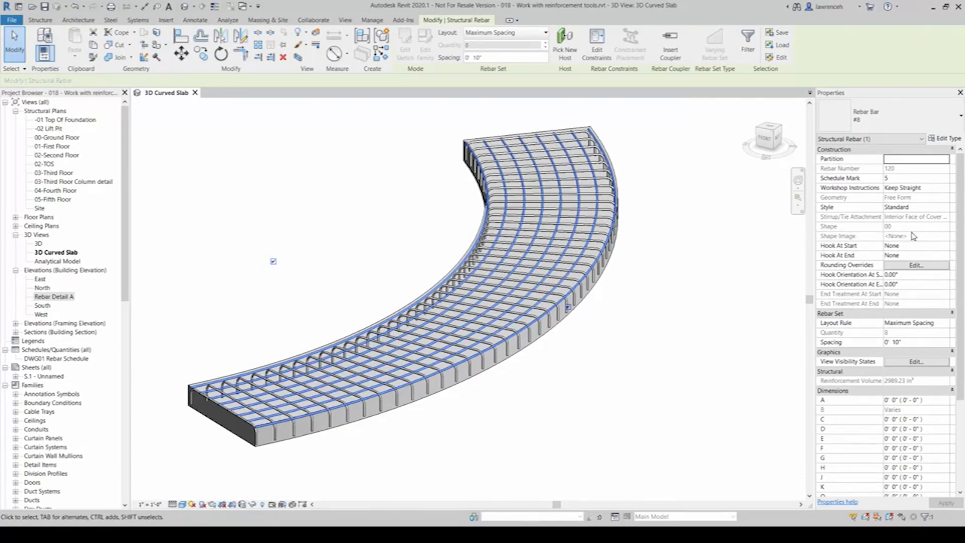
left_click(920, 206)
left_click(924, 190)
left_click(947, 189)
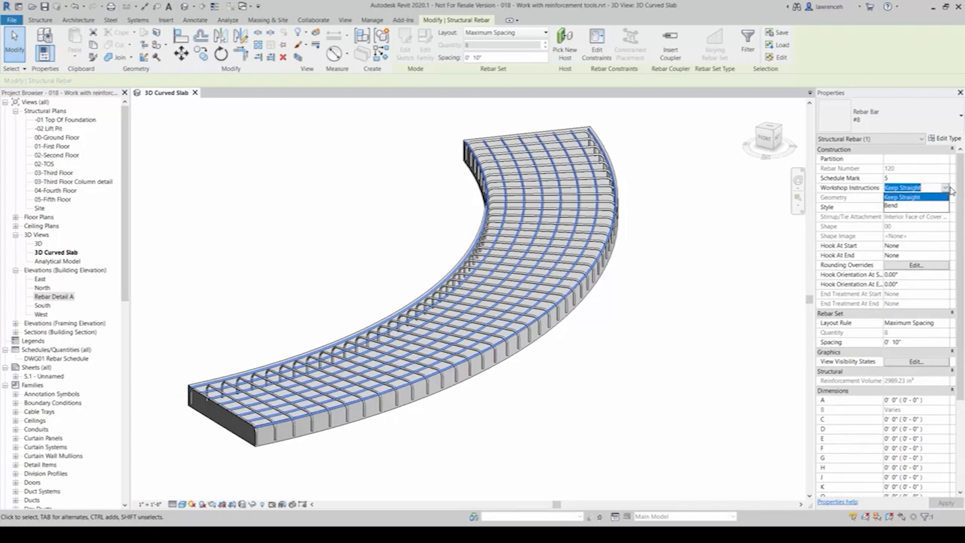
left_click(941, 199)
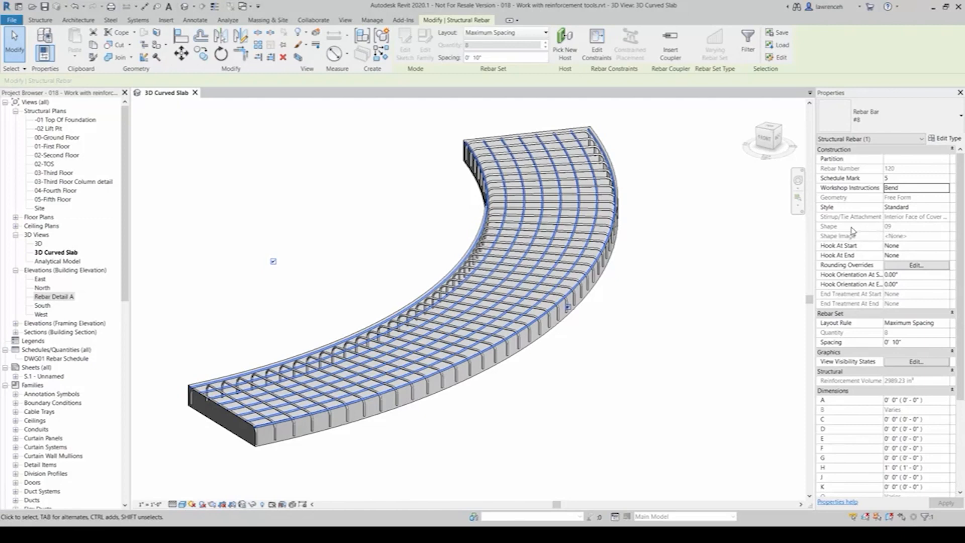
Return the longitudinal rebar's Workshop Instructions to Keep Straight.
left_click(938, 188)
left_click(898, 198)
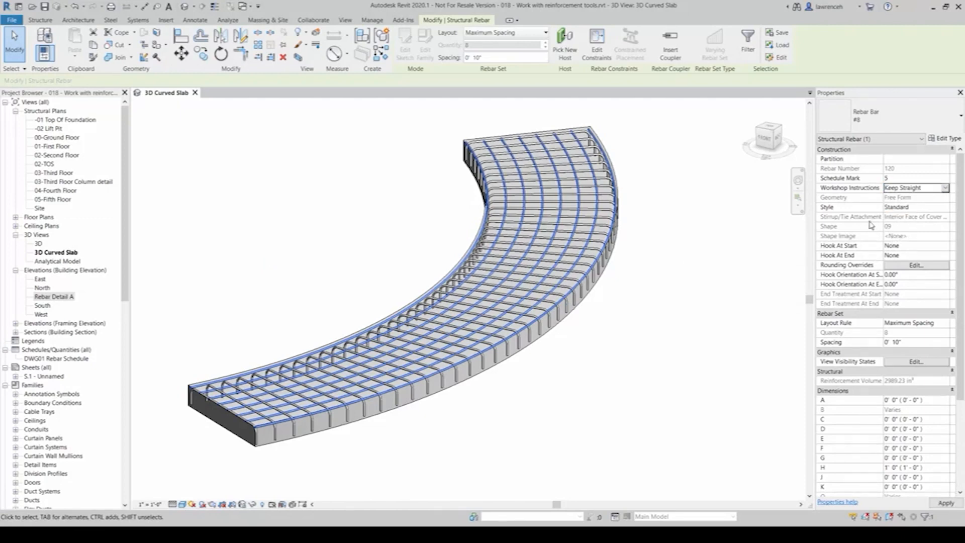
left_click(737, 298)
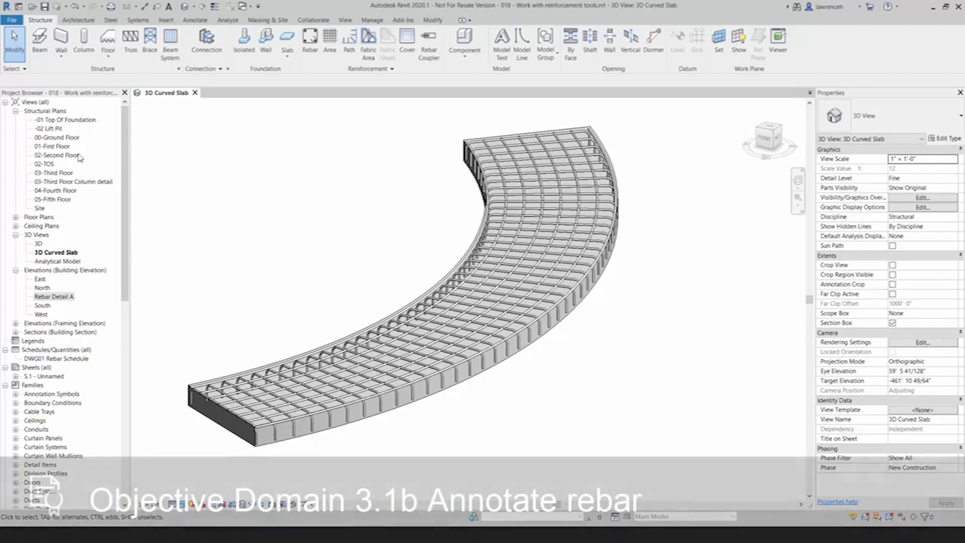
In the Rebar Detail A elevation, add a multi-rebar annotation to the column's outer vertical bar set, placing its tag outside the column's right side.
double_click(55, 297)
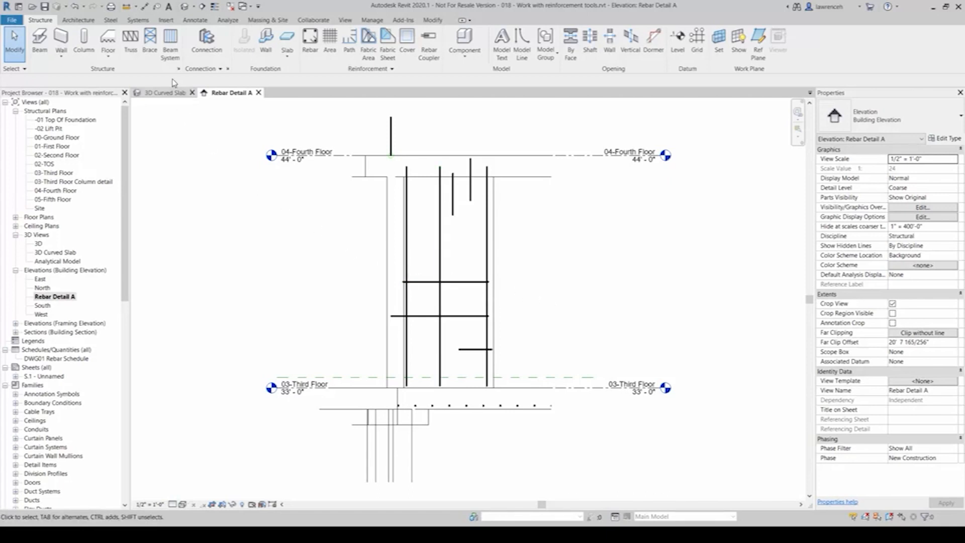
left_click(195, 19)
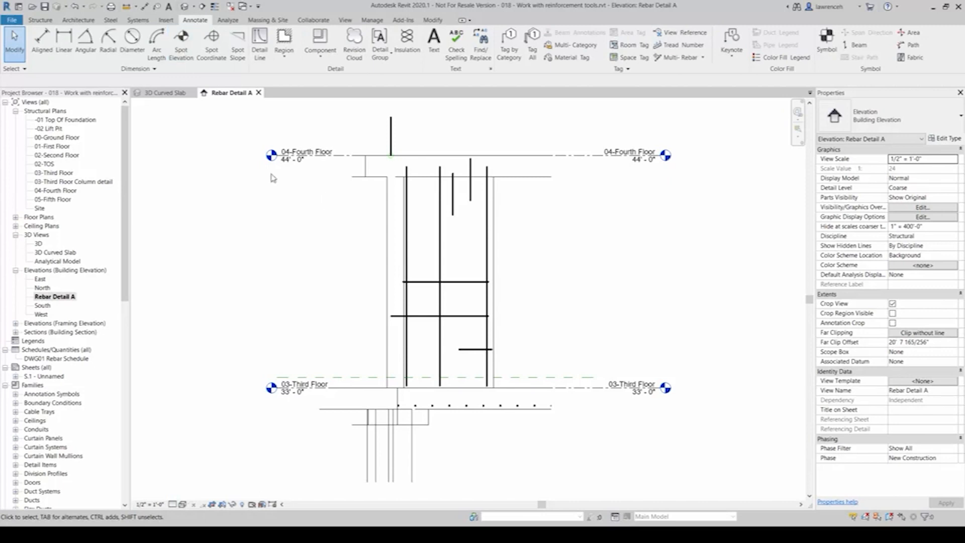
left_click(681, 58)
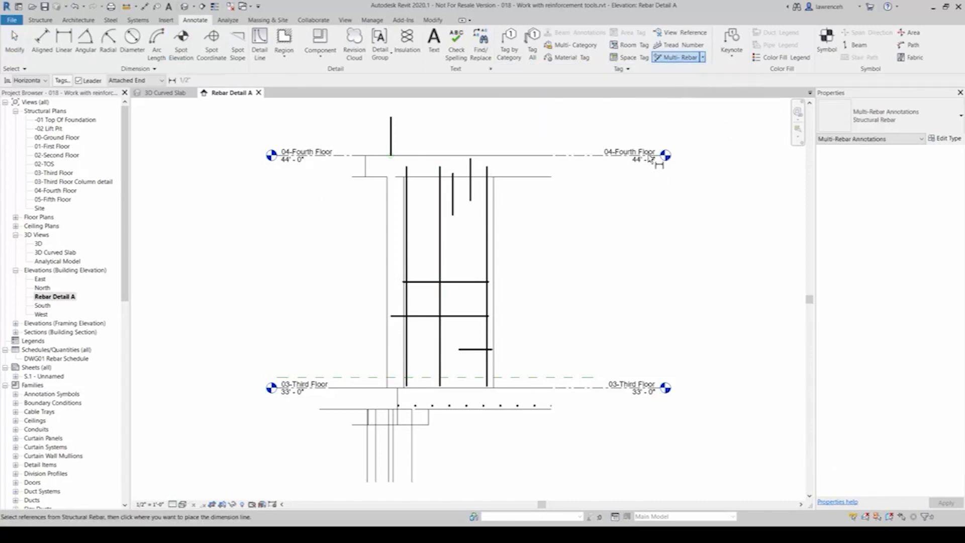
left_click(486, 302)
left_click(505, 300)
left_click(525, 304)
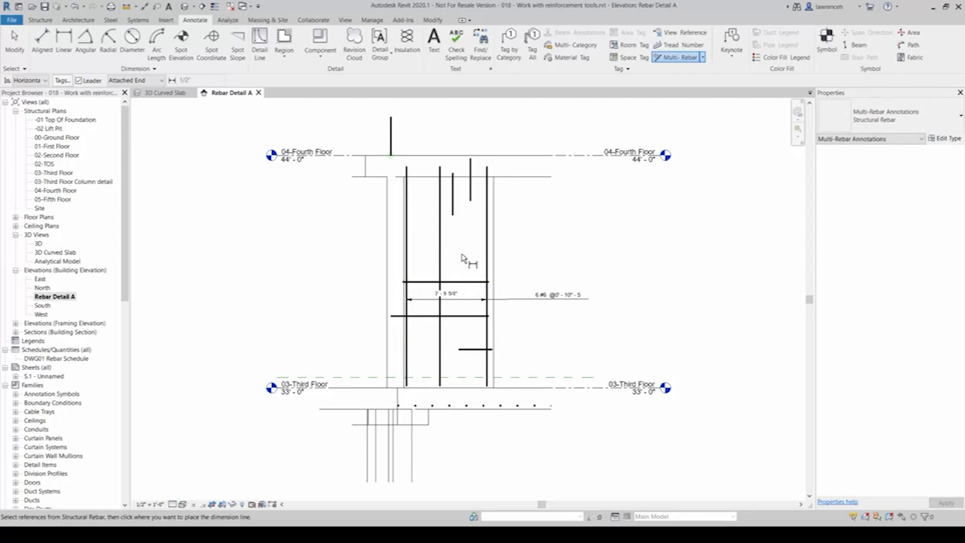
Add a second multi-rebar annotation to the column's middle vertical bar, with its tag aligned above the first tag.
left_click(441, 256)
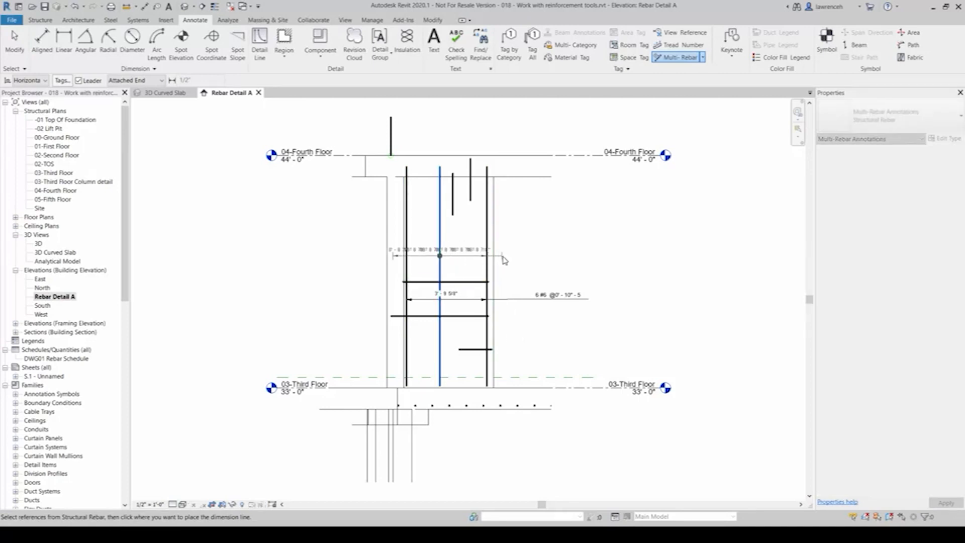
left_click(522, 259)
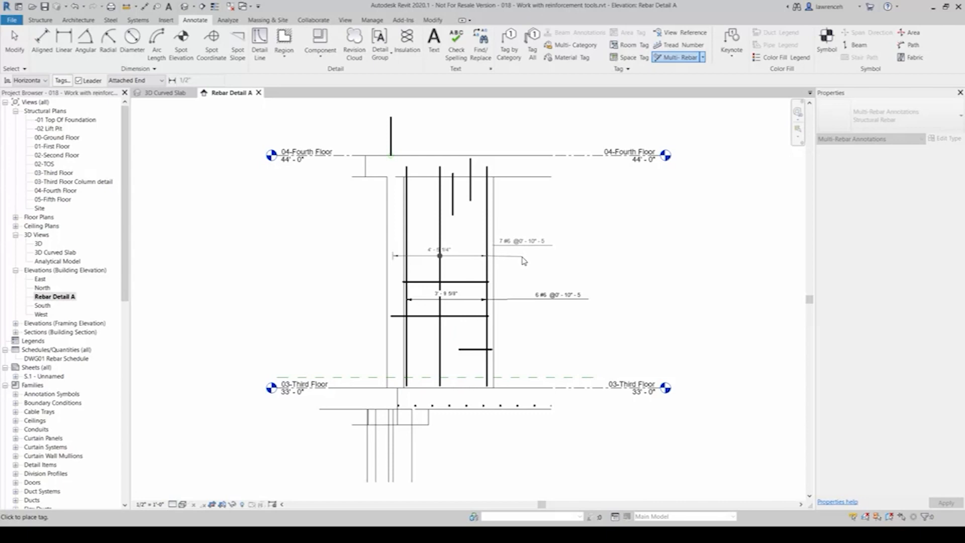
left_click(560, 266)
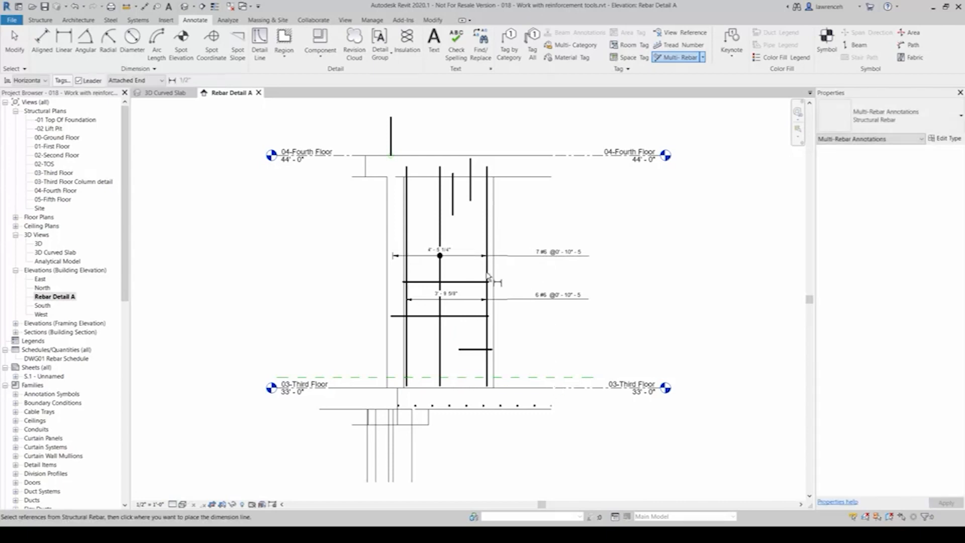
scroll(457, 270, "up", 2)
scroll(457, 270, "up", 2)
key("Escape")
key("Escape")
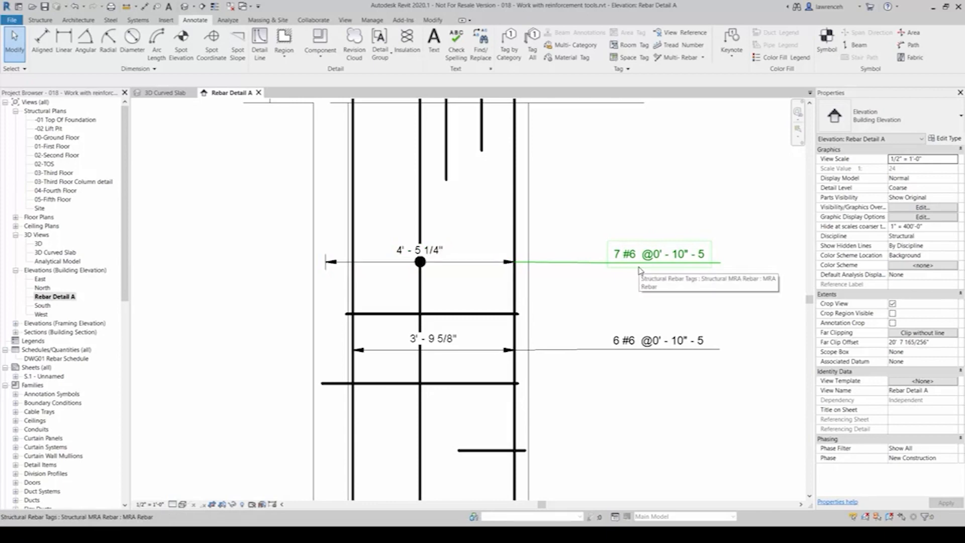
Move the upper annotation's dimension text to the right so it clears the column's middle vertical bar.
left_click(490, 263)
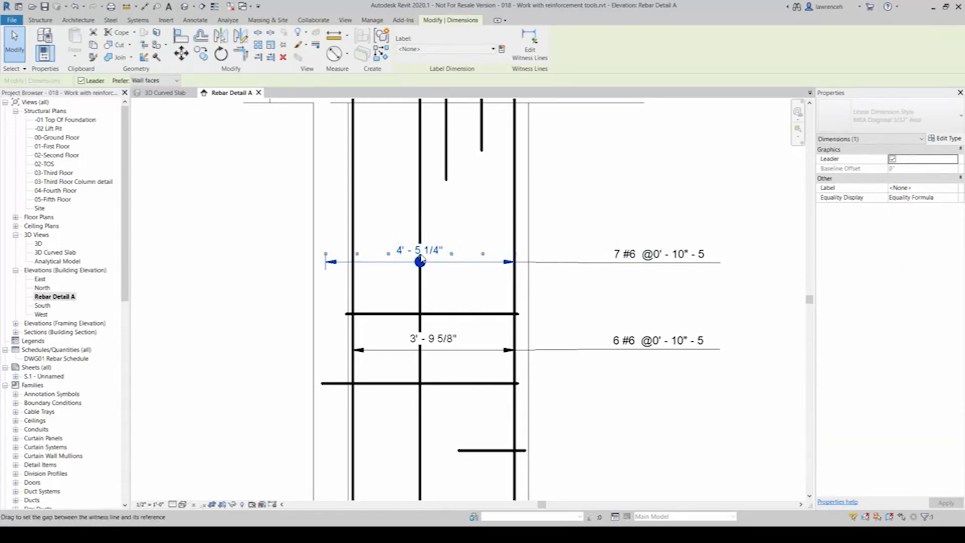
left_click_drag(421, 258, 464, 257)
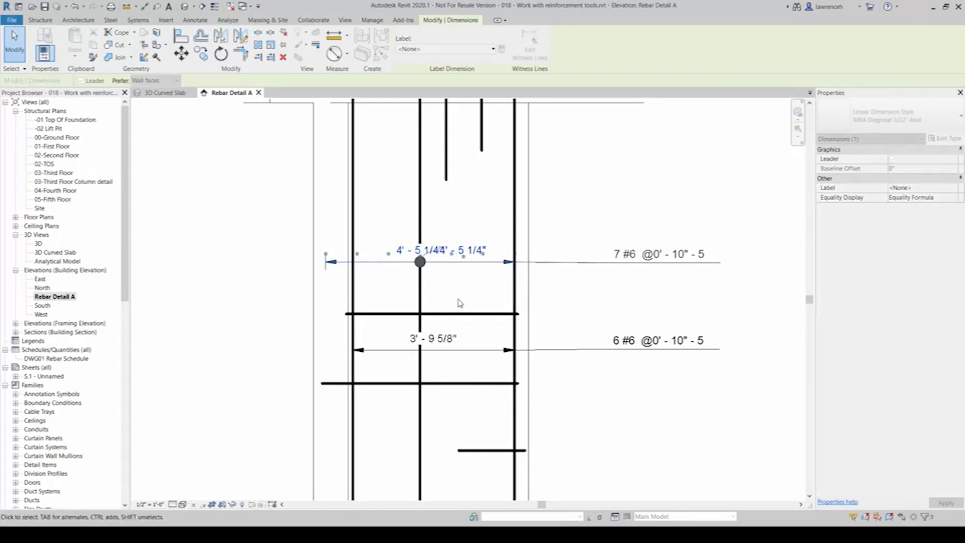
left_click(569, 200)
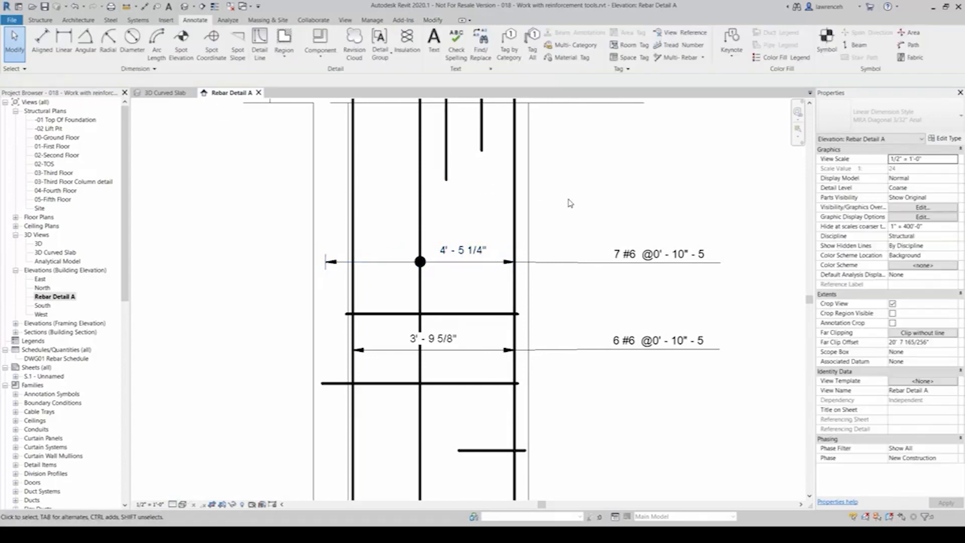
Nudge the tags of both column multi-rebar annotations so that their leader lines run straight and horizontal.
left_click(668, 350)
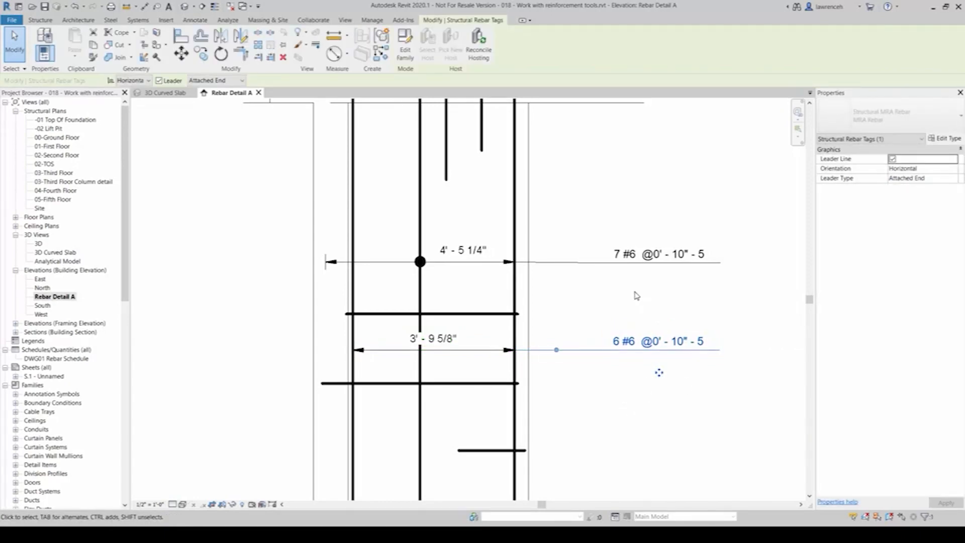
left_click(637, 296)
left_click(654, 262)
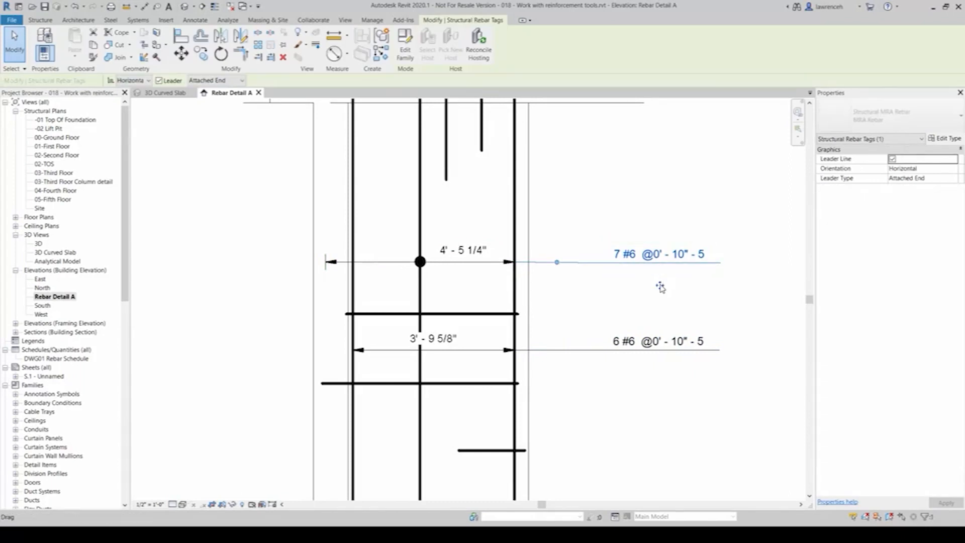
left_click(617, 309)
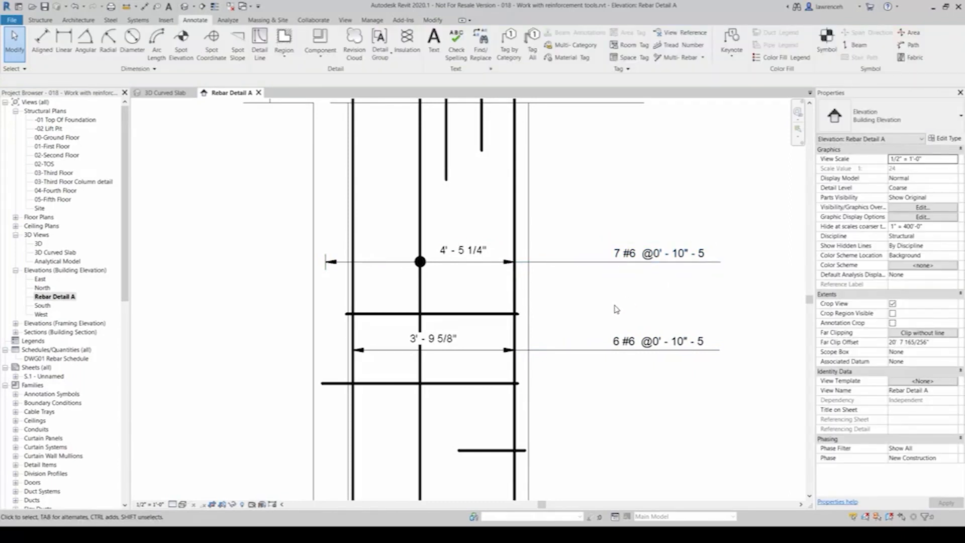
Tag the third-floor slab's bar set by category, with an attached-end leader and the tag placed below the slab.
scroll(614, 305, "down", 1)
middle_click_drag(616, 364, 614, 267)
scroll(507, 425, "up", 3)
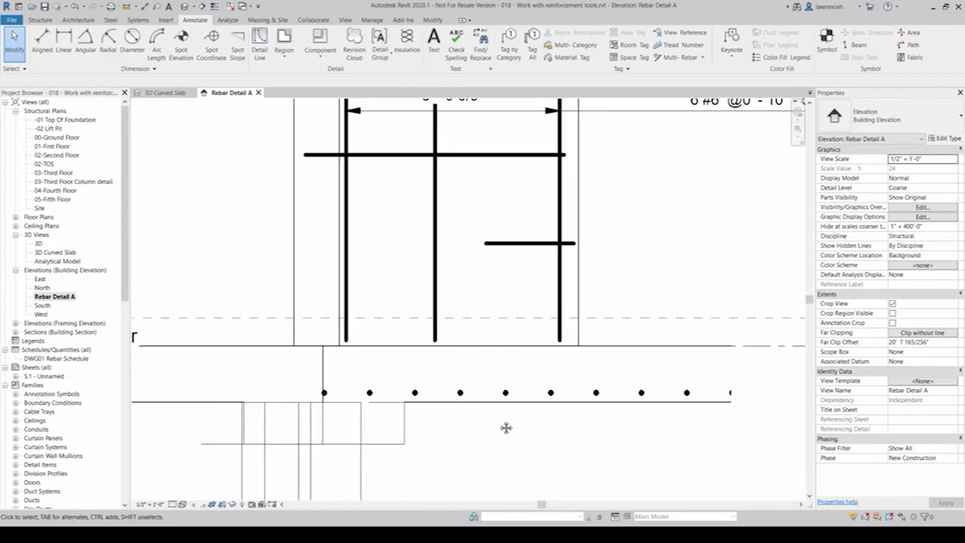
middle_click_drag(513, 434, 487, 394)
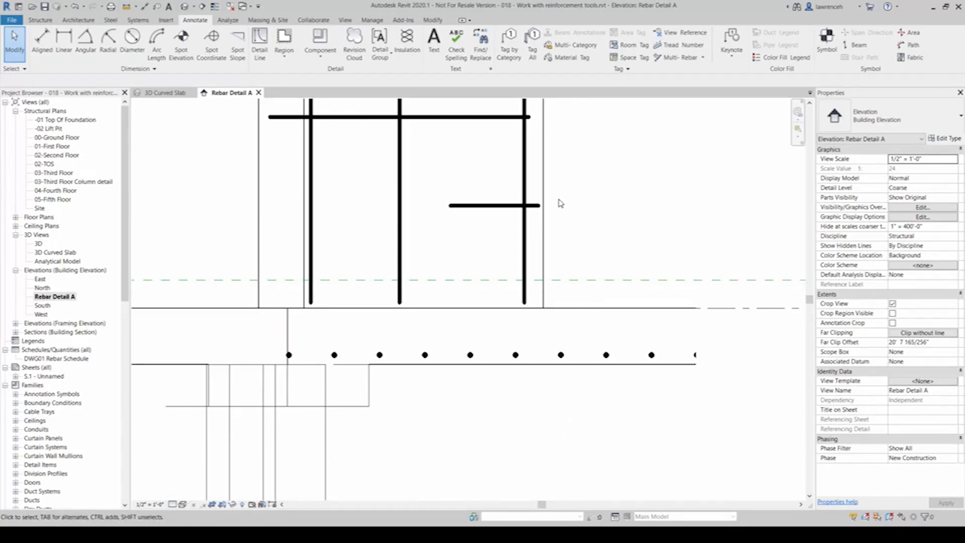
left_click(515, 58)
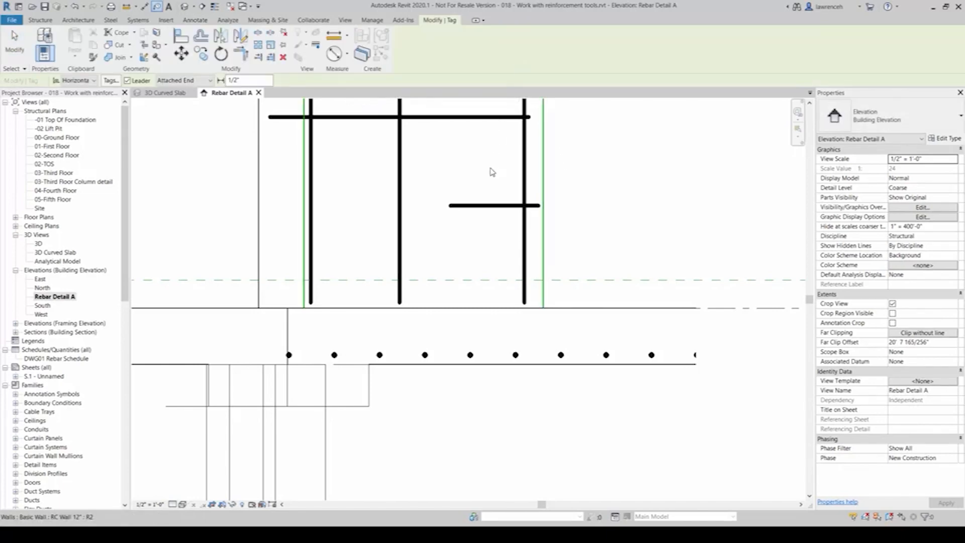
left_click(517, 356)
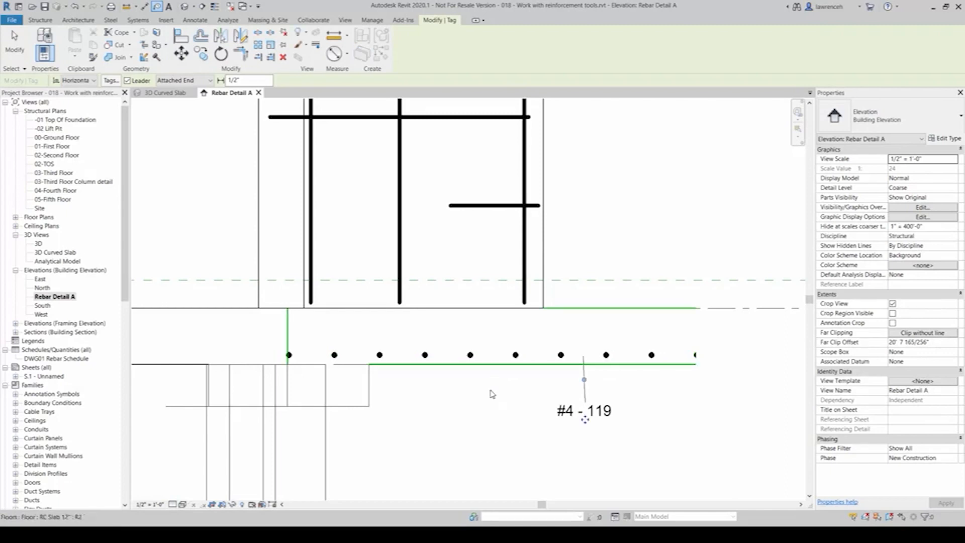
key("Escape")
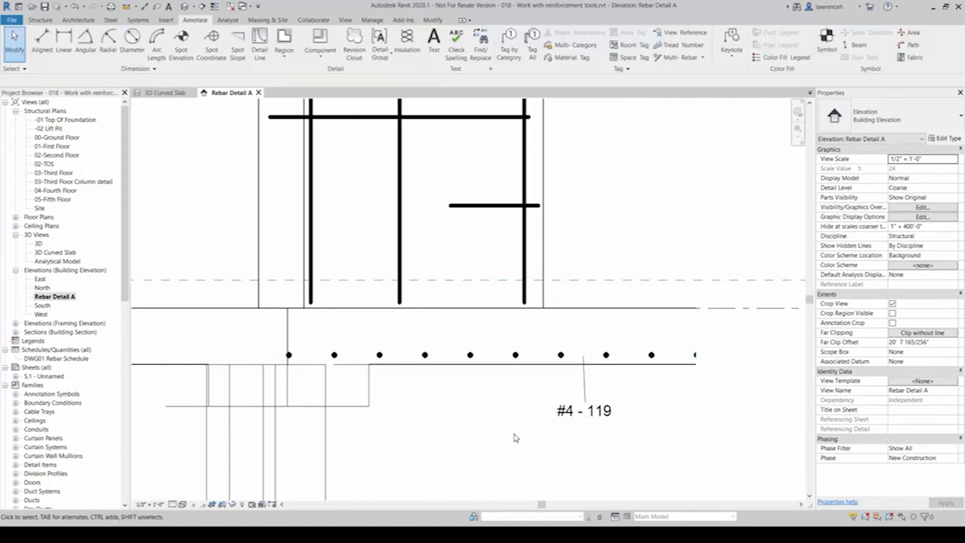
Try the Type Spacing & Number and Quantity Type Spacing & Number - 2 Line types on the slab rebar tag, returning it to Type & Number.
left_click(573, 412)
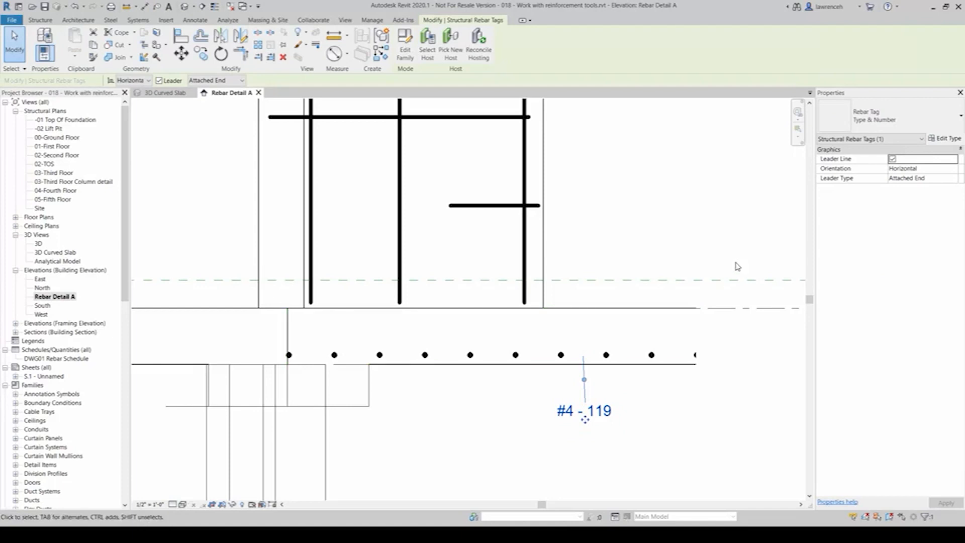
left_click(907, 118)
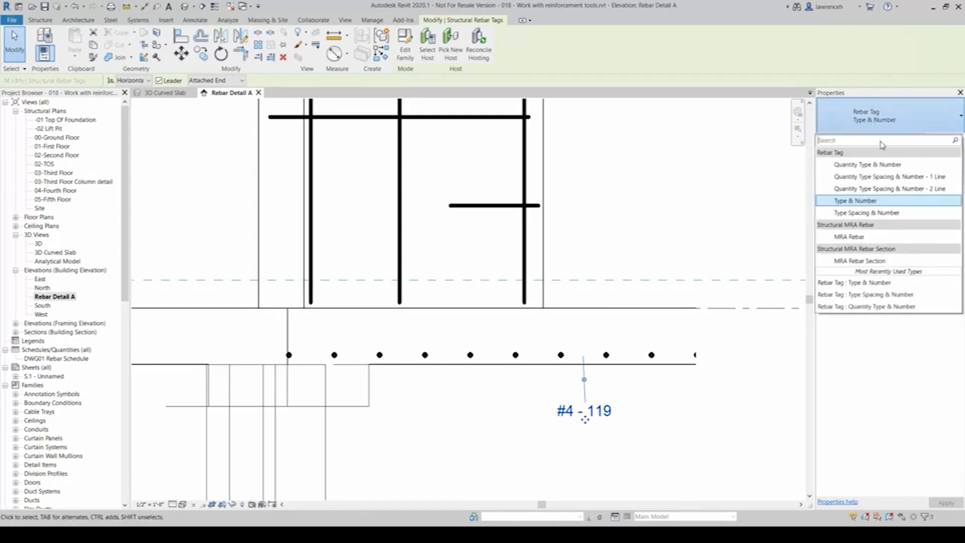
left_click(872, 214)
left_click(892, 116)
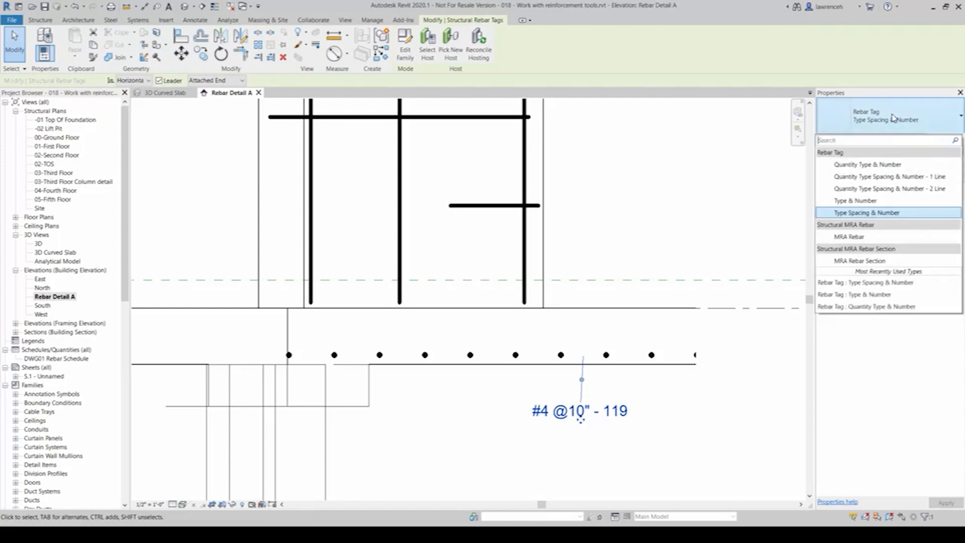
left_click(869, 193)
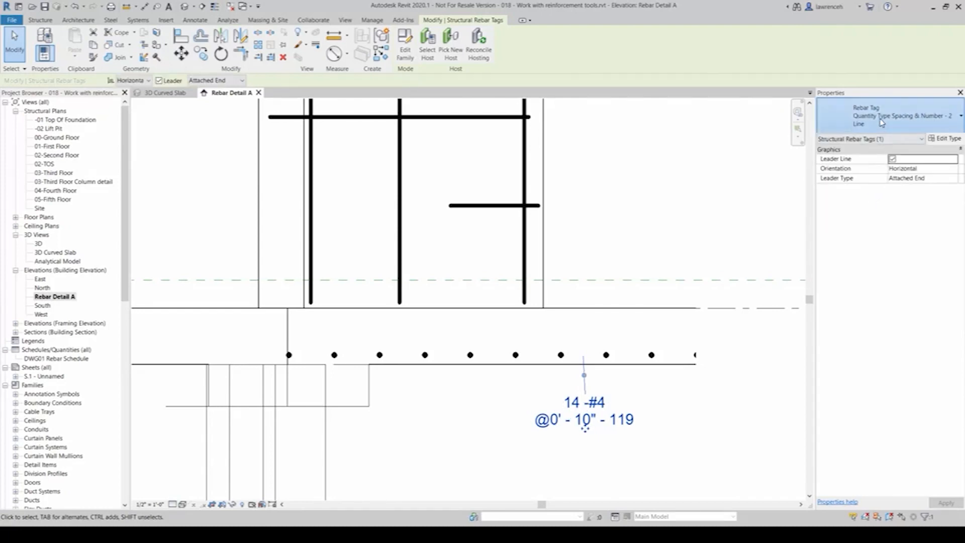
left_click(894, 117)
left_click(854, 202)
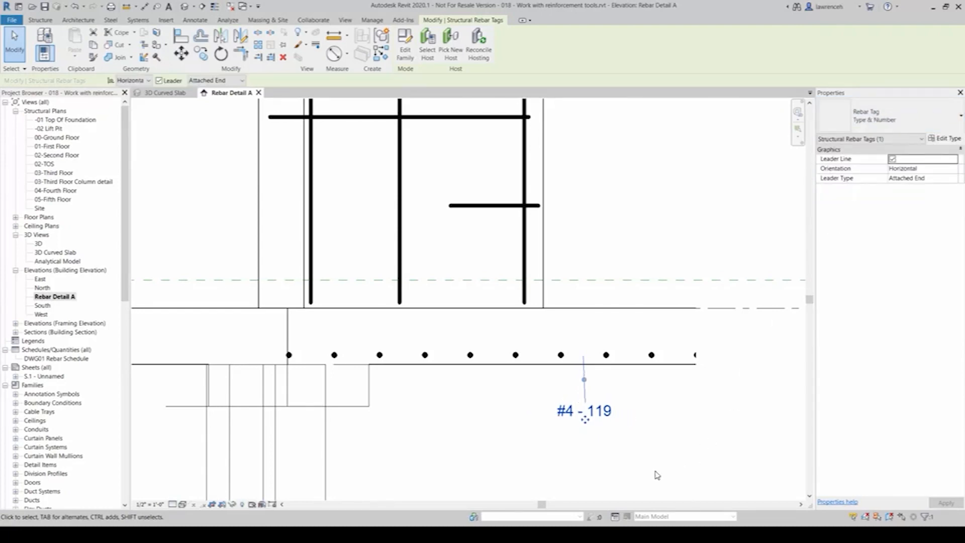
Remove the slab rebar tag's leader and move the tag directly beneath the fourth bar.
left_click(159, 81)
left_click_drag(586, 419, 426, 390)
left_click(448, 426)
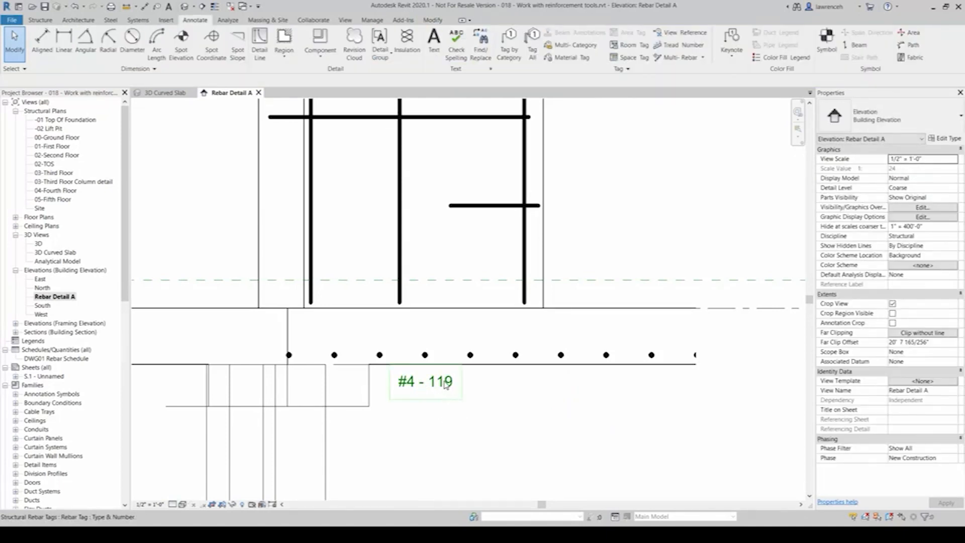
Copy the slab rebar tag twice with the Multiple option, placing the copies beneath the sixth and eighth bars.
left_click(454, 399)
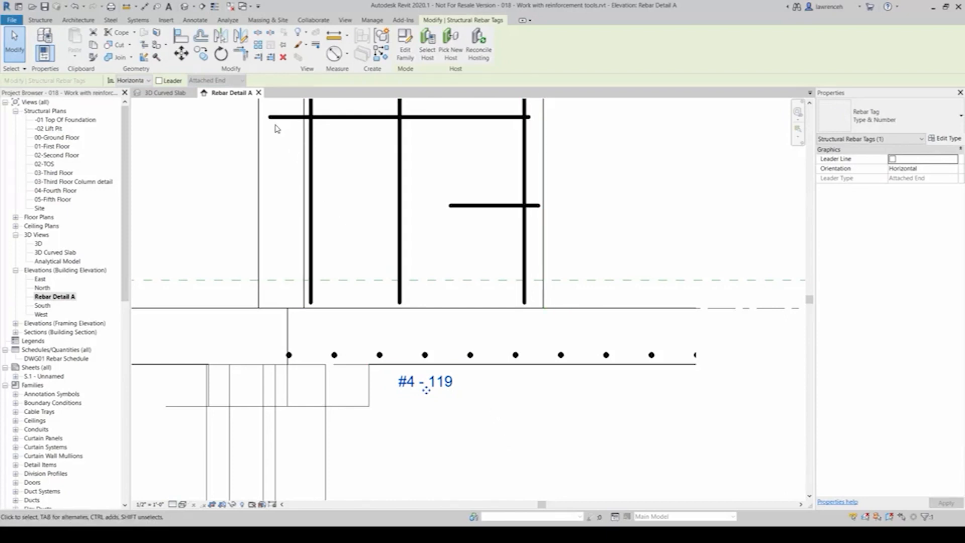
left_click(201, 55)
left_click(188, 82)
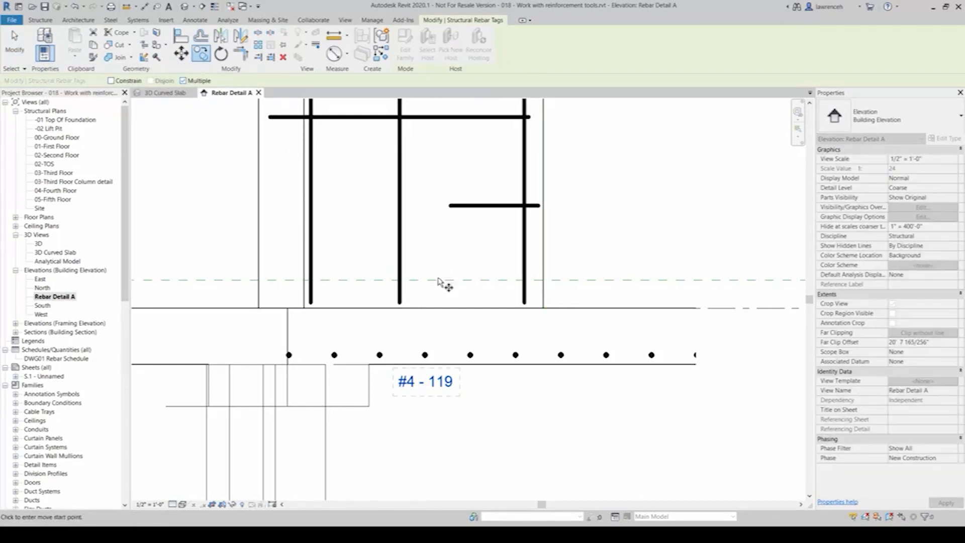
left_click(426, 355)
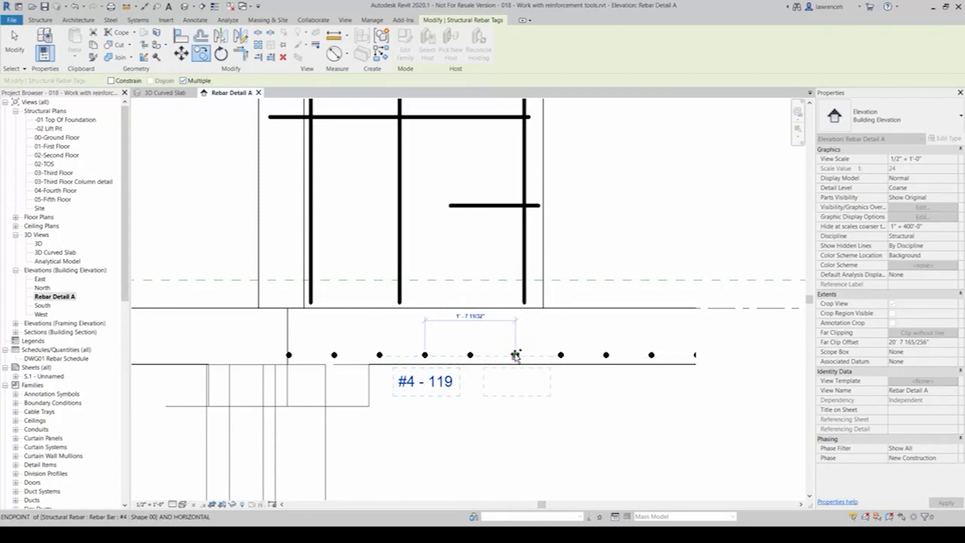
left_click(516, 355)
left_click(606, 356)
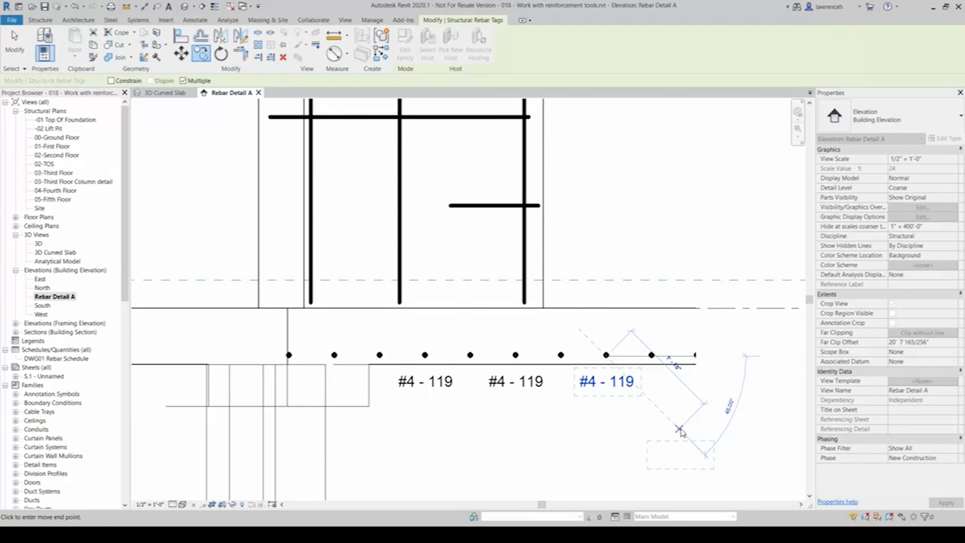
key("Escape")
key("Escape")
scroll(587, 425, "down", 5)
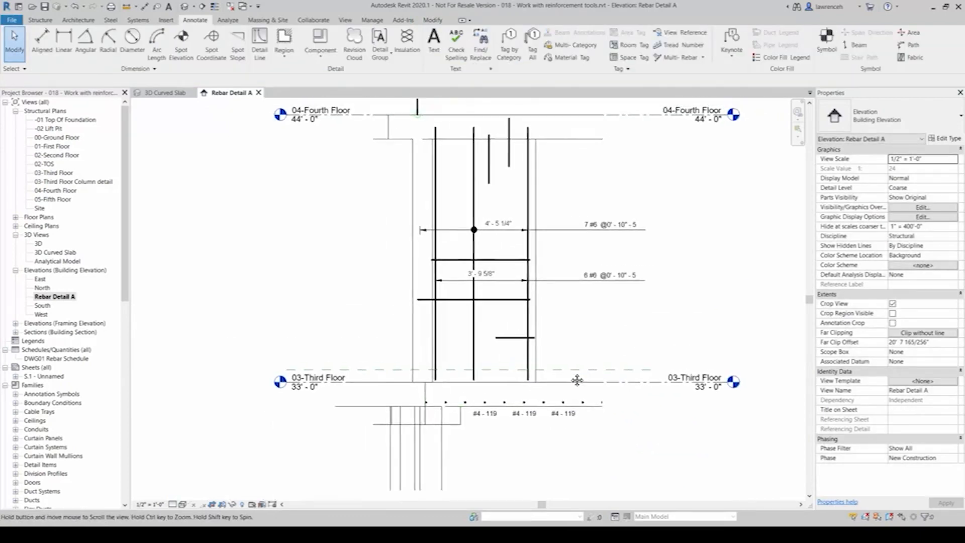
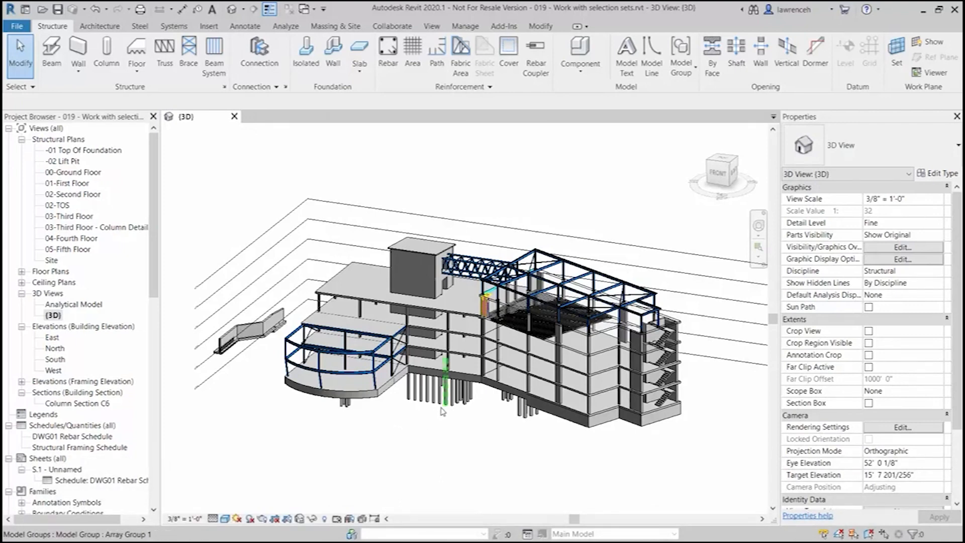
Select all 12 x 12 concrete rectangular column instances in the entire project, review the selection's categories in the Filter, and clear the selection.
left_click(450, 361)
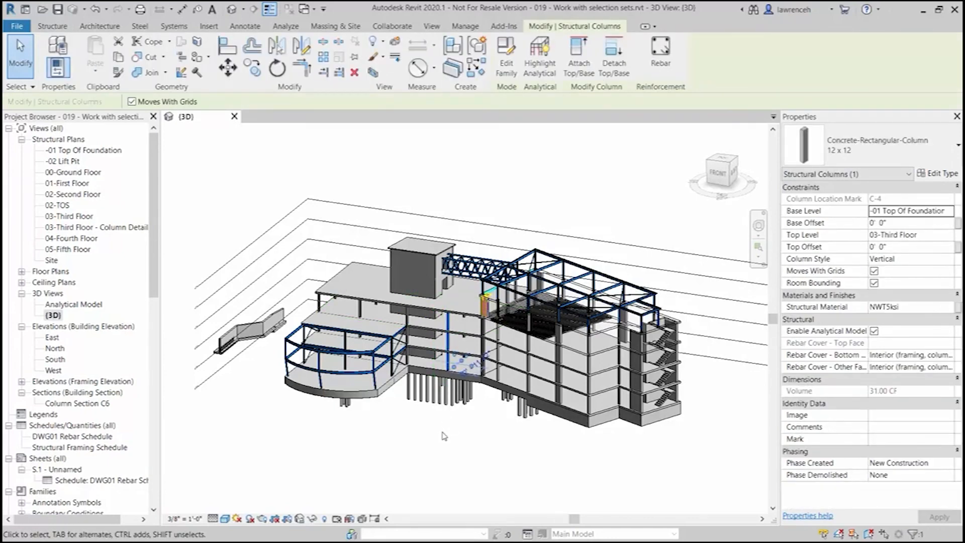
right_click(444, 436)
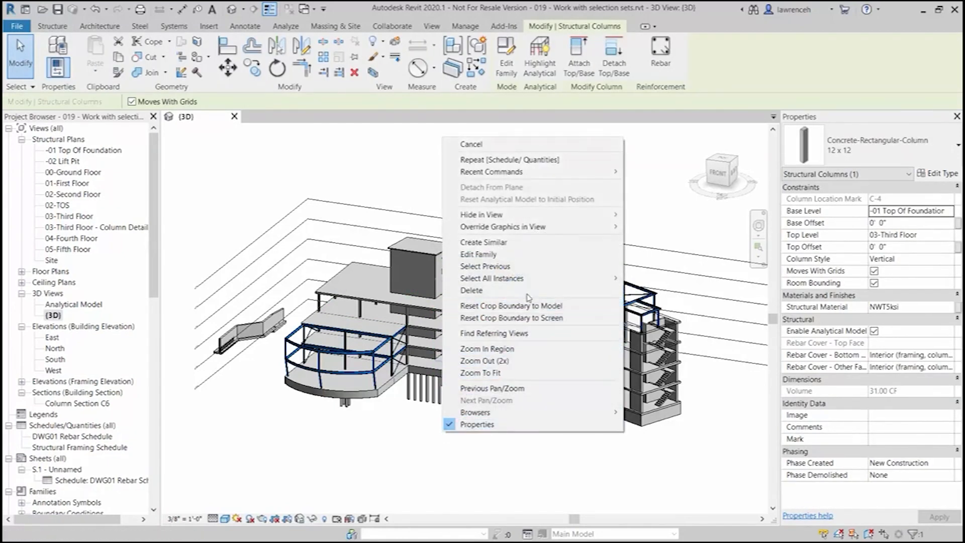
mouse_move(533, 283)
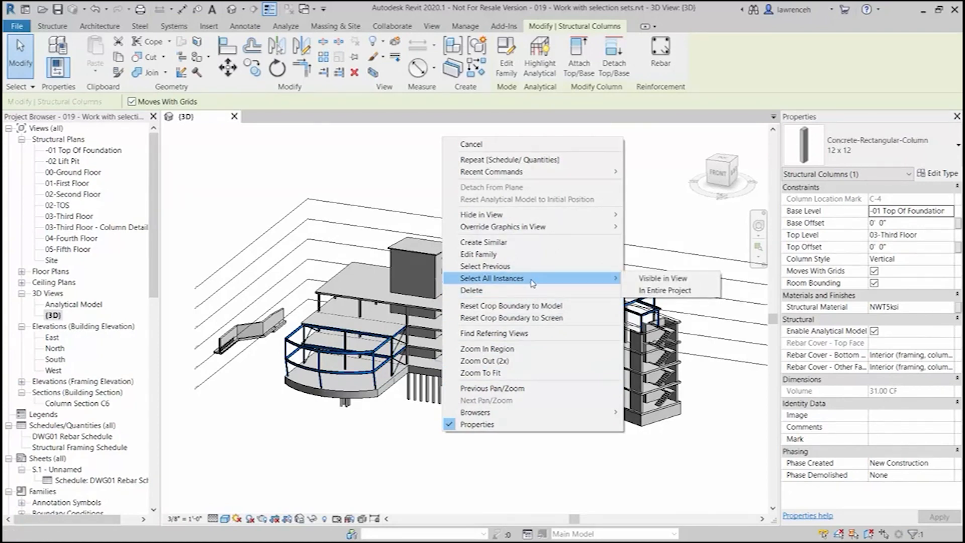
left_click(697, 295)
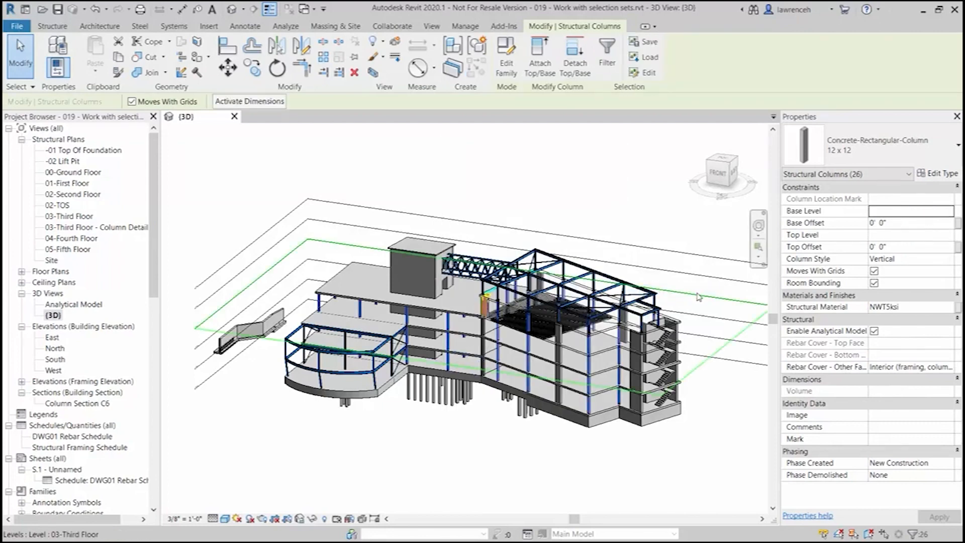
left_click(608, 75)
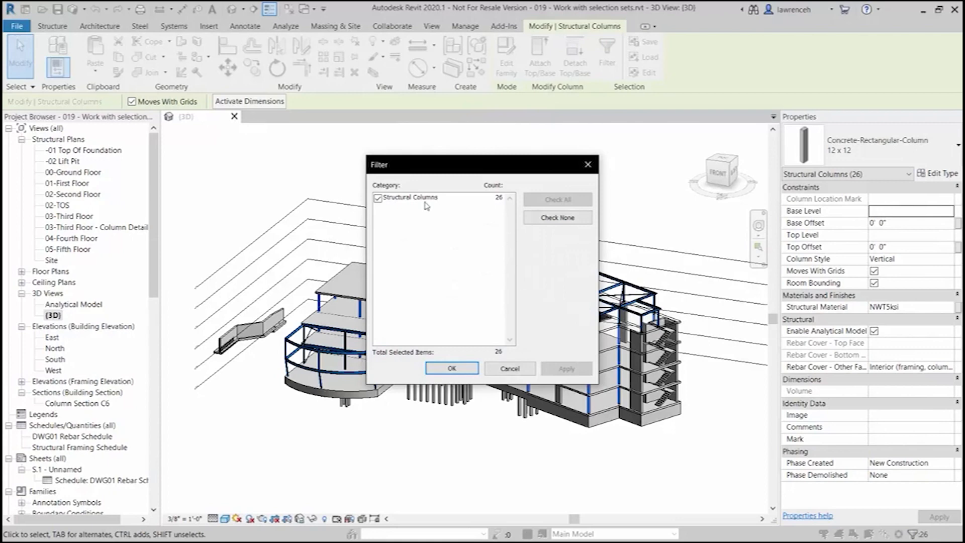
left_click(452, 370)
left_click(540, 475)
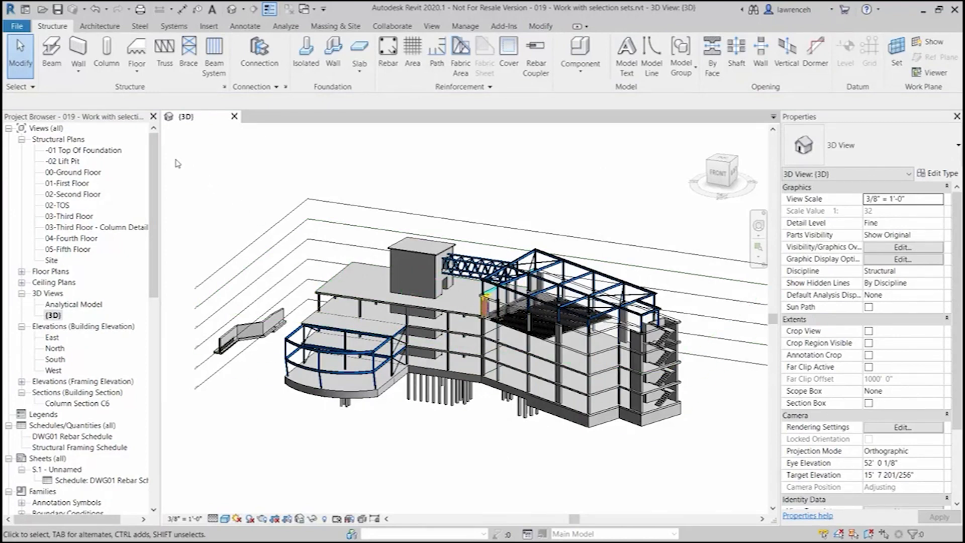
Window-select the whole building in the 3D view, filter the selection to Structural Columns only, and clear it after reviewing.
scroll(177, 163, "down", 2)
left_click_drag(173, 155, 724, 431)
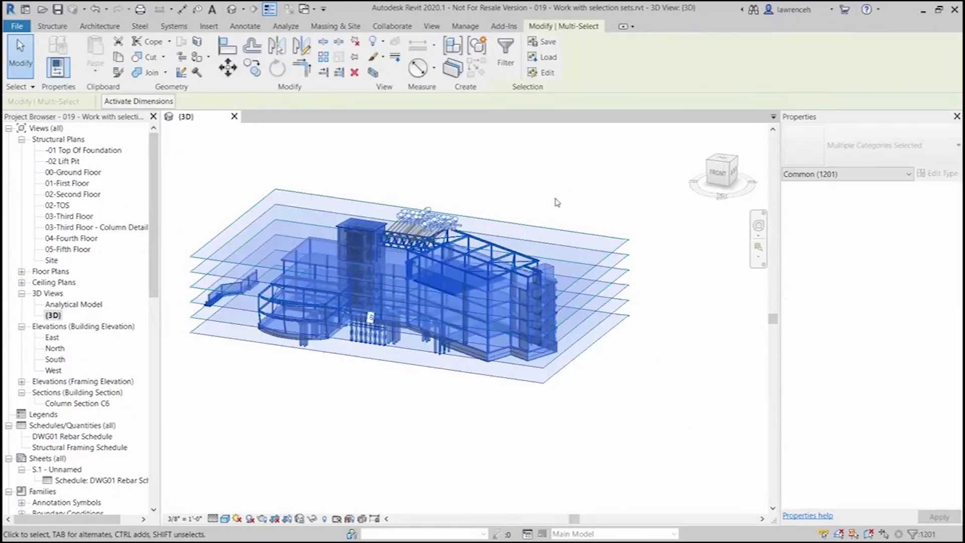
left_click(511, 65)
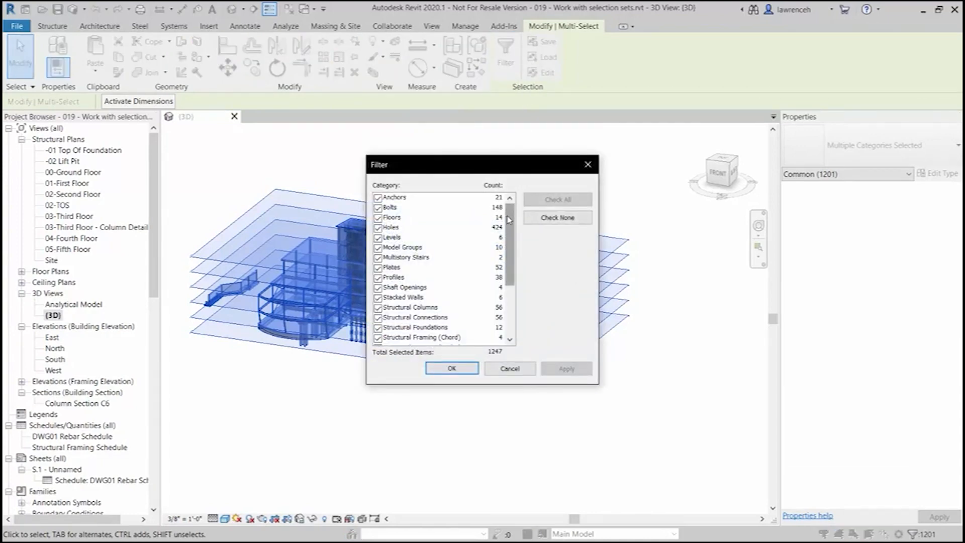
scroll(510, 220, "down", 3)
scroll(510, 220, "up", 3)
left_click(566, 218)
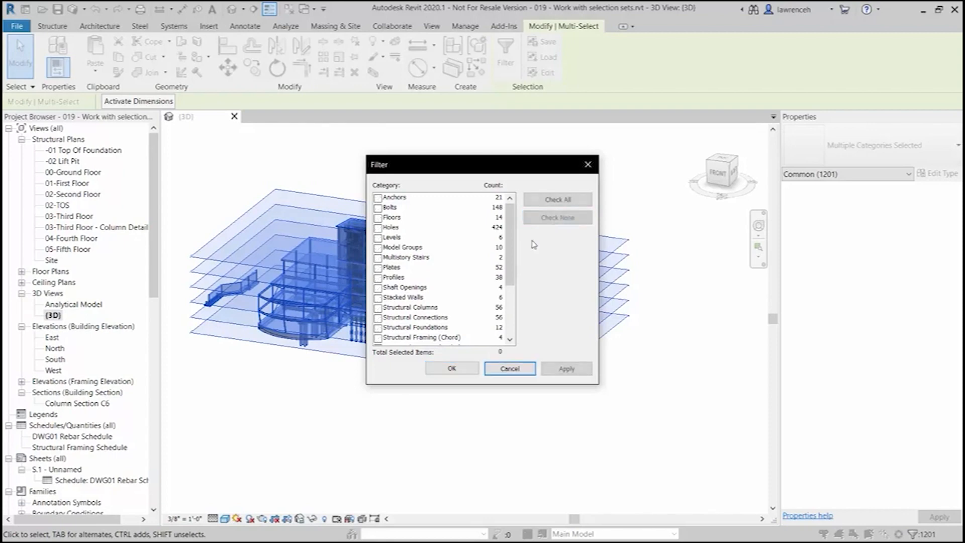
left_click(378, 308)
left_click(461, 373)
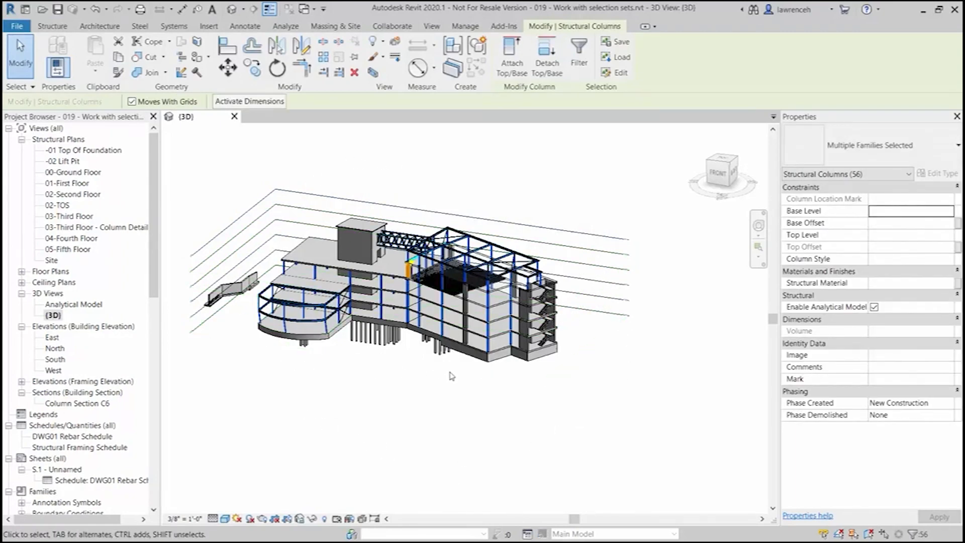
left_click(453, 446)
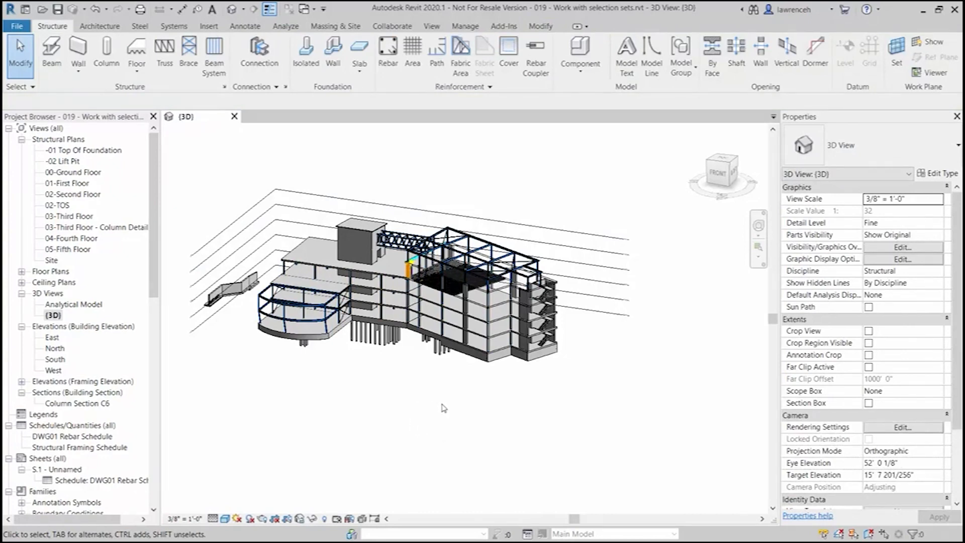
Try to select the short HSS3X2X1/8 stub beams individually, picking two at the roof corner and clearing the selection.
scroll(536, 272, "up", 5)
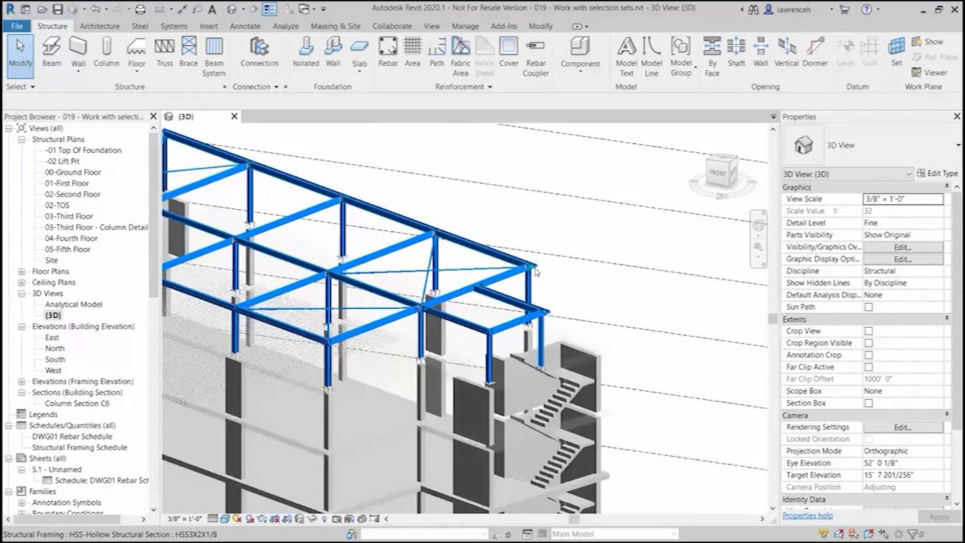
scroll(536, 272, "up", 5)
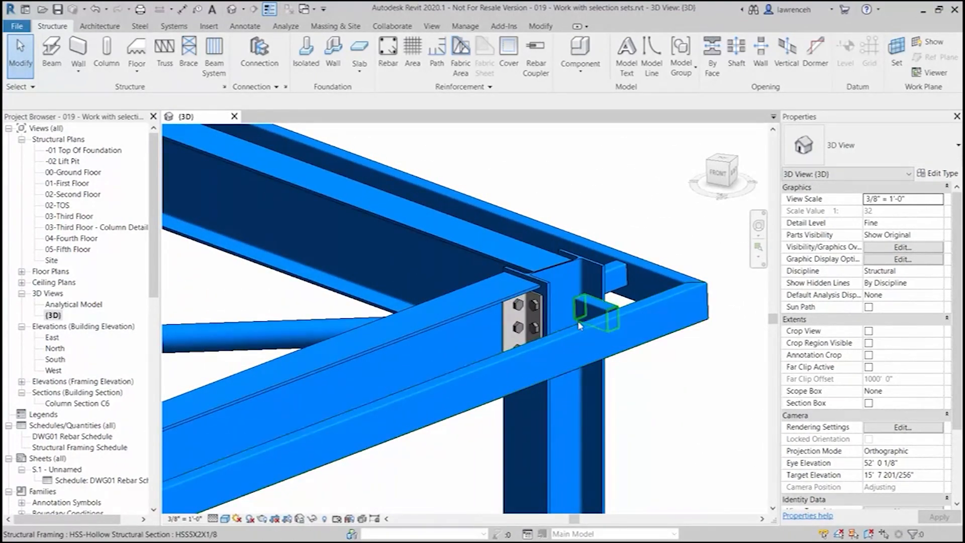
left_click(616, 310)
middle_click_drag(644, 361, 563, 352, "shift")
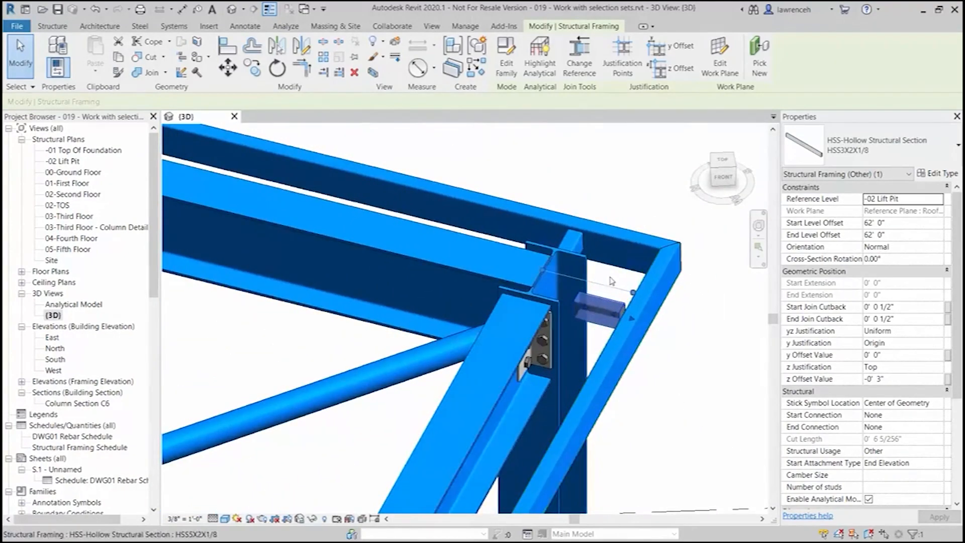
left_click(568, 241, "ctrl")
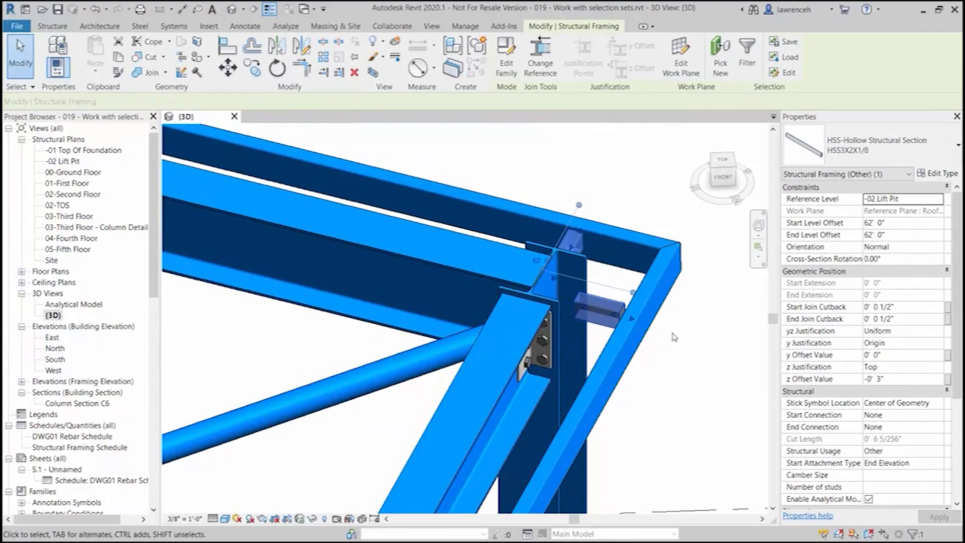
scroll(337, 213, "down", 2)
middle_click_drag(337, 213, 628, 277)
middle_click_drag(218, 177, 533, 271)
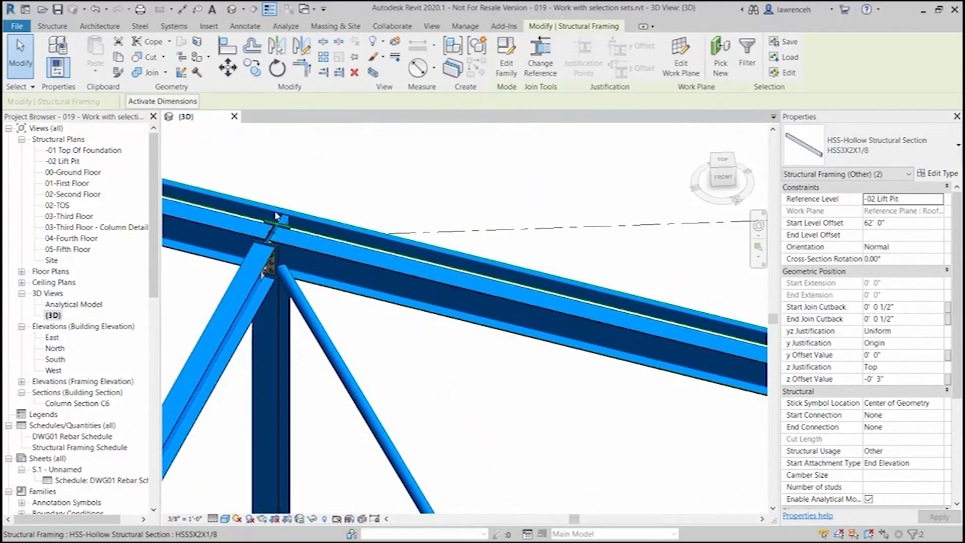
scroll(312, 222, "down", 3)
left_click(430, 192)
Select all HSS3X2X1/8 rows in the Structural Framing Schedule, from 0' - 2 3/8" through 0' - 11 1/2", and return to the 3D view.
scroll(473, 213, "down", 2)
middle_click_drag(474, 264, 608, 263)
scroll(608, 263, "down", 1)
middle_click_drag(547, 261, 535, 254, "shift")
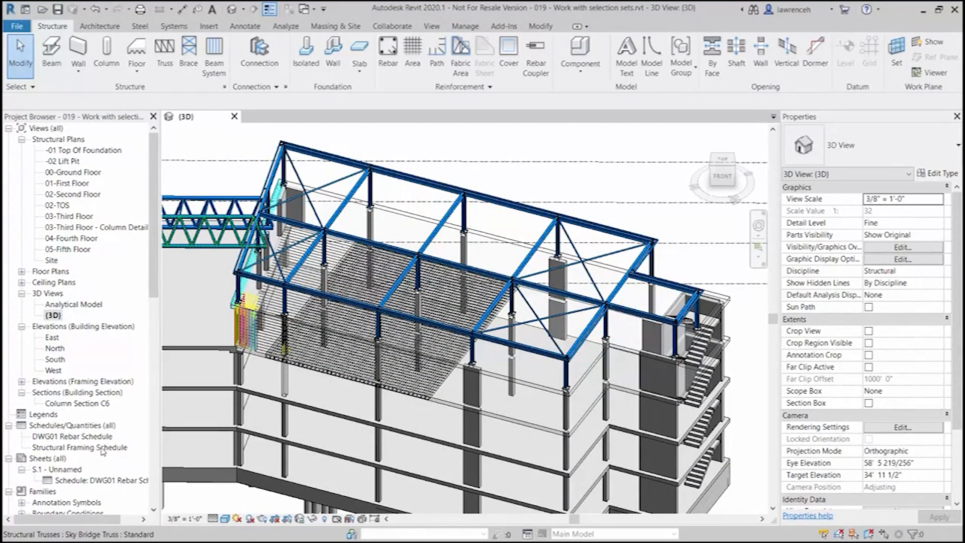
double_click(102, 451)
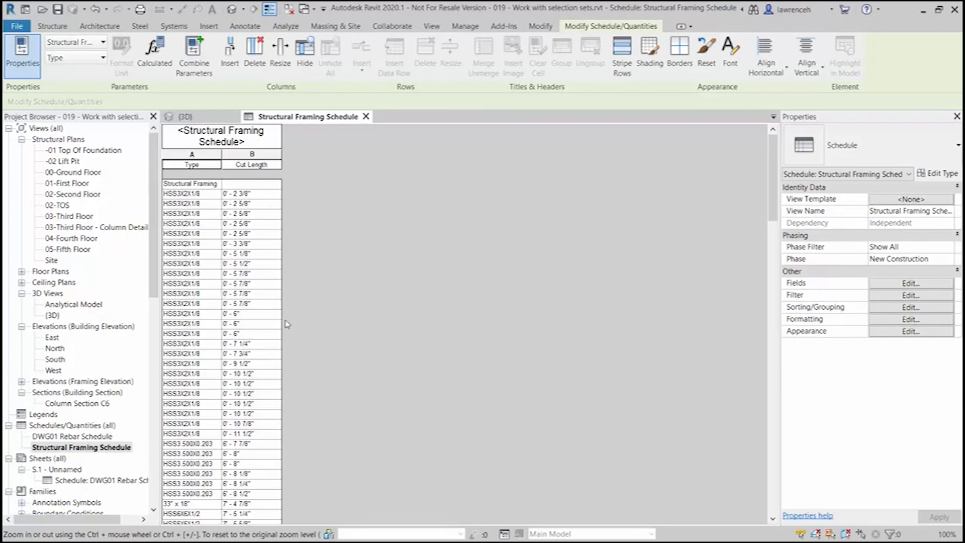
left_click(205, 193)
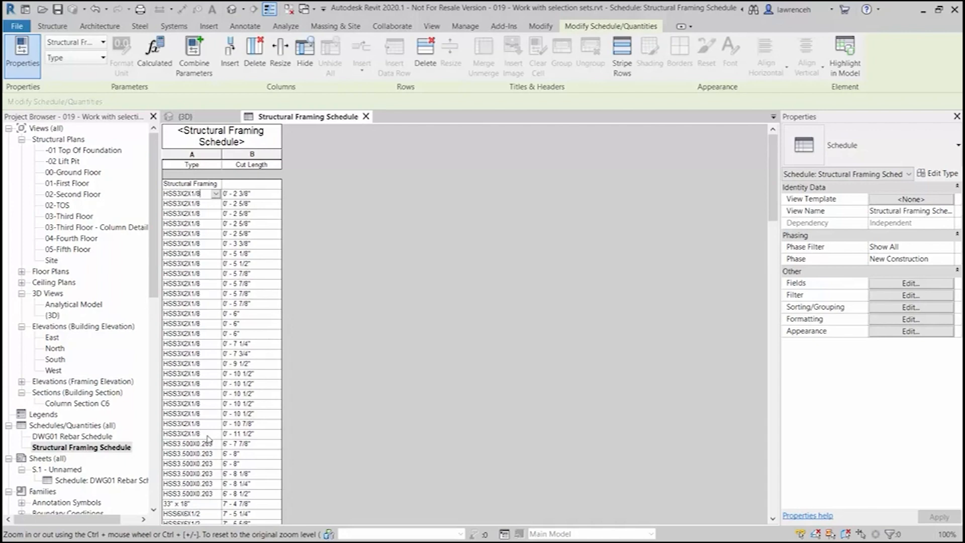
left_click(209, 436, "shift")
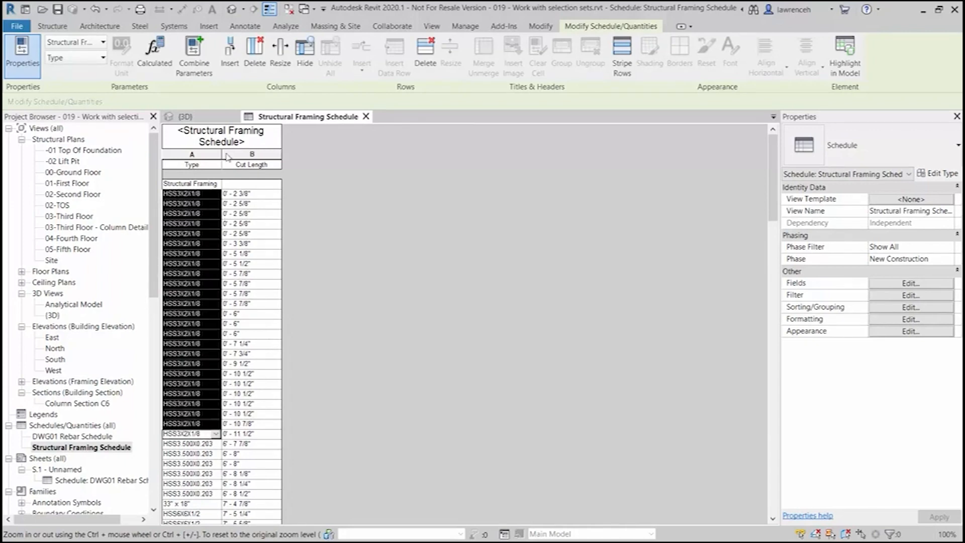
left_click(206, 117)
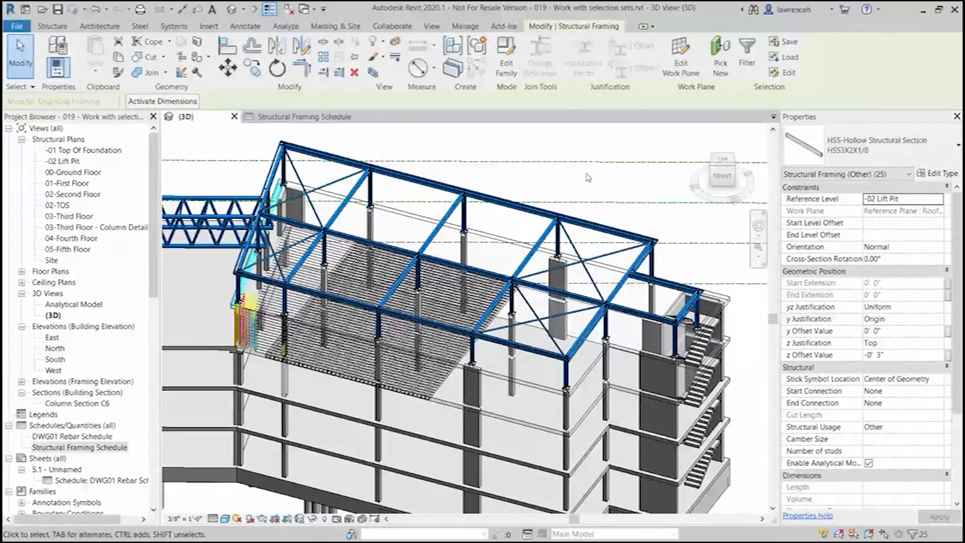
Temporarily isolate the selected stub beams in the 3D view to examine their locations, and reset the temporary isolation.
scroll(588, 177, "down", 1)
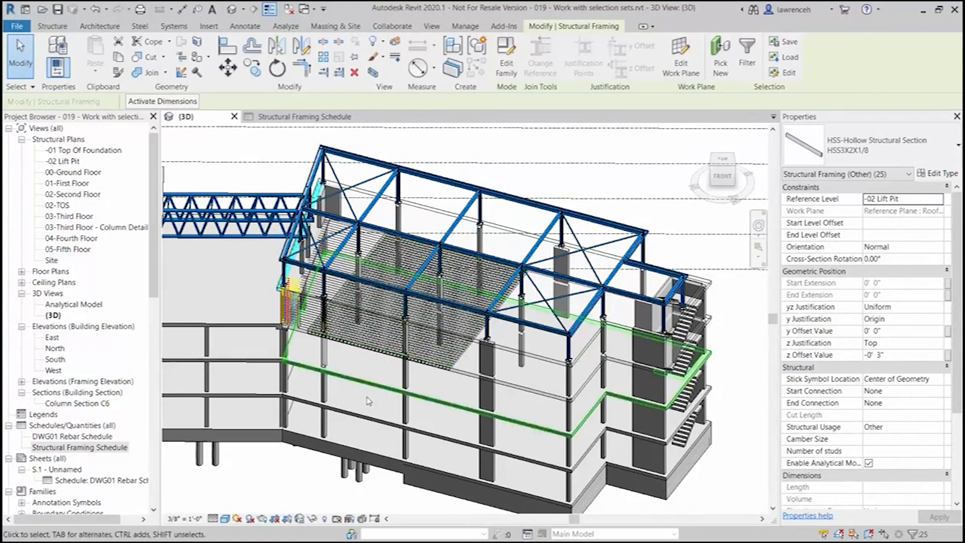
left_click(312, 518)
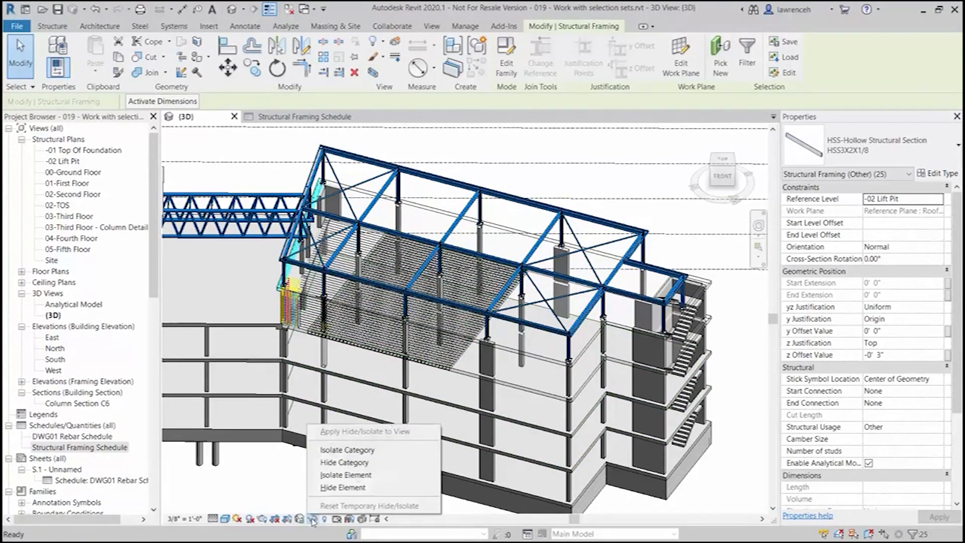
left_click(346, 474)
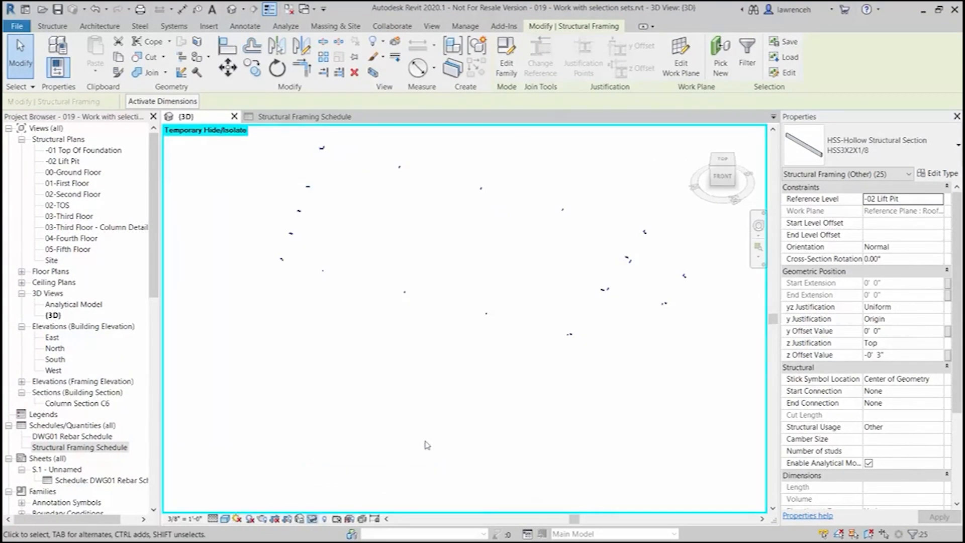
left_click(509, 408)
middle_click_drag(556, 296, 583, 321, "shift")
left_click(313, 520)
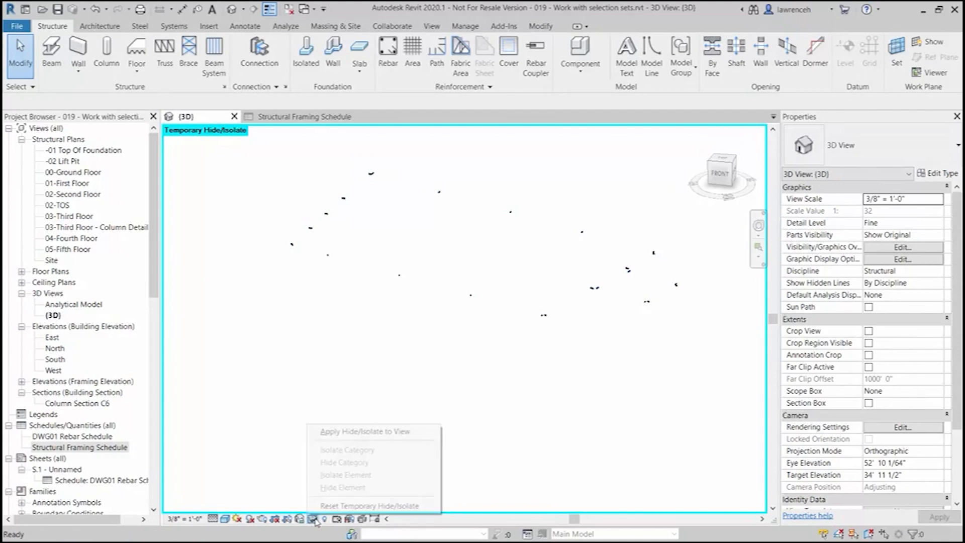
left_click(338, 506)
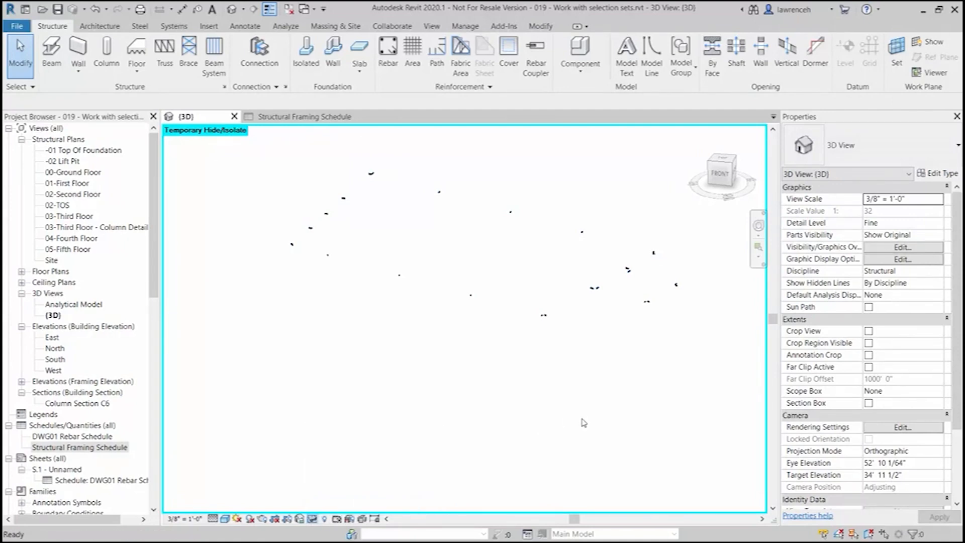
middle_click_drag(640, 168, 638, 180)
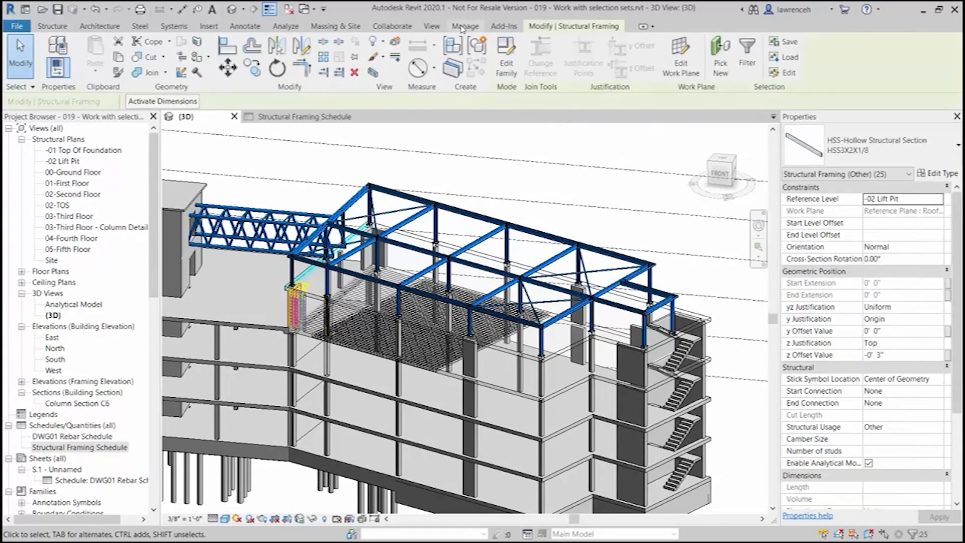
Save the selected HSS3X2X1/8 beams as a selection set named Parapet Support Beams and clear the selection.
left_click(462, 27)
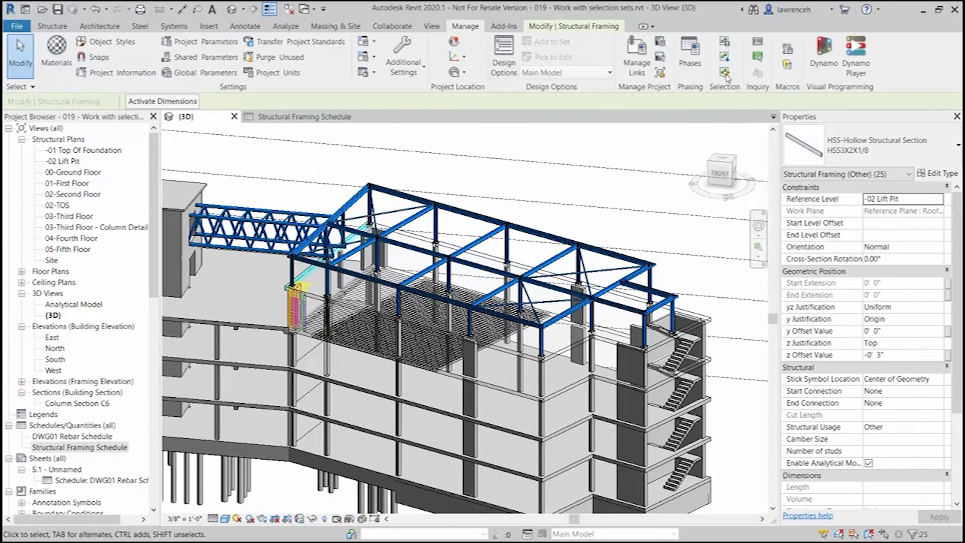
left_click(725, 43)
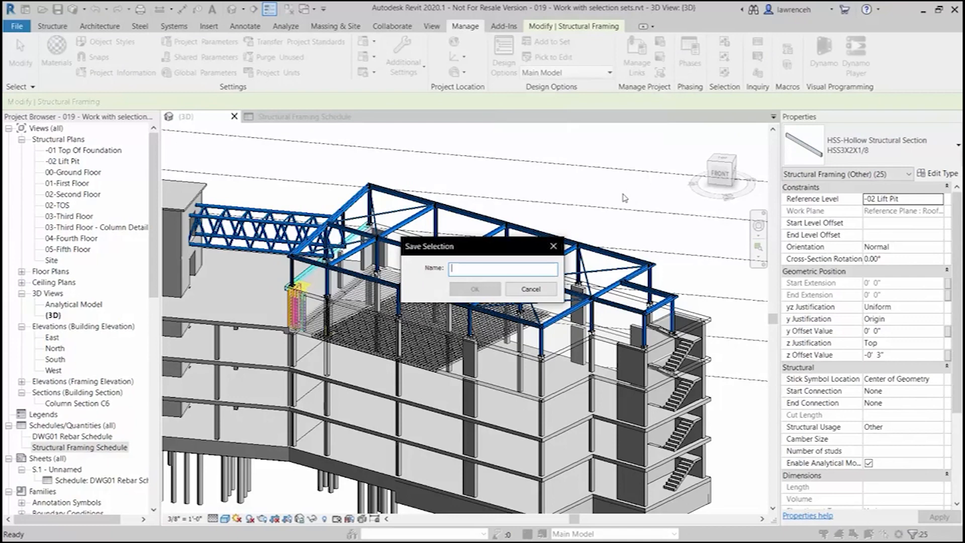
type("Parapet Su")
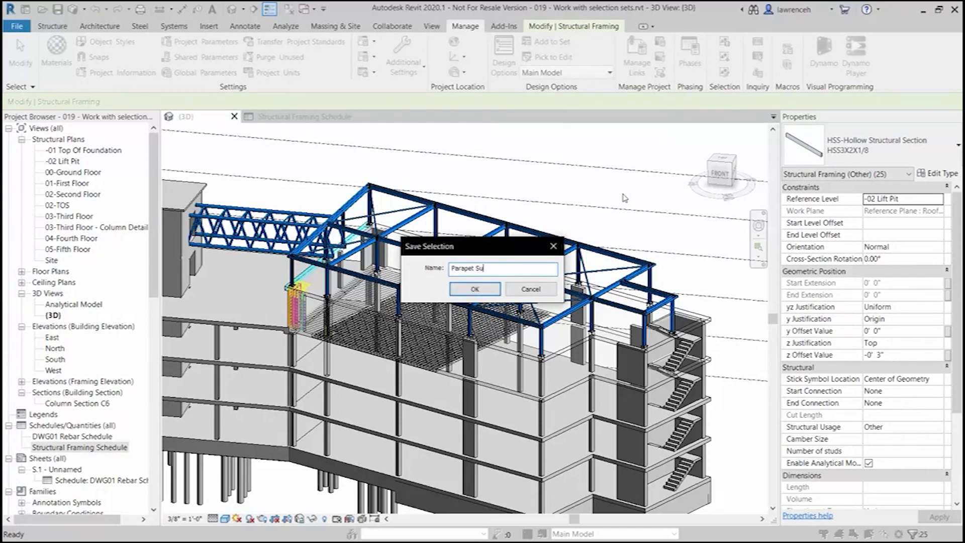
type("pport Beams")
left_click(475, 291)
left_click(602, 155)
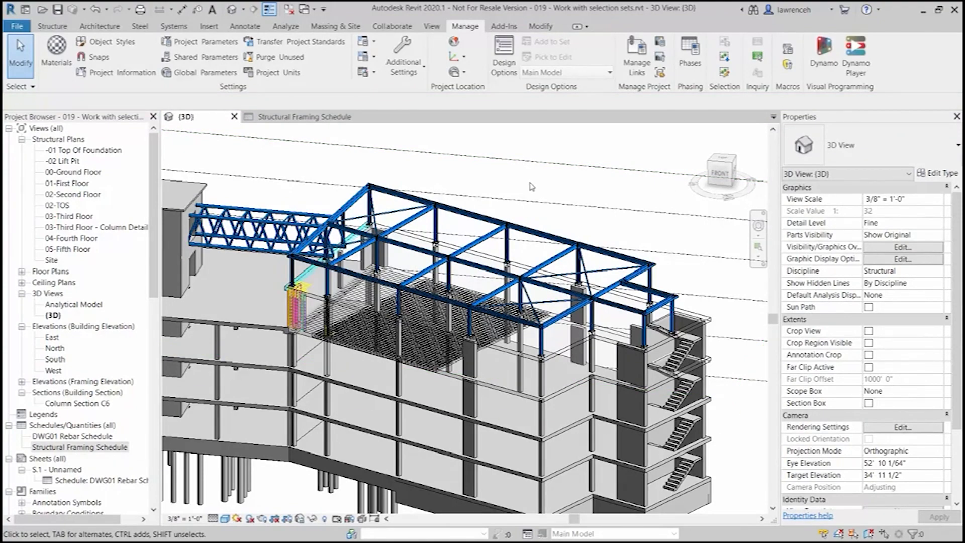
Pick and release a wall, retrieve the saved Parapet Support Beams selection set, and clear the selection.
scroll(543, 183, "down", 2)
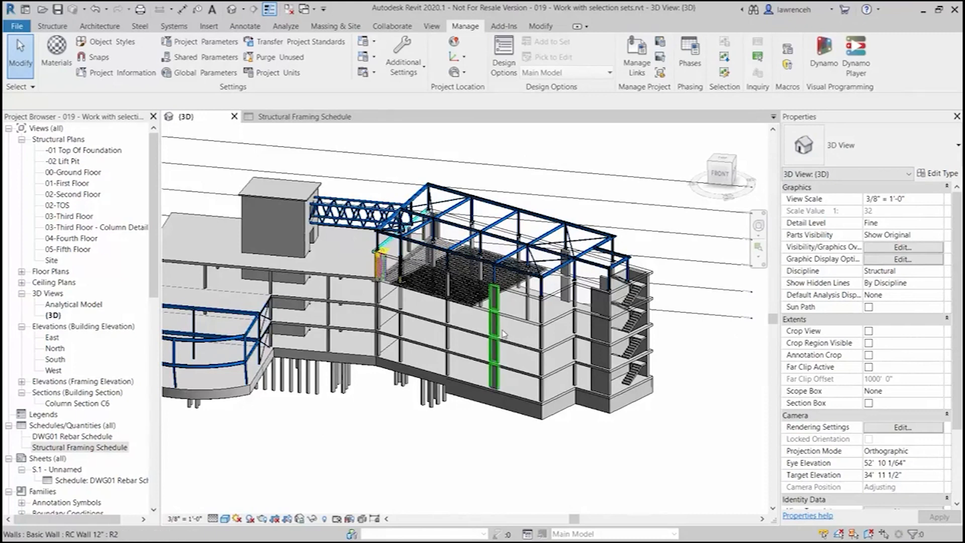
left_click(517, 346)
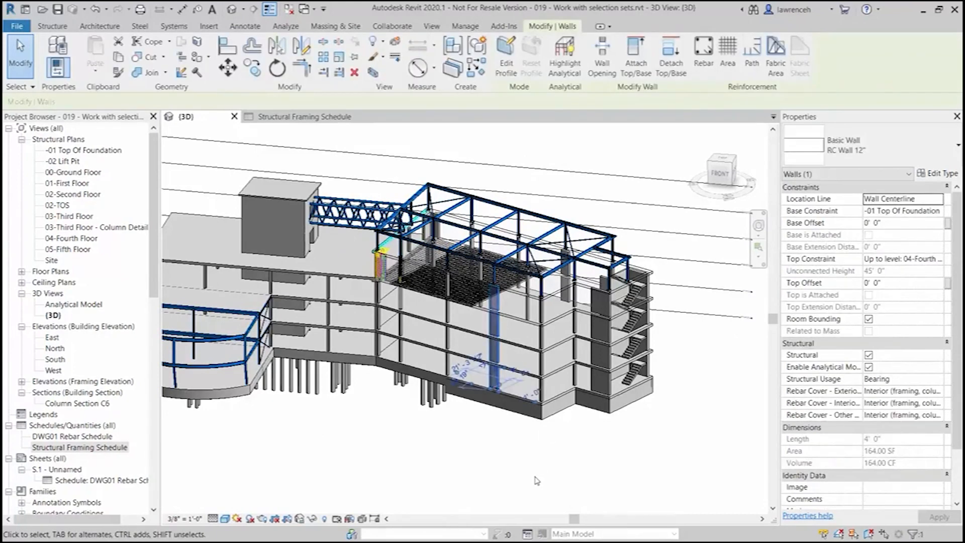
left_click(575, 489)
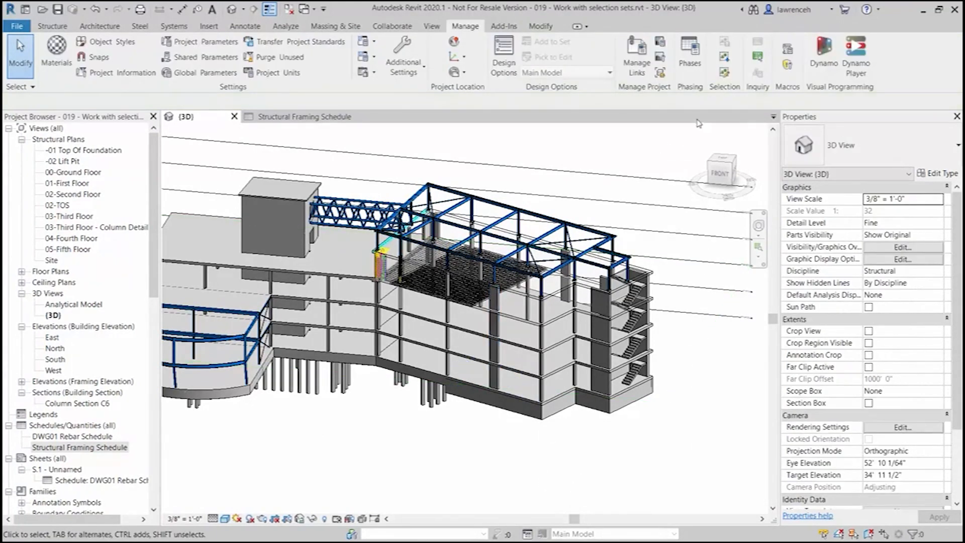
left_click(725, 57)
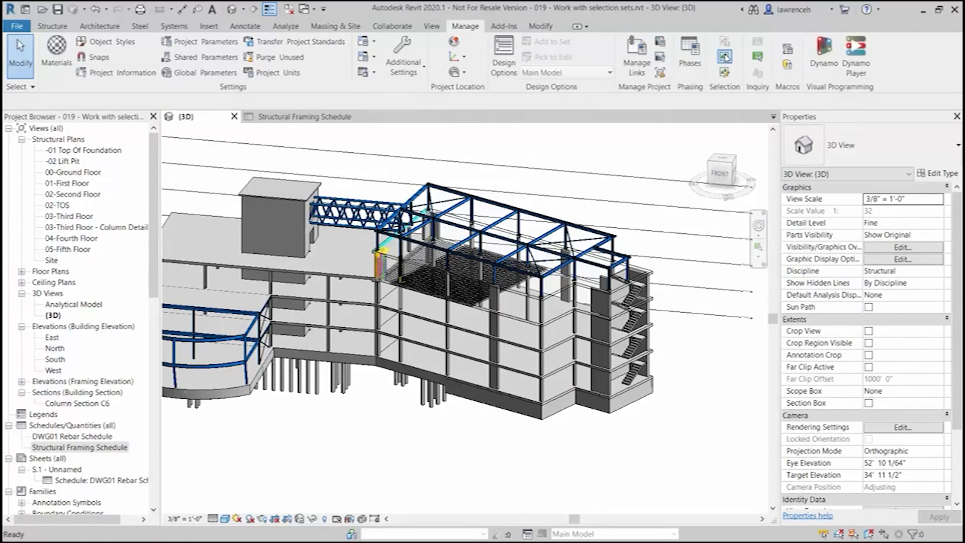
left_click_drag(487, 173, 708, 167)
left_click(656, 202)
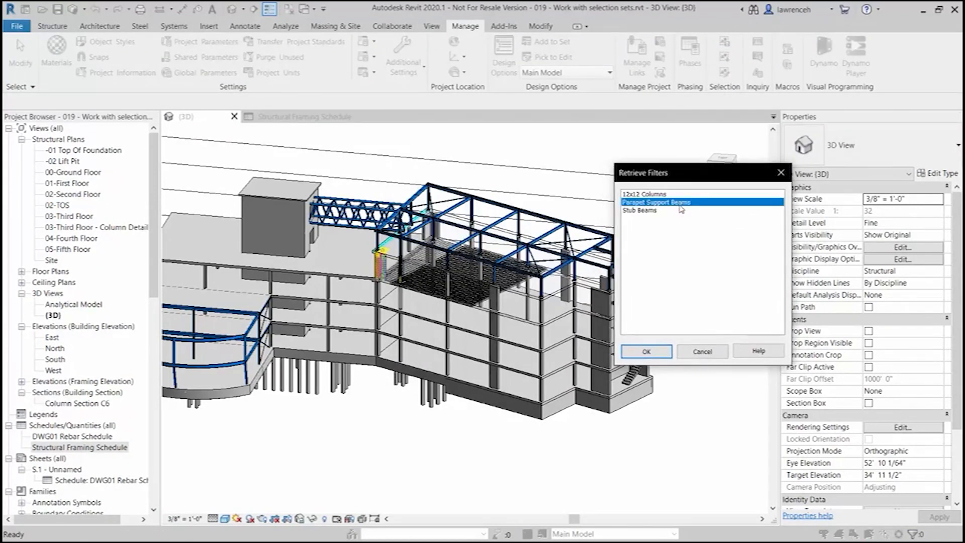
left_click(647, 352)
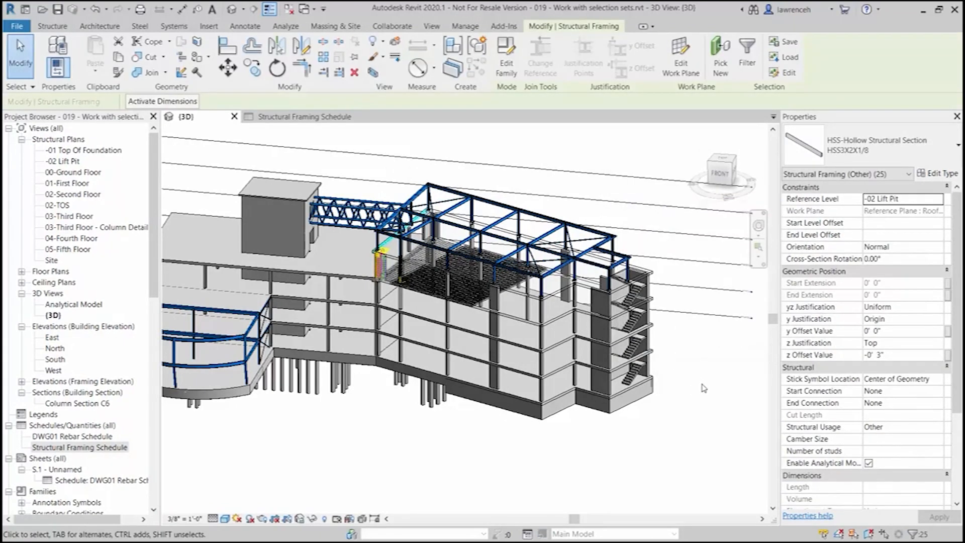
left_click(706, 392)
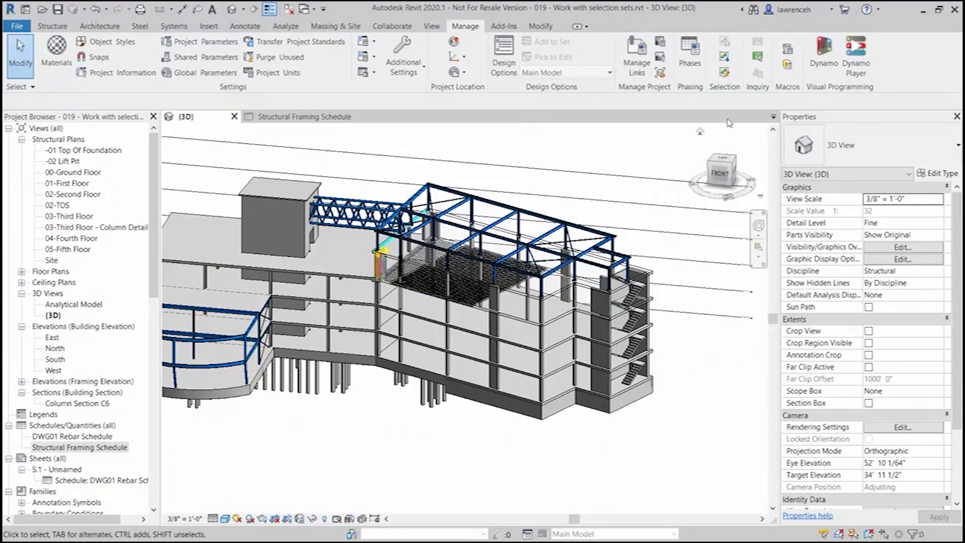
Open the Parapet Support Beams selection filter for editing, examine its members at a roof beam connection, and finish the selection.
left_click(725, 73)
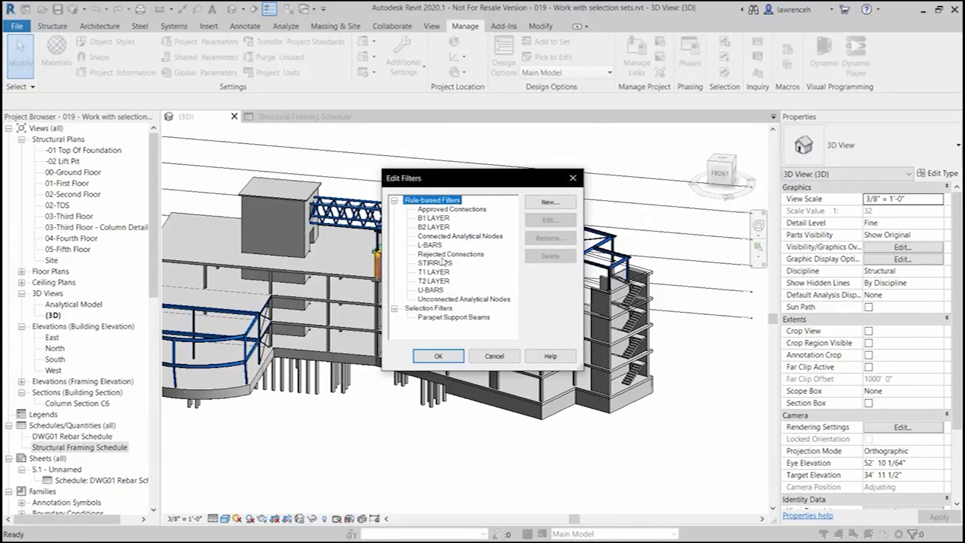
left_click(422, 317)
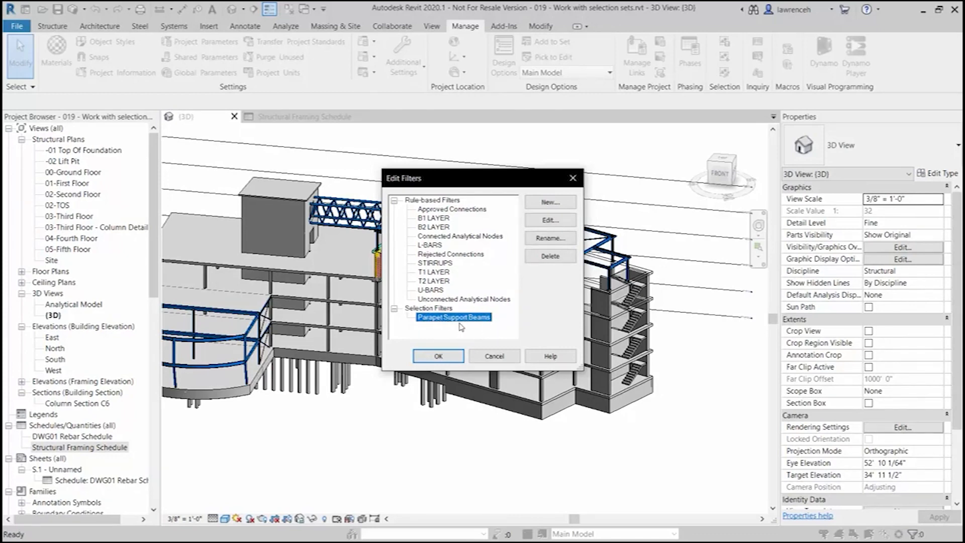
left_click(557, 222)
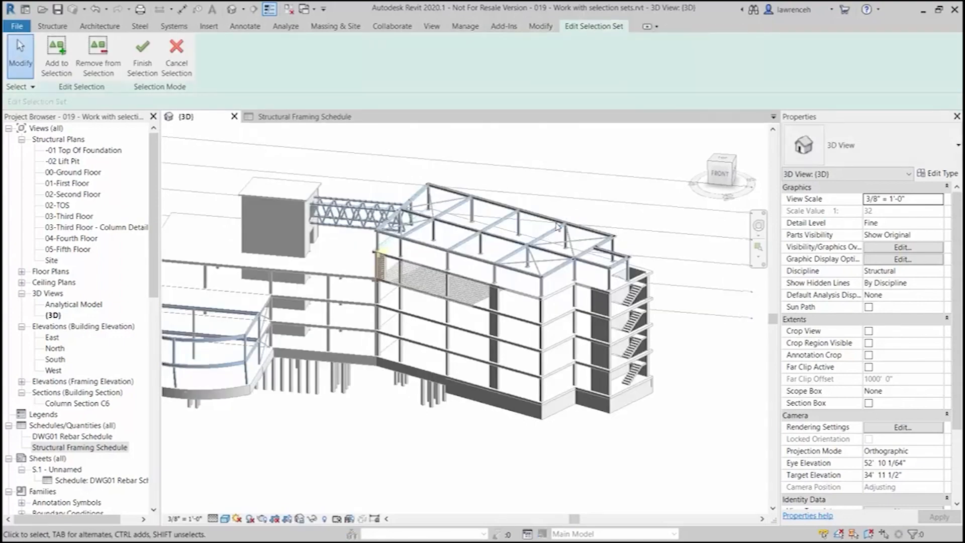
scroll(557, 226, "up", 10)
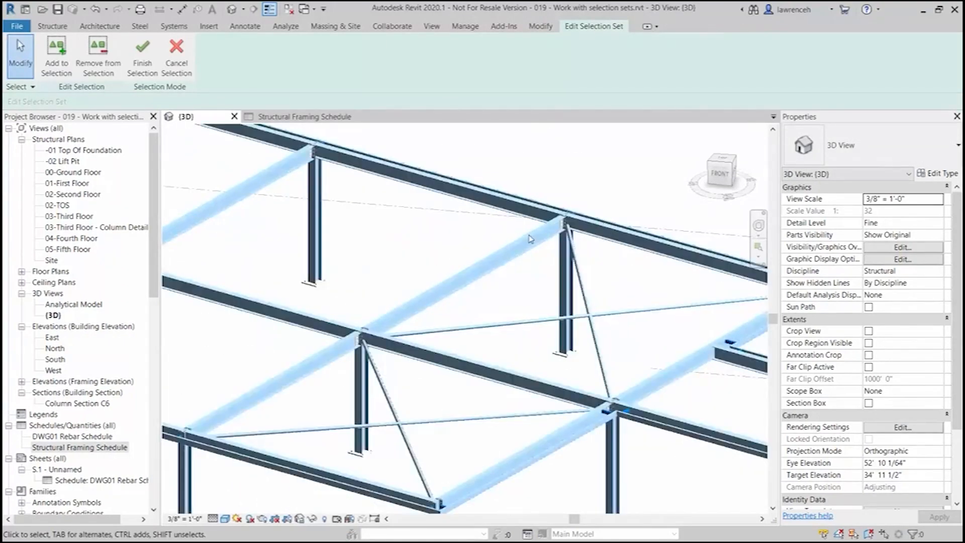
scroll(531, 210, "up", 5)
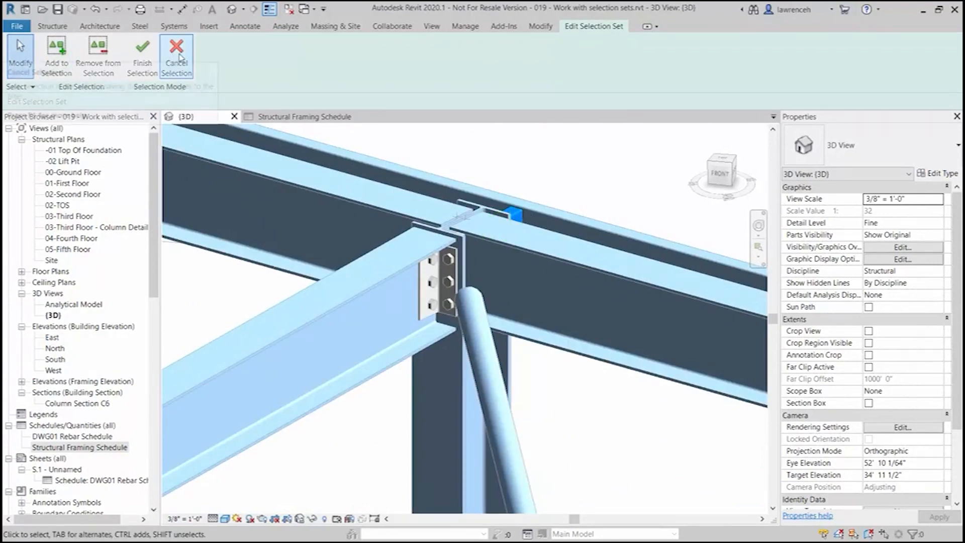
left_click(141, 59)
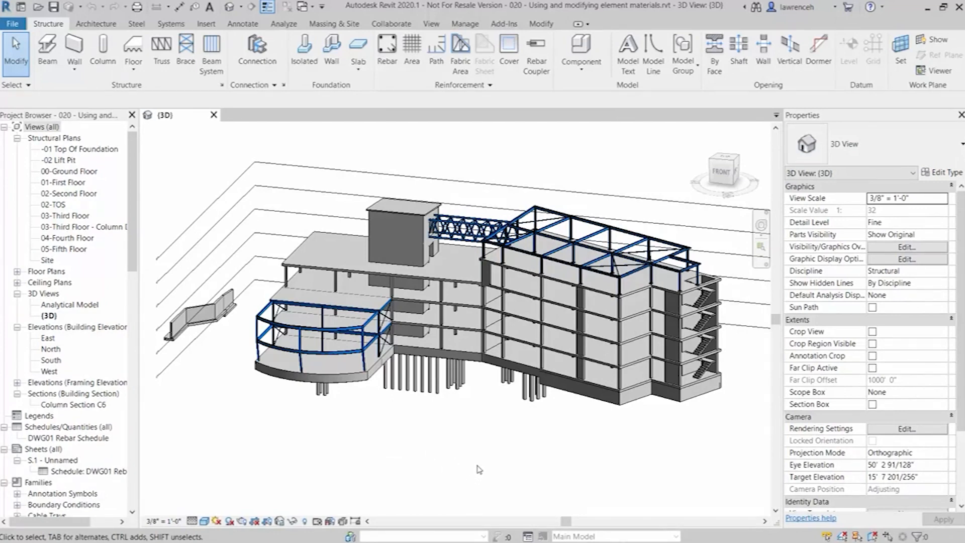
Open the project's materials and examine the graphics, appearance and physical properties of the NWT5ksi material.
left_click(465, 24)
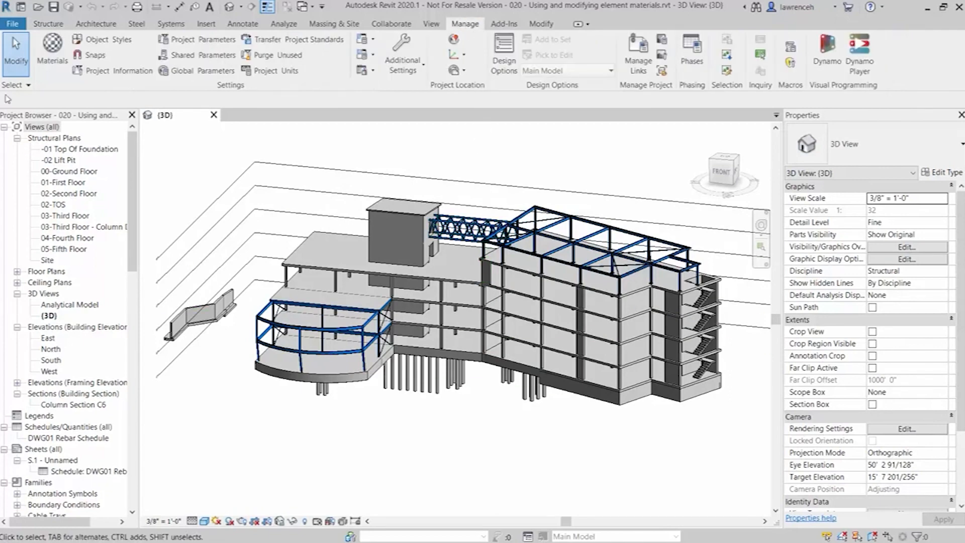
left_click(51, 59)
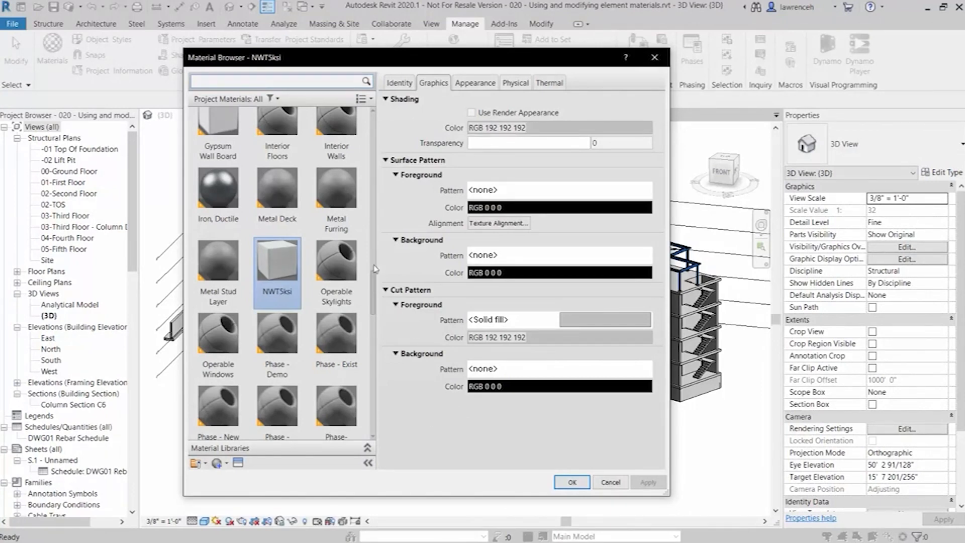
mouse_move(376, 280)
left_mouse_down()
mouse_move(374, 387)
mouse_move(370, 264)
left_mouse_up()
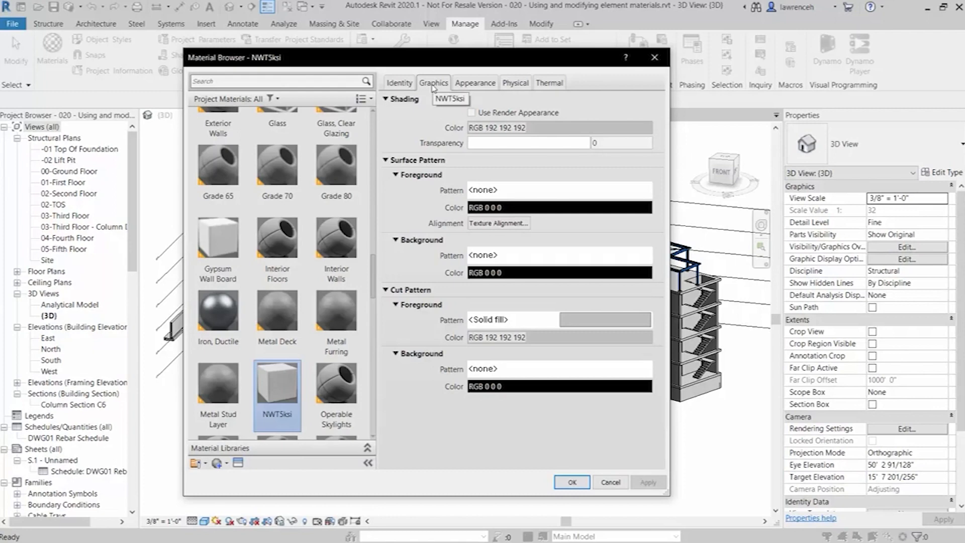
left_click(475, 84)
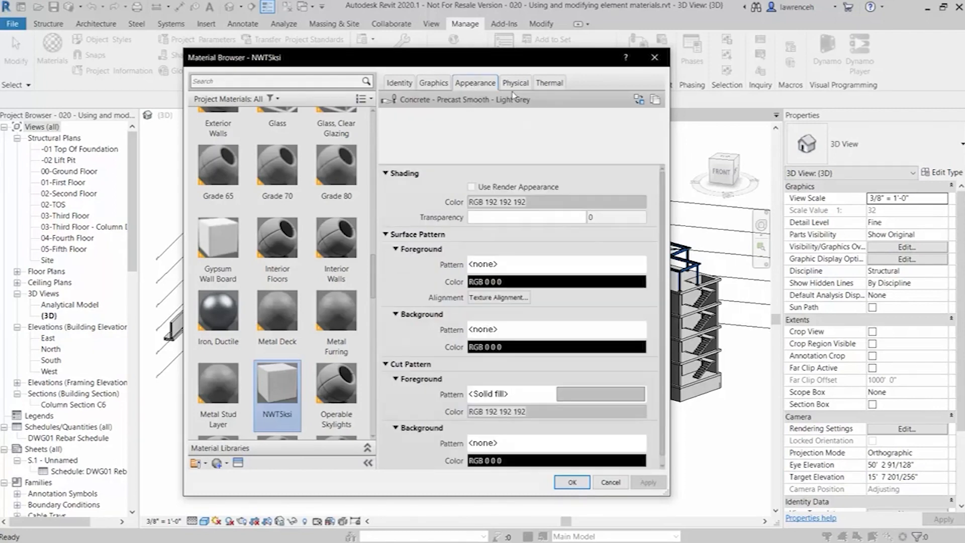
left_click(515, 83)
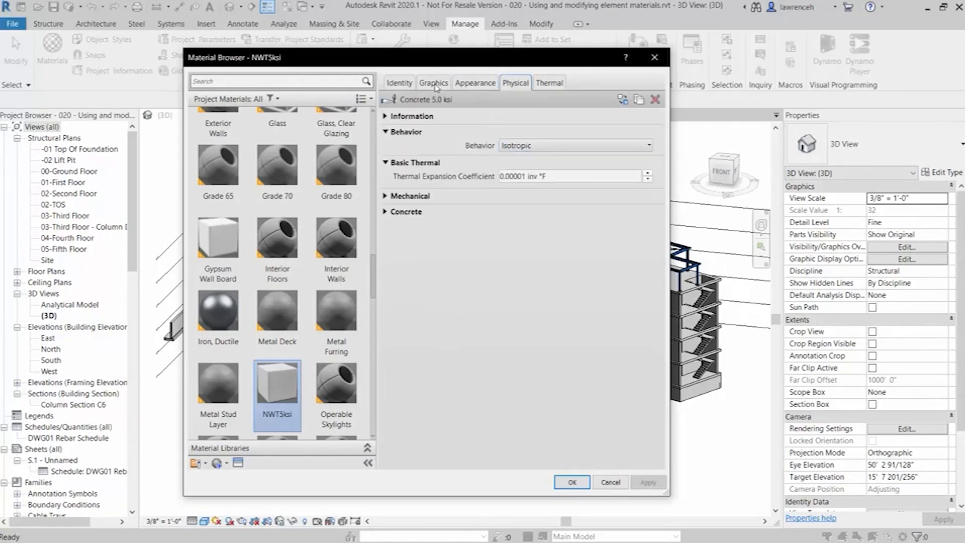
Search the project materials for ASTM and examine the physical, appearance and graphics properties of Steel ASTM A53.
scroll(267, 176, "up", 1)
left_click(239, 82)
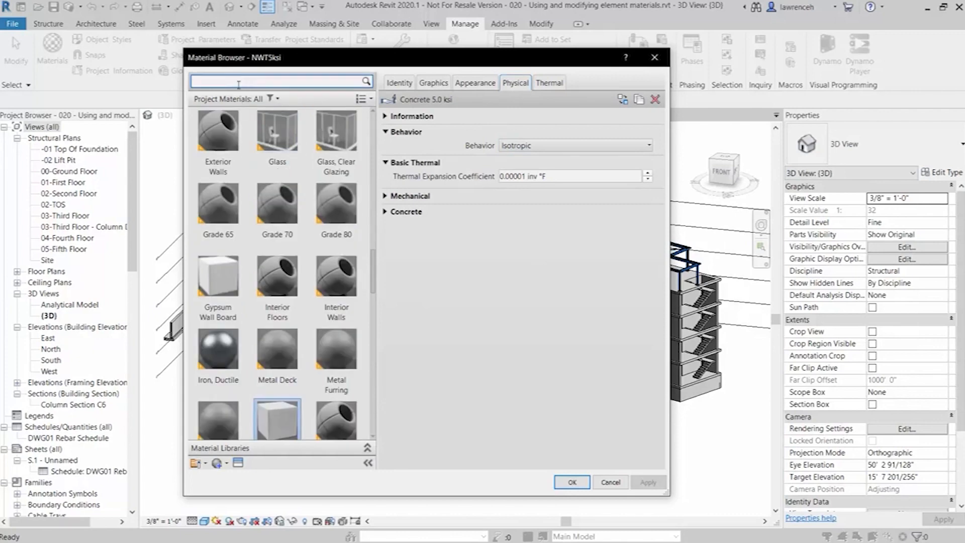
type("AST")
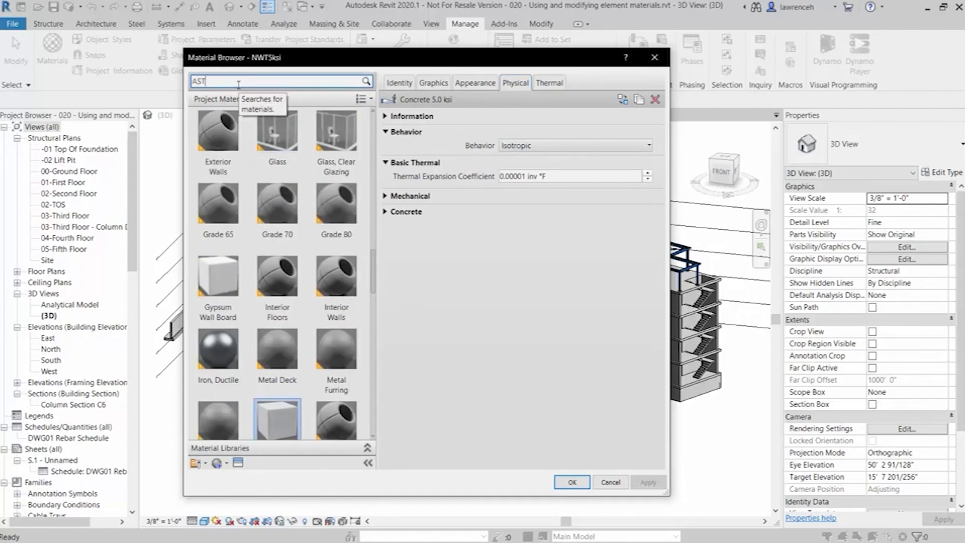
type("M")
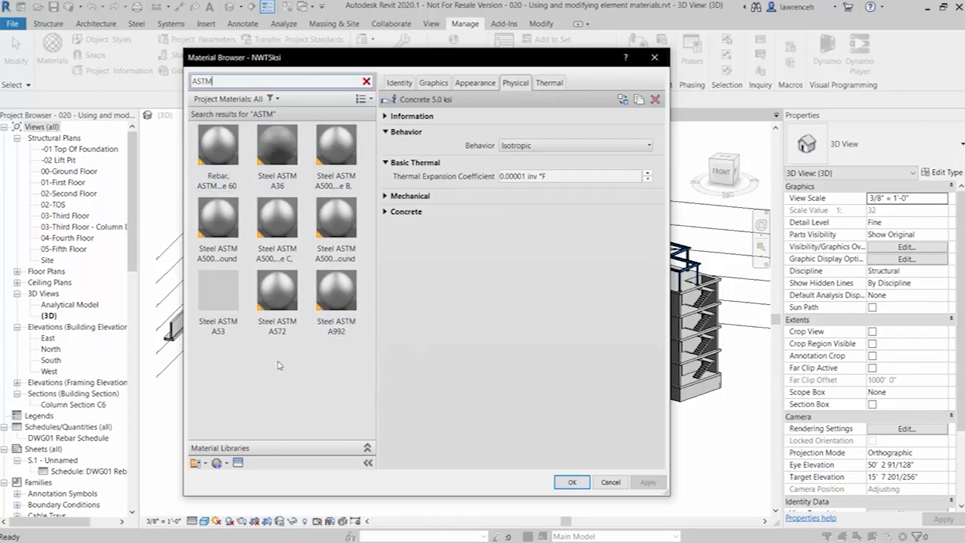
left_click(224, 297)
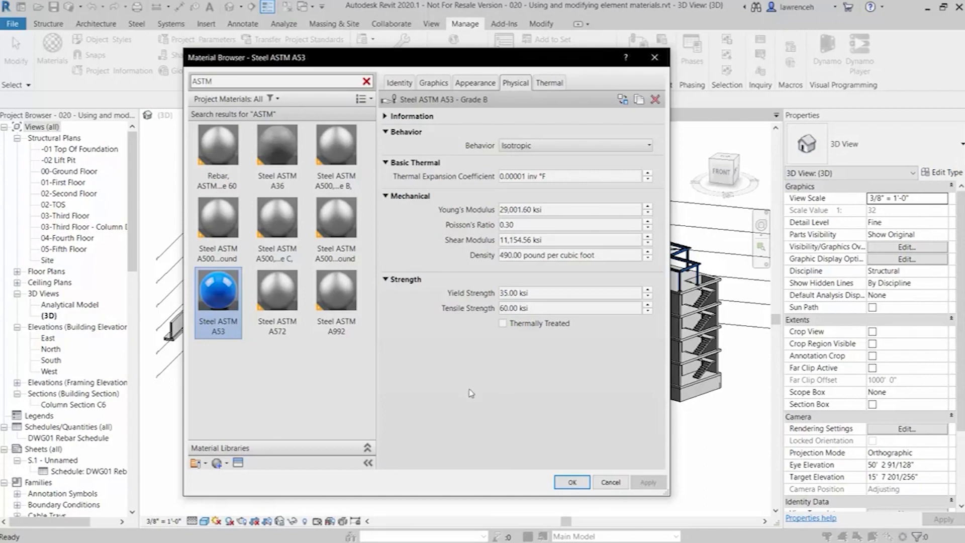
left_click(485, 86)
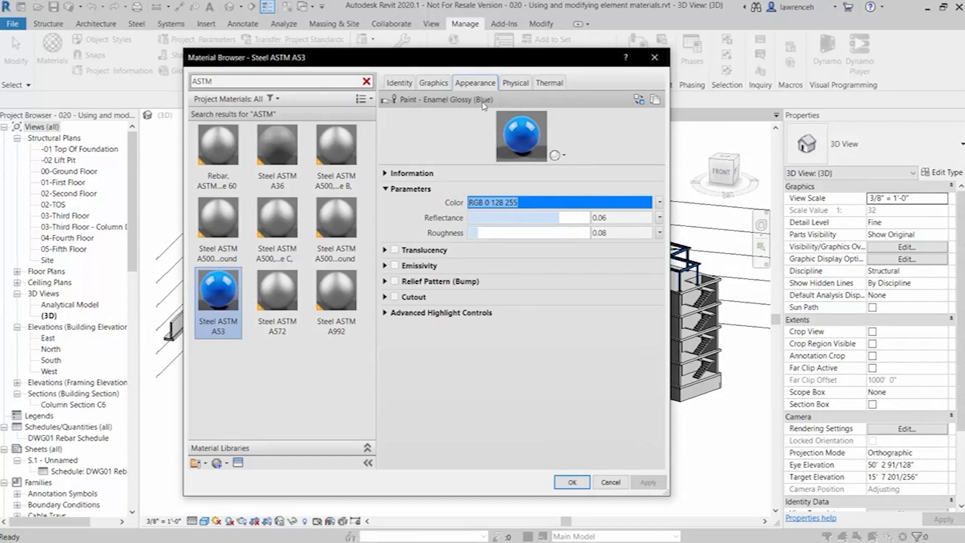
left_click(434, 85)
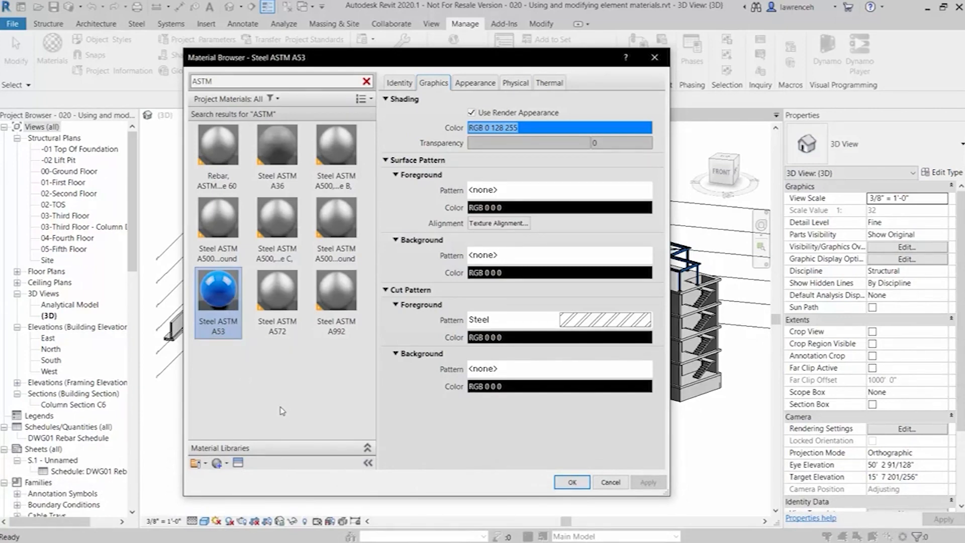
Duplicate the Steel ASTM A53 material and name the copy Steel ASTM A53 red.
right_click(224, 301)
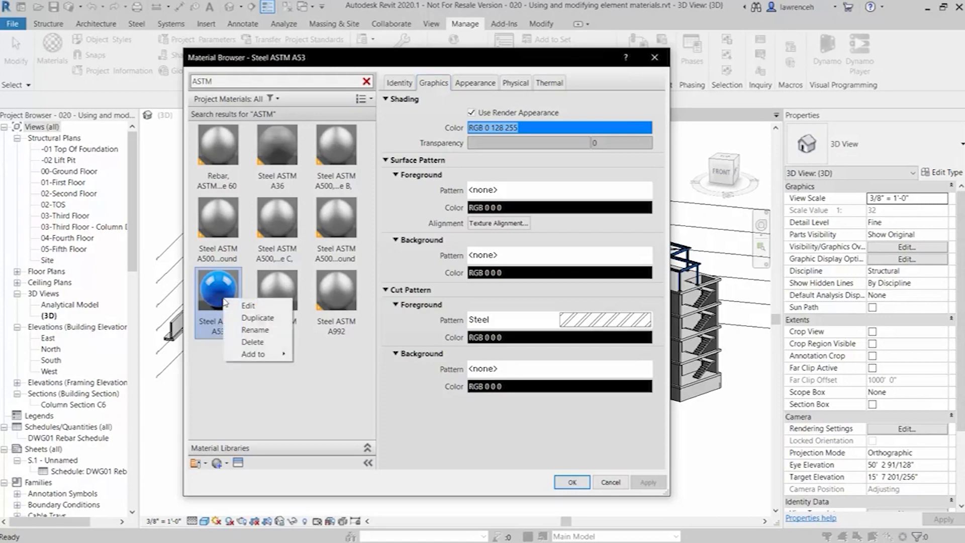
left_click(258, 318)
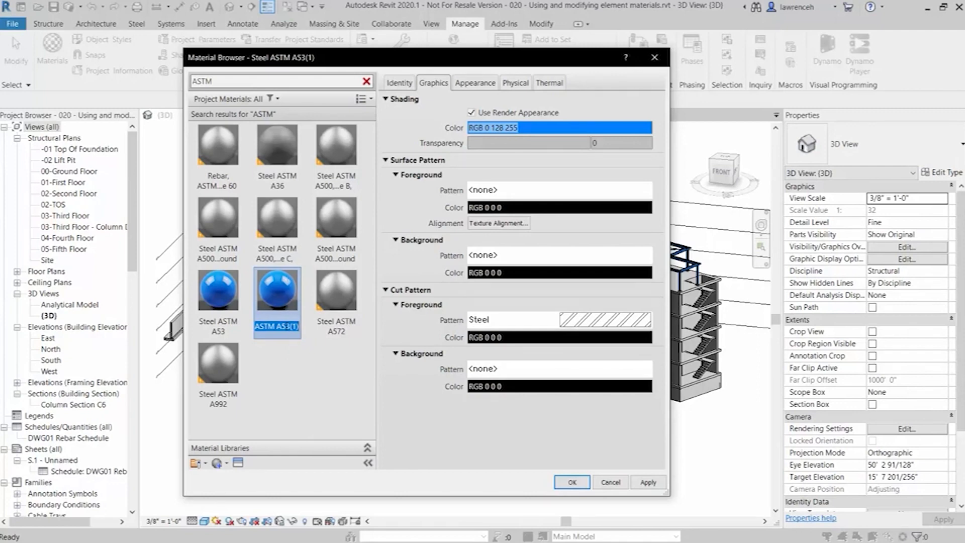
left_click_drag(292, 326, 314, 334)
key("BackSpace")
type("red")
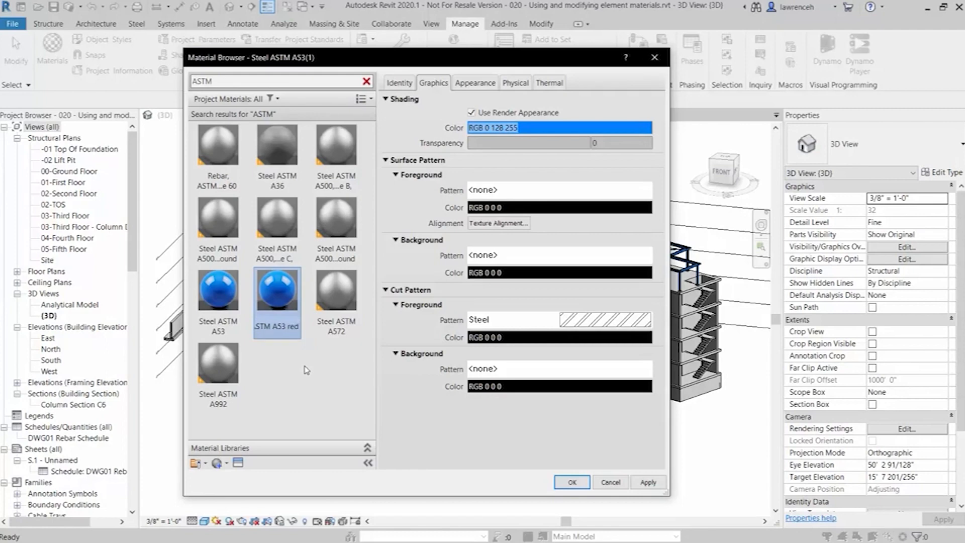
left_click(318, 367)
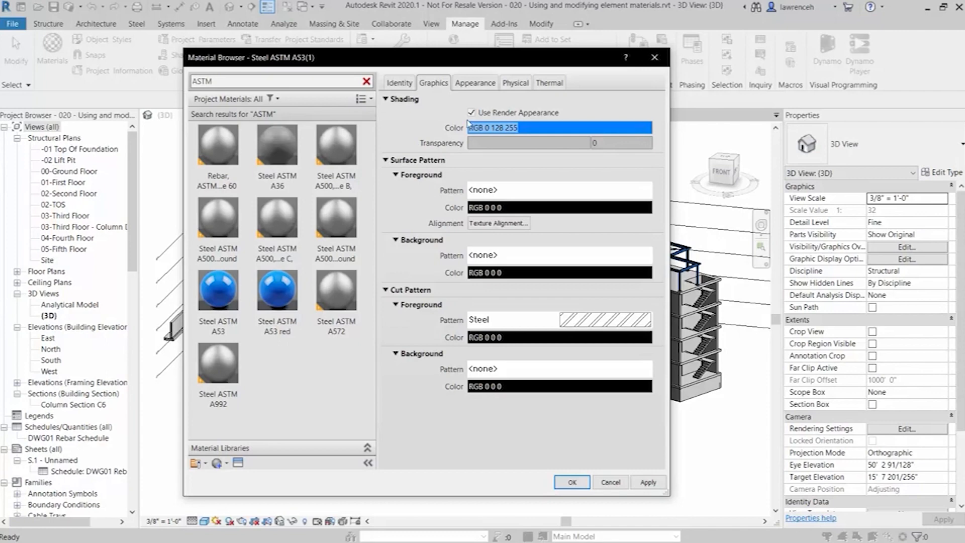
Replace the duplicated material's appearance asset with Paint - Enamel Glossy (Red), found by searching the assets for red.
left_click(476, 84)
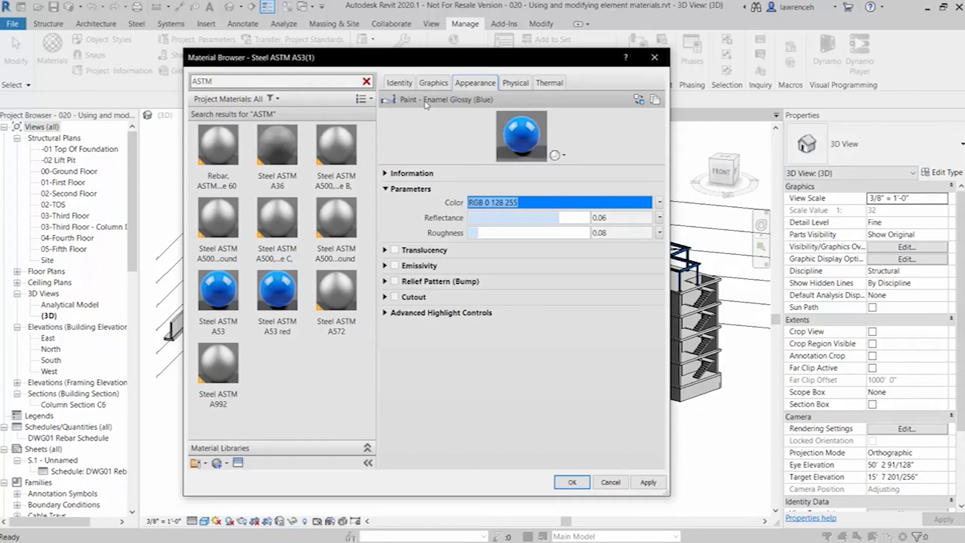
left_click(639, 100)
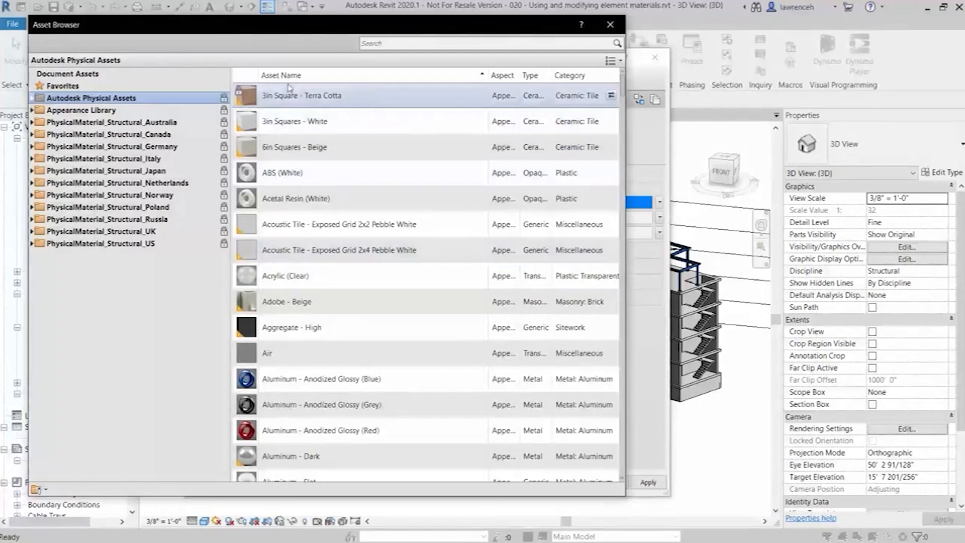
left_click(417, 44)
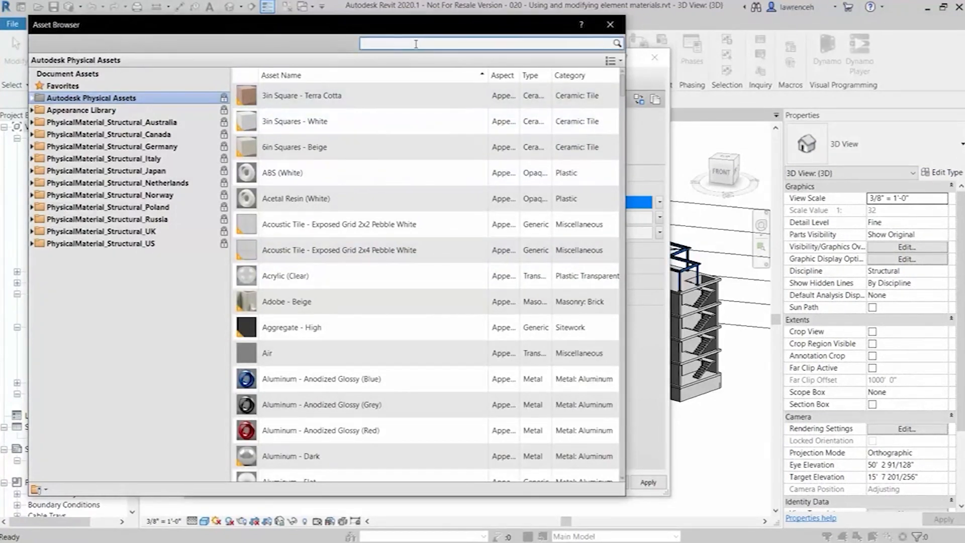
key("Return")
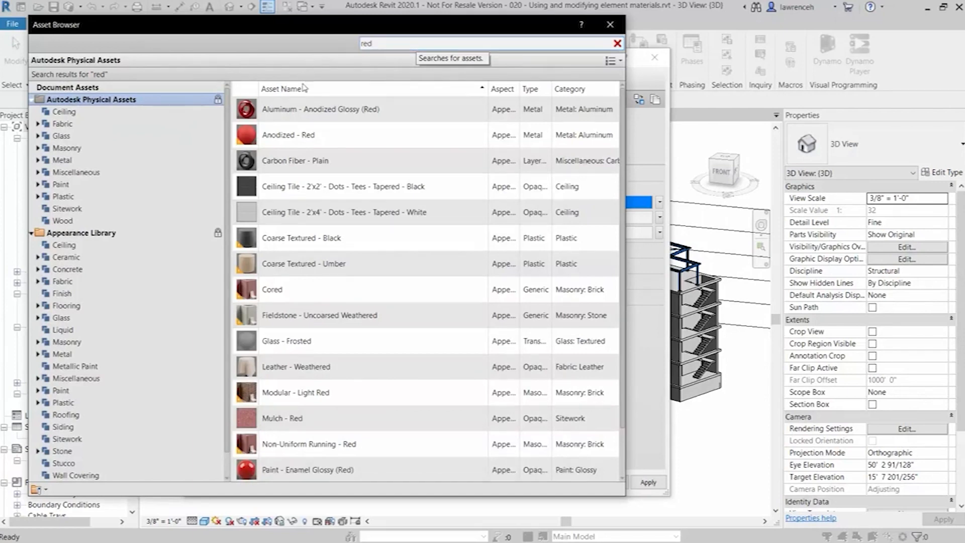
double_click(329, 471)
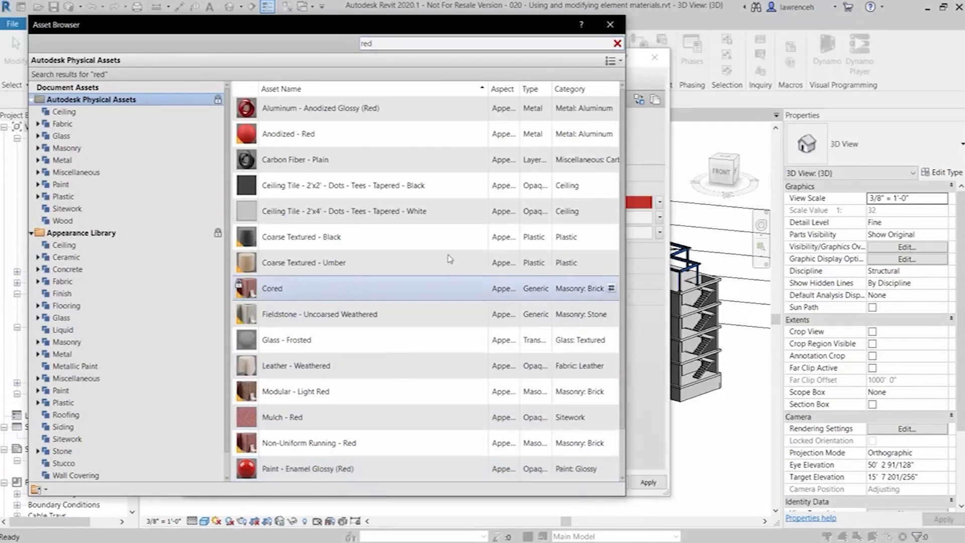
left_click_drag(492, 28, 518, 21)
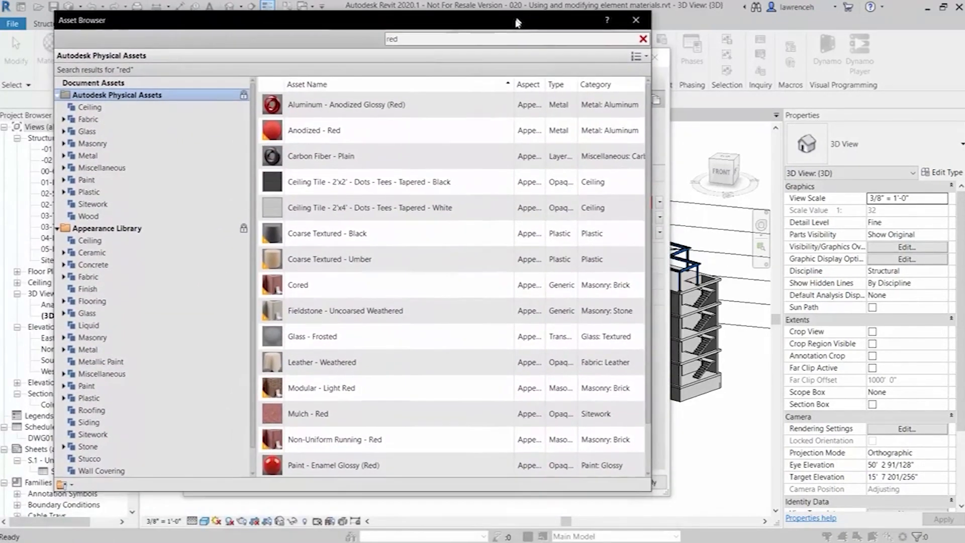
left_click(644, 23)
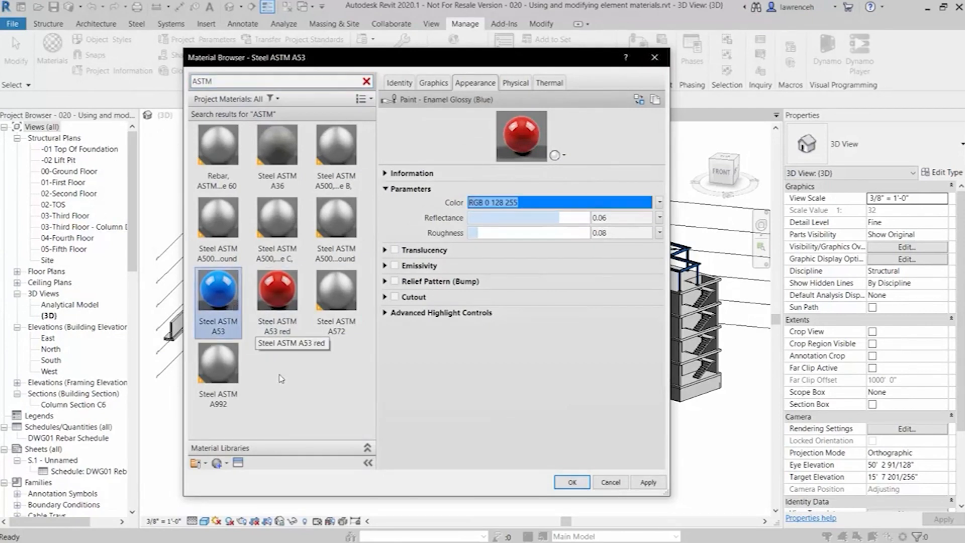
Check the appearance and shading graphics of Steel ASTM A53 red, and accept the material changes.
left_click(279, 297)
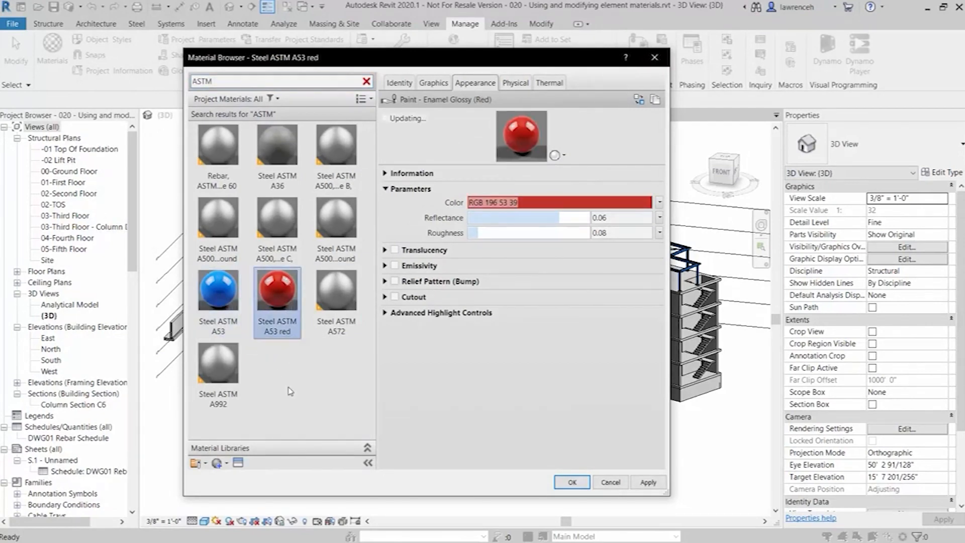
left_click(433, 84)
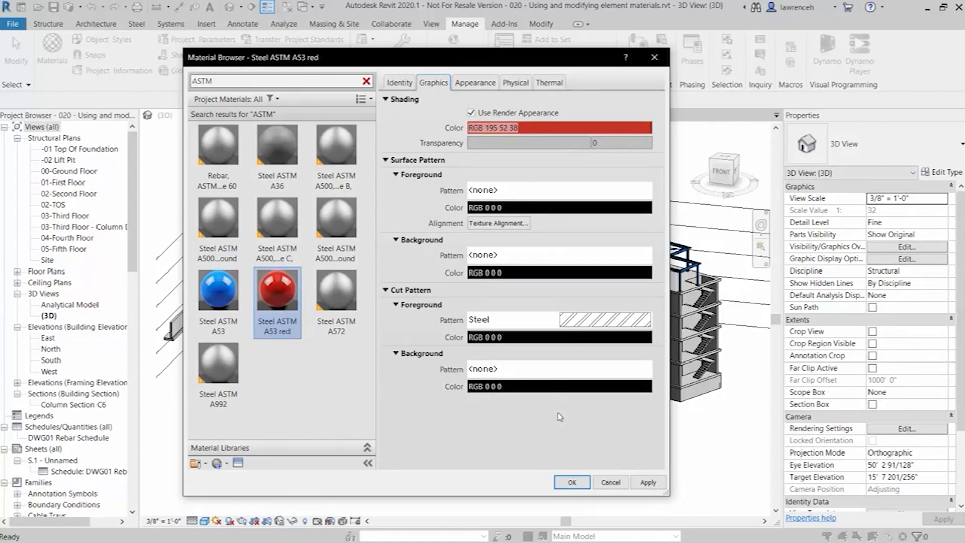
left_click(573, 483)
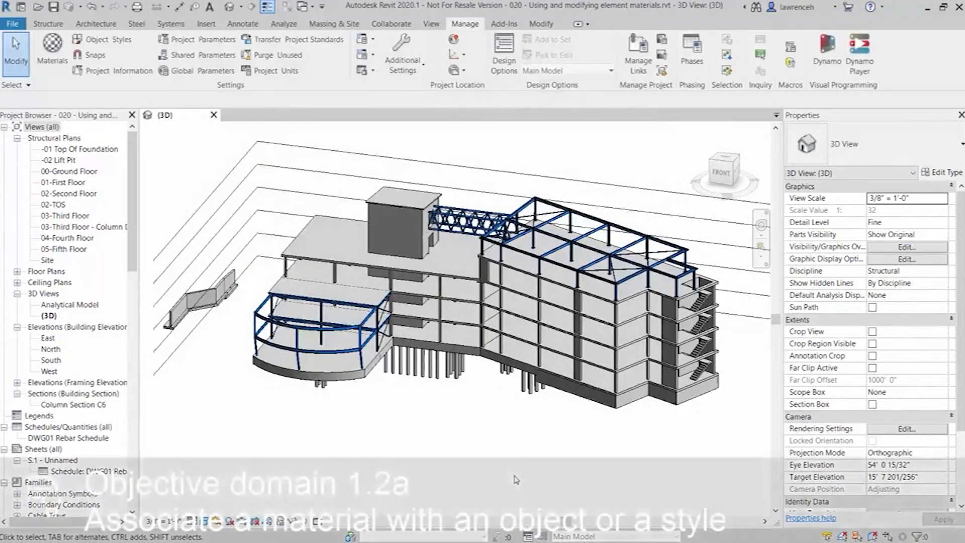
Assign Steel ASTM A53 red as the structural material of the three slanted HSS10X.500 columns below the curved beams, and clear the selection.
scroll(274, 361, "up", 5)
middle_click_drag(282, 371, 311, 379)
scroll(311, 380, "down", 4)
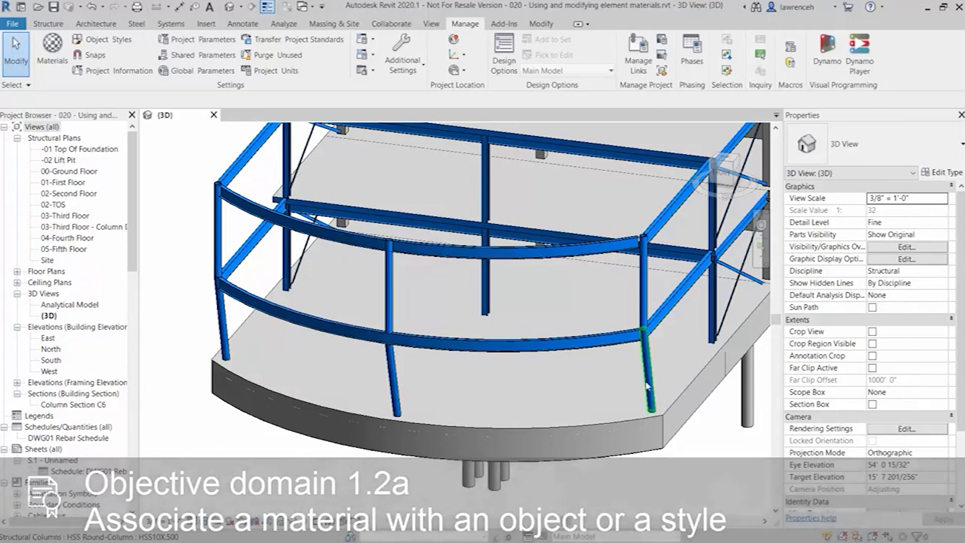
left_click(650, 385)
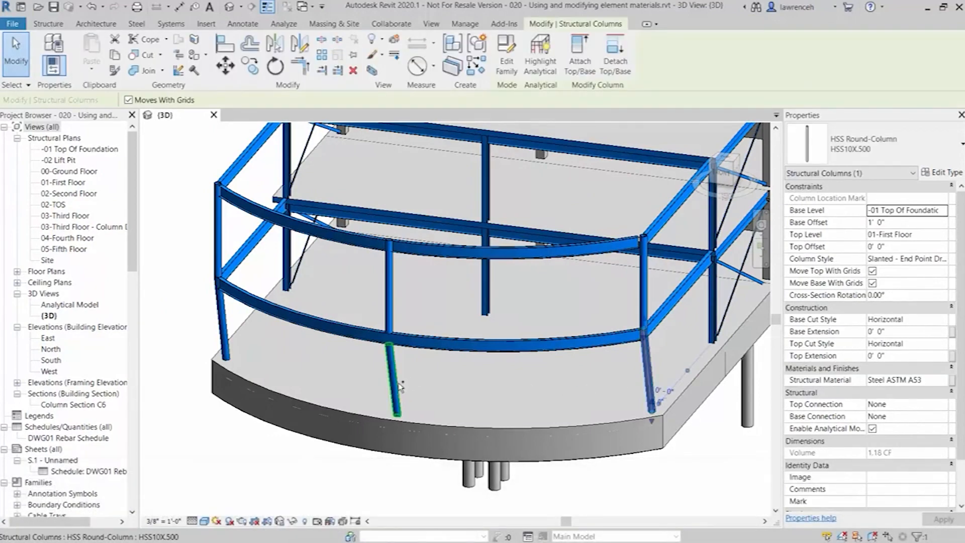
left_click(386, 410, "ctrl")
left_click(224, 322, "ctrl")
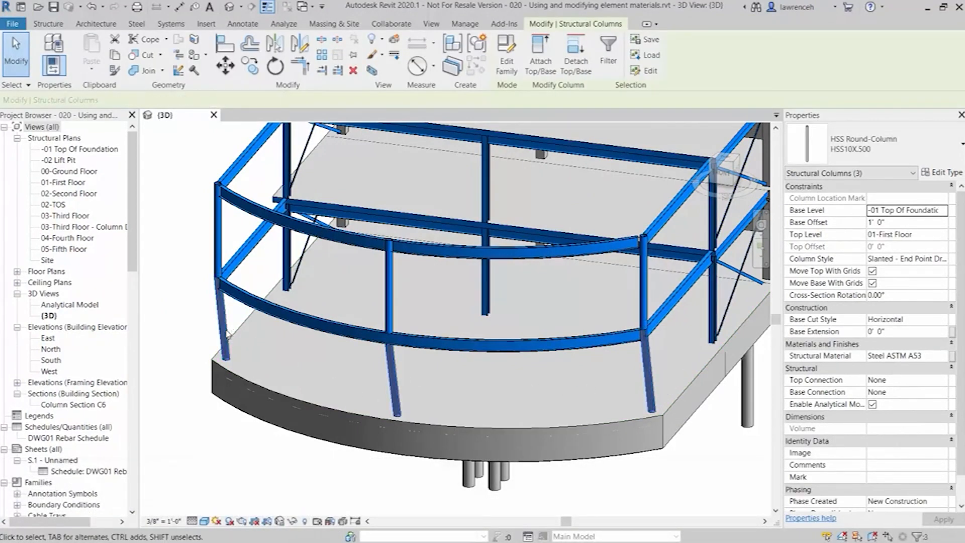
mouse_move(463, 361)
middle_mouse_down("shift")
mouse_move(398, 349)
mouse_move(474, 375)
middle_mouse_up("shift")
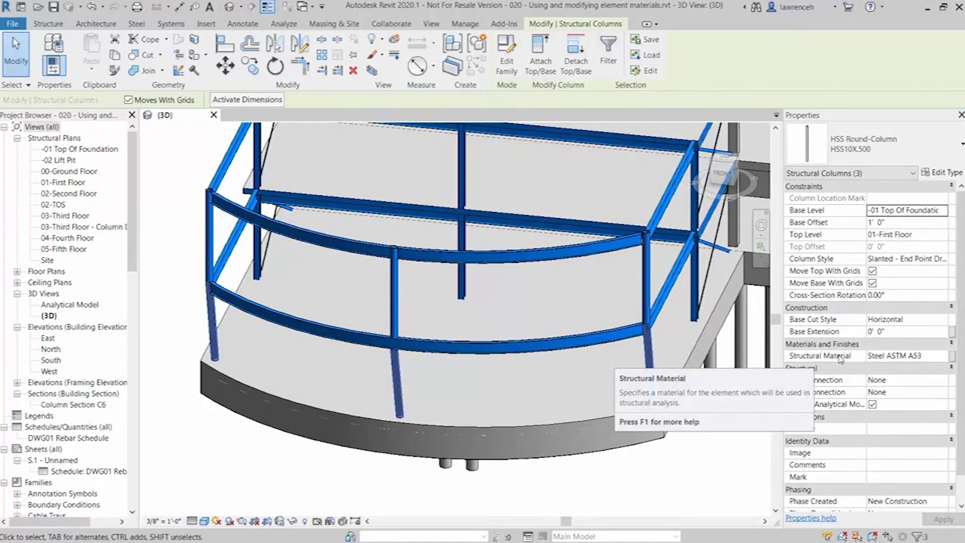
left_click(901, 356)
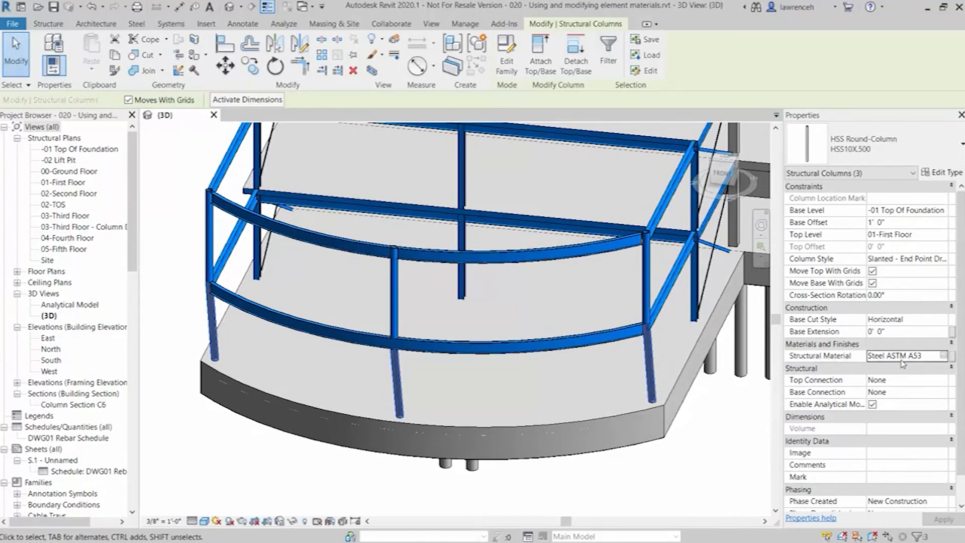
left_click(944, 356)
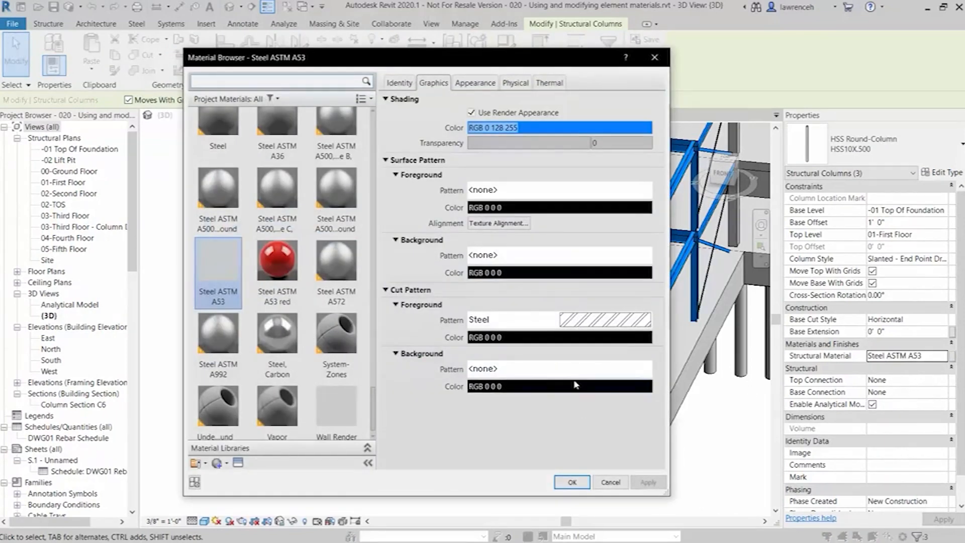
left_click(289, 267)
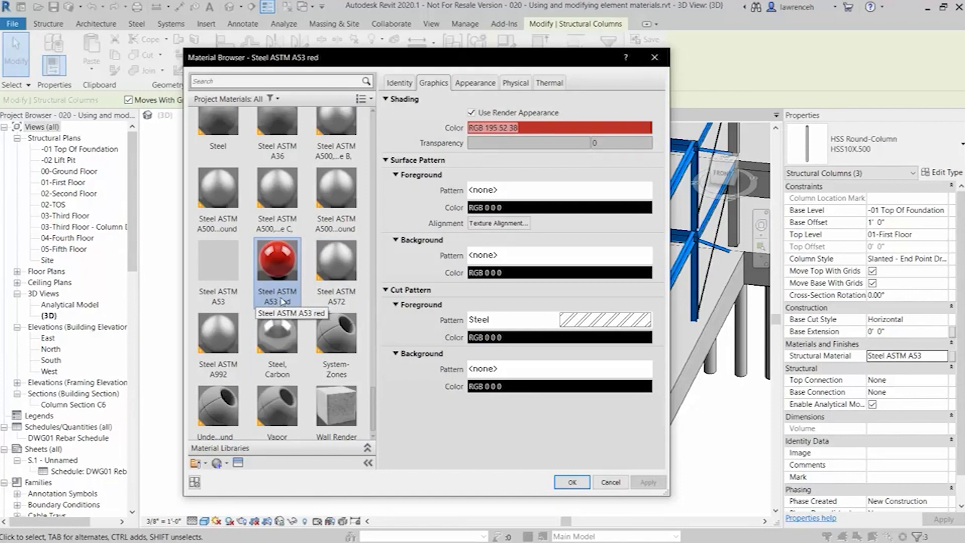
left_click(572, 482)
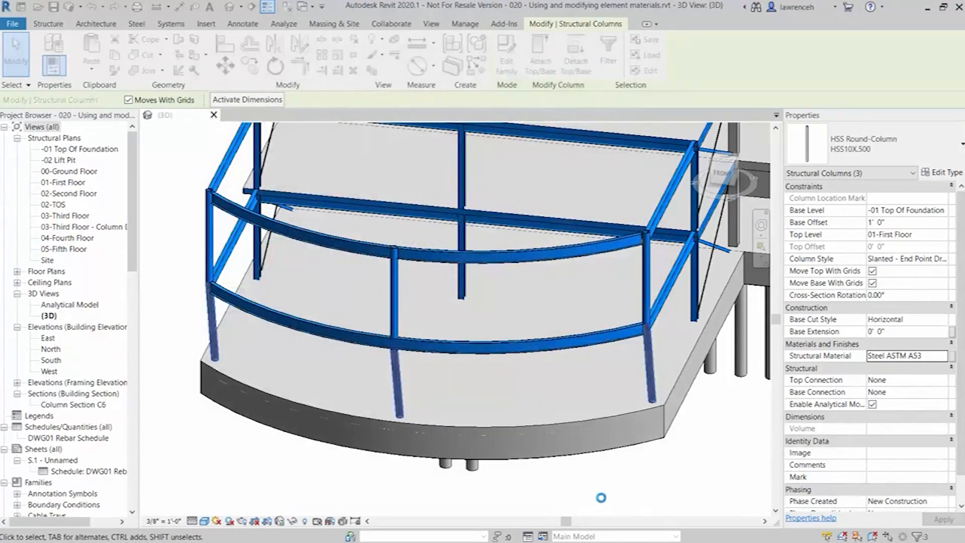
left_click(601, 498)
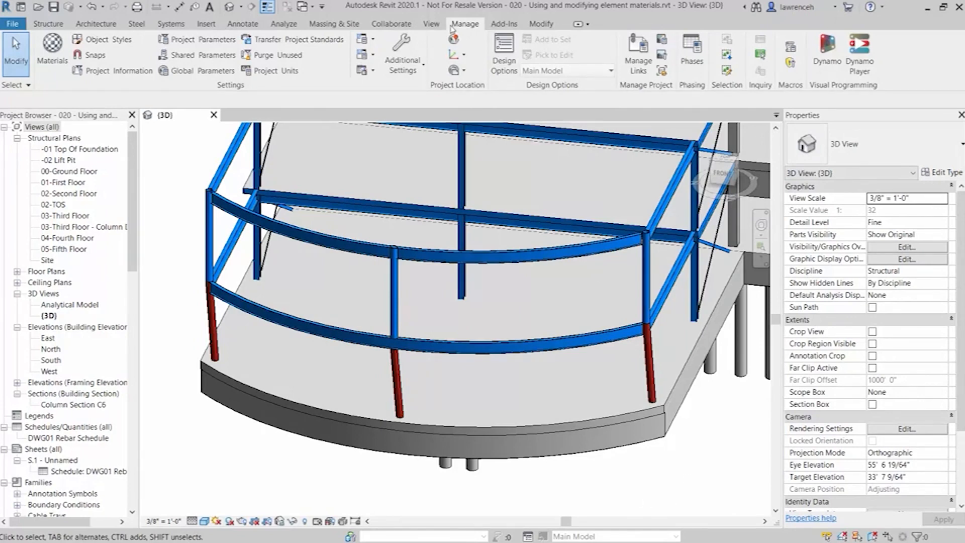
Open the existing material library file ACP Material Library.adsklib from the Chapter 2 folder in the Material Browser.
left_click(59, 59)
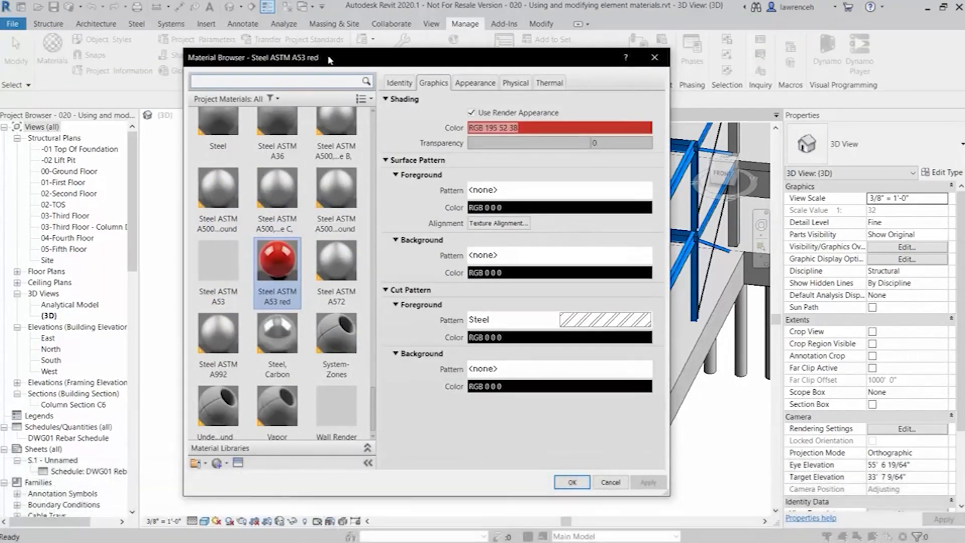
left_click(206, 464)
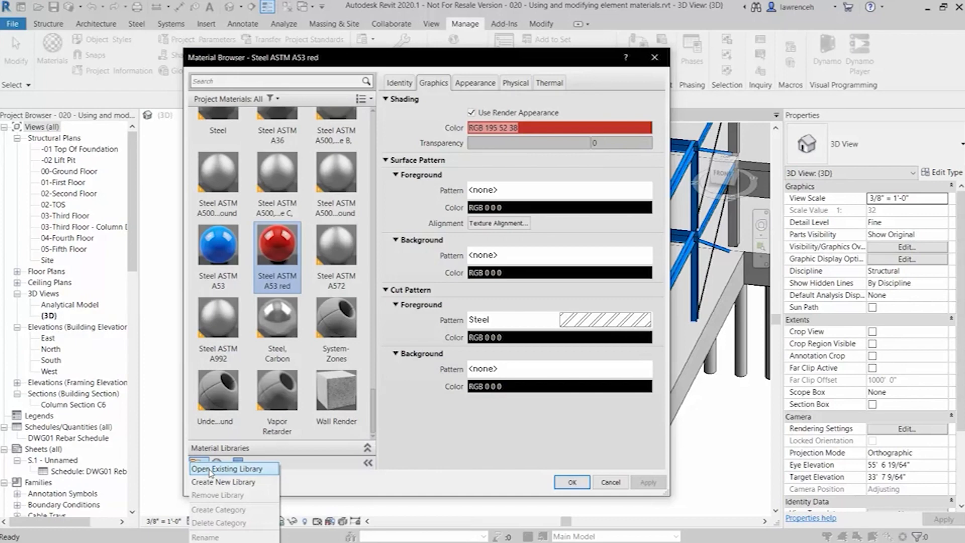
left_click(210, 469)
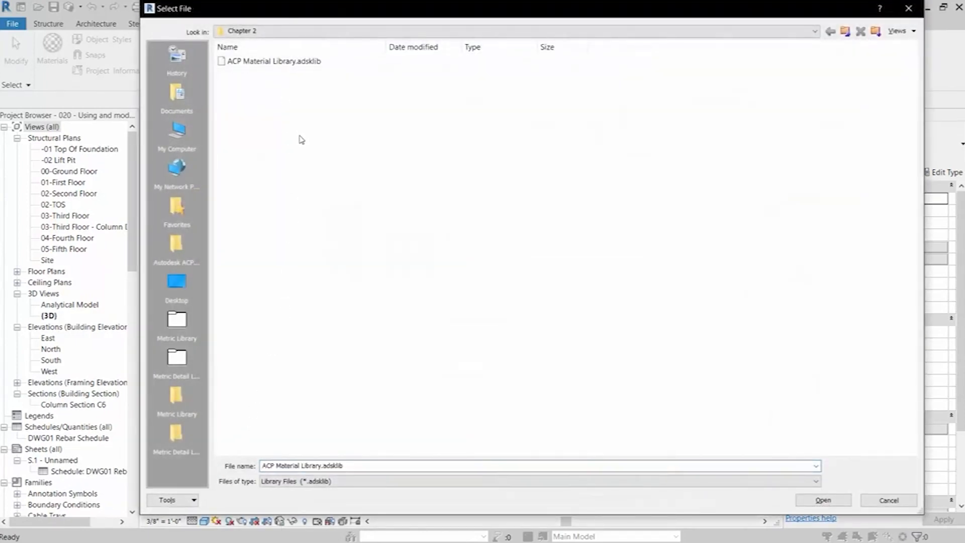
left_click(284, 66)
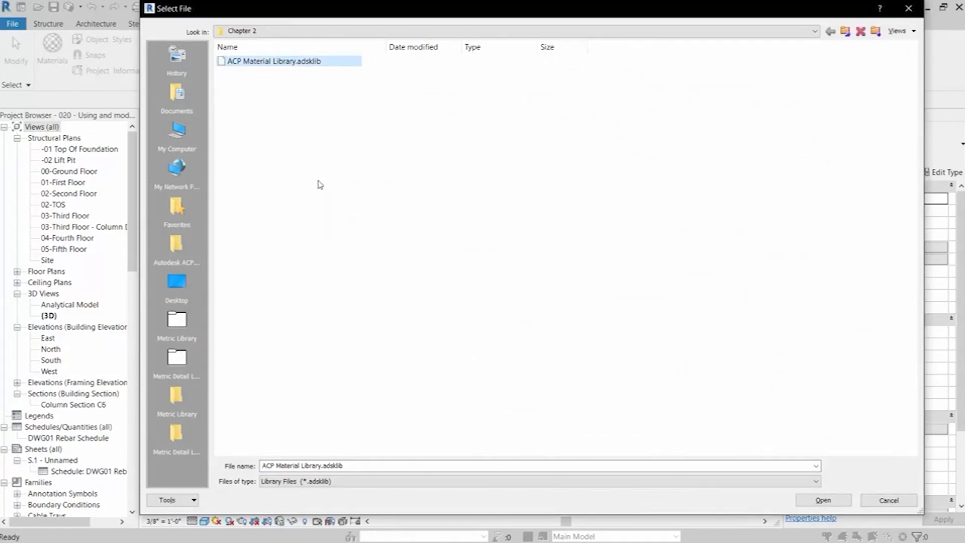
left_click(823, 499)
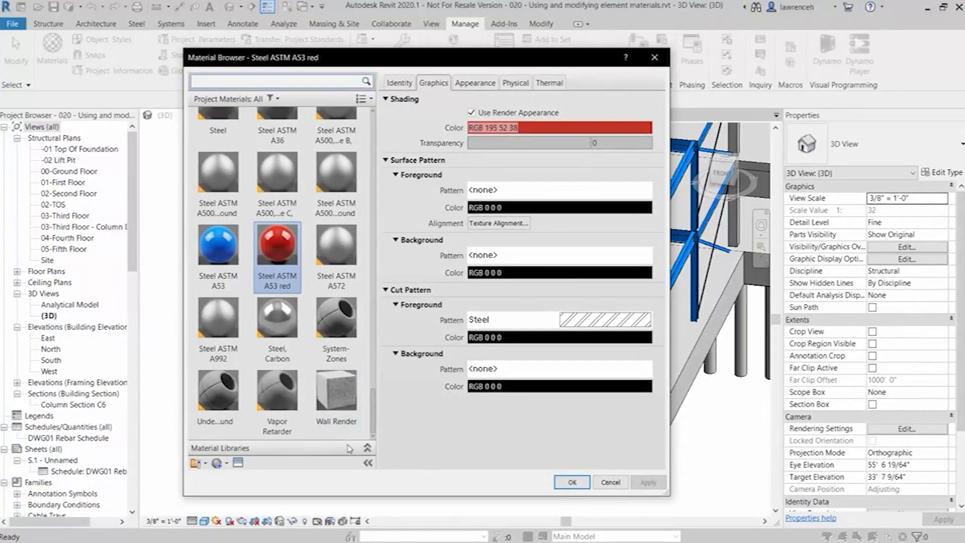
Search the materials for concrete, check the matches in the AEC Materials and ACP Material Library libraries, and accept the Material Browser.
scroll(201, 184, "up", 1)
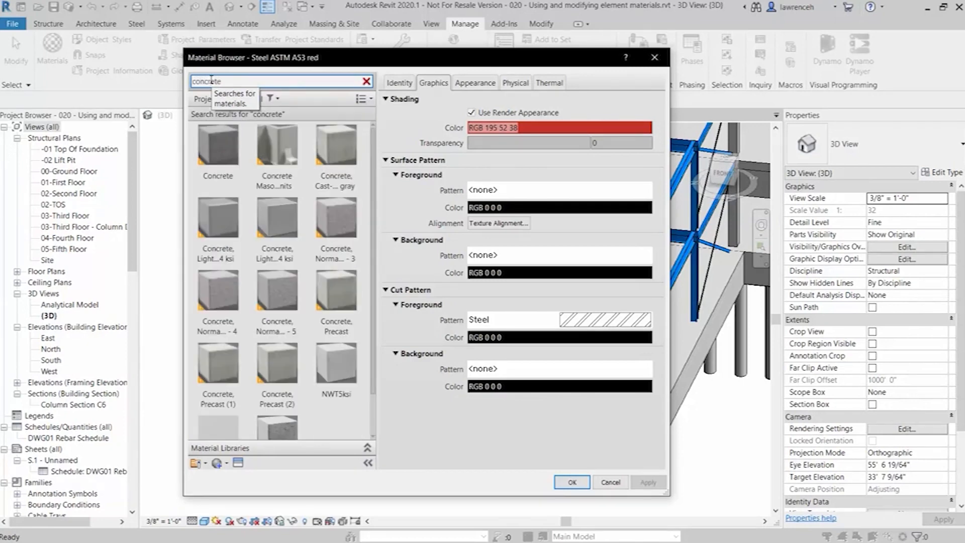
scroll(281, 402, "down", 2)
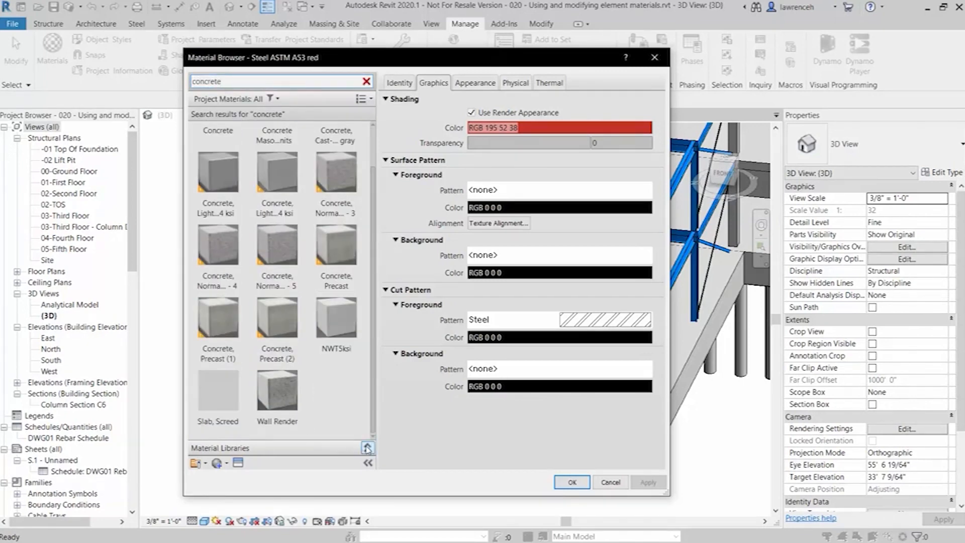
left_click(367, 448)
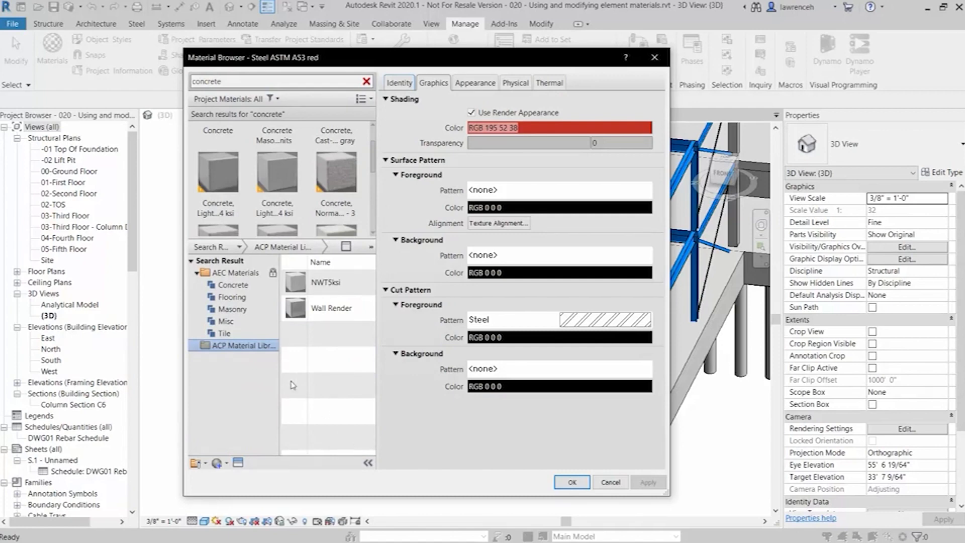
left_click(249, 276)
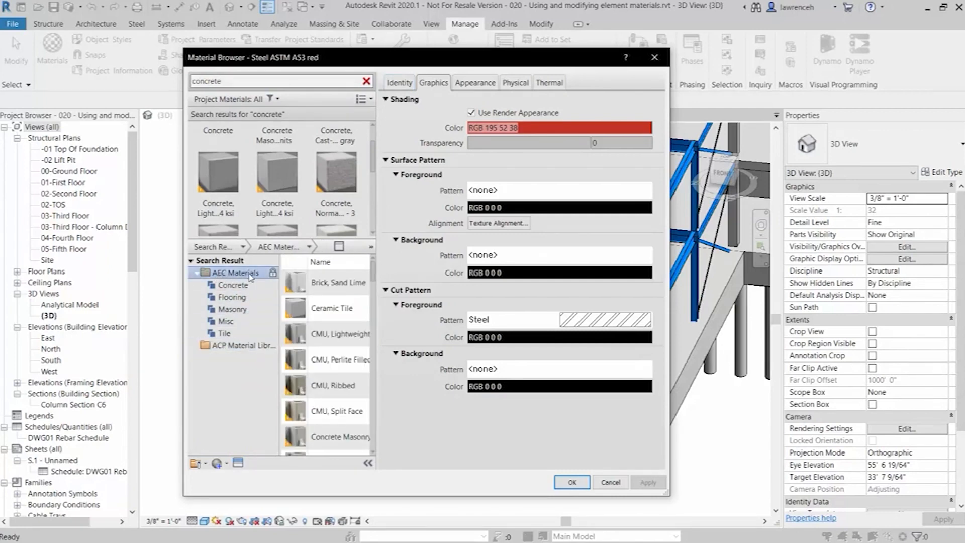
left_click_drag(374, 273, 384, 254)
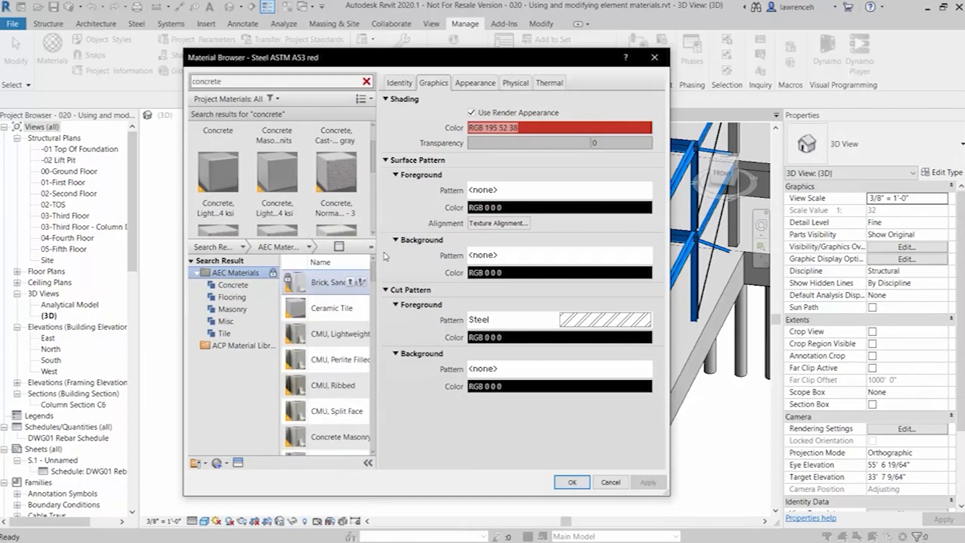
left_click(216, 346)
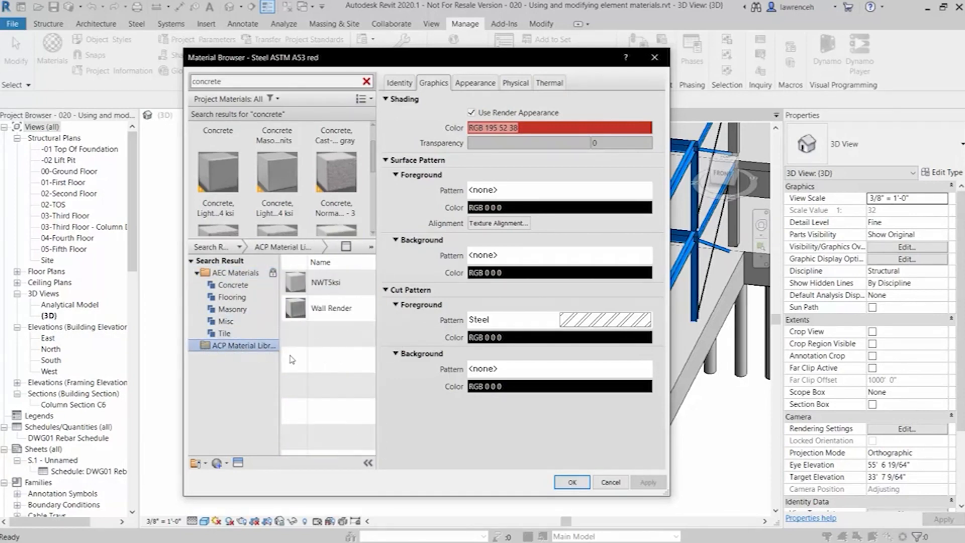
scroll(336, 282, "up", 1)
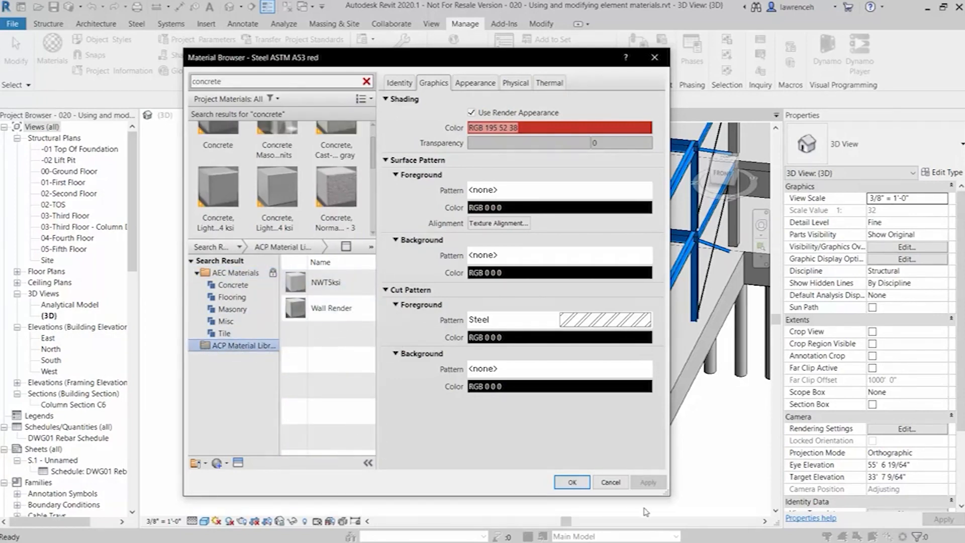
left_click(573, 482)
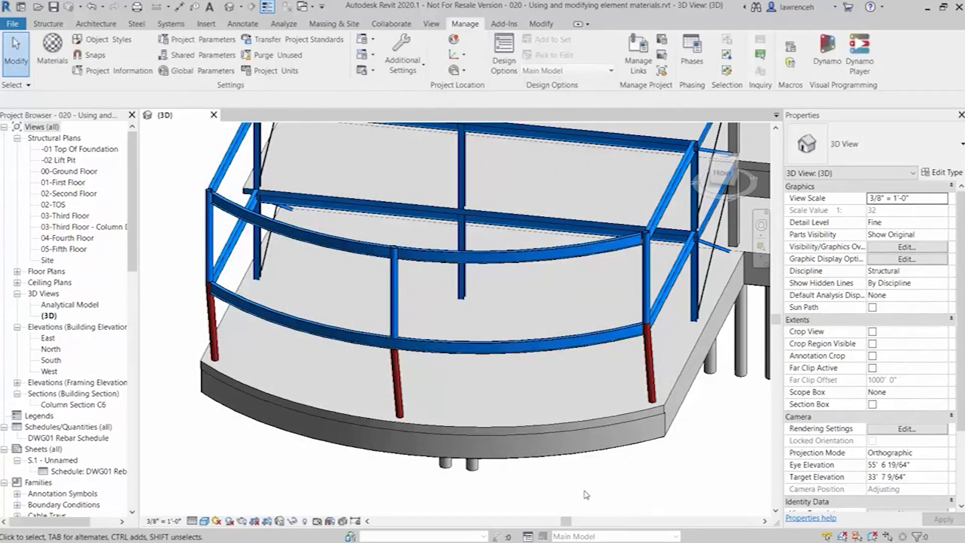